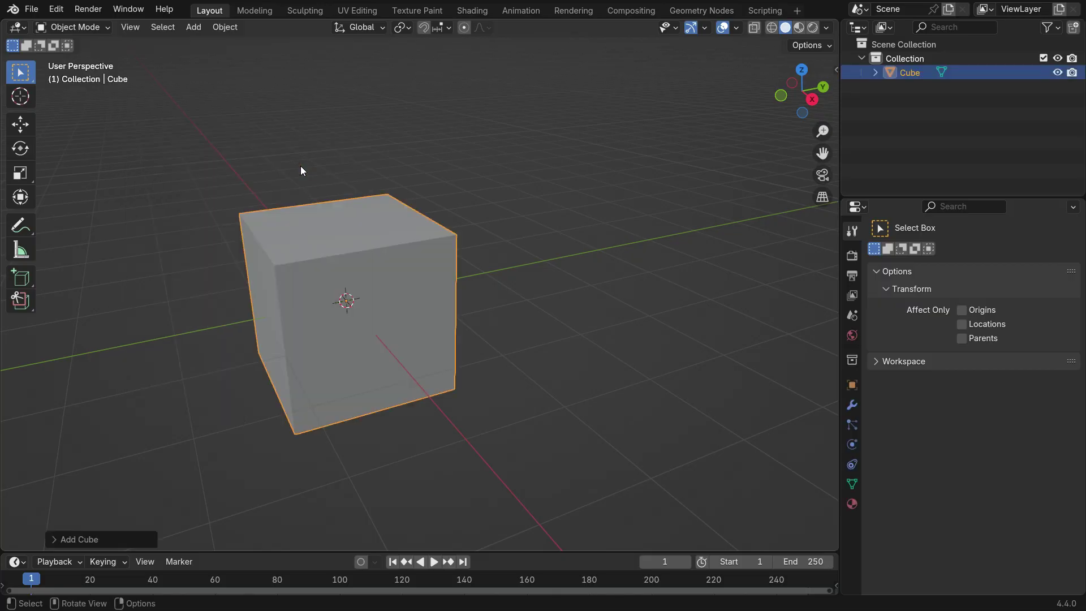
- Enable Cavity in the viewport's solid shading and set its type to Both
click(824, 28)
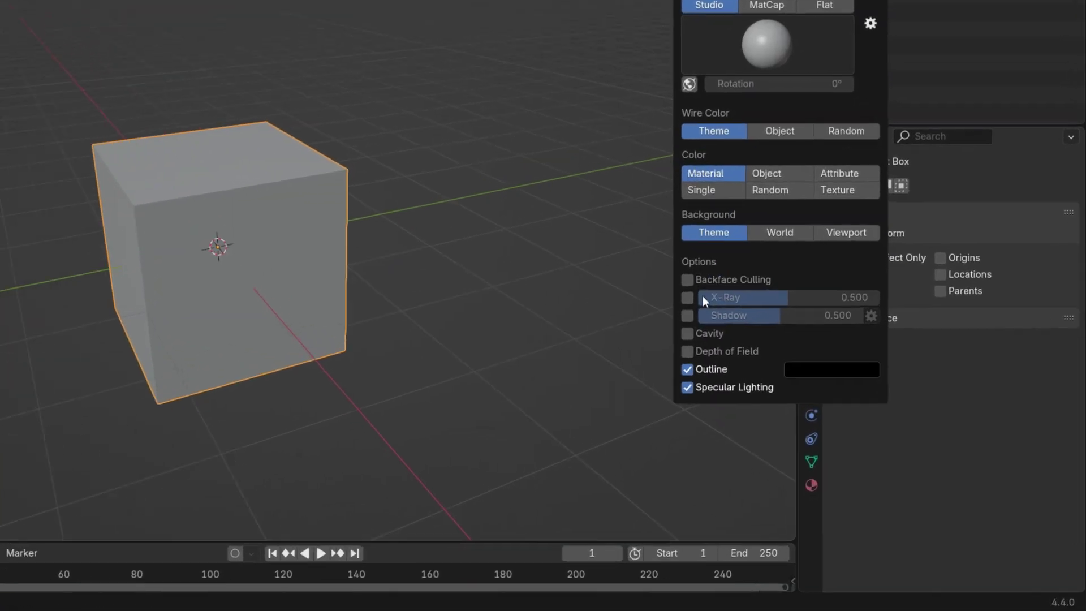
click(687, 333)
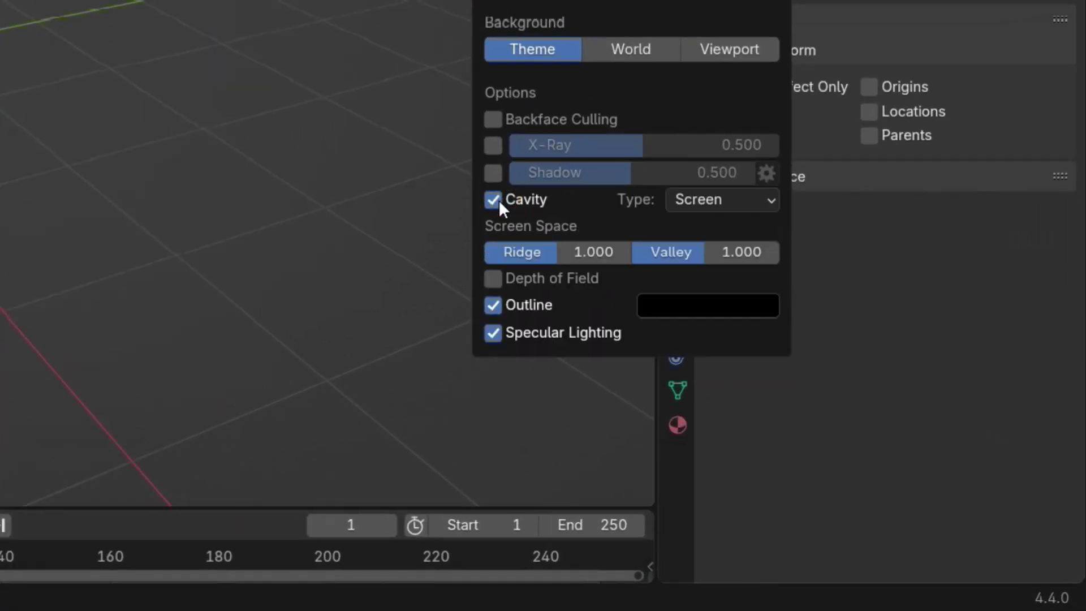
click(838, 333)
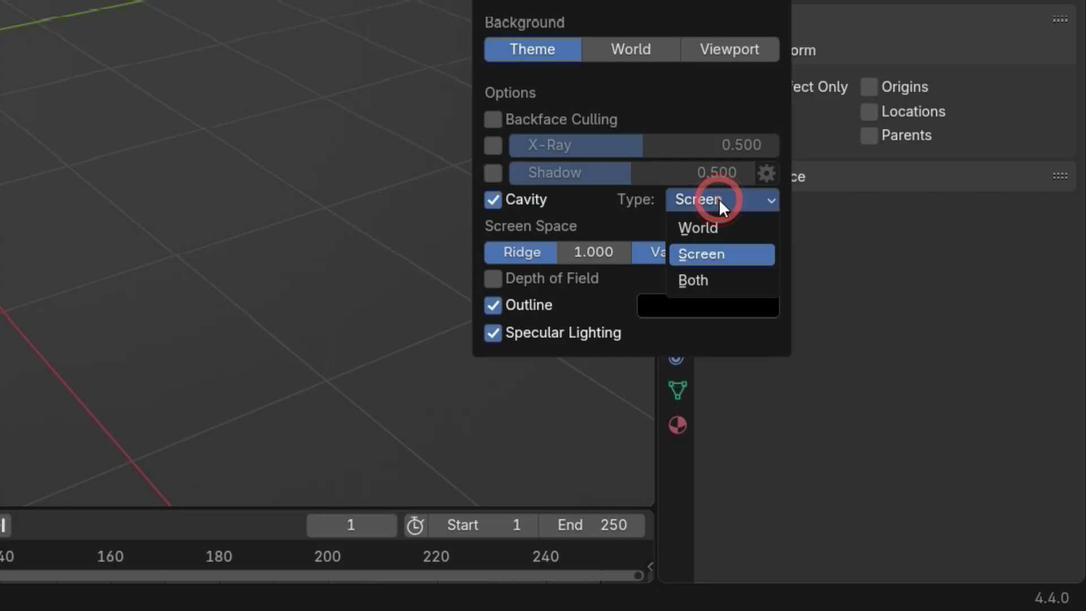
click(717, 279)
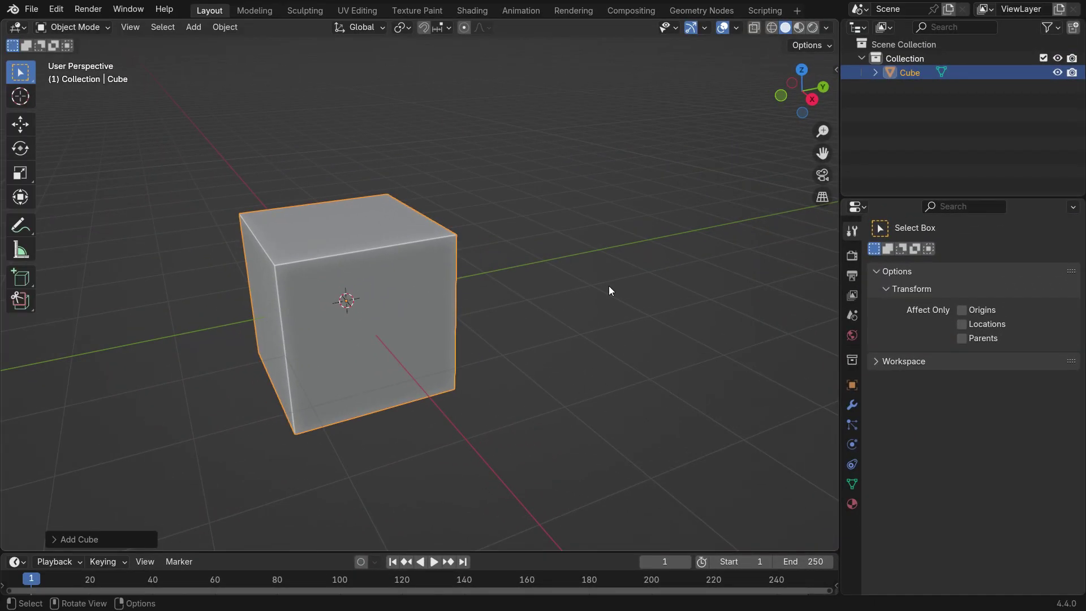
- Set the cube's Z location to 1 m in its item transform properties
key(n)
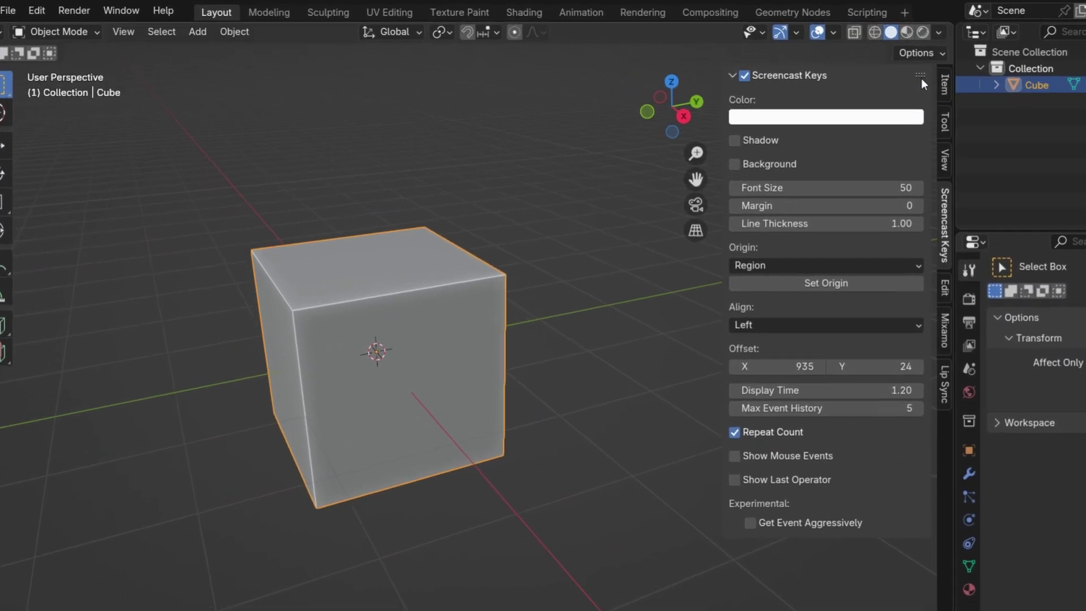
click(831, 72)
click(932, 172)
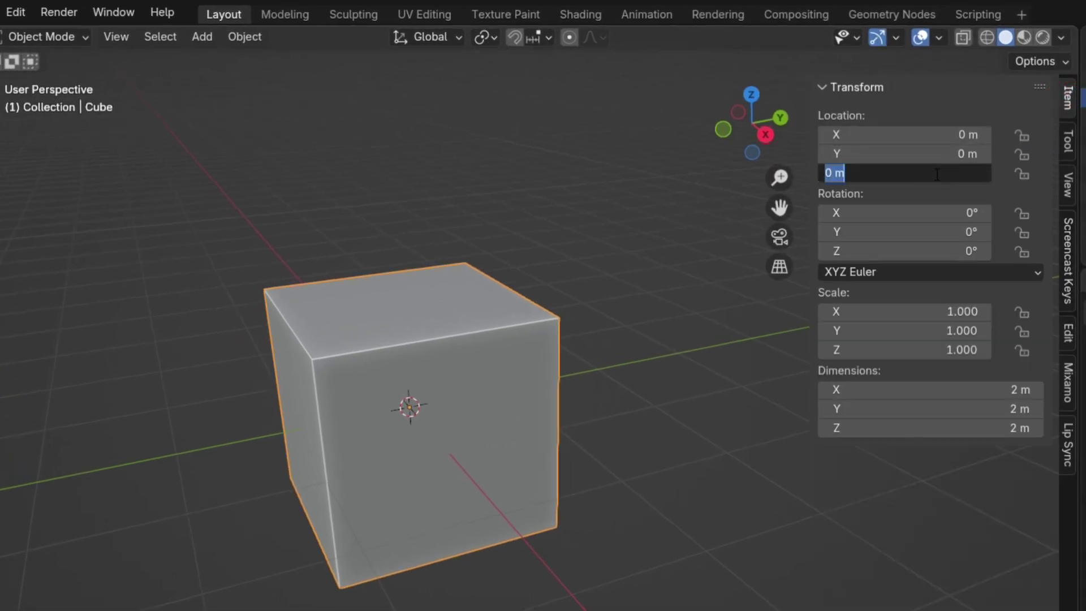
text(1)
key(Return)
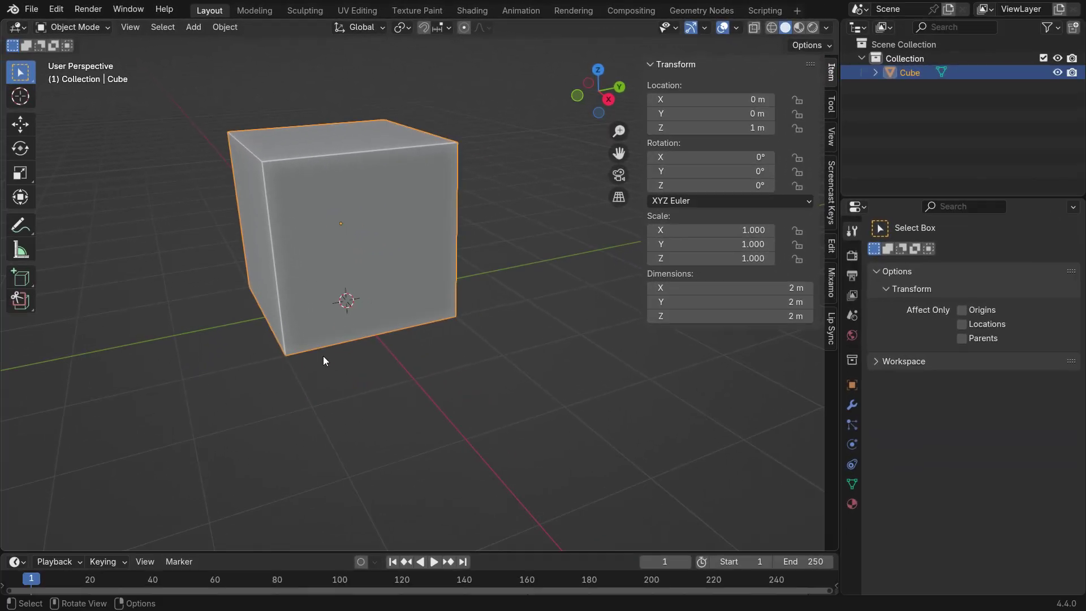
- Scale the cube along X to a length of about 3.61 m
scroll(321, 359, down, 2)
middle_drag(320, 362, 501, 362)
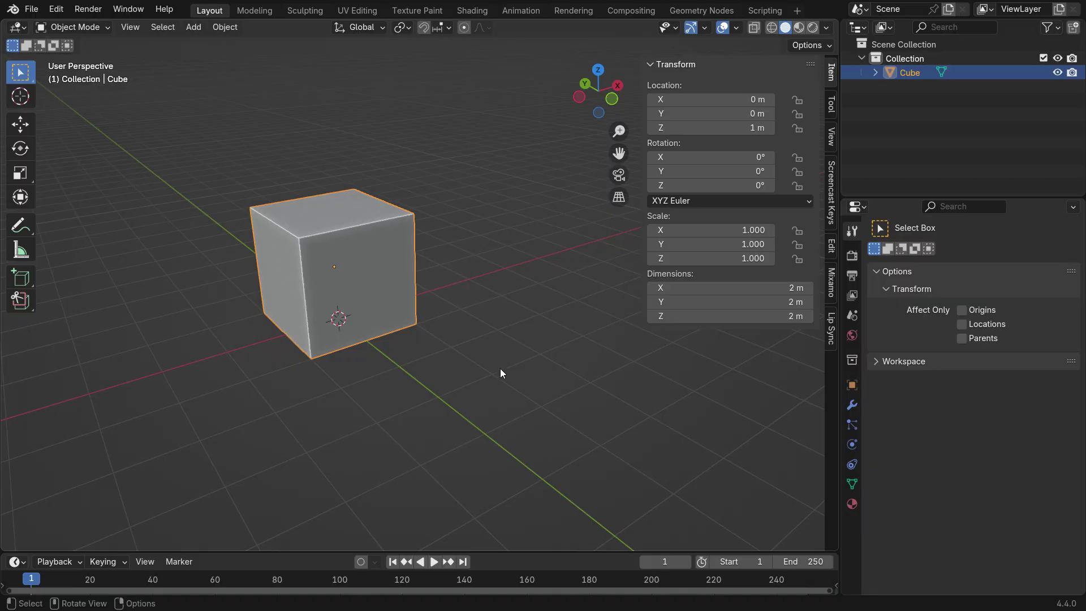
key(s)
key(x)
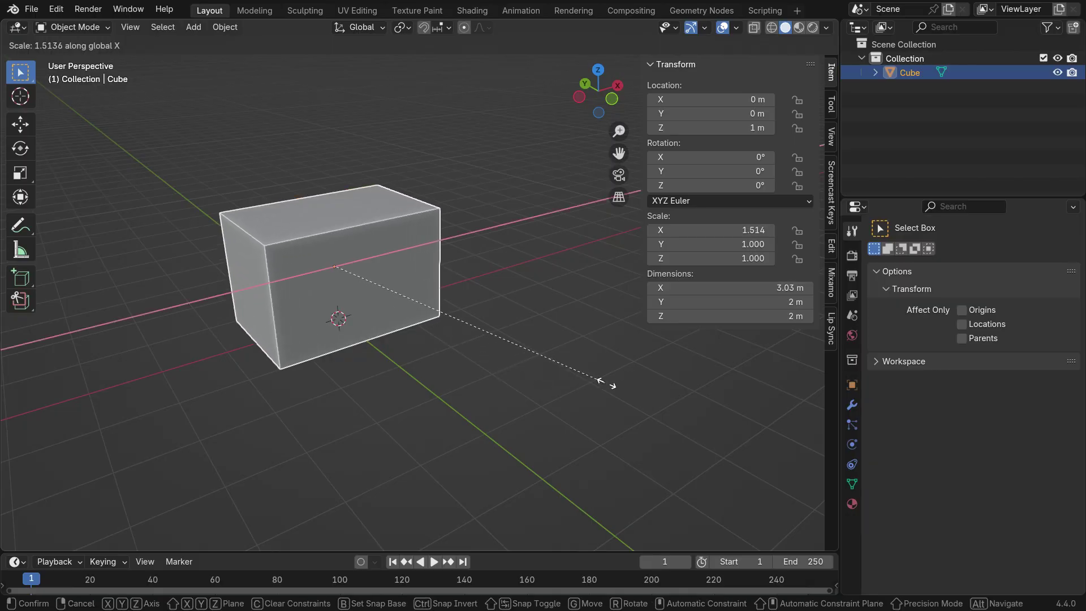
click(669, 374)
- Scale the box along Y to a depth of about 1.75 m
middle_drag(375, 327, 440, 318)
key(s)
key(y)
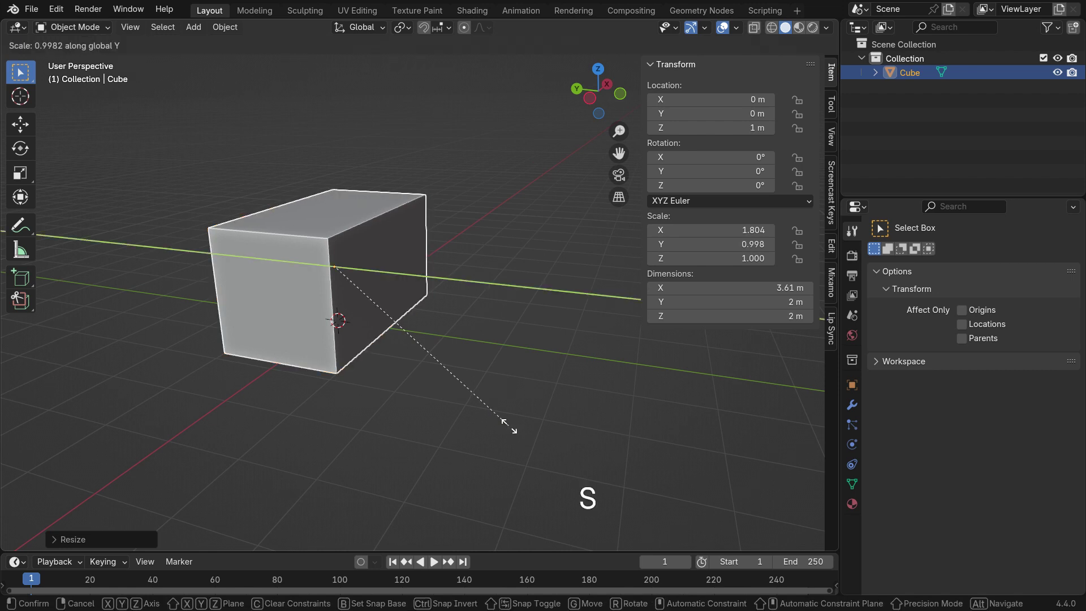
click(483, 410)
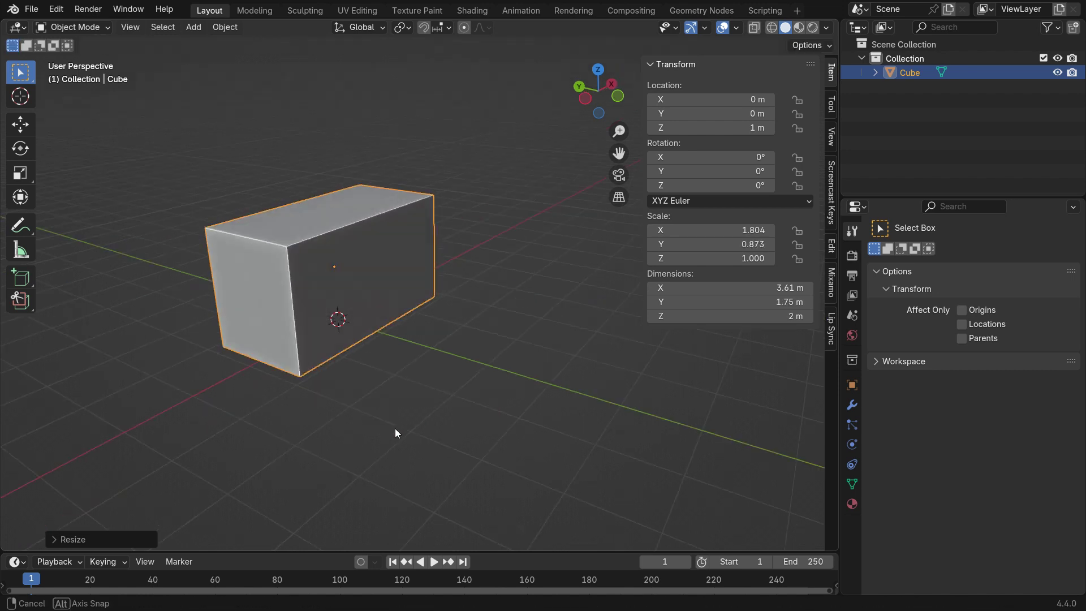
middle_drag(395, 428, 355, 430)
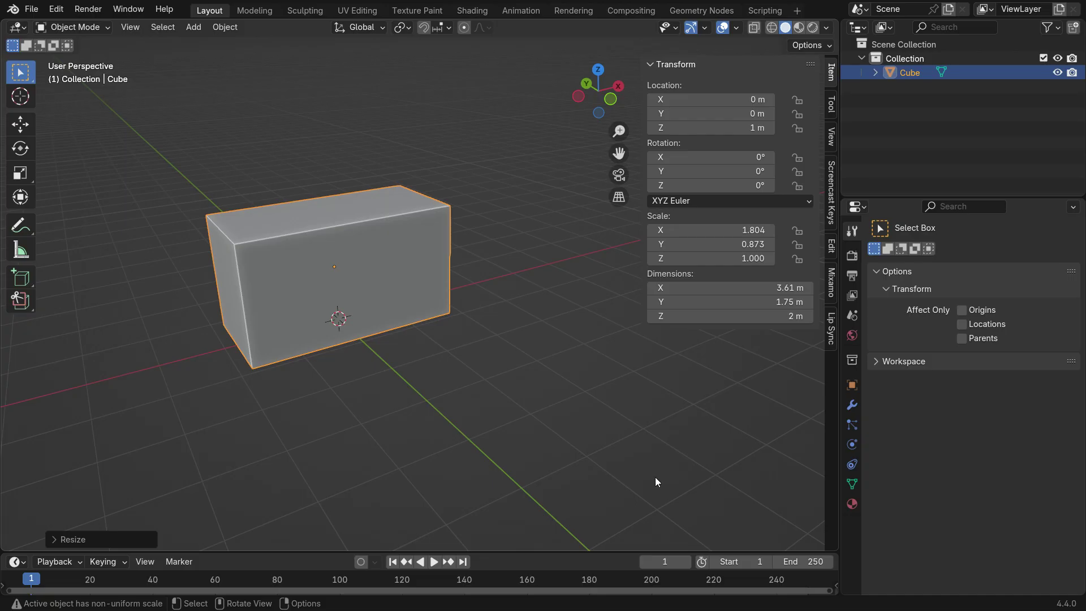
- Try to scale the whole box down uniformly about its median point, and undo it
key(s)
click(540, 408)
middle_drag(409, 374, 391, 318)
scroll(312, 306, up, 4)
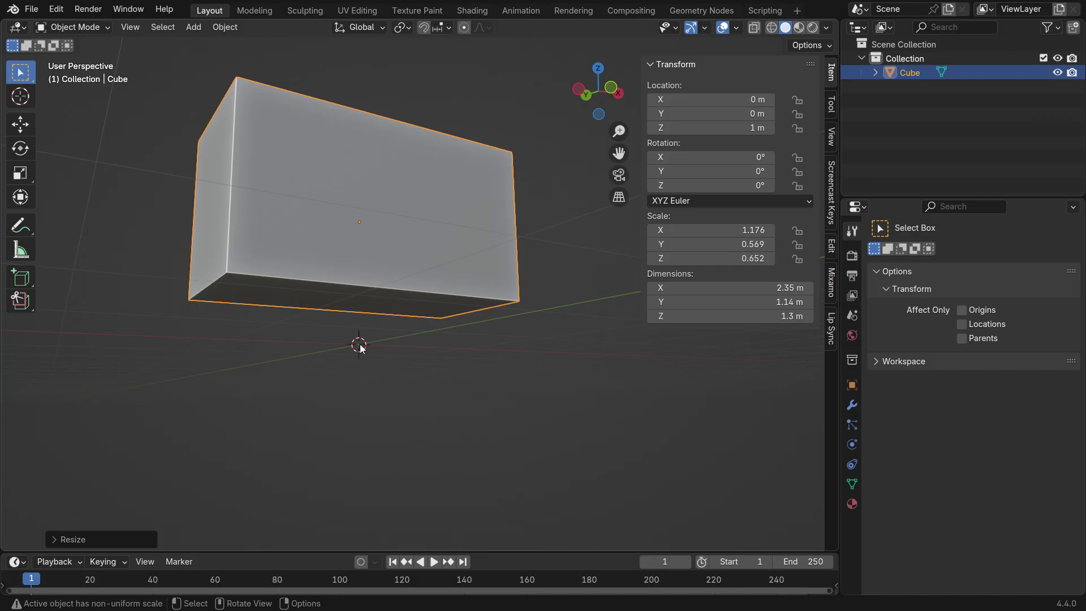
middle_drag(389, 302, 368, 360)
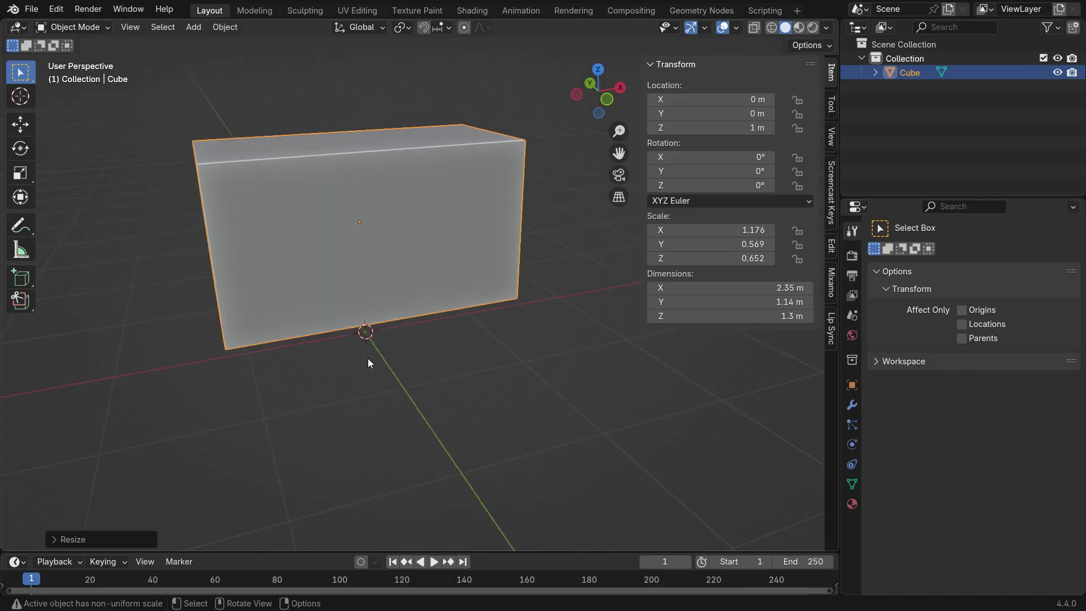
key(ctrl+z)
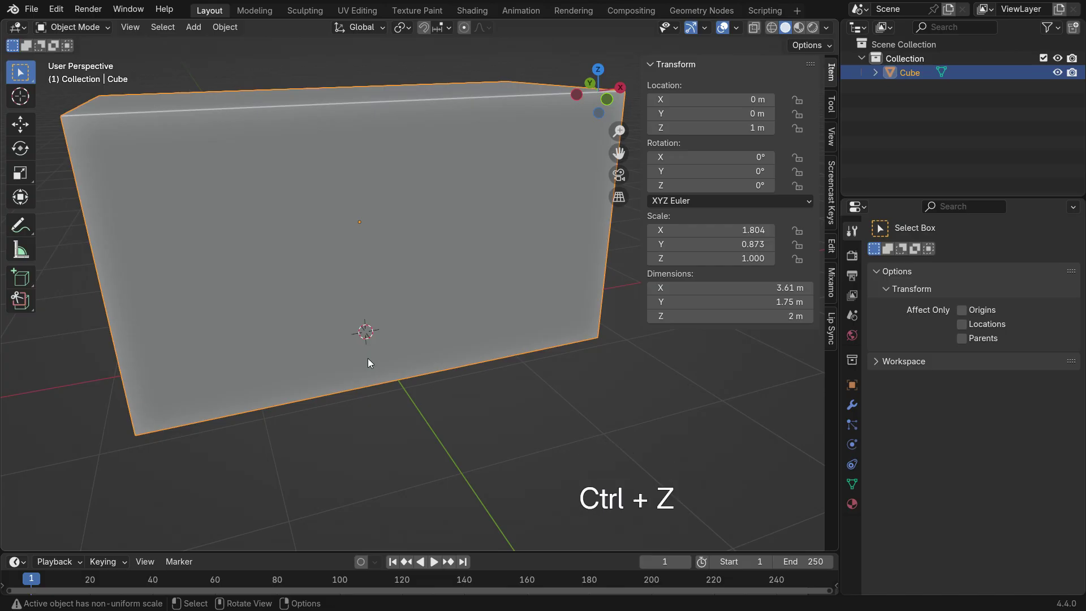
- Set the transform pivot point to 3D Cursor and scale the box down uniformly to about 1.1 × 0.53 × 0.61 m
click(403, 26)
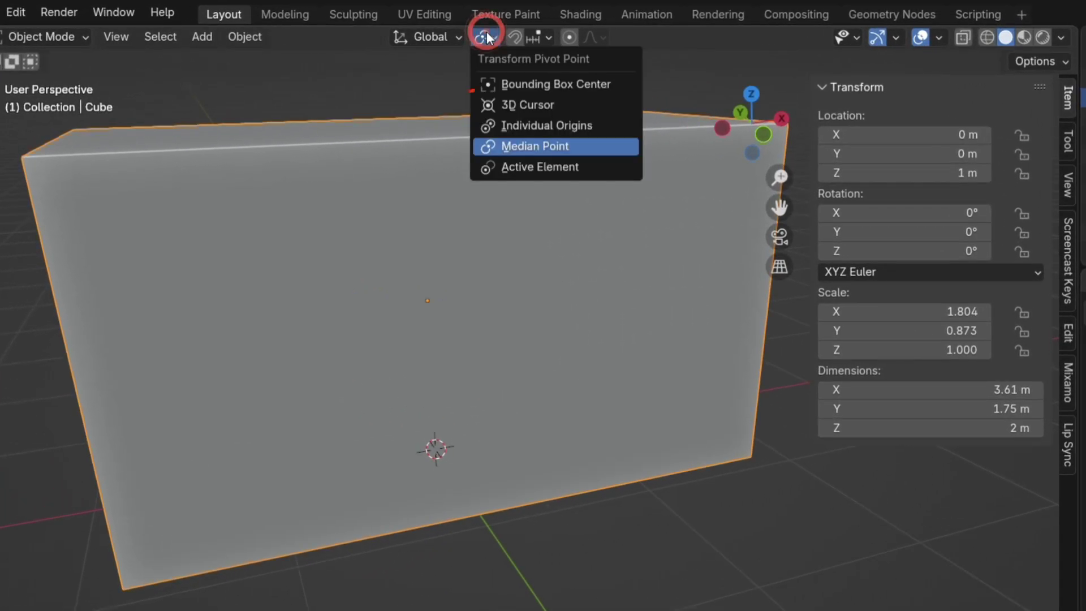
click(552, 105)
key(s)
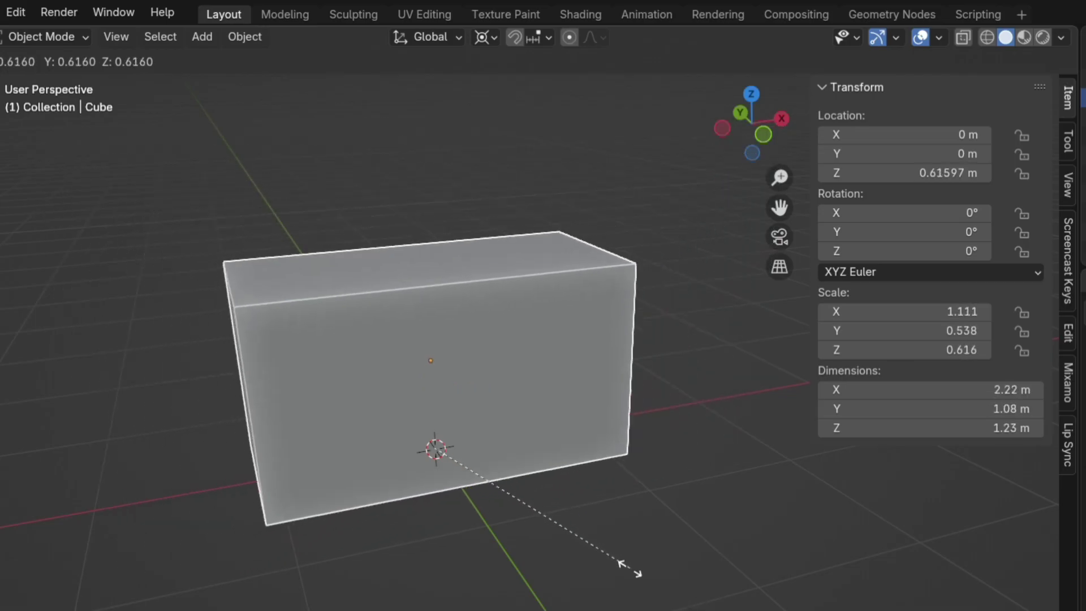
click(524, 514)
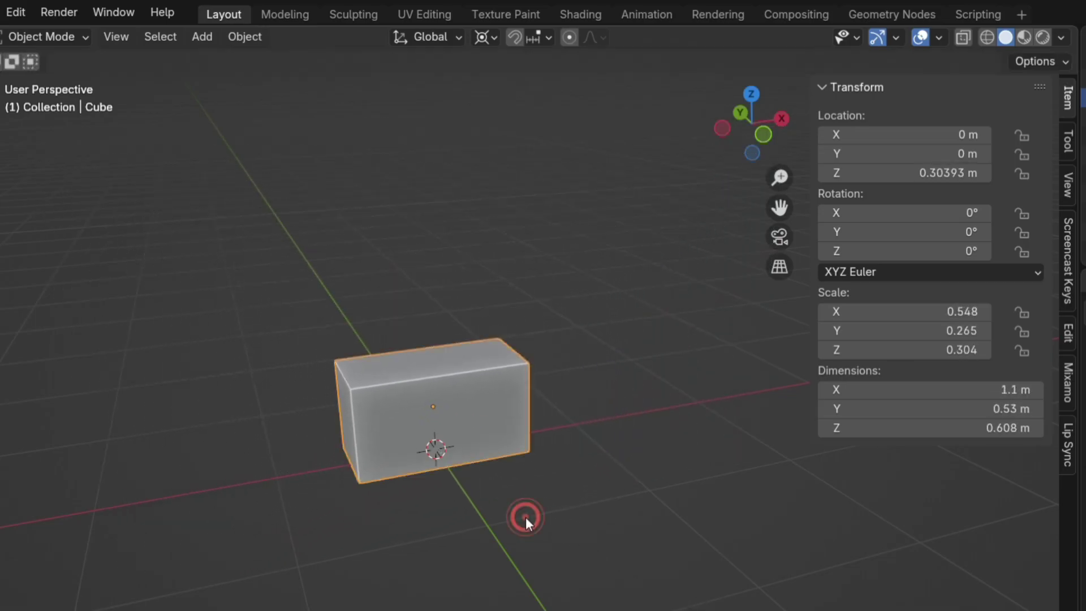
- Apply the scale of the resized box
middle_drag(524, 514, 456, 466)
scroll(459, 412, up, 2)
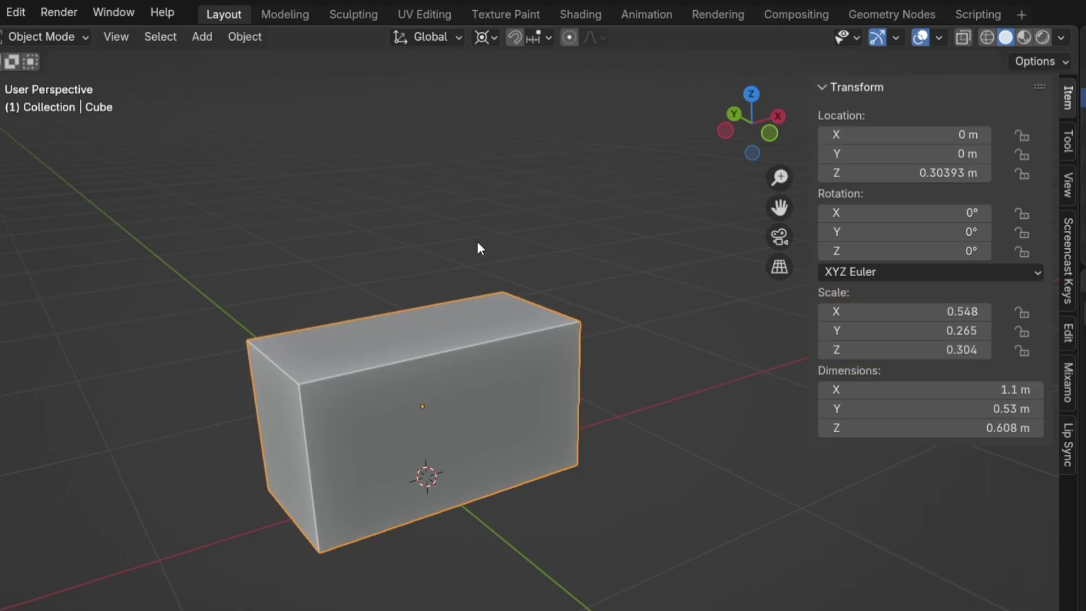
key(ctrl+a)
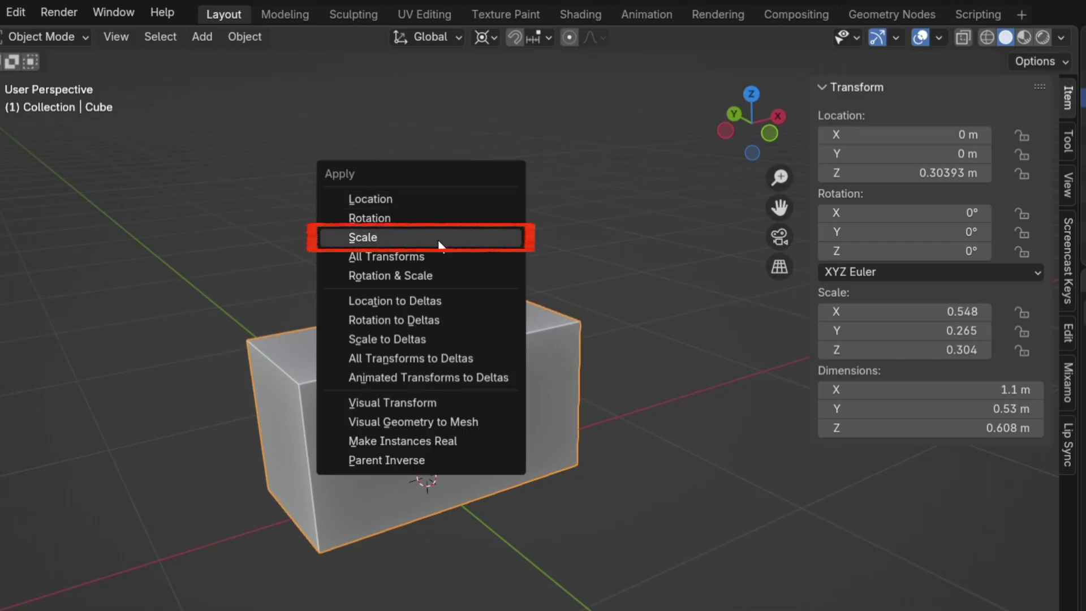
click(514, 247)
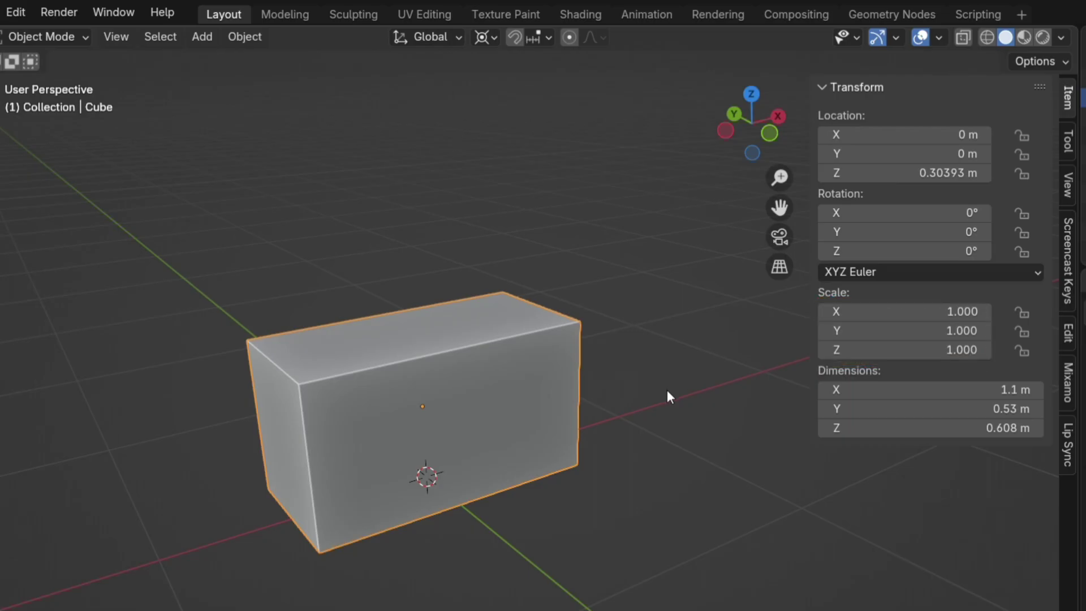
- Enter Edit Mode on the box, switch to face selection and enable the Move object gizmo
key(Tab)
scroll(470, 391, up, 1)
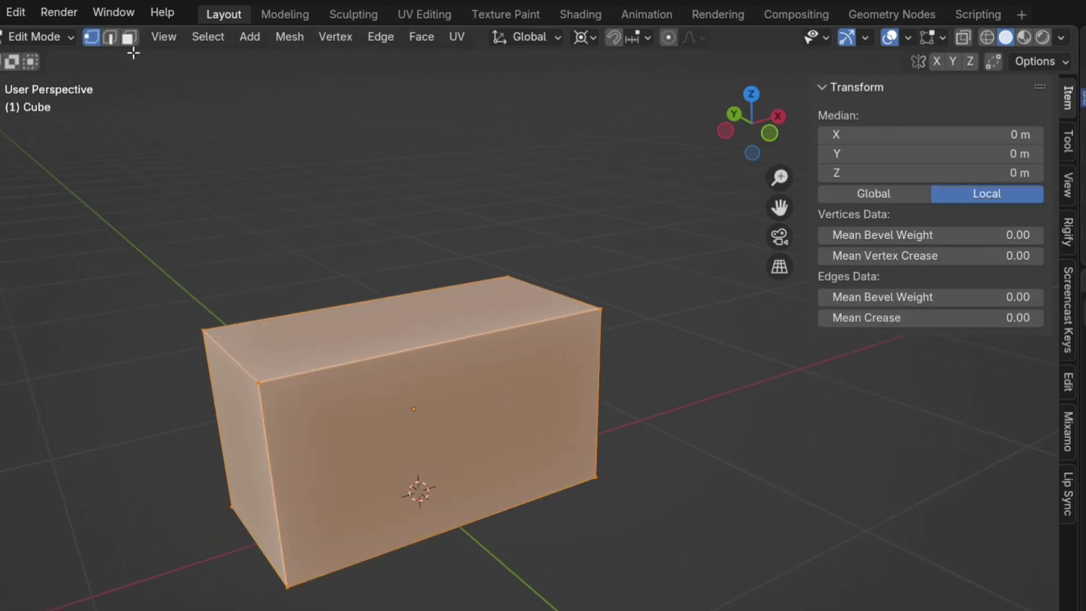
click(129, 39)
click(864, 37)
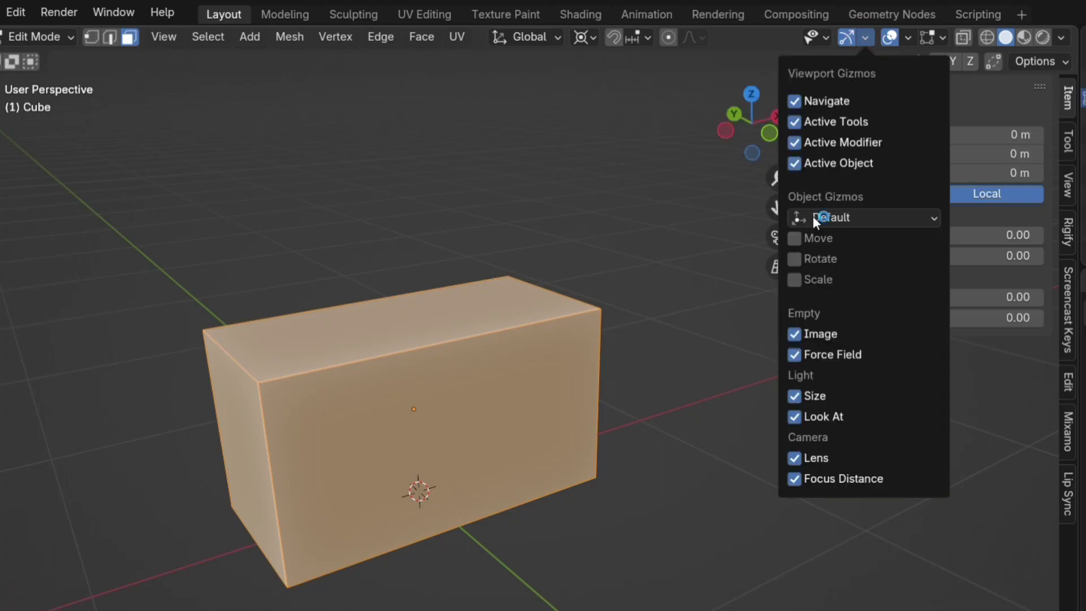
click(794, 244)
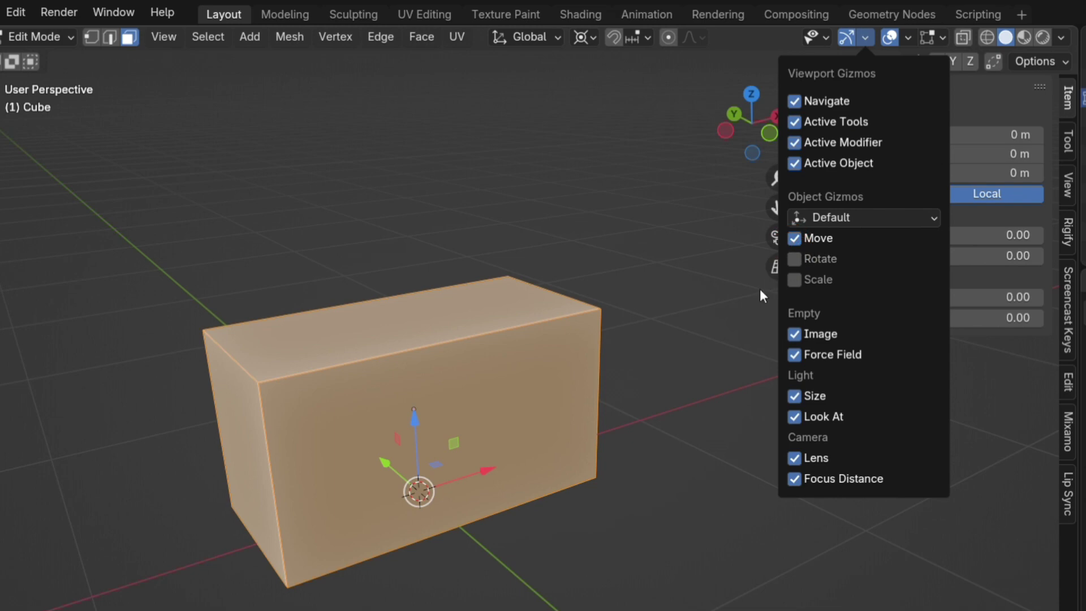
- Select the box's top face, set the pivot point to Median Point and lower the face about 0.12 m along Z
click(448, 319)
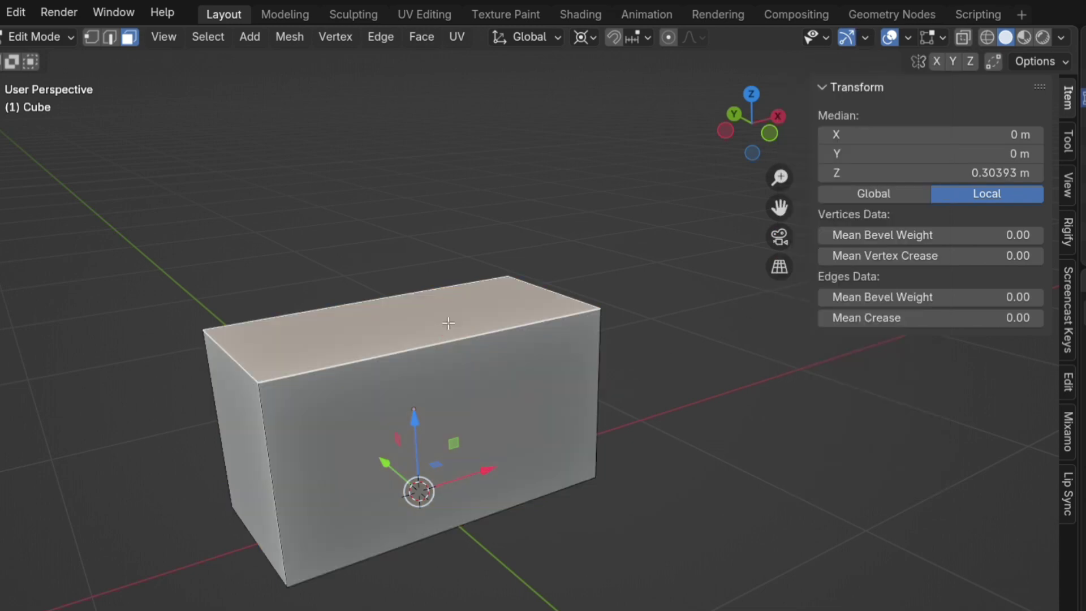
click(583, 38)
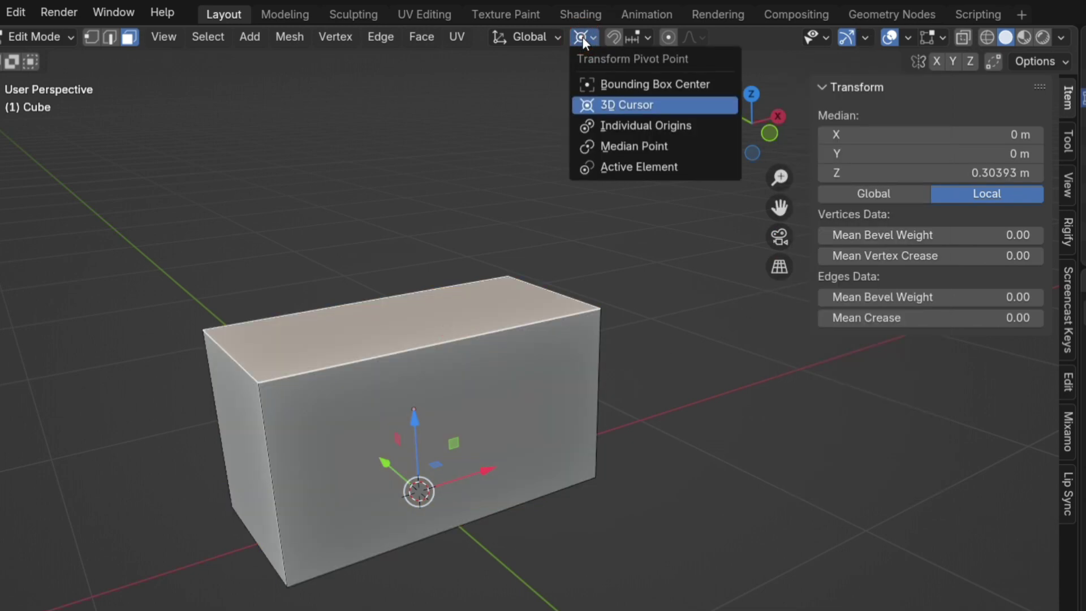
click(651, 146)
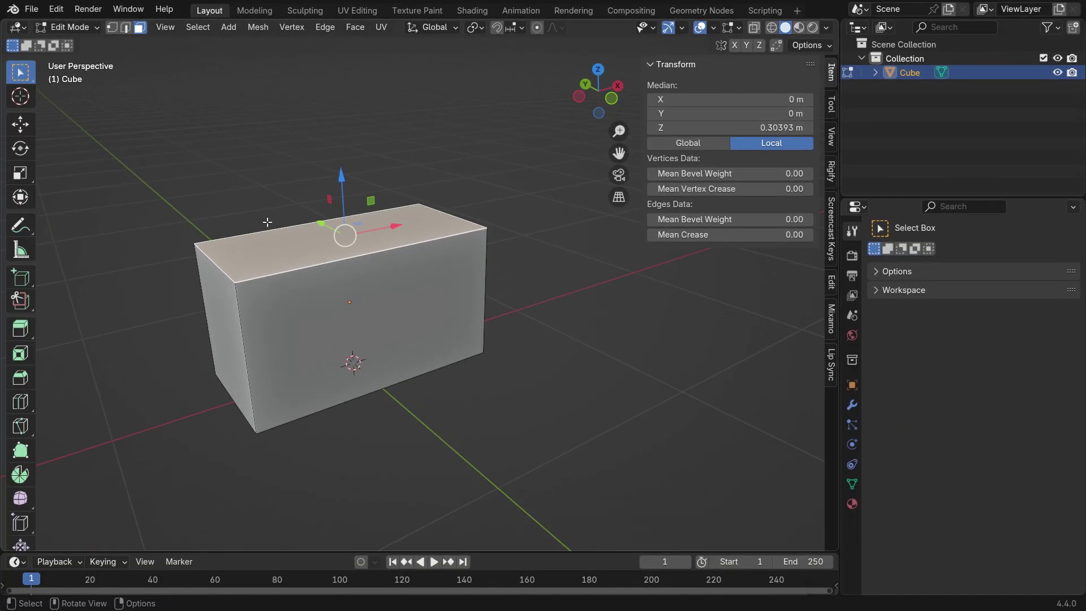
scroll(303, 300, up, 1)
drag(403, 236, 403, 236)
drag(355, 179, 355, 213)
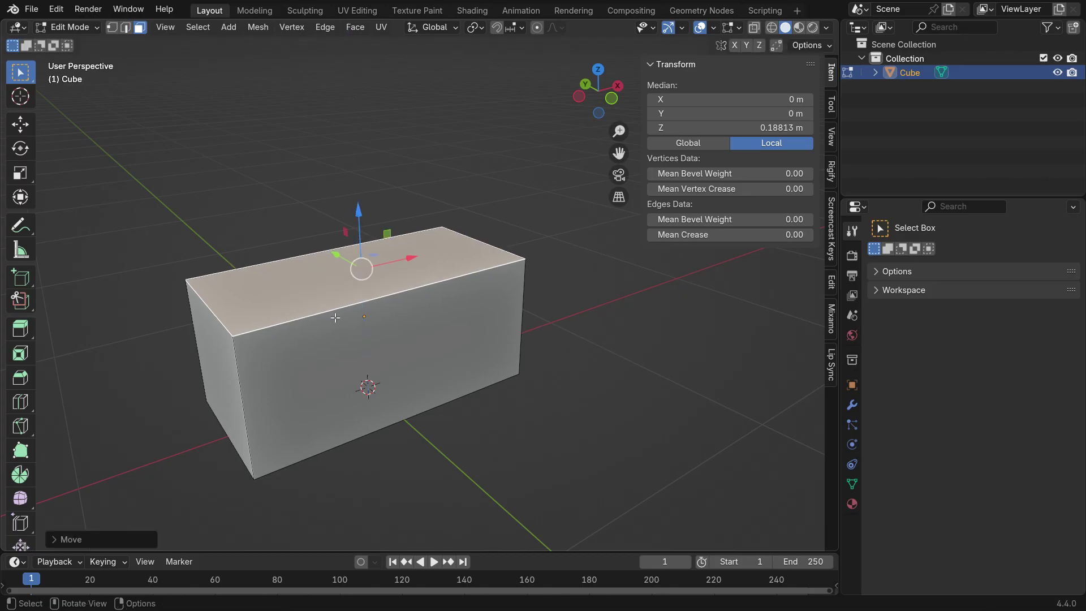
- Extrude the top face upward about 0.28 m and raise it about 0.02 m more along Z
mouse_move(334, 317)
middle_down()
mouse_move(405, 282)
mouse_move(339, 301)
mouse_move(340, 310)
middle_up()
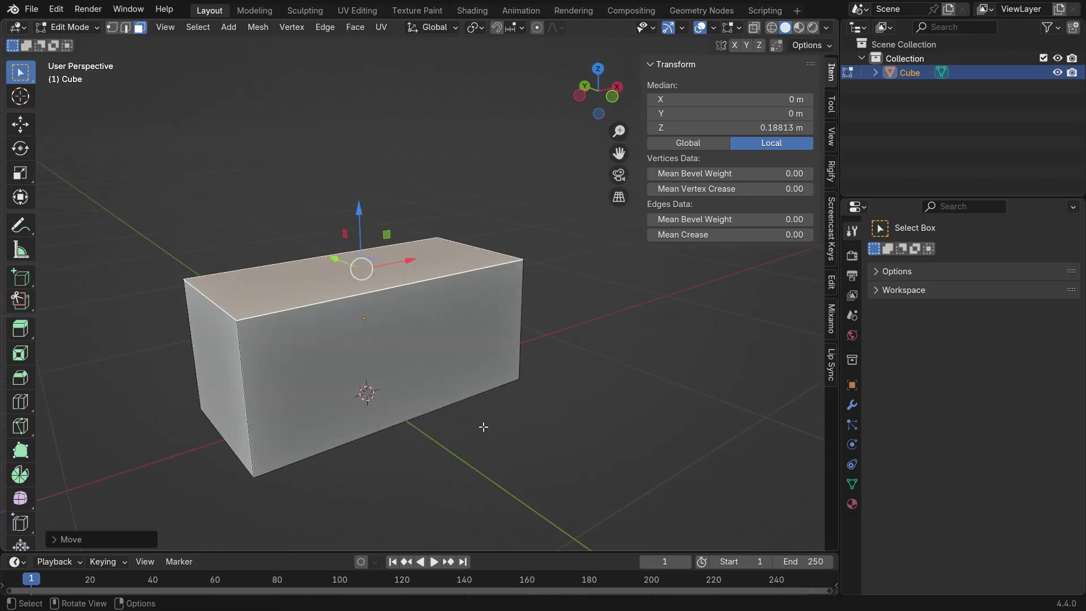
key(e)
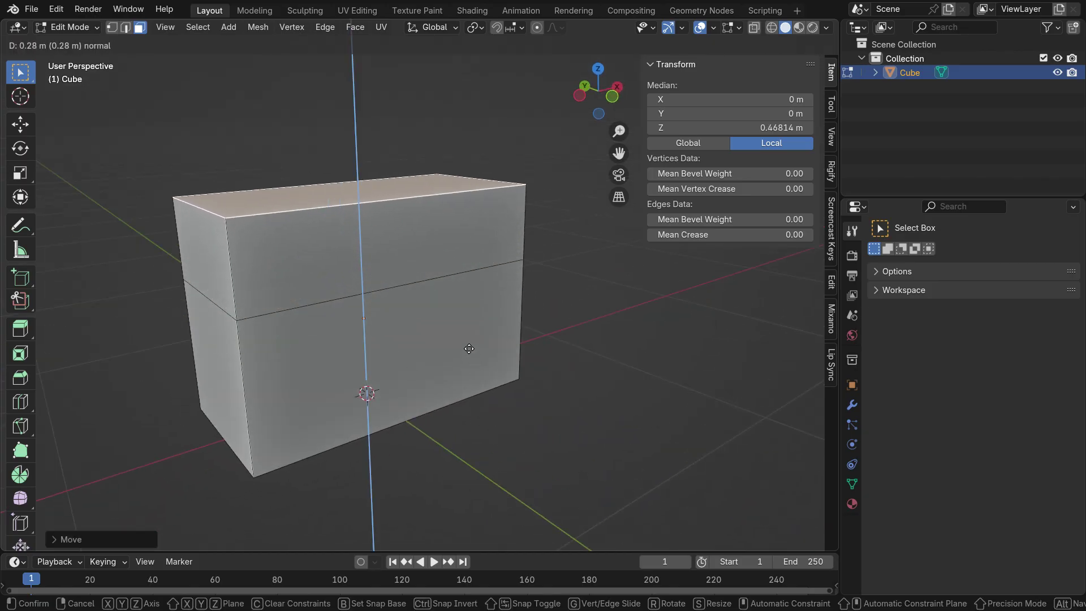
click(468, 347)
middle_drag(339, 310, 378, 291)
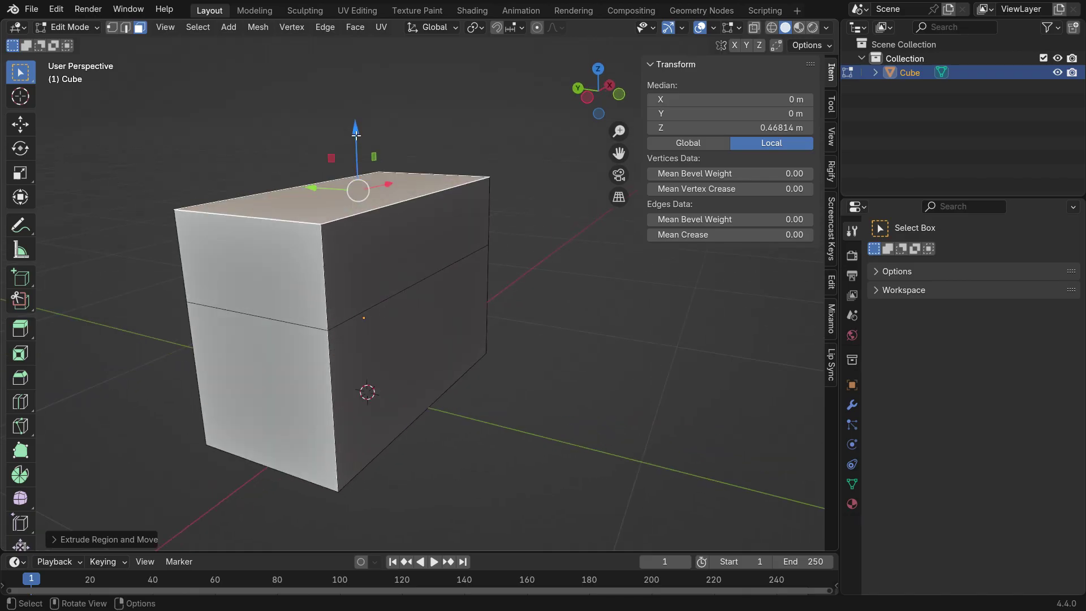
drag(355, 133, 355, 126)
- Bevel the two long top edges of the box about 0.2 m with 3 segments to form a rounded lid
middle_drag(392, 318, 361, 328)
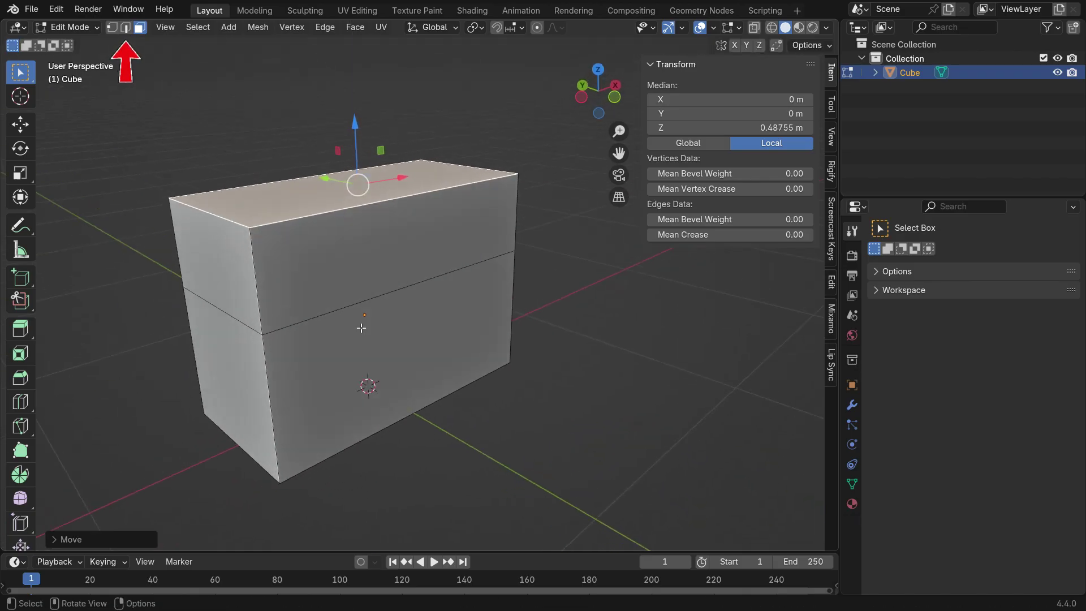
click(126, 27)
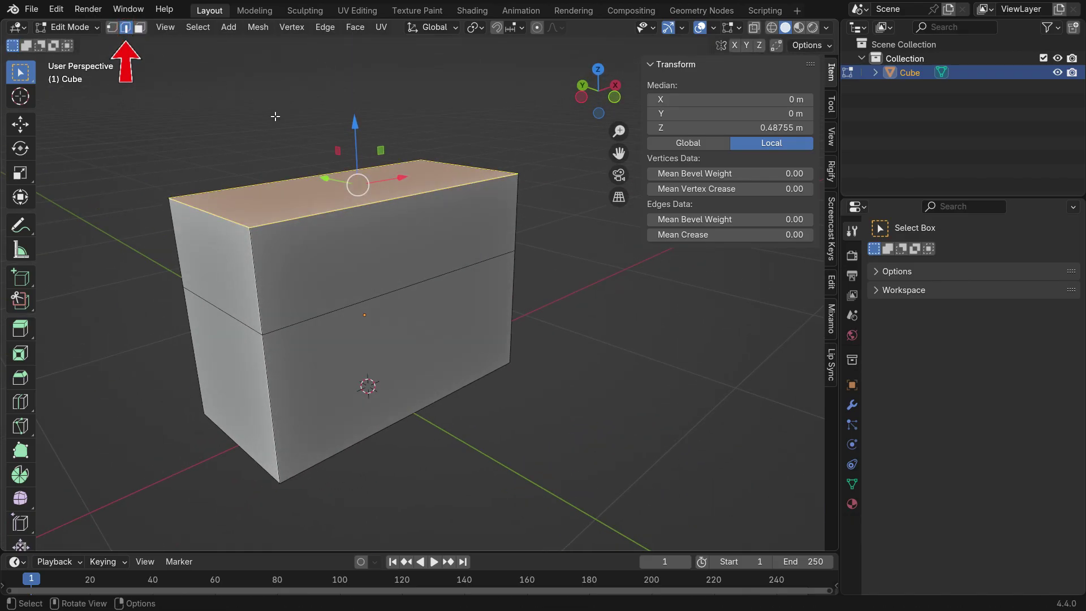
click(389, 204)
middle_drag(390, 204, 339, 186)
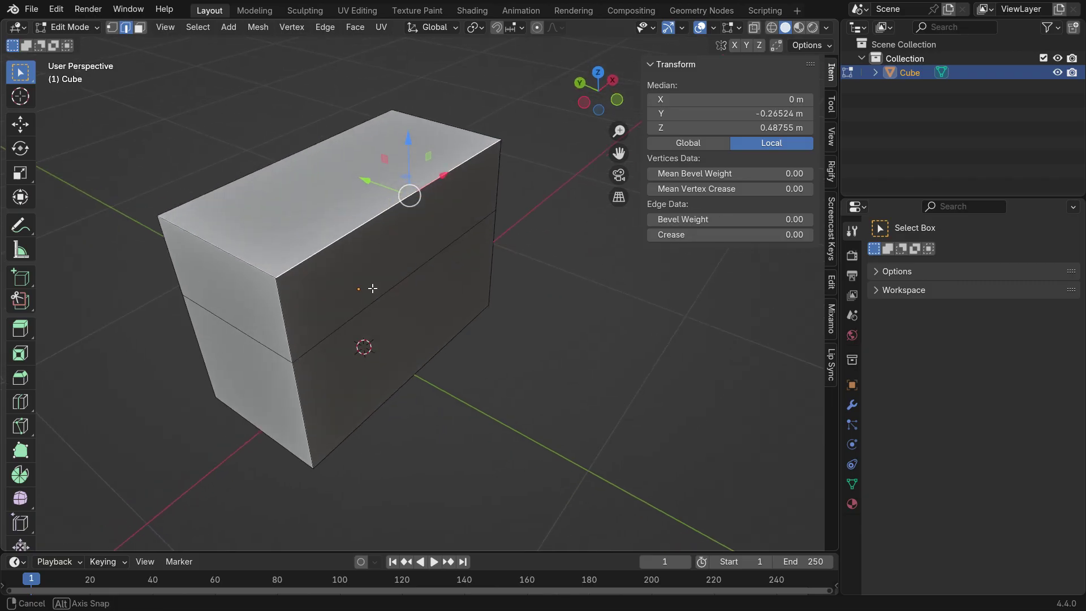
shift+click(262, 167)
middle_drag(262, 167, 248, 194)
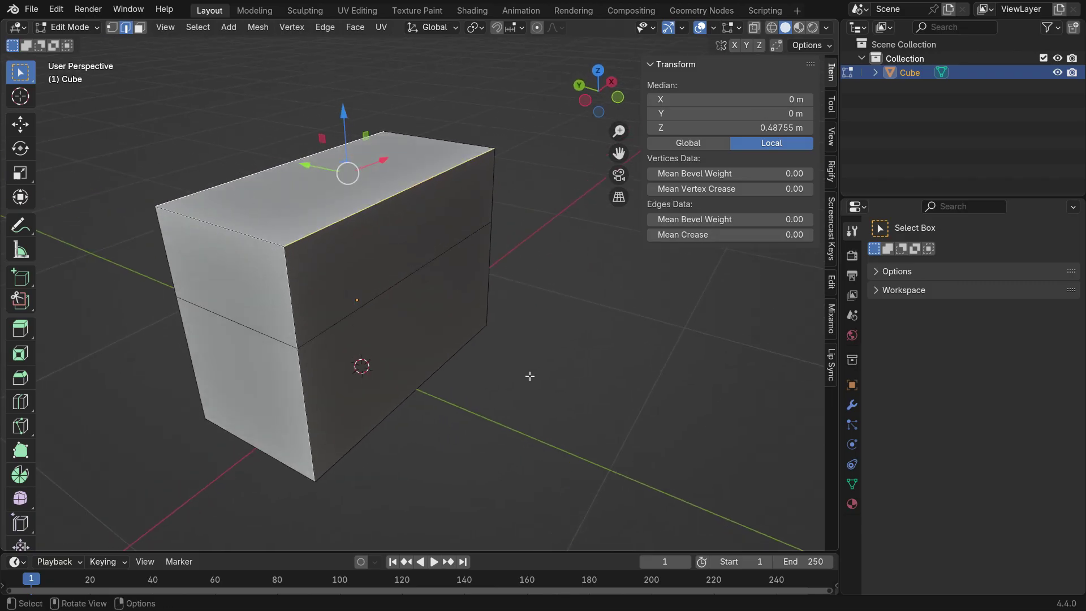
key(ctrl+b)
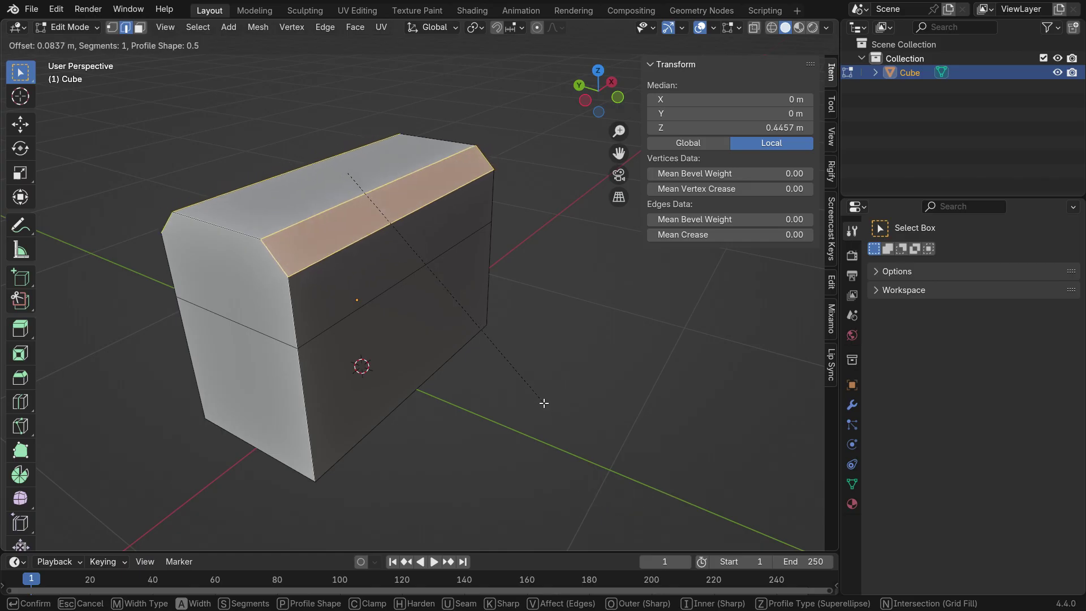
scroll(557, 428, up, 2)
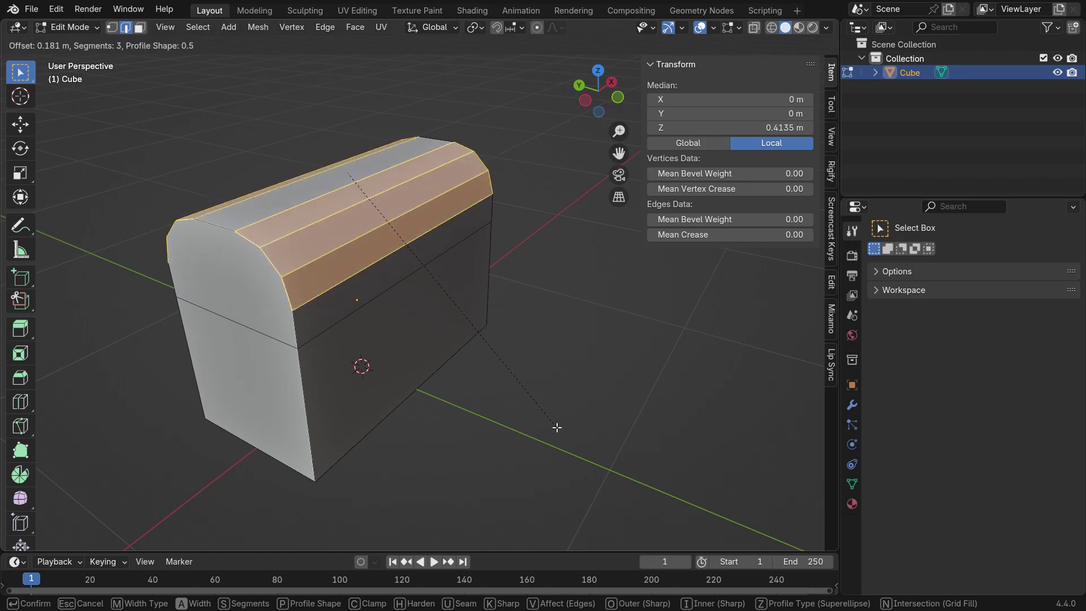
click(558, 436)
middle_drag(558, 436, 591, 341)
click(618, 368)
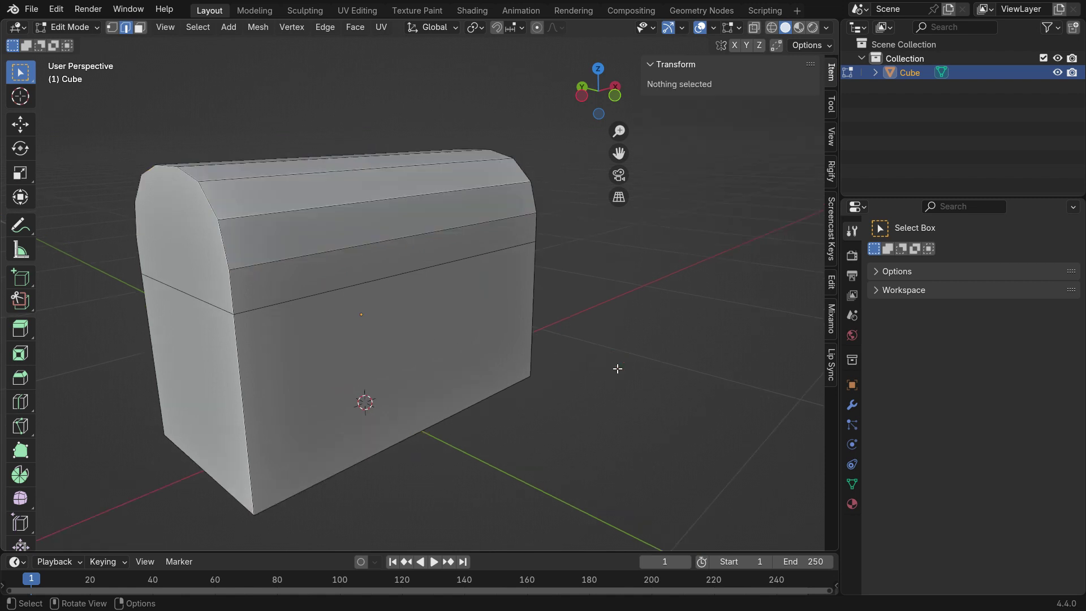
- Add a horizontal loop cut around the lower body and slide it up to a local Z of about 0.10 m
key(ctrl+r)
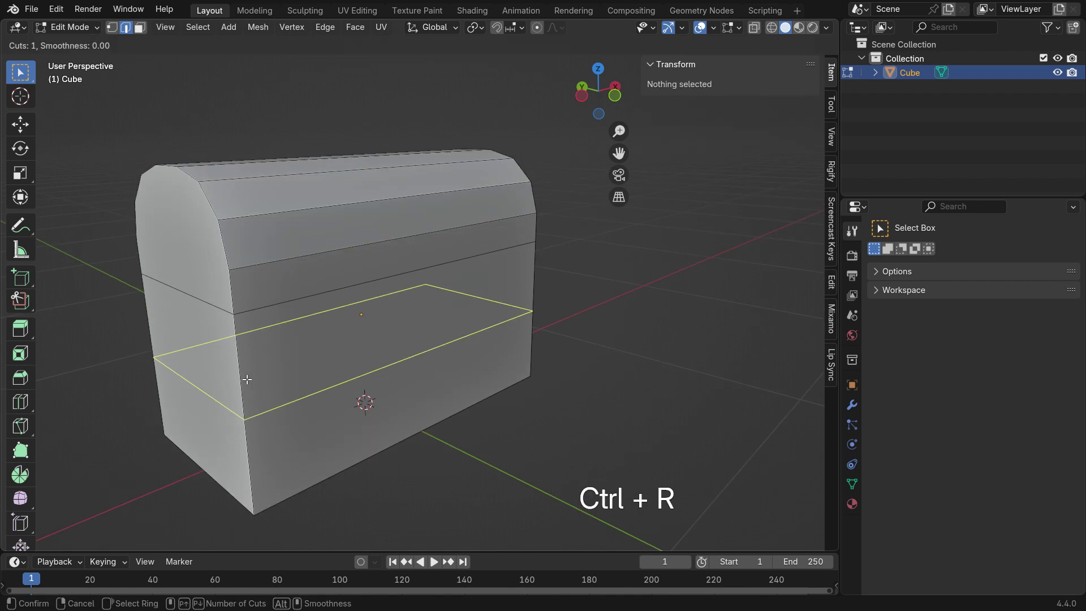
click(247, 379)
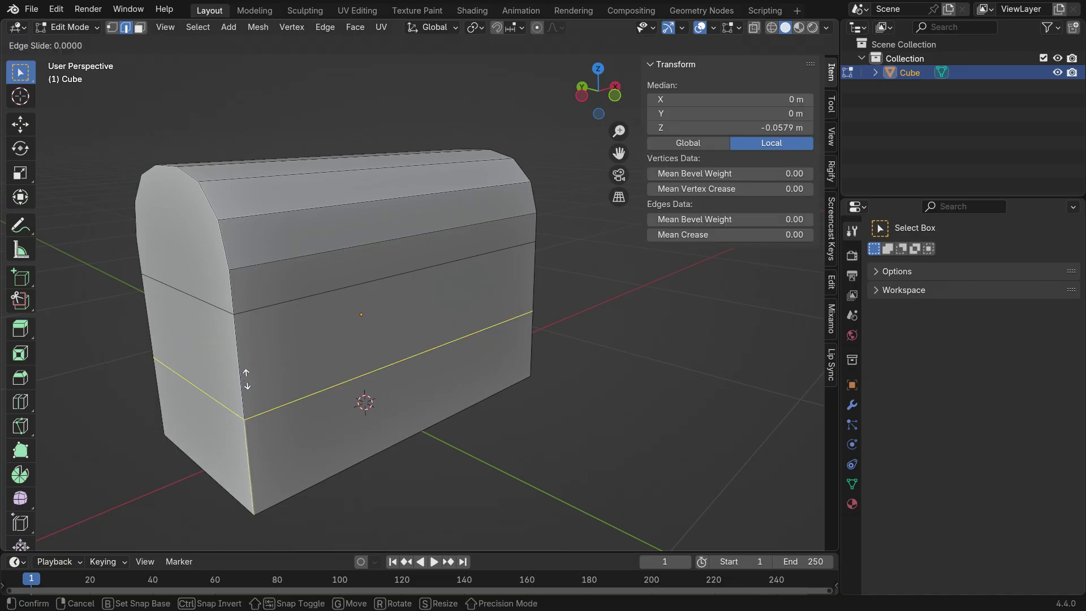
click(242, 312)
middle_drag(242, 313, 433, 397)
- In front view, add two vertical loop cuts and scale them outward along X by about 2.5, near the box's ends
key(KP_1)
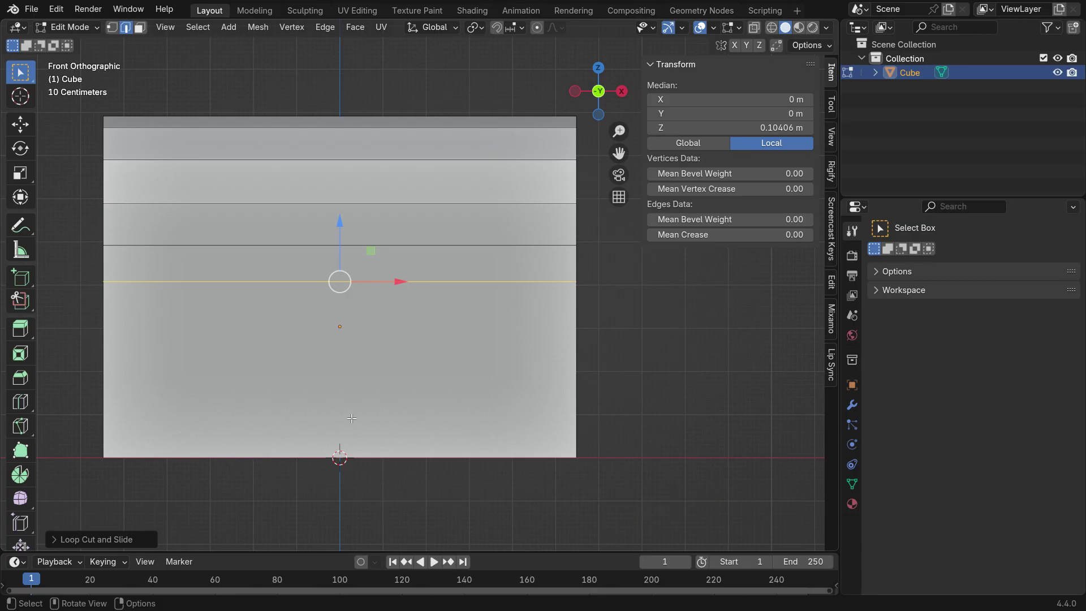
key(ctrl+r)
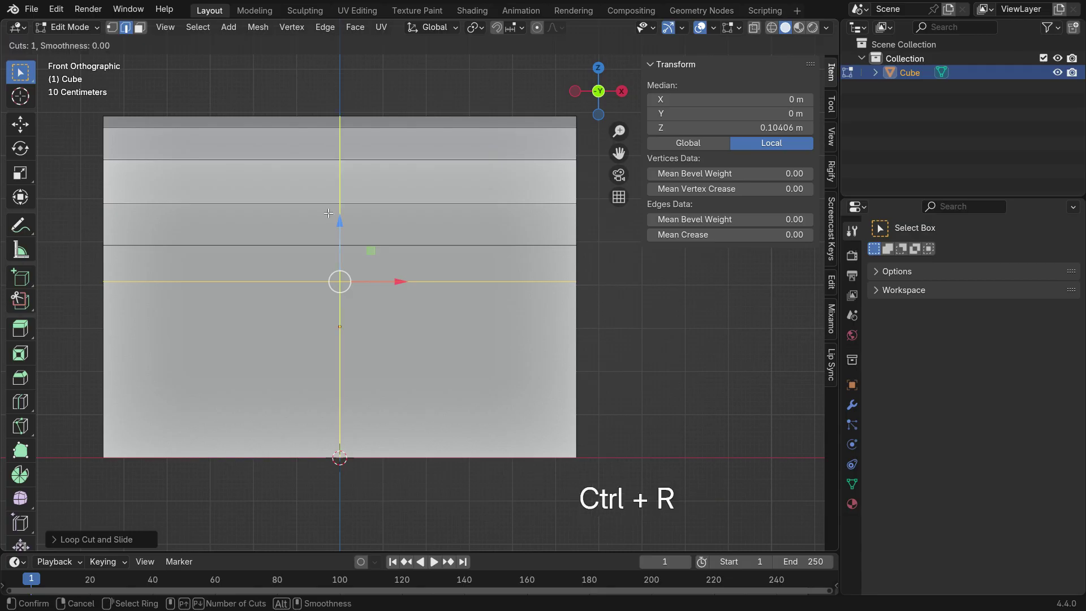
scroll(328, 213, up, 1)
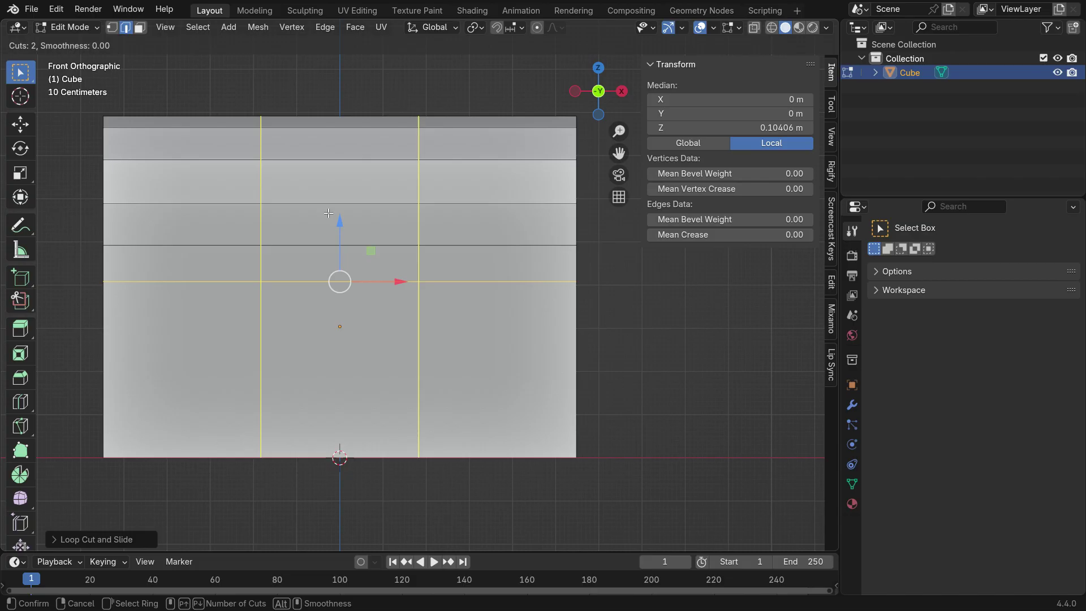
click(328, 214)
right_click(328, 213)
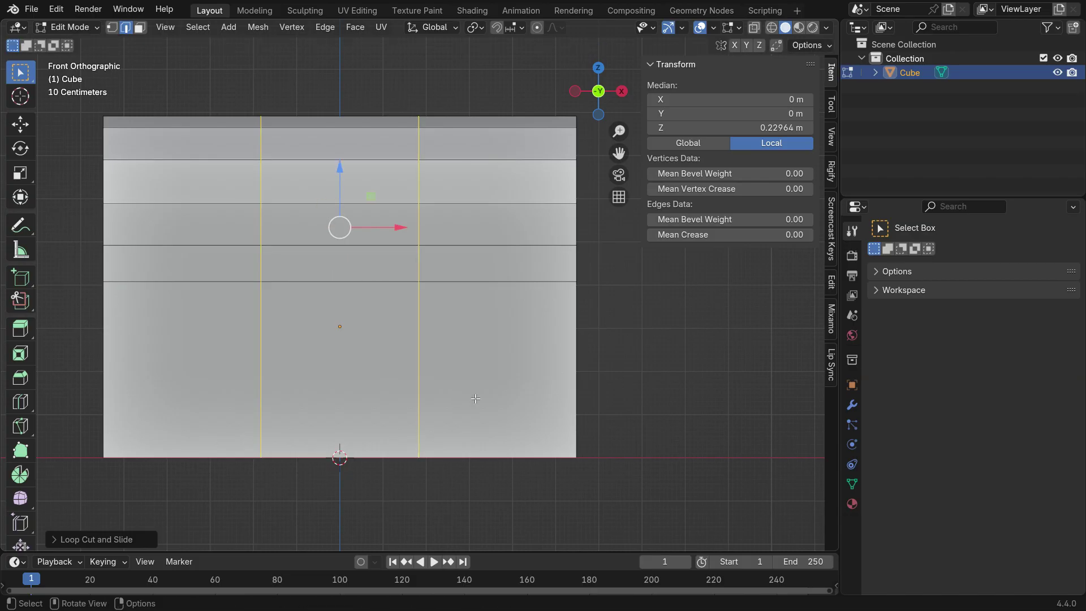
key(s)
key(x)
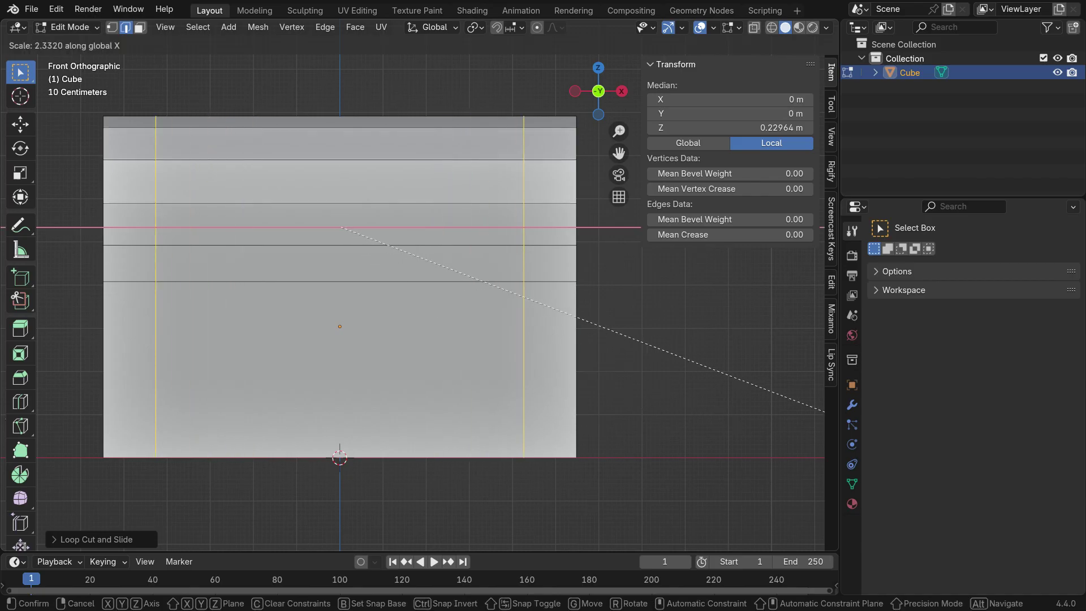
click(55, 419)
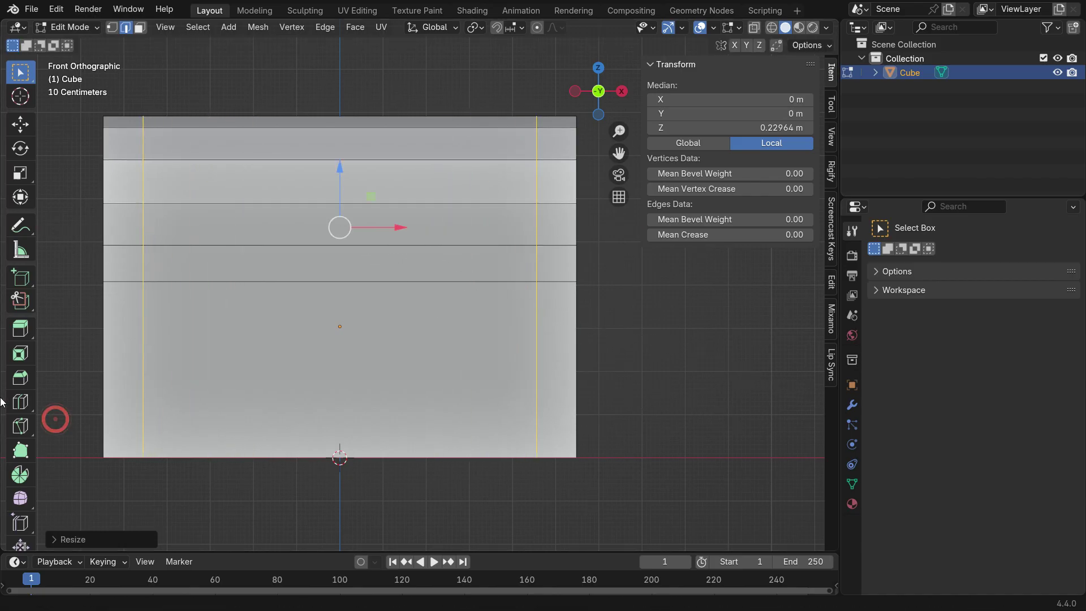
- Add four evenly spaced, unslid vertical loop cuts between the two outer vertical loops
scroll(294, 312, down, 2)
middle_drag(293, 312, 327, 317)
key(KP_1)
scroll(377, 336, up, 1)
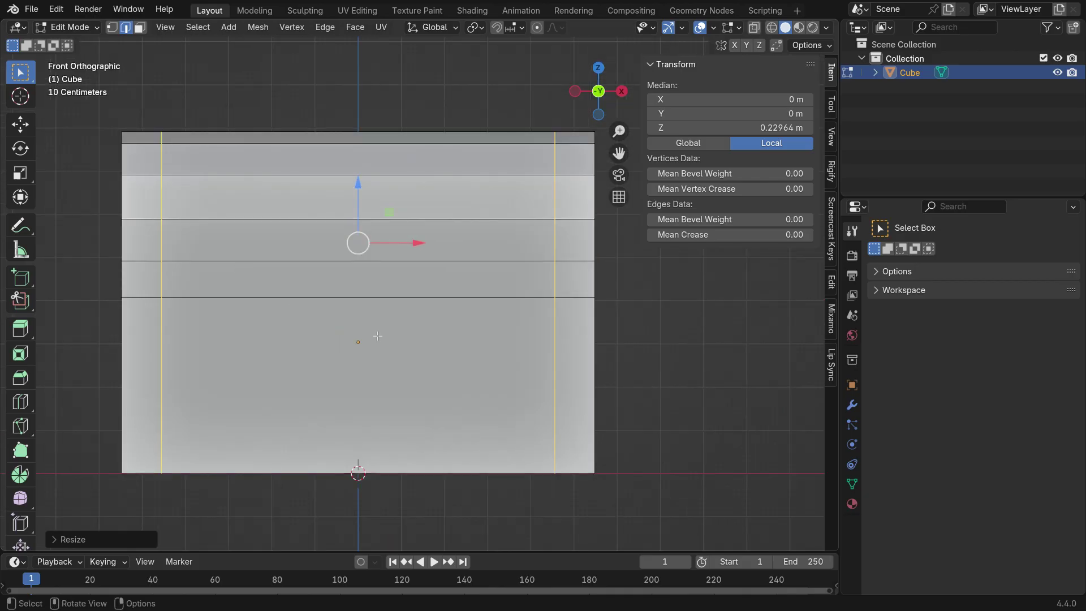
key(ctrl+r)
scroll(352, 196, up, 3)
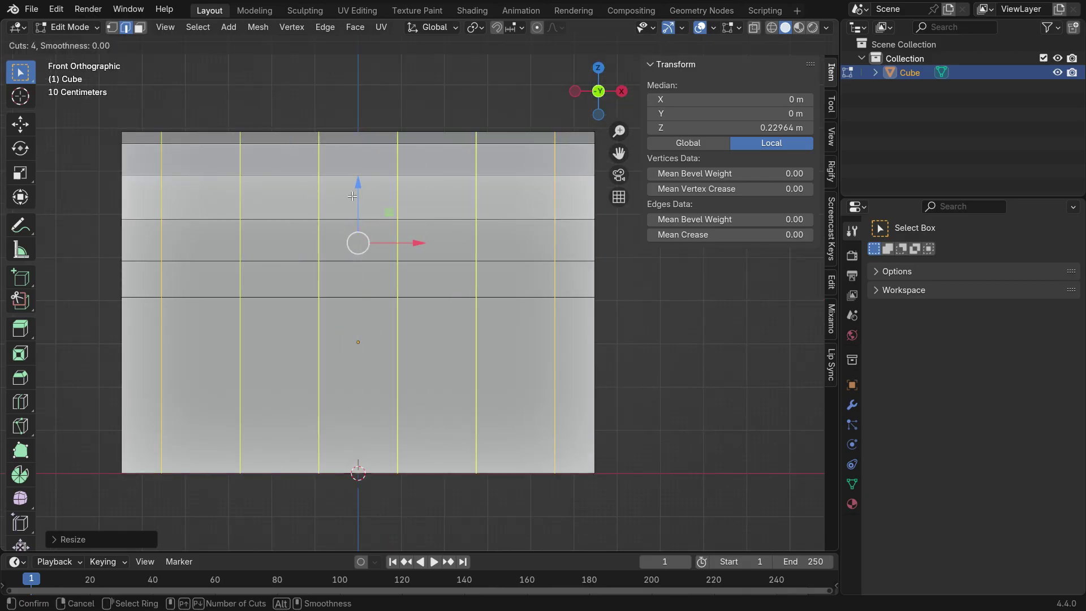
click(353, 196)
right_click(352, 196)
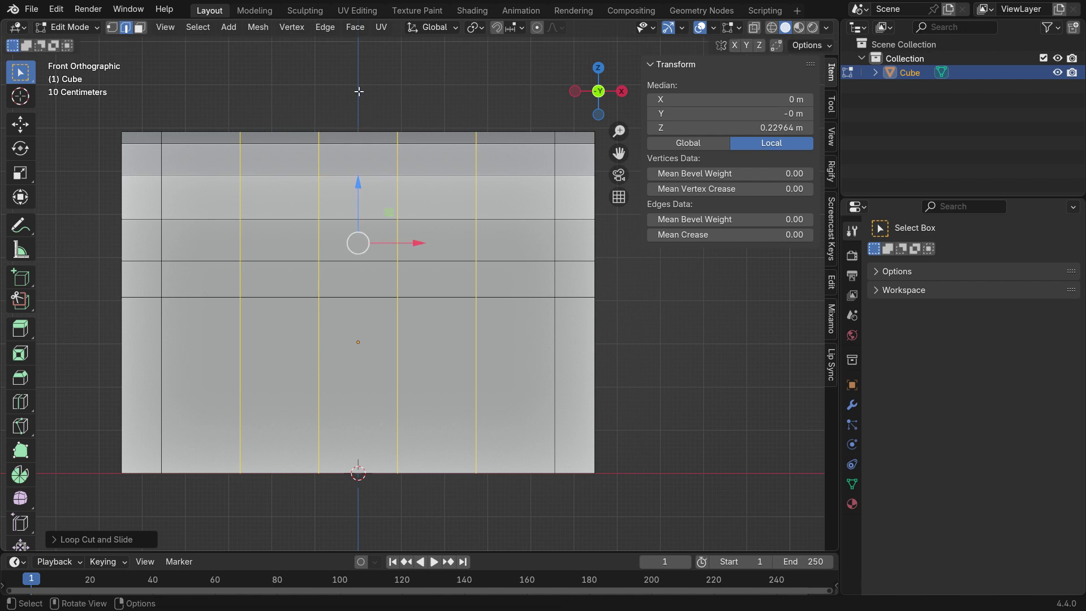
- Select the two middle vertical edge loops, scale them apart along X by about 1.9 and clear the selection
click(317, 164)
alt+click(318, 165)
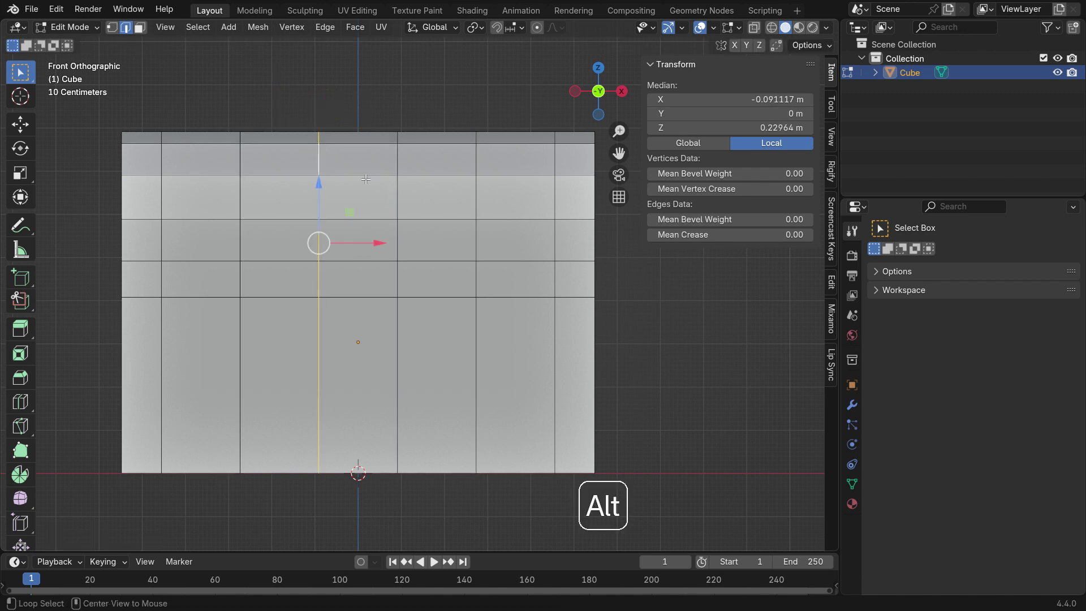
alt+shift+click(396, 166)
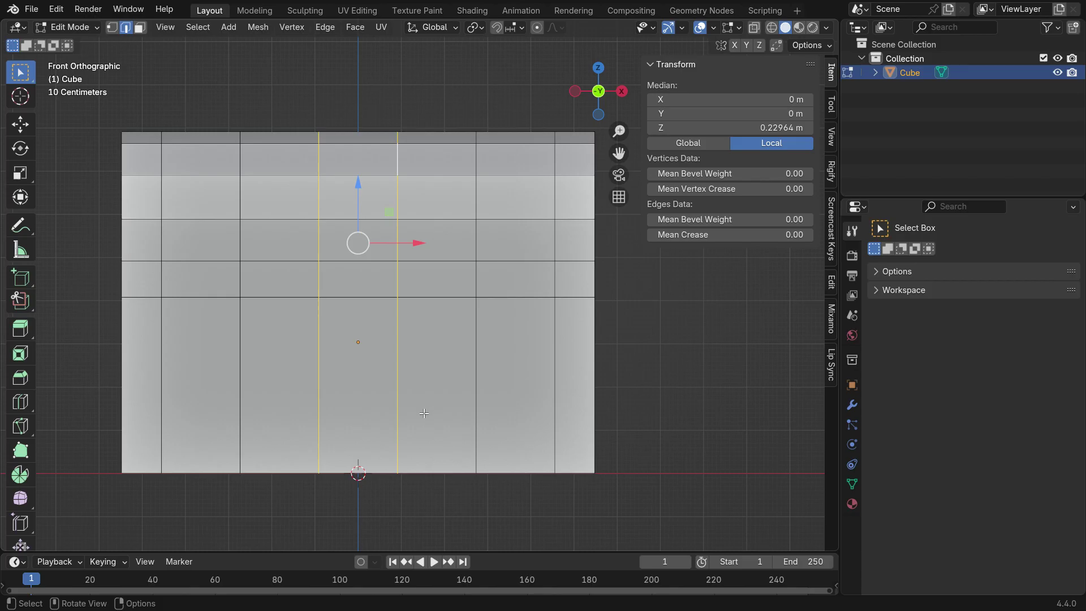
key(s)
key(x)
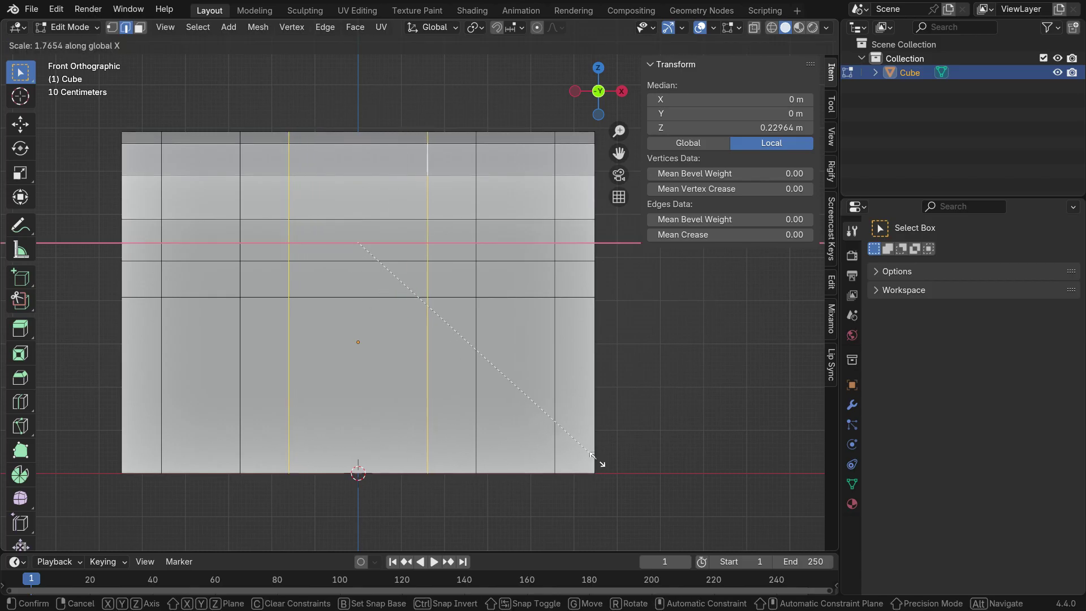
click(626, 465)
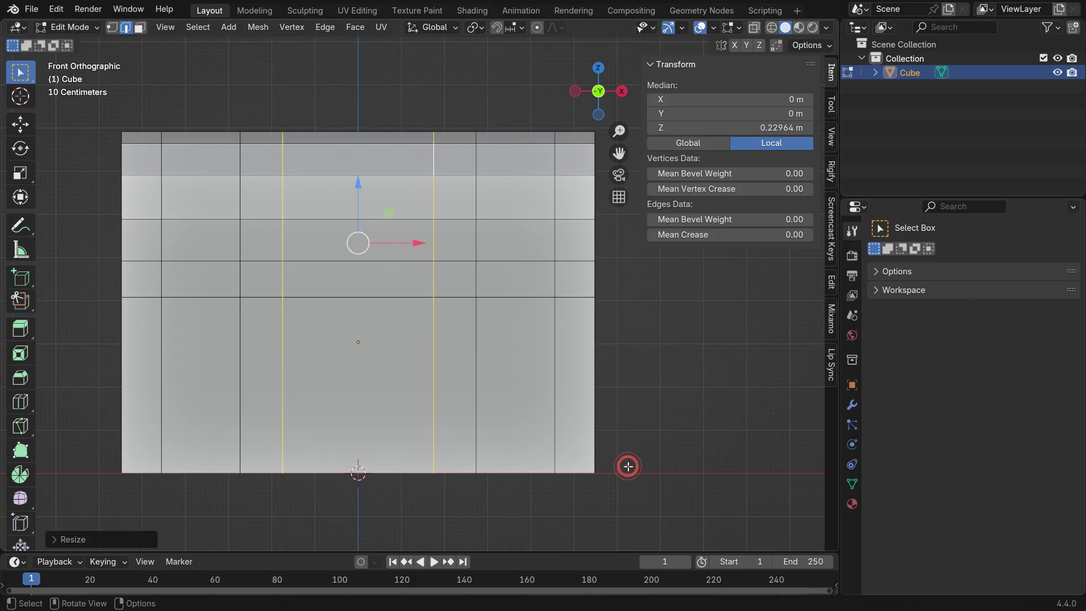
scroll(357, 372, down, 2)
click(641, 390)
scroll(332, 463, up, 1)
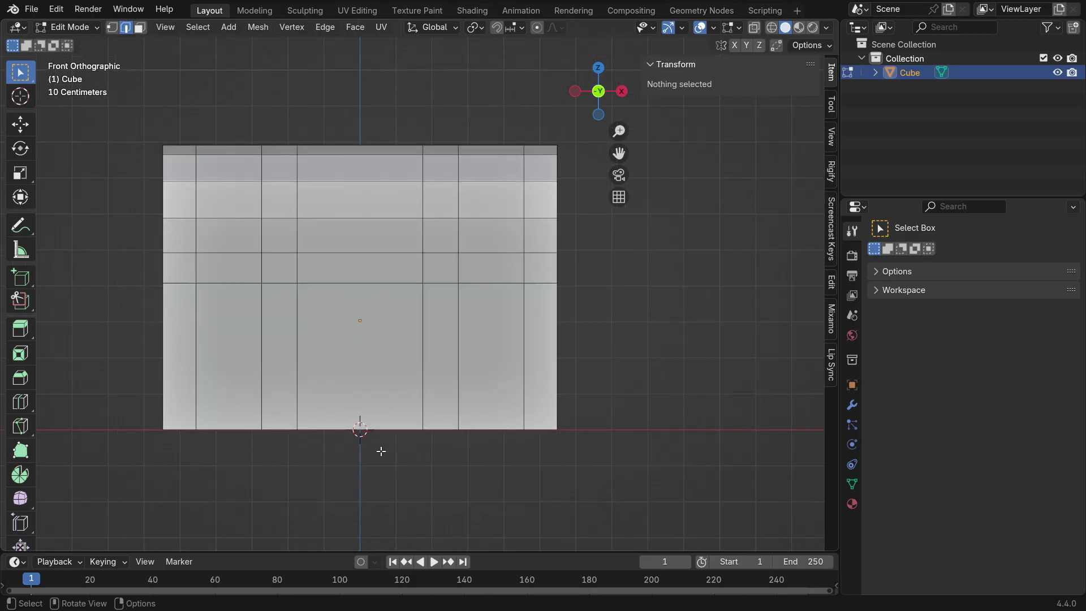
- Add a horizontal loop cut around the lower body and slide it down to a local Z of about -0.22 m
key(ctrl+r)
click(196, 362)
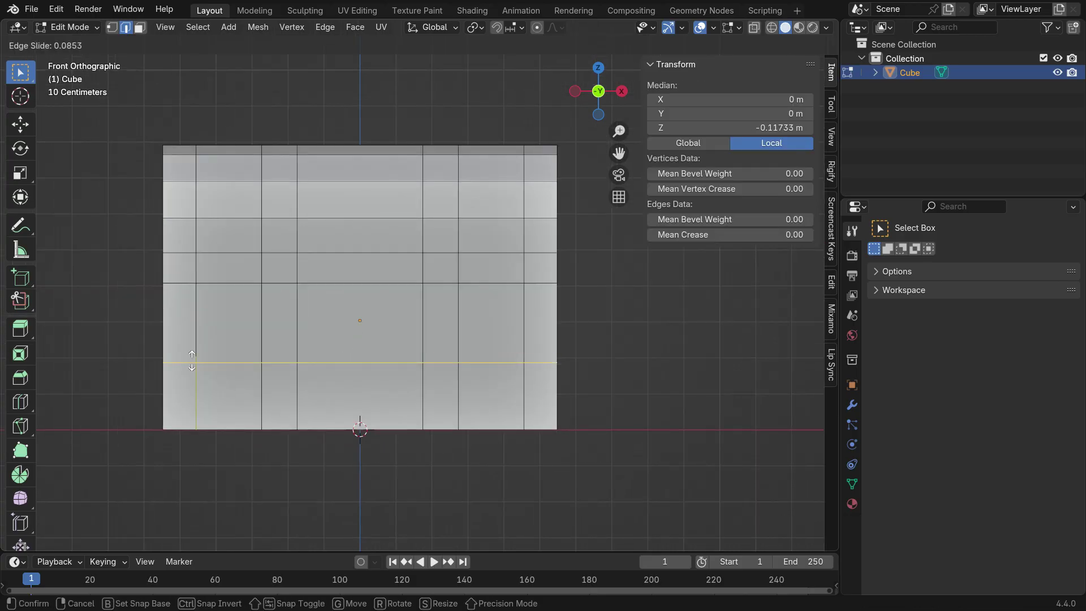
click(196, 393)
middle_drag(198, 392, 440, 217)
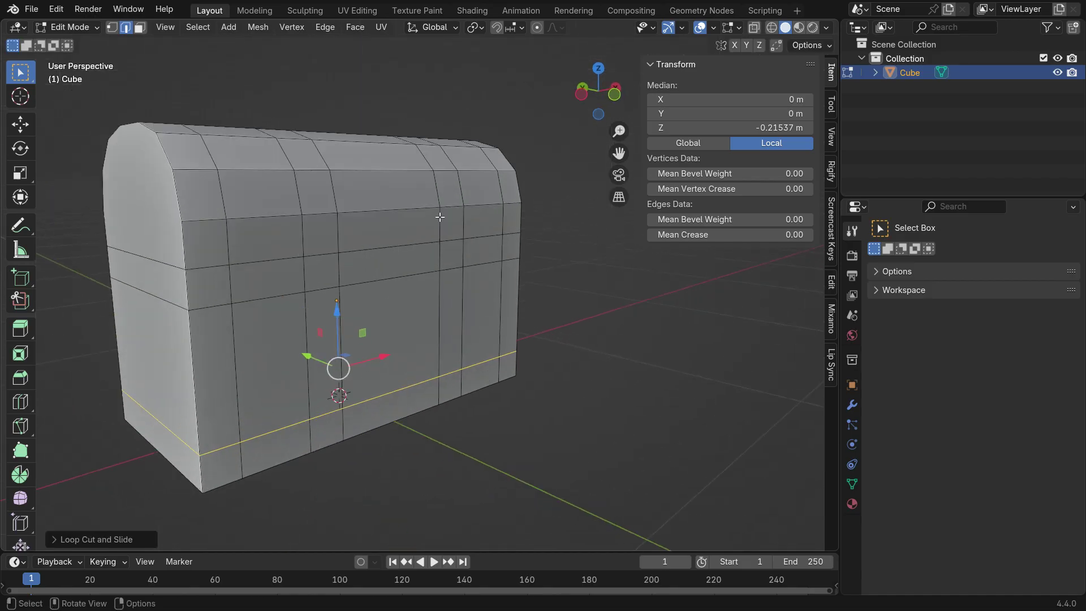
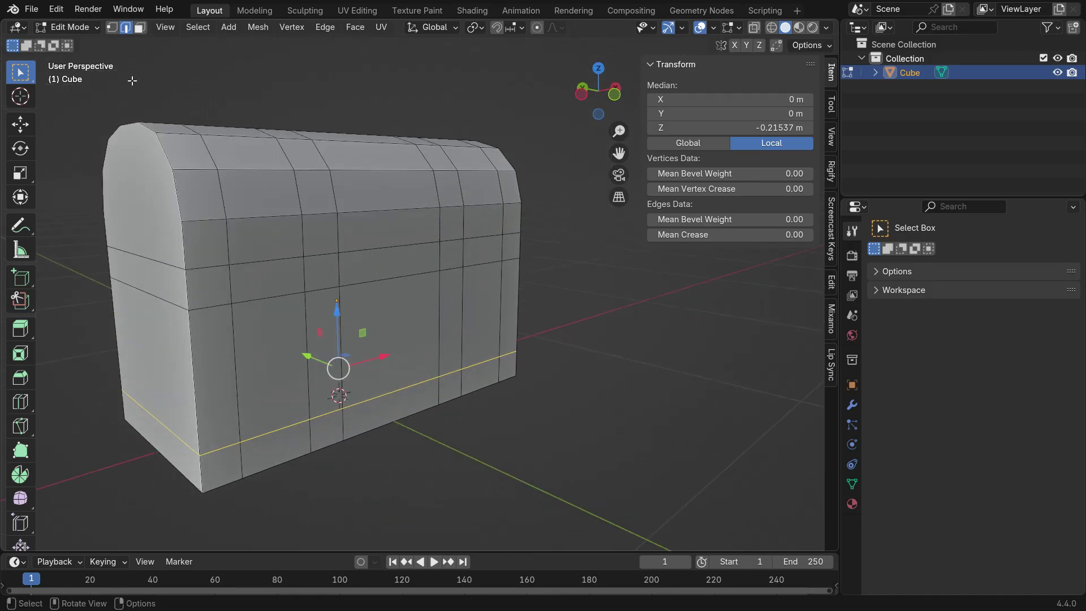
- In face selection, inset the rounded lid face and the large lower face on both ends about 0.03 m
shift+middle_drag(373, 277, 436, 286)
click(245, 217)
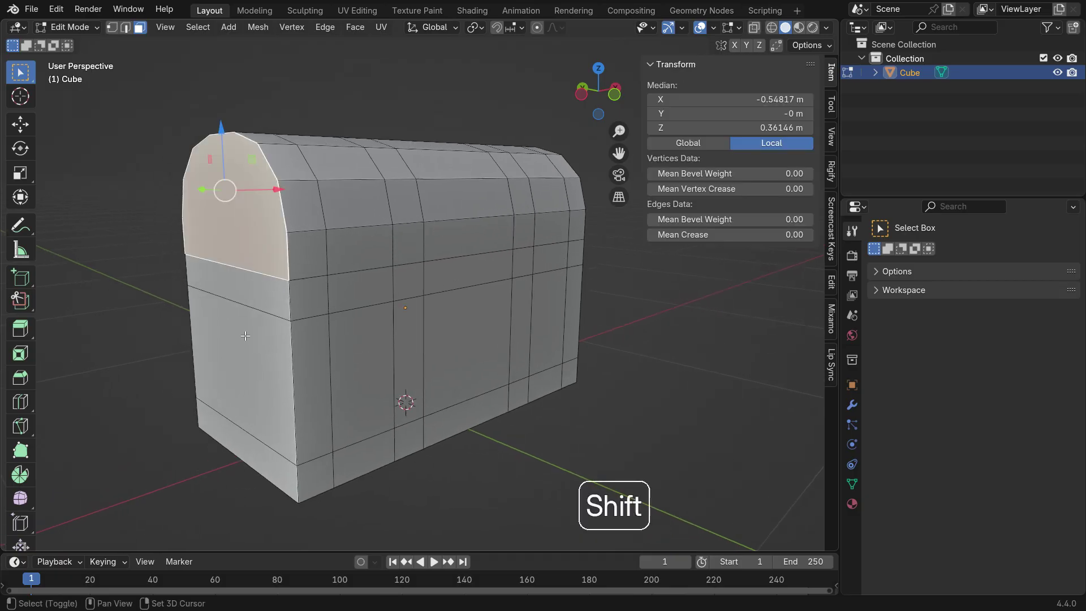
shift+click(245, 345)
scroll(347, 317, down, 1)
shift+middle_drag(362, 274, 408, 342)
middle_drag(407, 342, 331, 331)
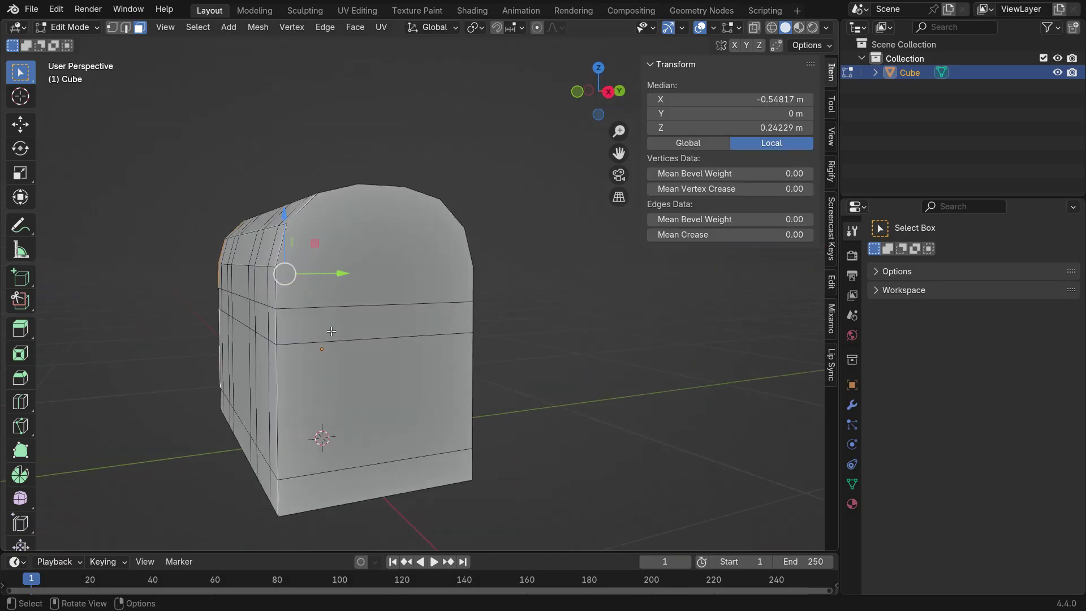
shift+click(378, 257)
shift+click(376, 388)
key(i)
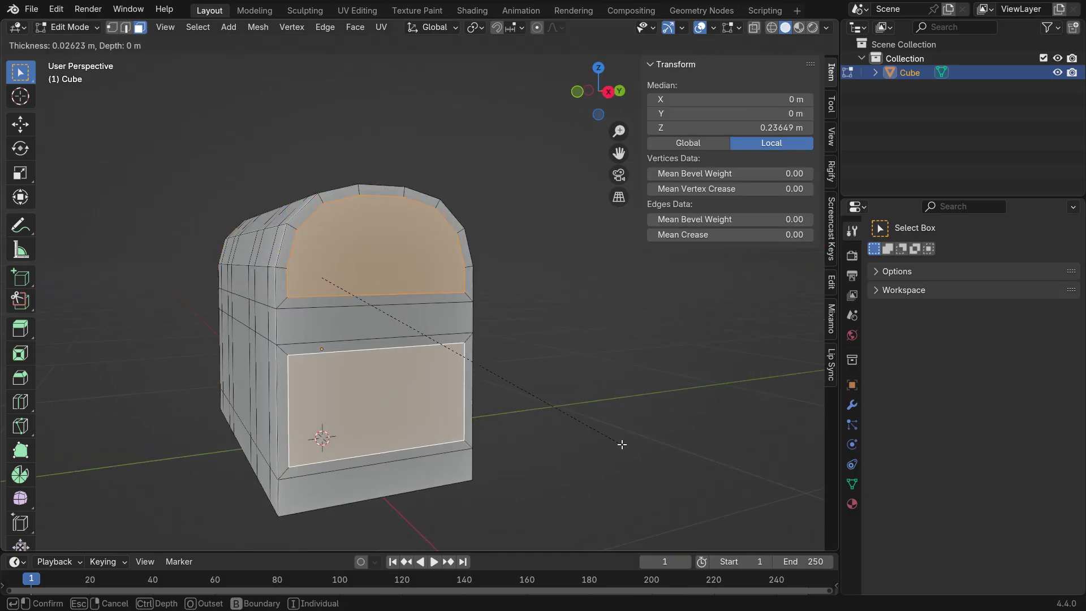
click(612, 439)
middle_drag(535, 413, 664, 411)
- Return to Object Mode, duplicate the chest in place, hide the duplicate and select the original again
key(Tab)
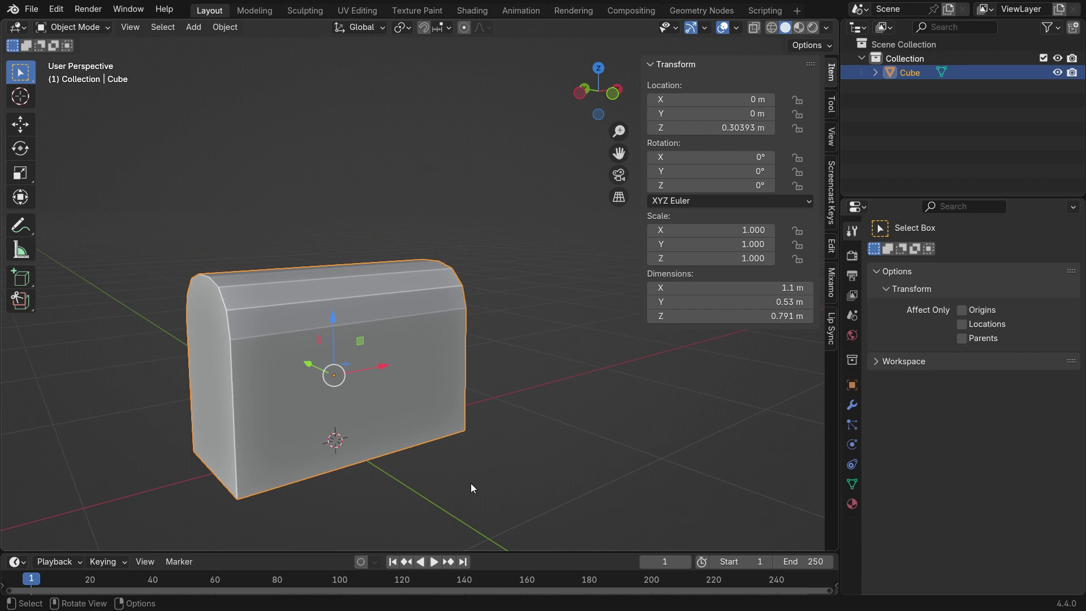
key(shift+d)
right_click(530, 323)
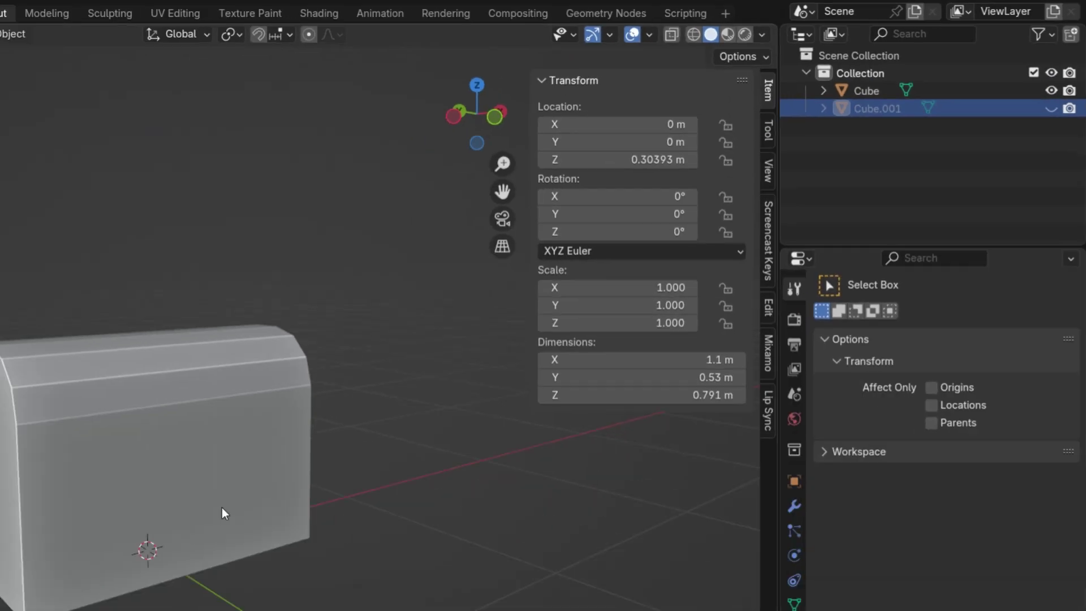
click(358, 385)
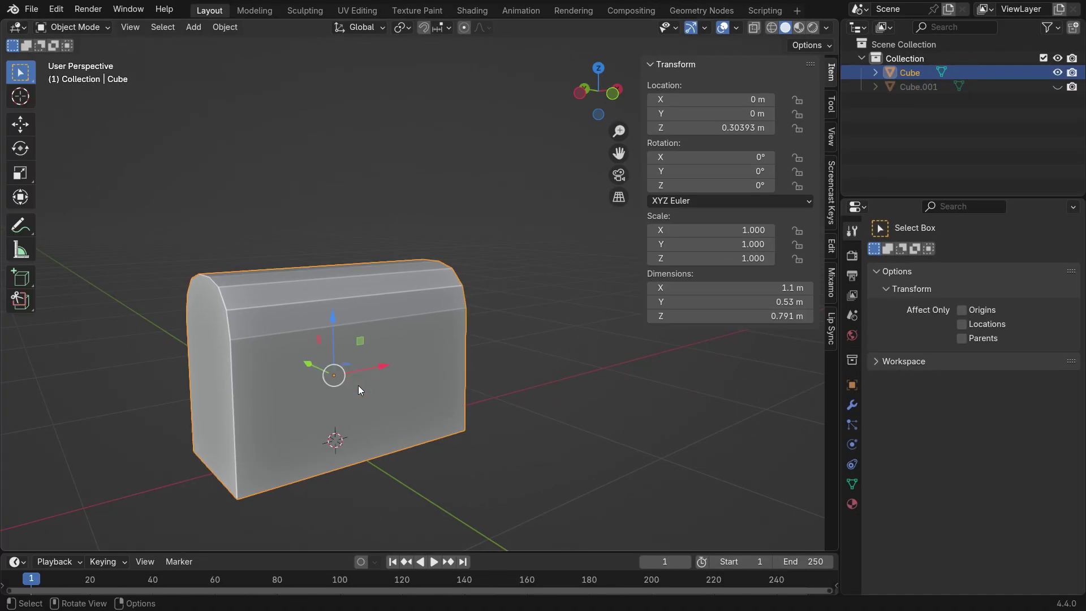
- In Edit Mode, delete the inset end faces together with the three large lower panels on the front and back
key(Tab)
middle_drag(267, 423, 489, 407)
shift+click(305, 421)
shift+click(370, 401)
shift+click(434, 385)
shift+click(403, 410)
shift+click(277, 415)
shift+click(225, 403)
middle_drag(225, 403, 510, 414)
key(Delete)
click(491, 317)
- Delete the three rows of curved lid faces between the vertical strips, from the front across to the back
middle_drag(238, 304, 310, 313)
scroll(131, 284, up, 2)
click(239, 315)
middle_drag(271, 347, 418, 347)
shift+middle_drag(418, 348, 508, 327)
ctrl+click(296, 305)
middle_drag(297, 305, 161, 300)
ctrl+click(621, 286)
middle_drag(384, 305, 520, 314)
shift+click(255, 296)
middle_drag(300, 277, 243, 294)
ctrl+click(554, 280)
middle_drag(485, 359, 468, 359)
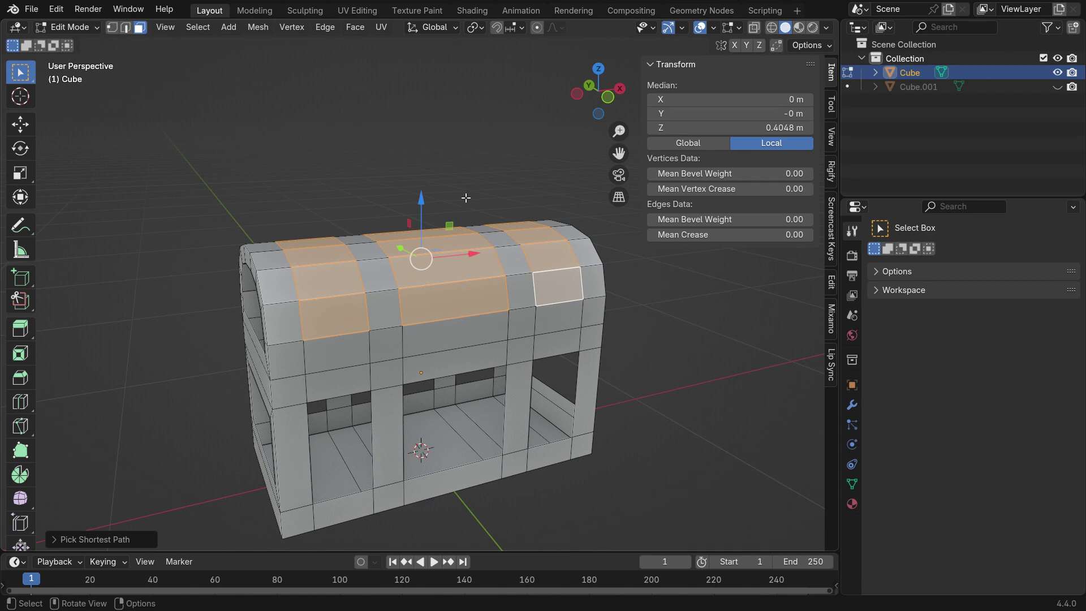
key(Delete)
click(465, 198)
- Select all the faces across the chest's underside and inset them together to leave a border around the bottom
middle_drag(383, 340, 227, 407)
scroll(397, 423, down, 3)
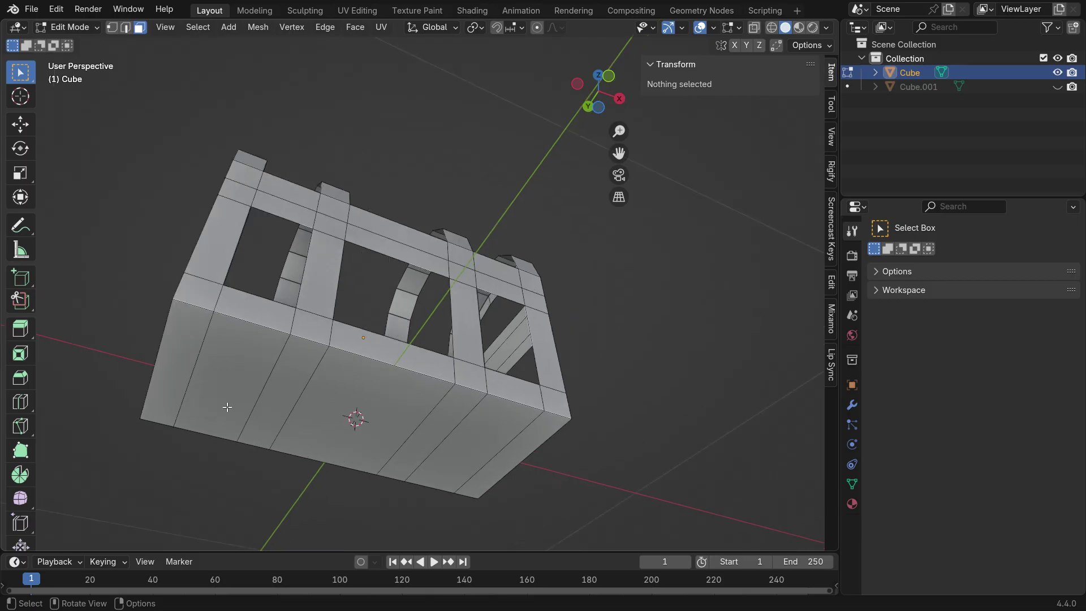
click(196, 336)
ctrl+click(526, 444)
middle_drag(526, 444, 621, 391)
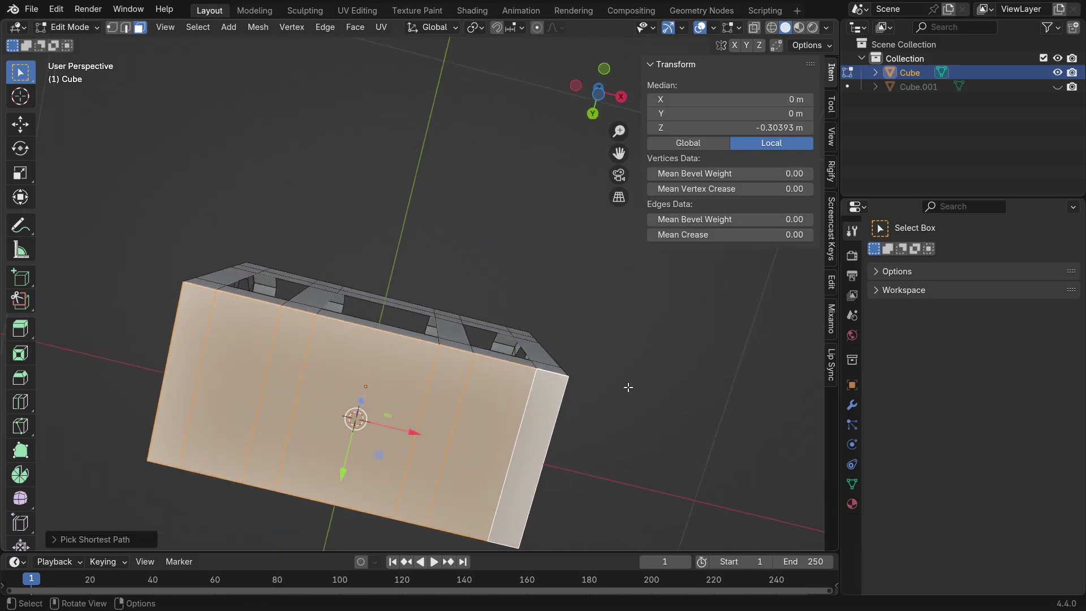
key(i)
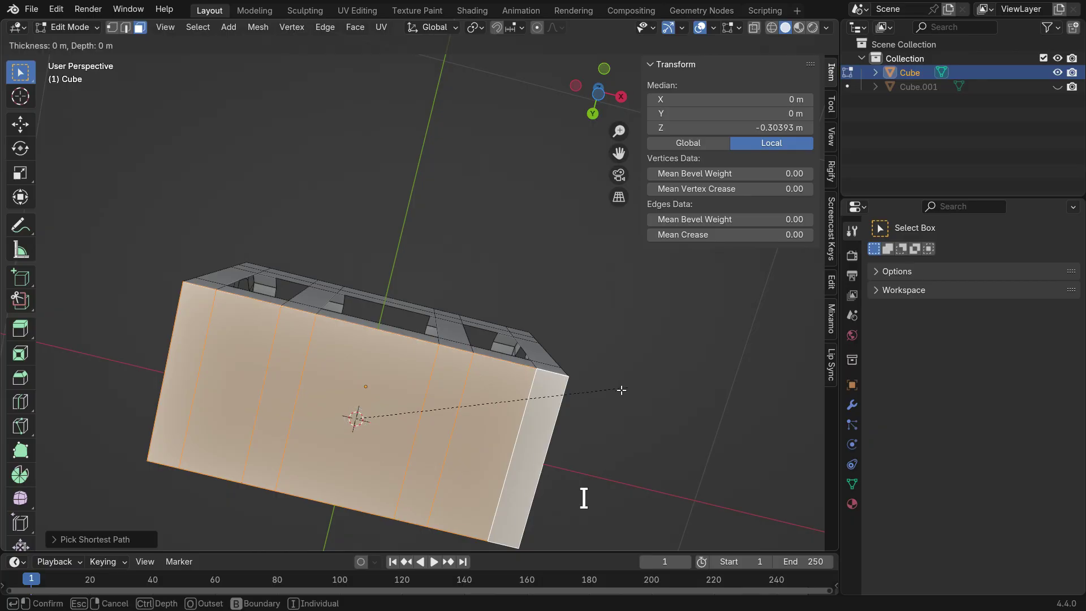
click(601, 397)
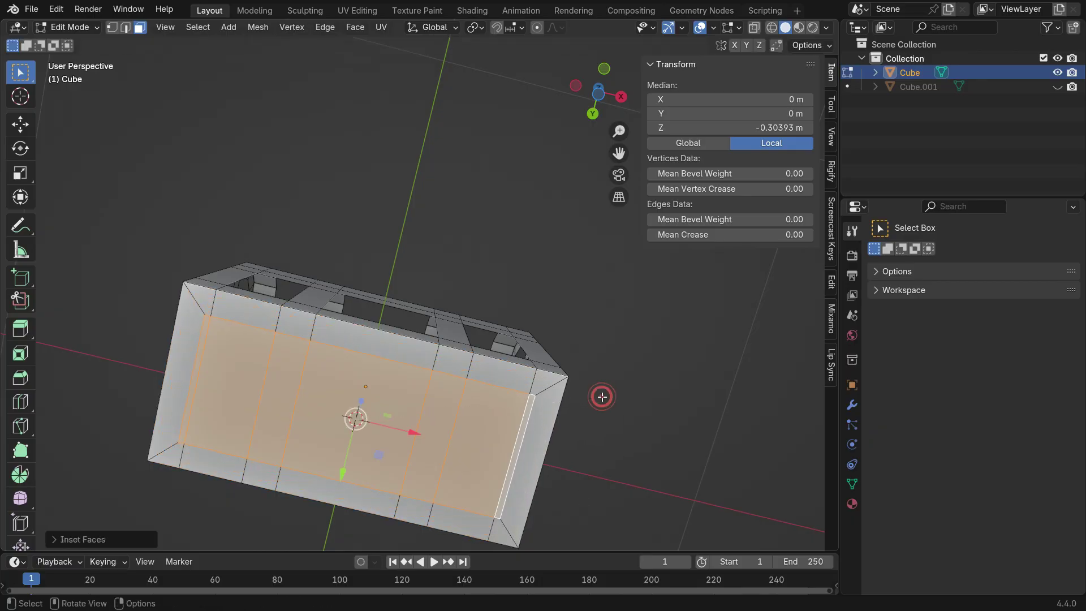
- Delete the inset underside faces so only the bottom border strips remain
key(x)
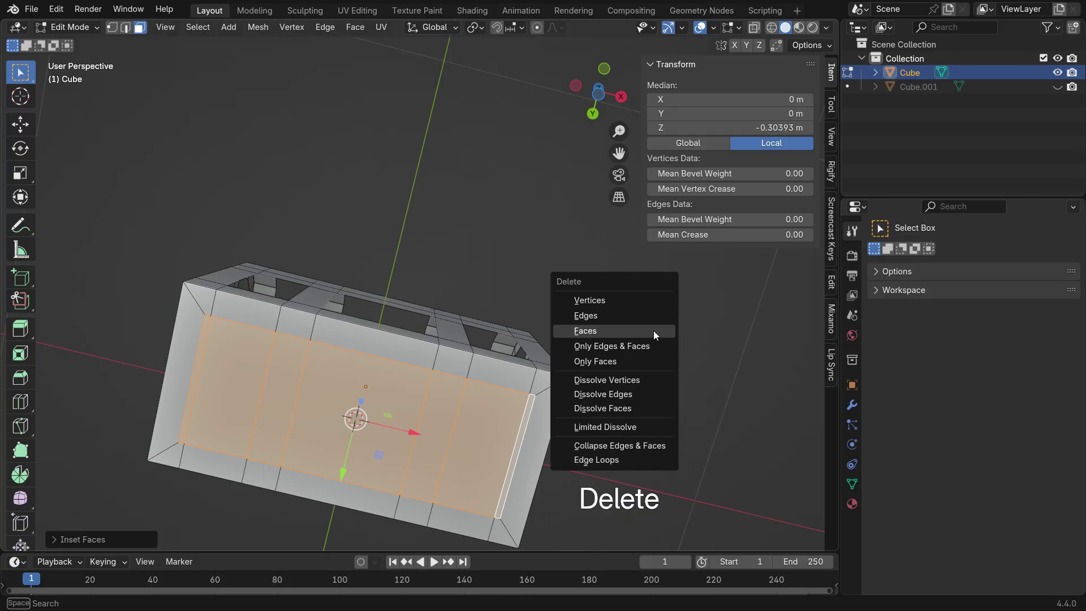
click(653, 330)
scroll(403, 350, down, 3)
middle_drag(403, 350, 419, 511)
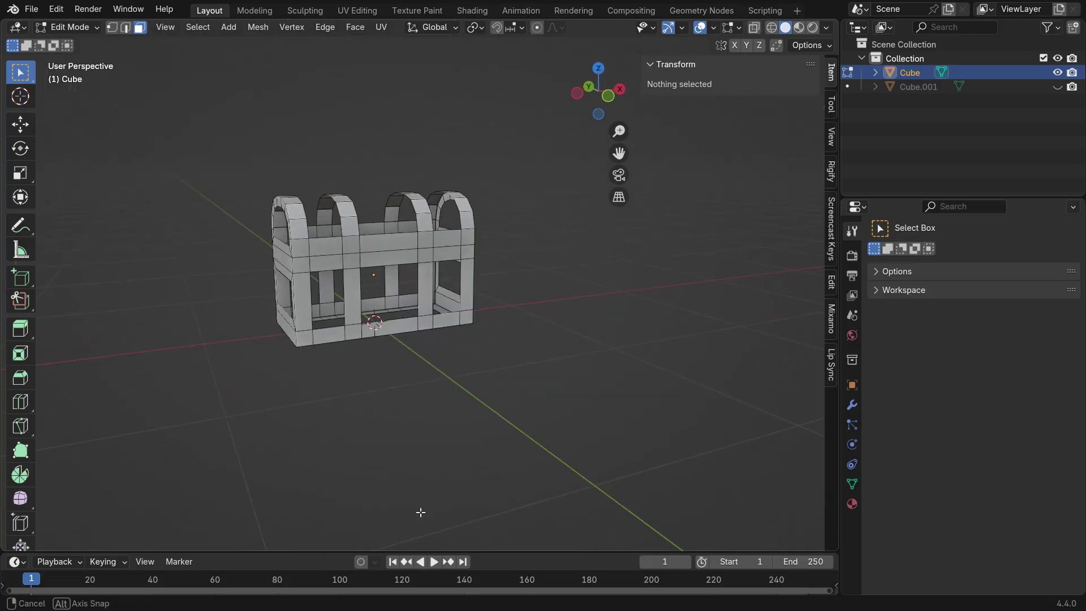
scroll(369, 188, up, 4)
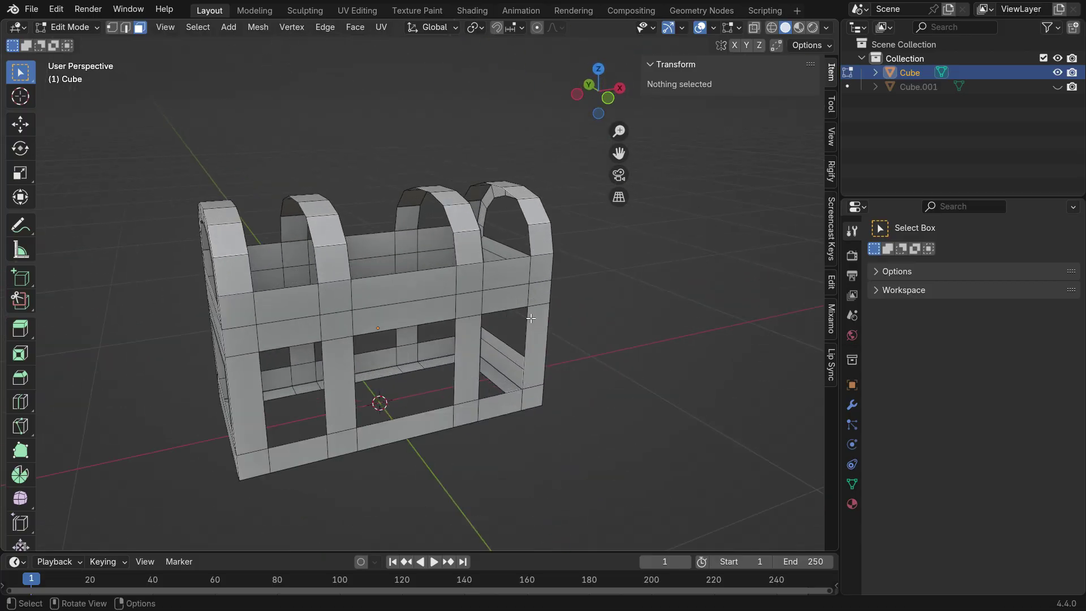
- In Object Mode, add a Solidify modifier to the framework with a thickness of -0.022 m and Even Thickness enabled
key(Tab)
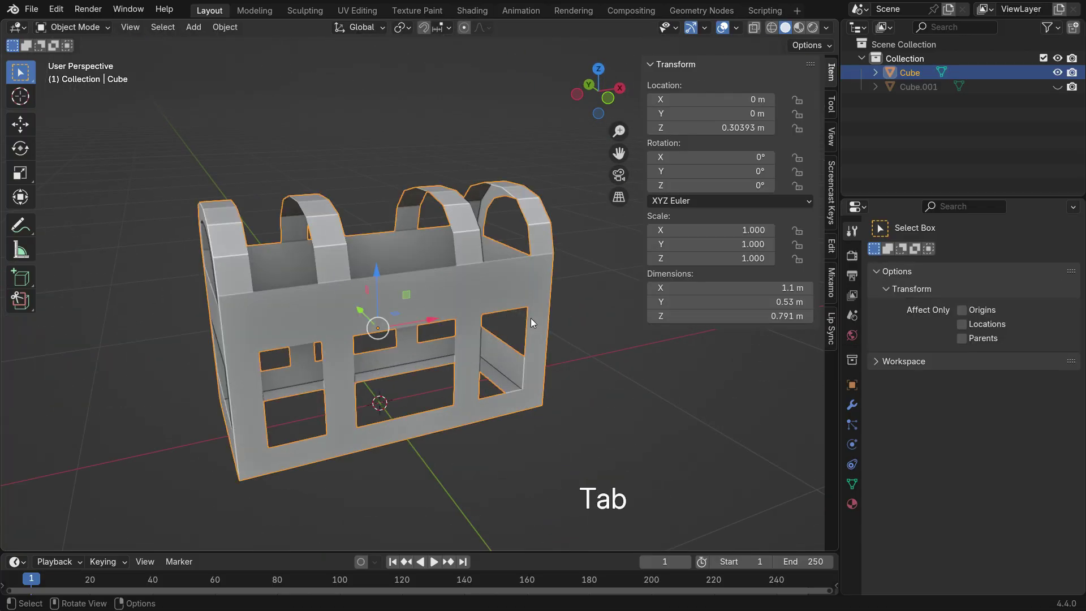
click(852, 405)
click(969, 251)
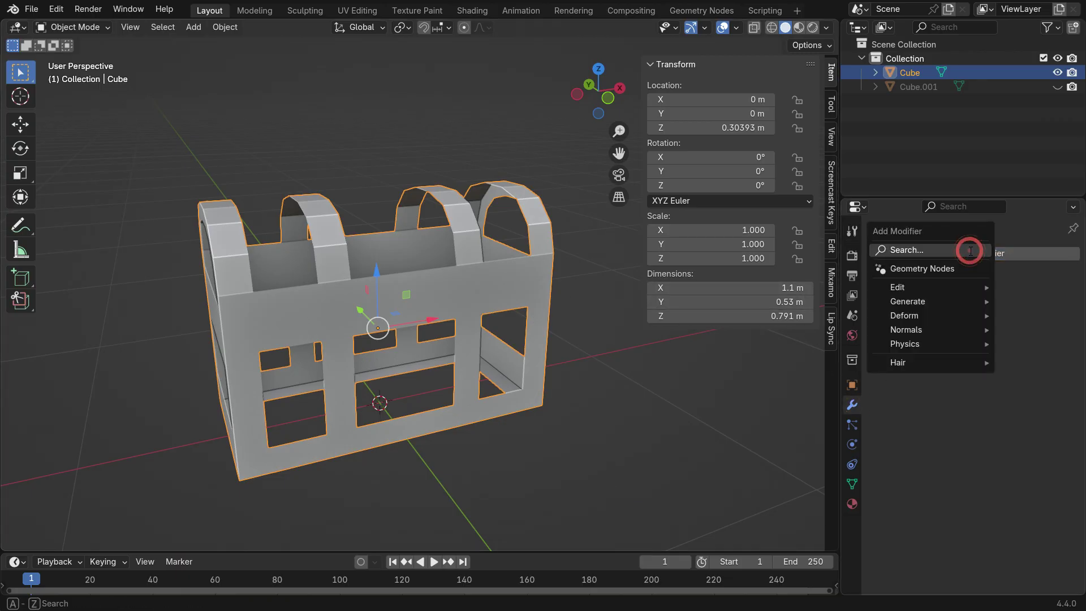
click(969, 251)
click(840, 278)
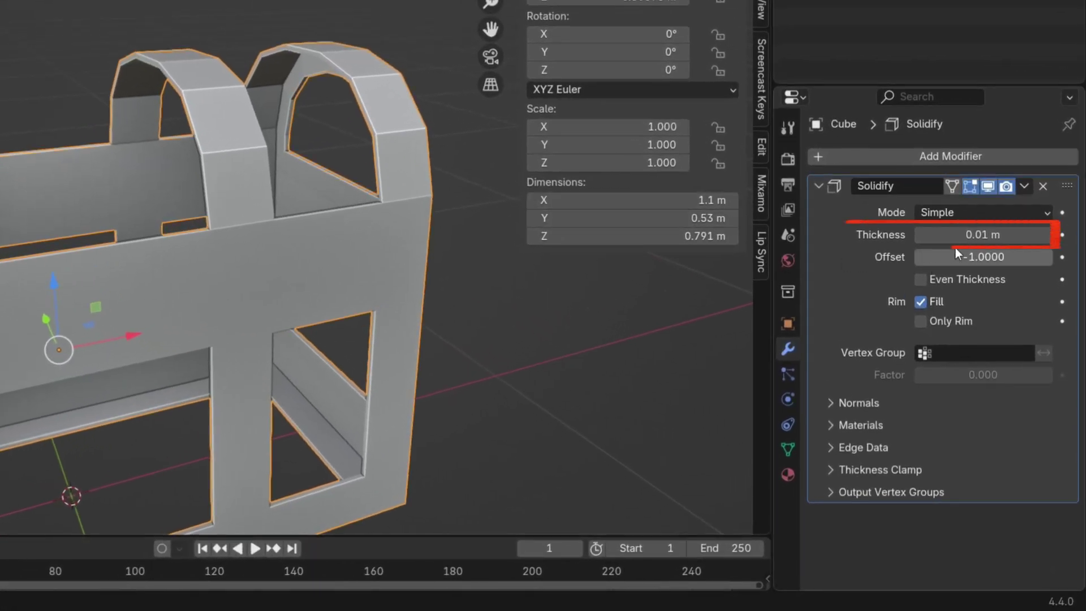
mouse_move(961, 234)
shift+mouse_down()
mouse_move(936, 234)
mouse_move(961, 234)
shift+mouse_up()
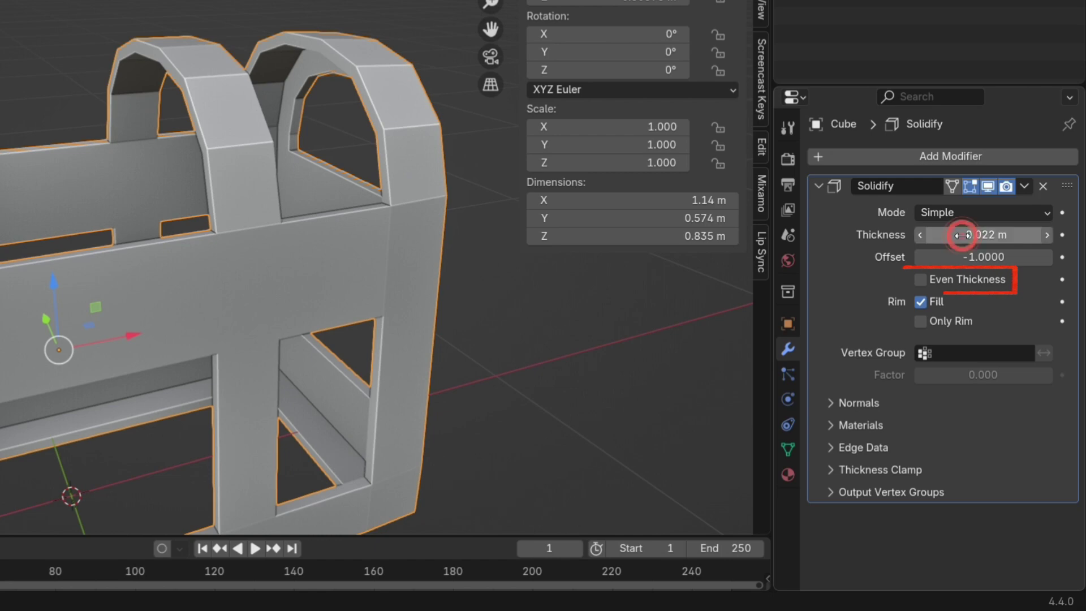
click(920, 279)
middle_drag(334, 125, 337, 204)
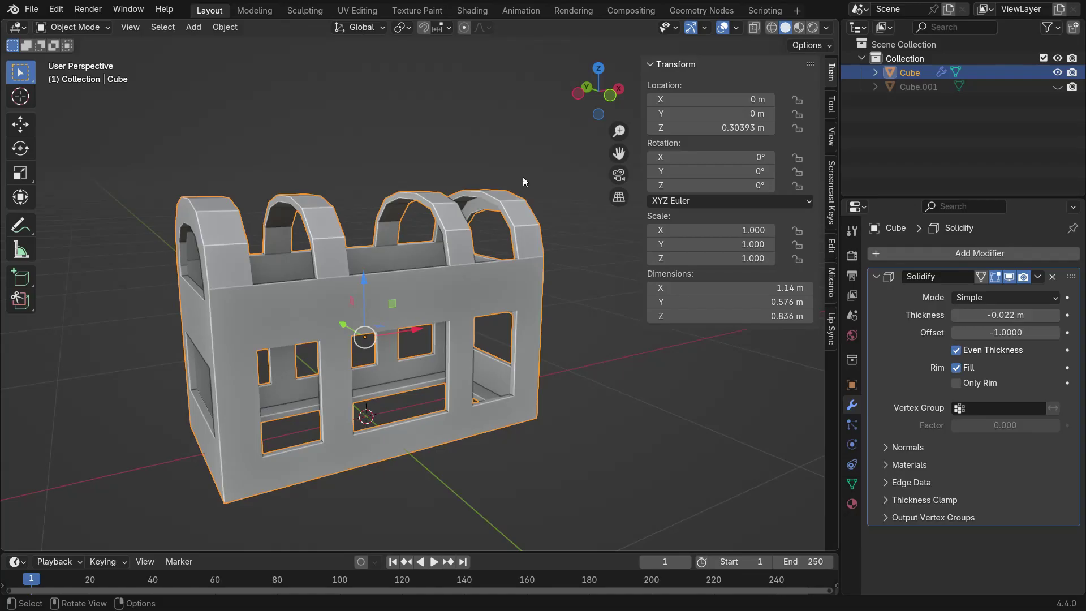
- Unhide the duplicate chest and open it in Edit Mode with nothing selected
click(1057, 87)
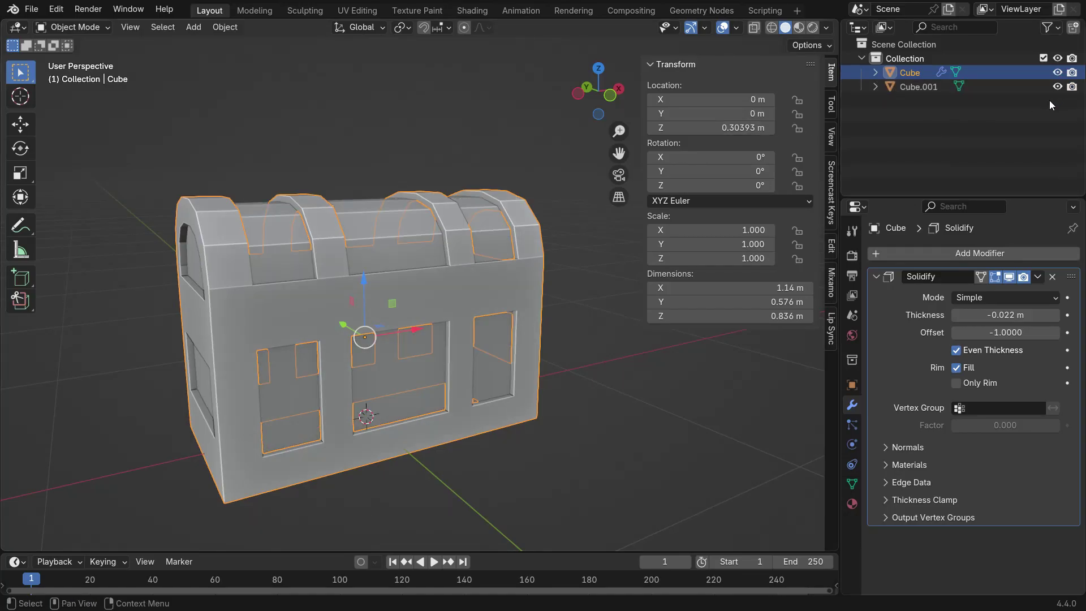
click(414, 243)
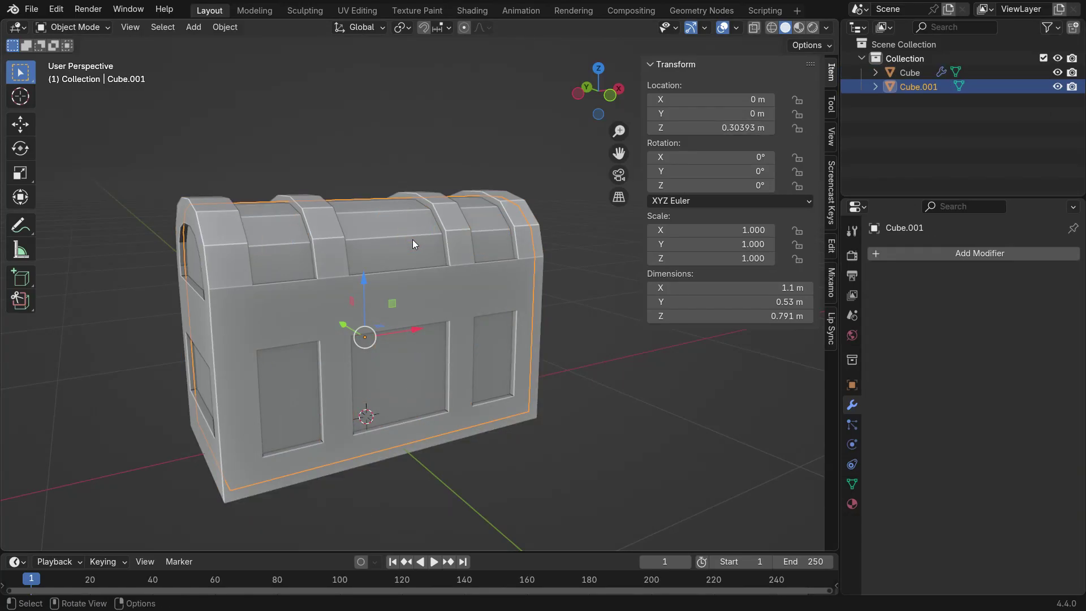
key(Tab)
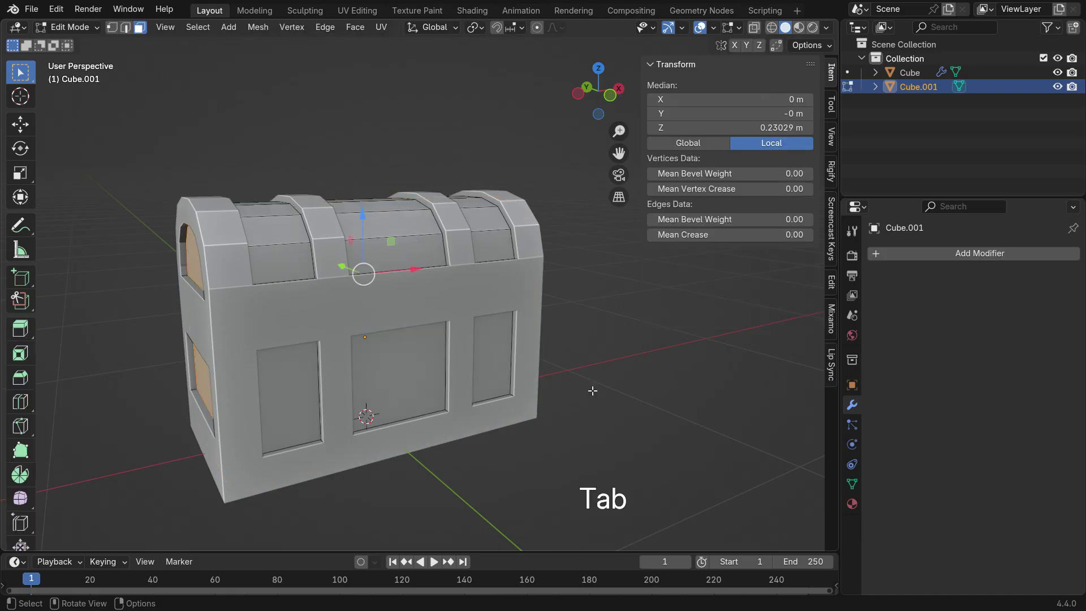
click(614, 387)
middle_drag(236, 315, 305, 309)
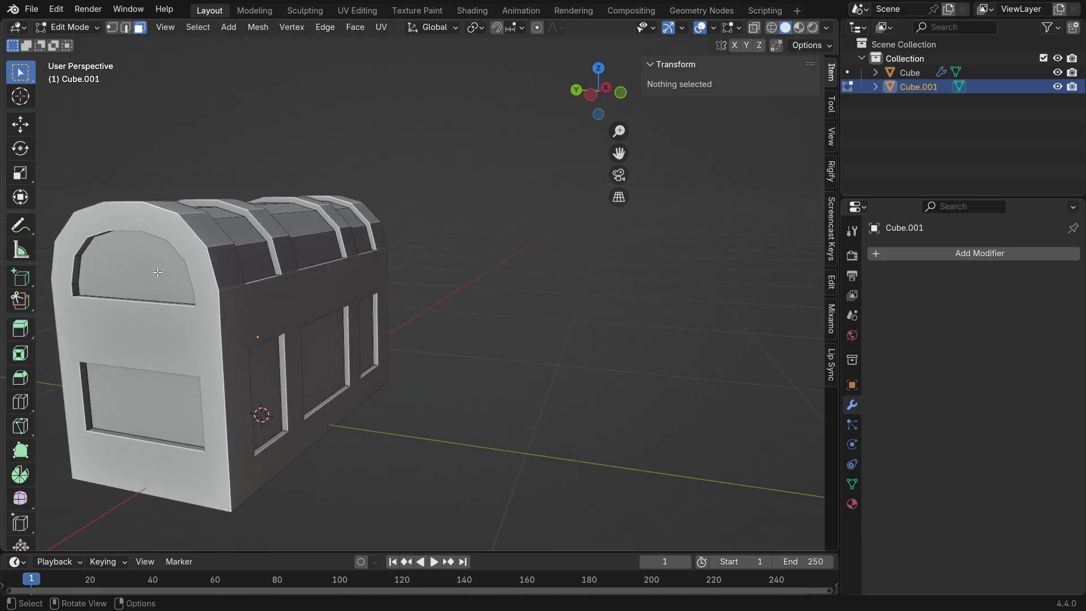
- Select the two recessed panels on one end of the duplicate and the three lower panels on the front
click(131, 265)
shift+click(145, 403)
middle_drag(311, 390, 261, 386)
shift+click(255, 388)
shift+click(351, 381)
shift+click(454, 364)
- Add the two panels on the other end and the three lower back panels to the selection
middle_drag(476, 352, 390, 362)
middle_drag(464, 407, 410, 416)
shift+click(418, 419)
shift+click(417, 310)
middle_drag(416, 310, 296, 388)
shift+click(296, 388)
shift+click(390, 396)
shift+click(455, 379)
middle_drag(464, 383, 415, 413)
shift+click(426, 416)
- Add the three rows of curved lid faces between the framework's arches to the selection, from front to back
middle_drag(422, 316, 268, 293)
ctrl+click(320, 318)
shift+click(400, 304)
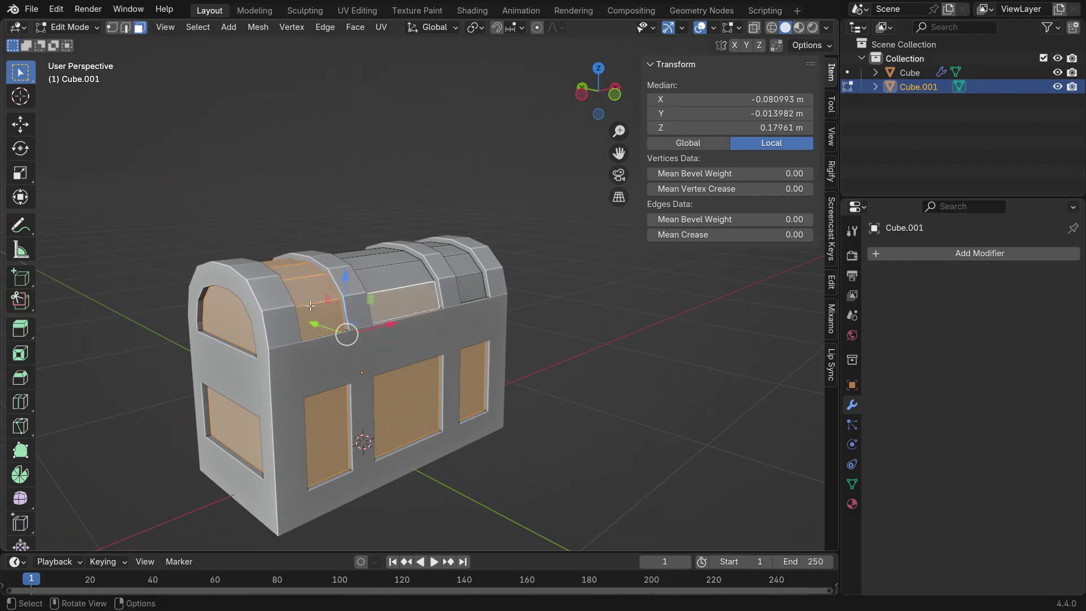
middle_drag(396, 308, 545, 308)
ctrl+click(285, 311)
shift+click(201, 300)
middle_drag(201, 301, 51, 311)
ctrl+click(461, 294)
mouse_move(479, 314)
middle_down()
mouse_move(413, 300)
mouse_move(470, 308)
middle_up()
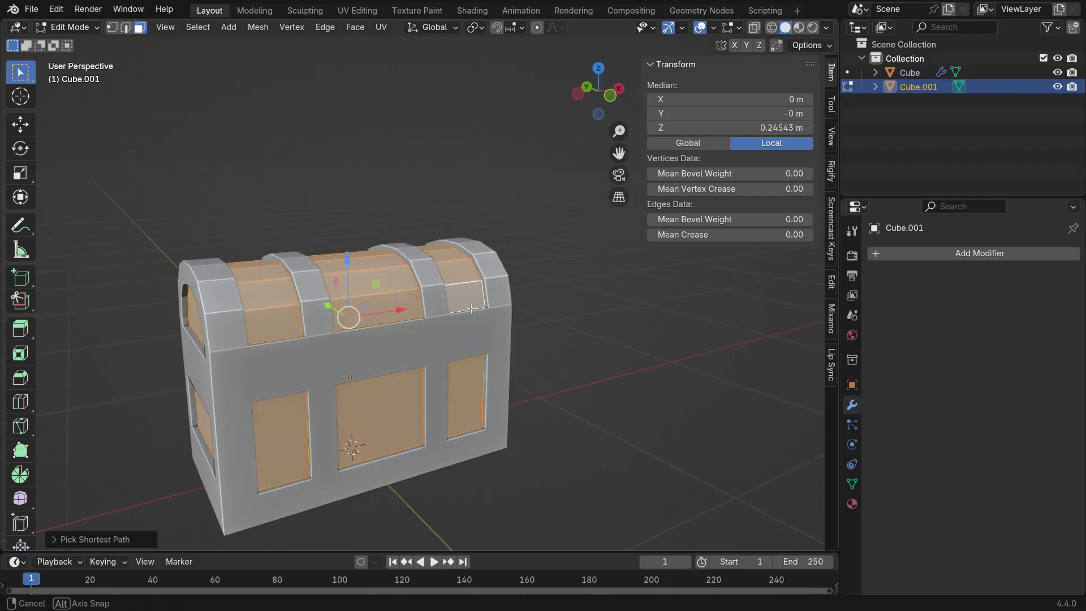
- Hide the framework object and add all the underside faces of the duplicate to the selection
click(1057, 72)
middle_drag(396, 348, 170, 376)
shift+click(162, 379)
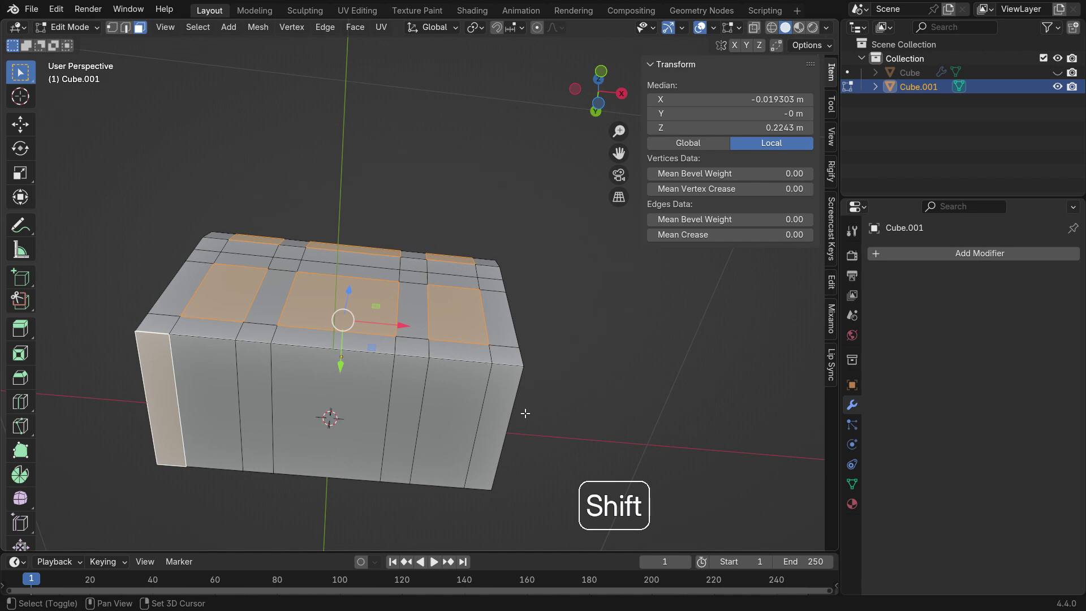
ctrl+click(494, 412)
middle_drag(494, 413, 570, 360)
- Invert the selection and delete the strip faces, keeping only the panels, lid sections and bottom
key(ctrl+i)
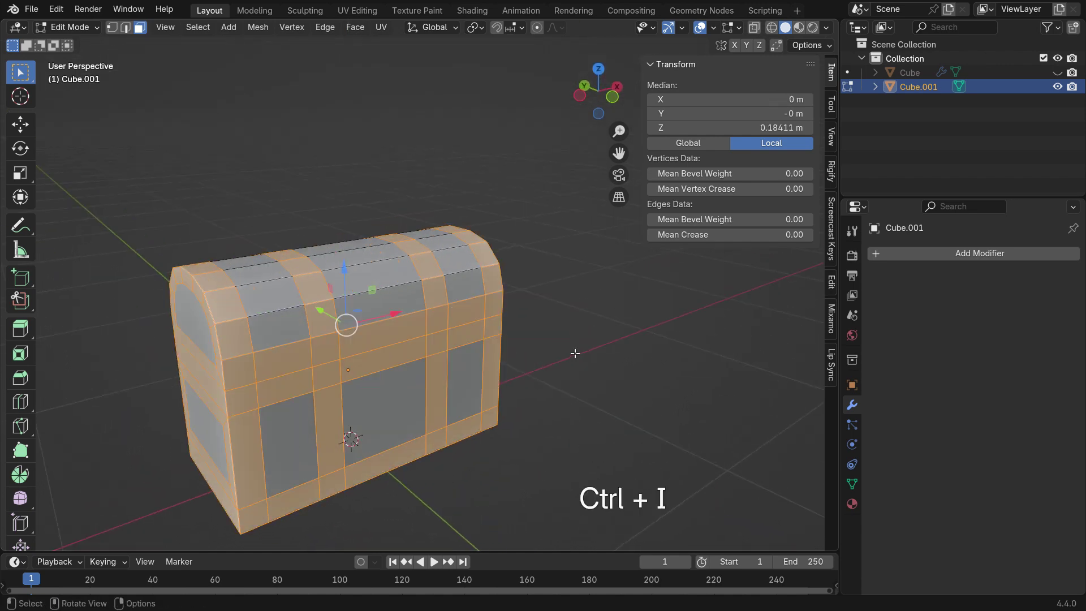
middle_drag(469, 431, 537, 342)
key(Delete)
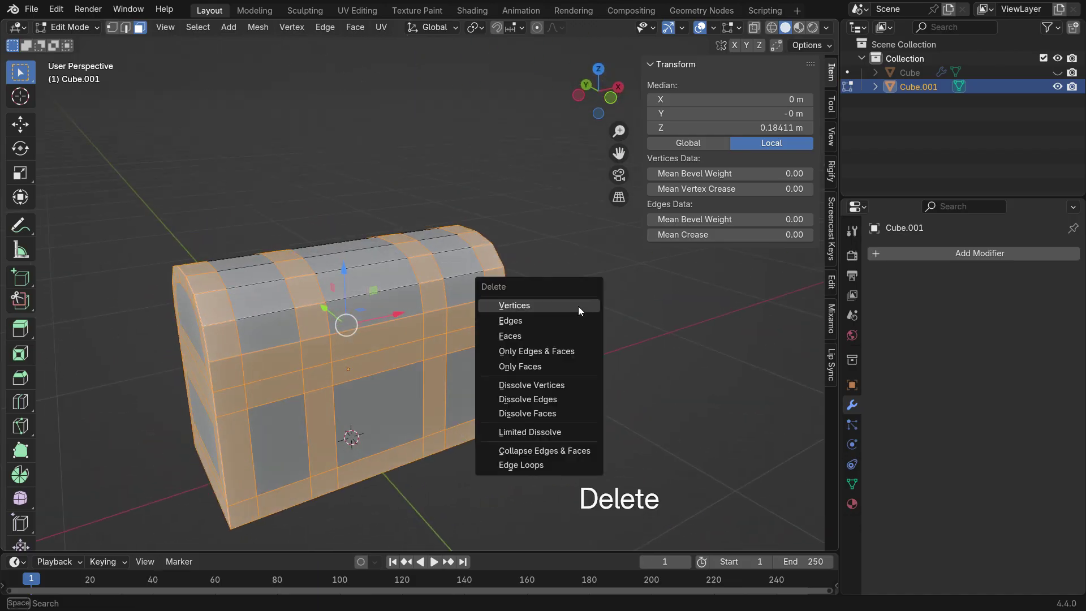
click(567, 336)
- Add four evenly spaced lengthwise loop cuts to the bottom, without sliding them
middle_drag(376, 455, 314, 373)
scroll(350, 481, up, 2)
shift+middle_drag(352, 451, 354, 334)
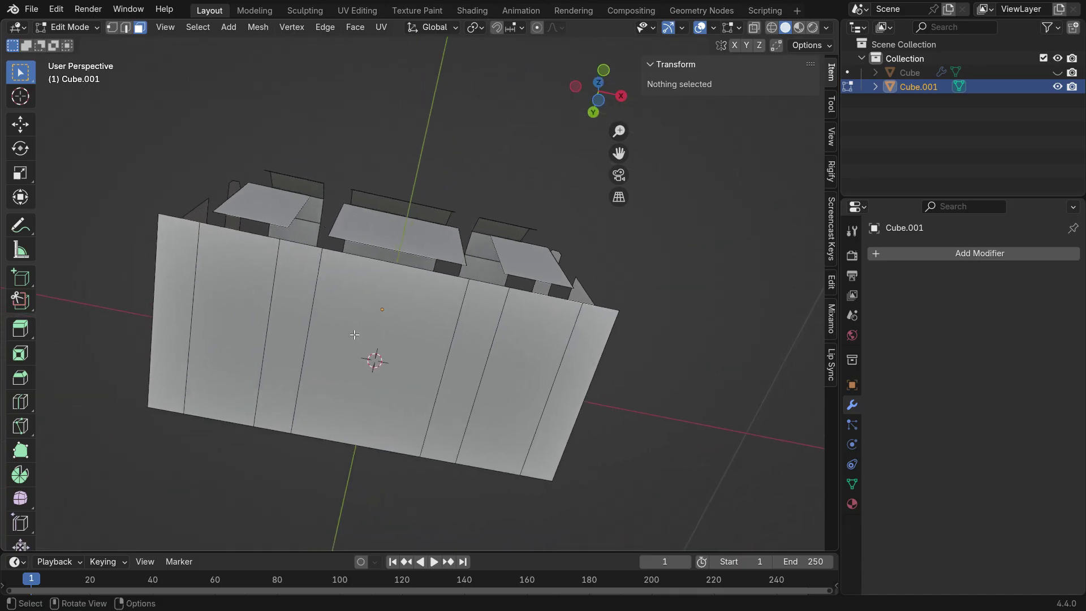
key(ctrl+r)
scroll(263, 340, up, 3)
click(263, 340)
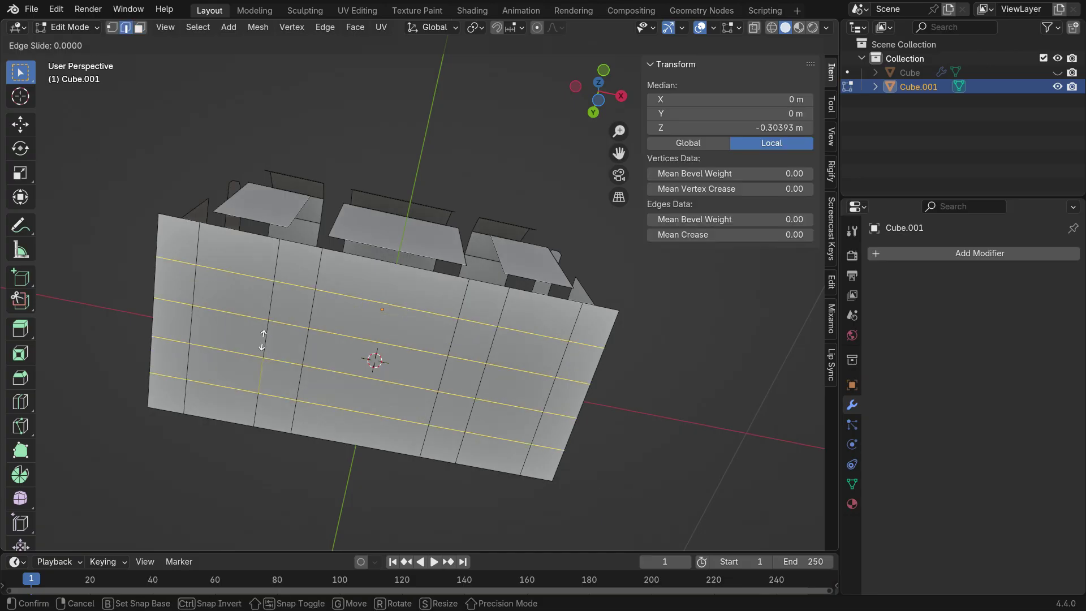
click(263, 339)
- Add two evenly spaced horizontal loop cuts to each of the three lower front panels
middle_drag(396, 306, 380, 393)
scroll(397, 419, down, 3)
scroll(292, 338, up, 2)
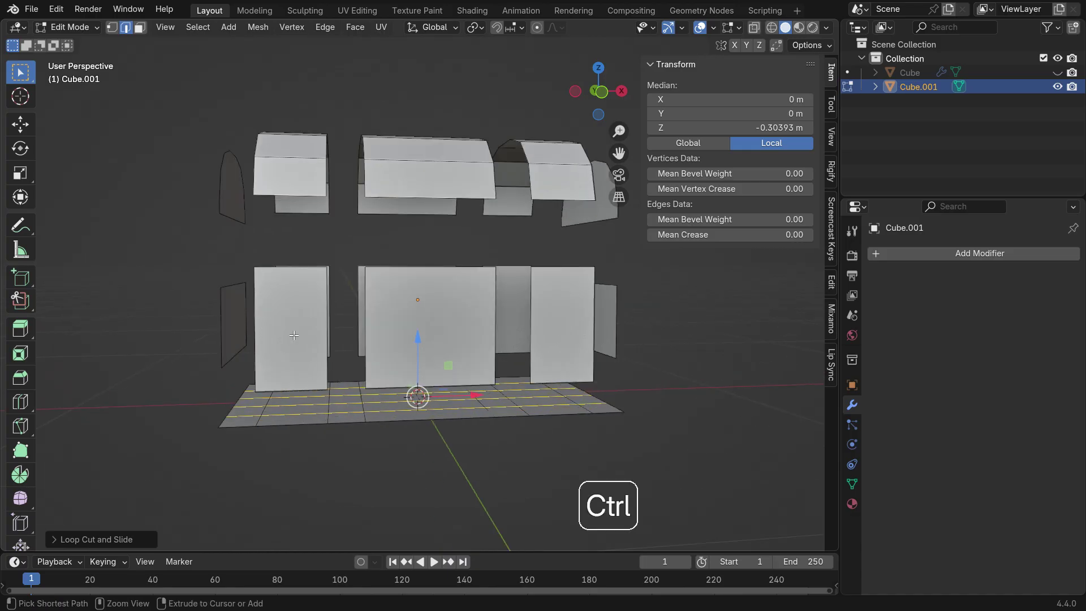
key(ctrl+r)
click(266, 320)
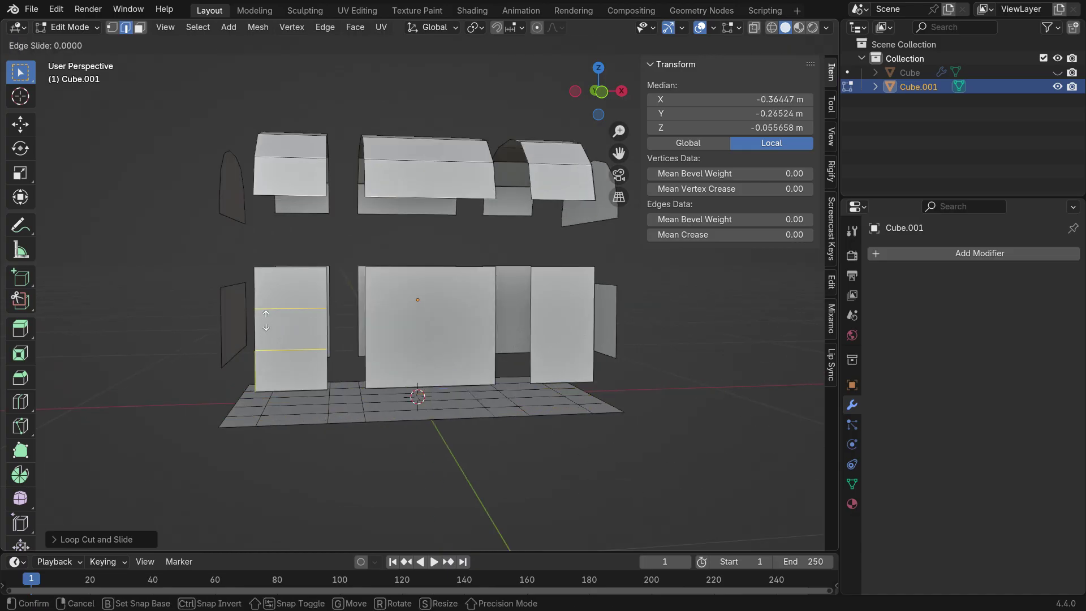
right_click(446, 333)
key(ctrl+r)
scroll(444, 343, up, 1)
click(443, 342)
right_click(446, 343)
key(ctrl+r)
click(541, 343)
right_click(541, 342)
- Add two evenly spaced horizontal loop cuts to each of the two lower end panels and the three lower back panels
middle_drag(541, 342, 639, 341)
key(ctrl+r)
scroll(395, 402, up, 1)
click(395, 402)
right_click(395, 402)
middle_drag(395, 402, 462, 426)
key(ctrl+r)
click(414, 426)
right_click(414, 427)
key(ctrl+r)
click(271, 432)
right_click(272, 433)
shift+middle_drag(93, 458, 449, 431)
key(ctrl+r)
click(249, 427)
right_click(249, 427)
key(ctrl+r)
click(375, 432)
right_click(375, 432)
- In vertex selection, connect the opposite side vertices just above the base of one rounded lid end with a horizontal edge
middle_drag(375, 432, 478, 379)
scroll(290, 406, down, 2)
click(646, 463)
scroll(443, 277, up, 2)
click(423, 273)
middle_drag(414, 276, 251, 171)
click(139, 31)
click(416, 243)
click(111, 27)
scroll(264, 328, up, 2)
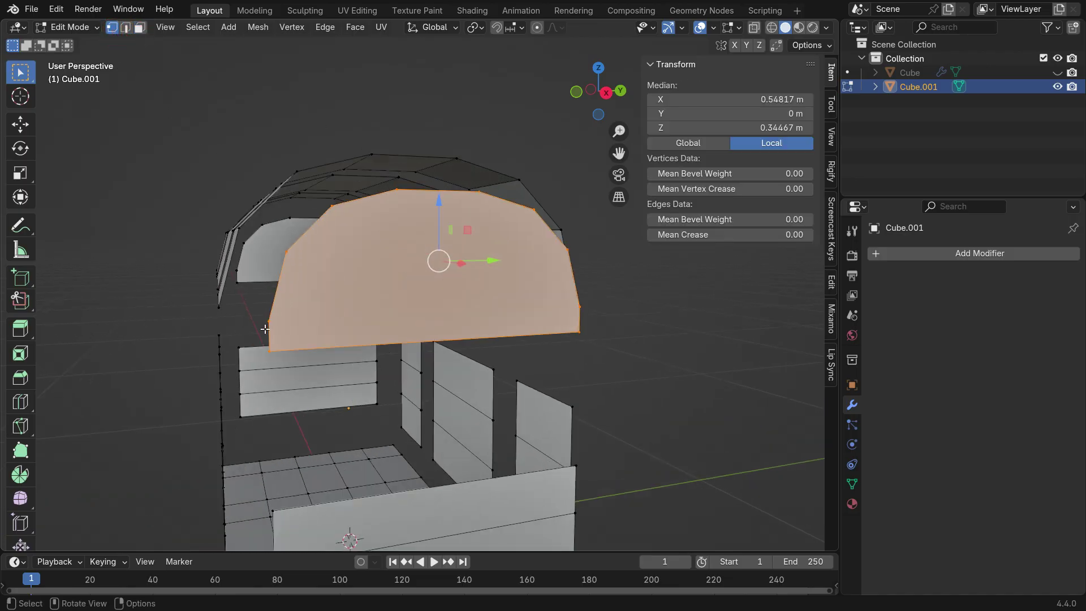
click(268, 325)
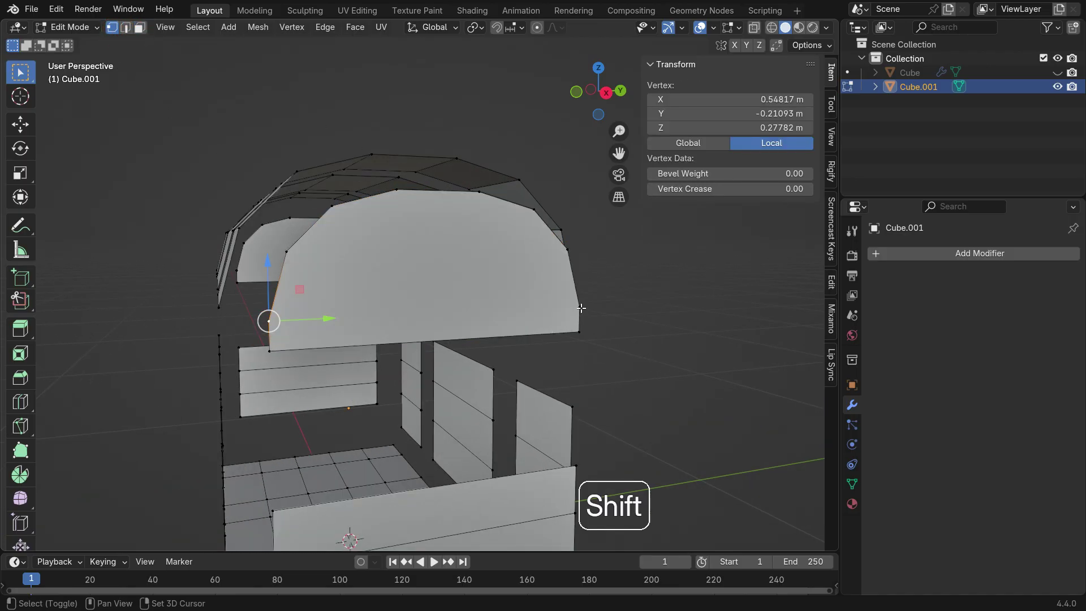
key(j)
- Connect the next two higher pairs of opposite vertices on the same lid end, then clear the selection
middle_drag(602, 358, 545, 354)
click(288, 257)
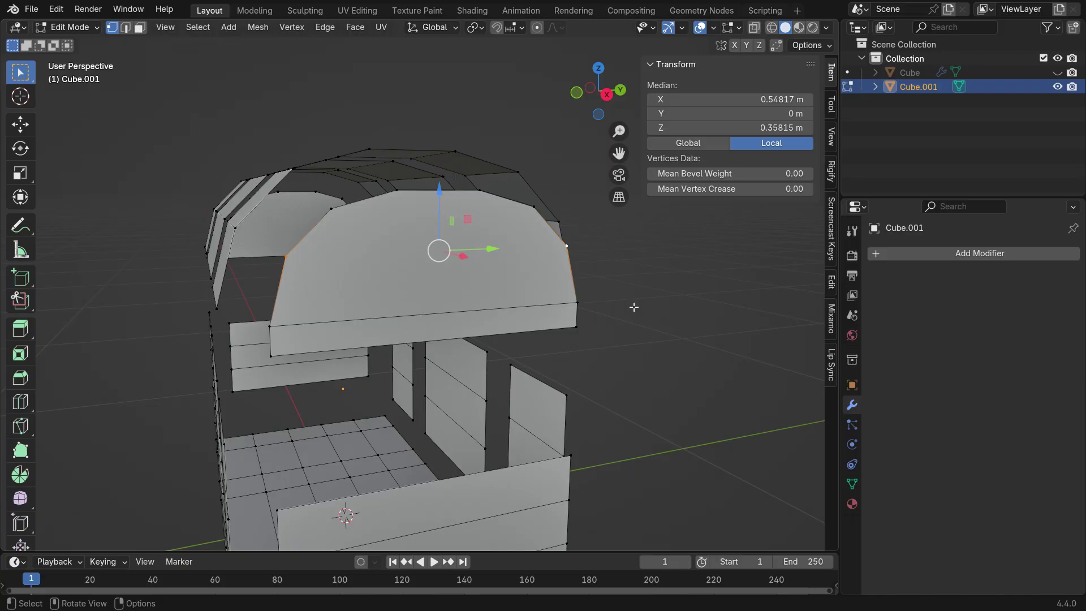
key(j)
click(331, 213)
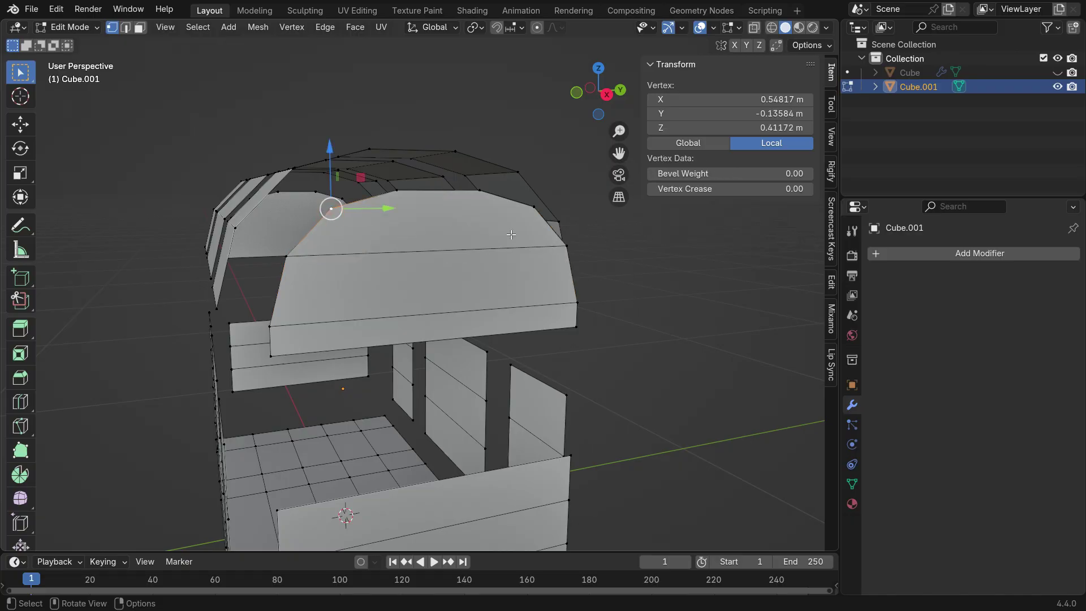
shift+click(531, 209)
key(j)
scroll(629, 321, down, 5)
click(629, 321)
- On the other rounded lid end, connect the two lower pairs of opposite side vertices with horizontal edges
middle_drag(434, 334, 226, 291)
scroll(163, 283, up, 3)
scroll(229, 300, up, 2)
click(232, 310)
shift+click(557, 315)
key(j)
click(247, 246)
shift+click(541, 251)
key(j)
- Connect the third, uppermost pair of opposite side vertices on this lid end and clear the selection
click(629, 354)
middle_drag(629, 355, 660, 365)
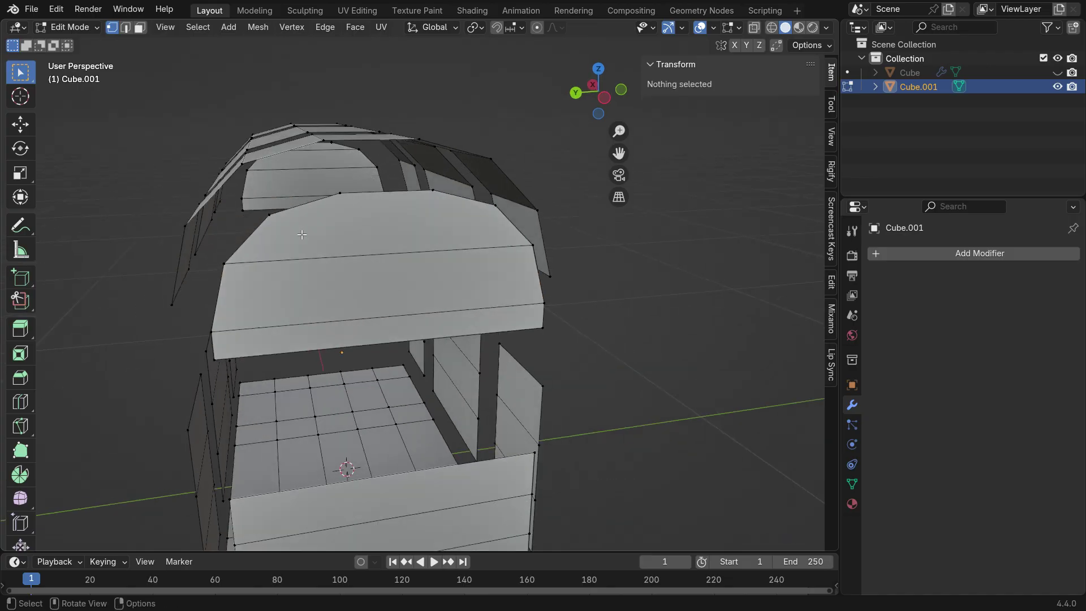
shift+click(269, 215)
key(j)
click(612, 325)
- Hide the sidebar and, in face selection, select the first, third and fifth lengthwise rows of faces on the bottom
scroll(613, 325, down, 3)
middle_drag(613, 325, 256, 347)
scroll(256, 347, up, 3)
key(n)
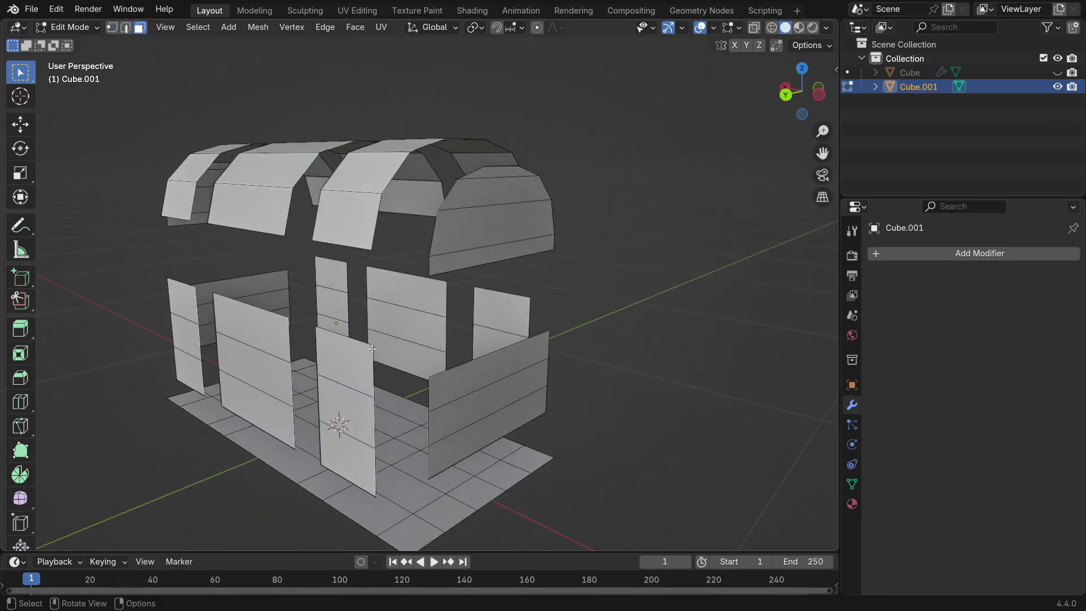
scroll(371, 348, down, 3)
middle_drag(372, 348, 225, 468)
scroll(226, 468, up, 4)
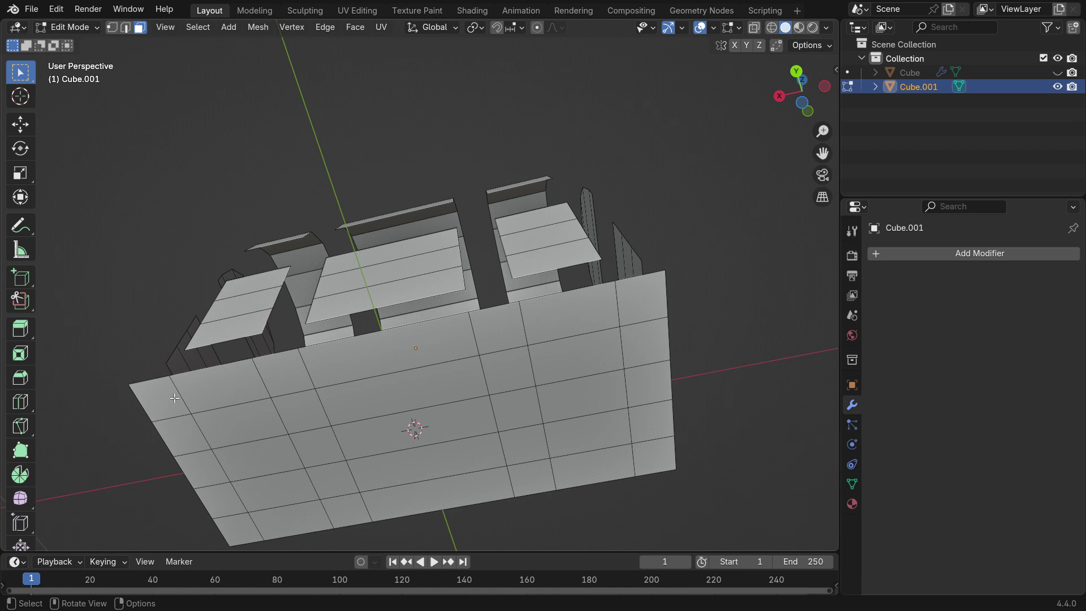
ctrl+click(636, 309)
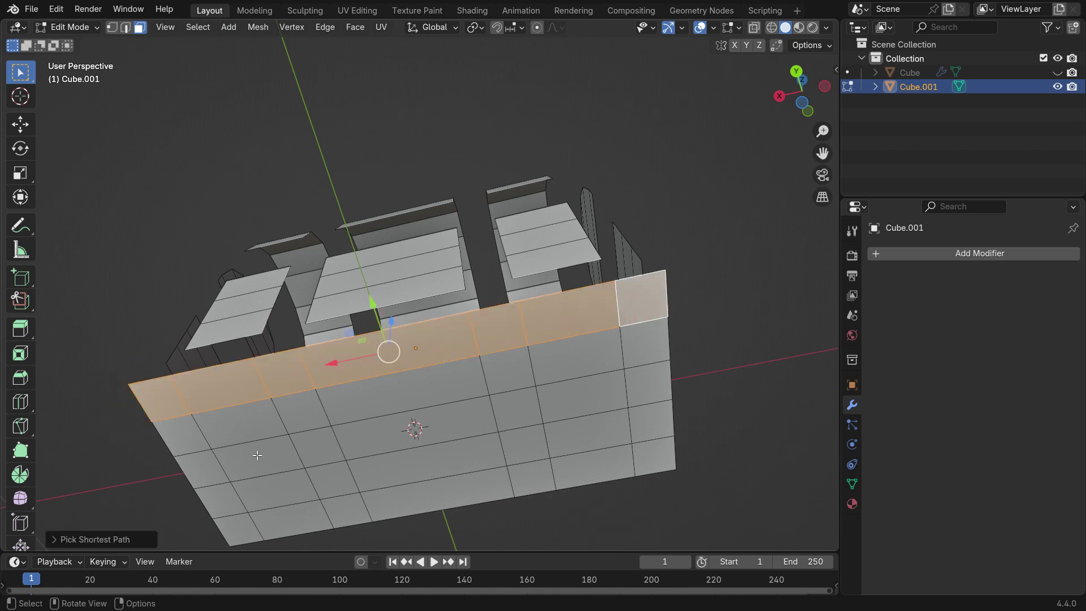
shift+click(208, 471)
ctrl+click(647, 384)
shift+click(236, 532)
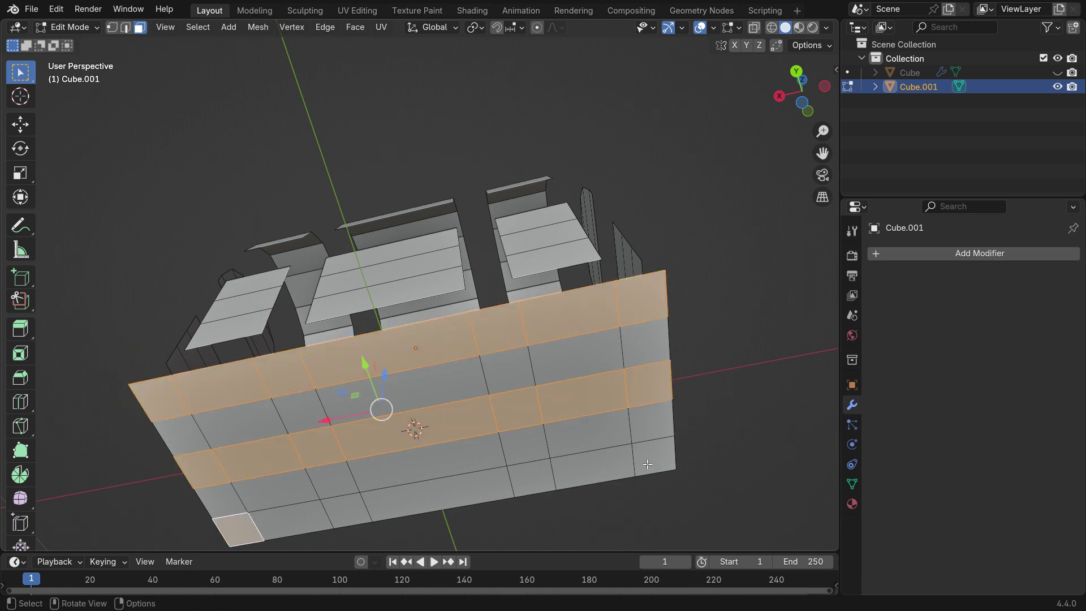
ctrl+click(654, 458)
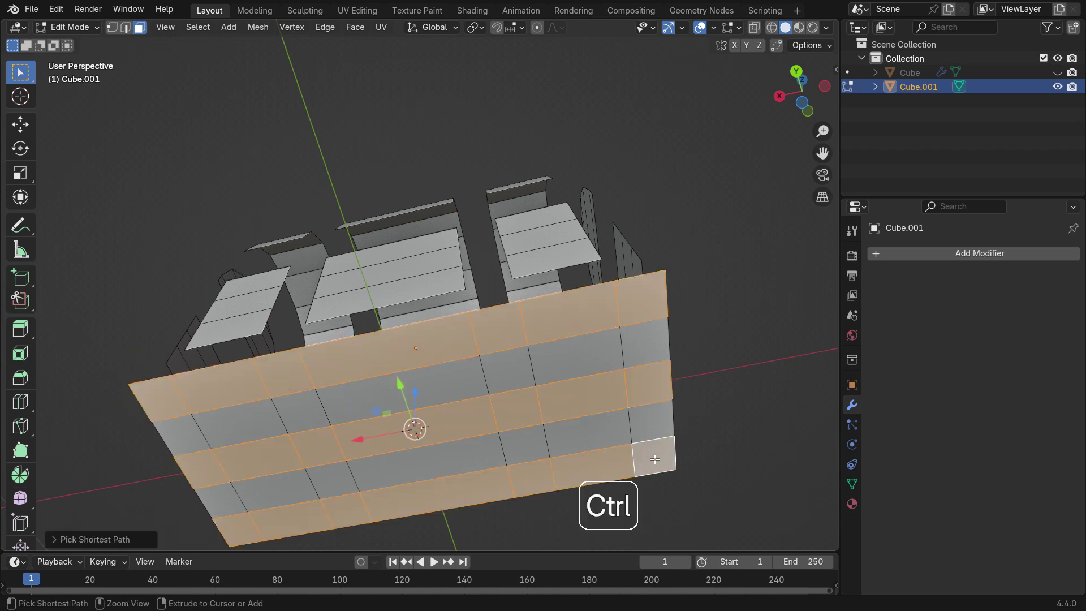
- Split the selected lengthwise rows of faces from the rest of the bottom, cancel a test move, and clear the selection
click(257, 29)
mouse_move(291, 156)
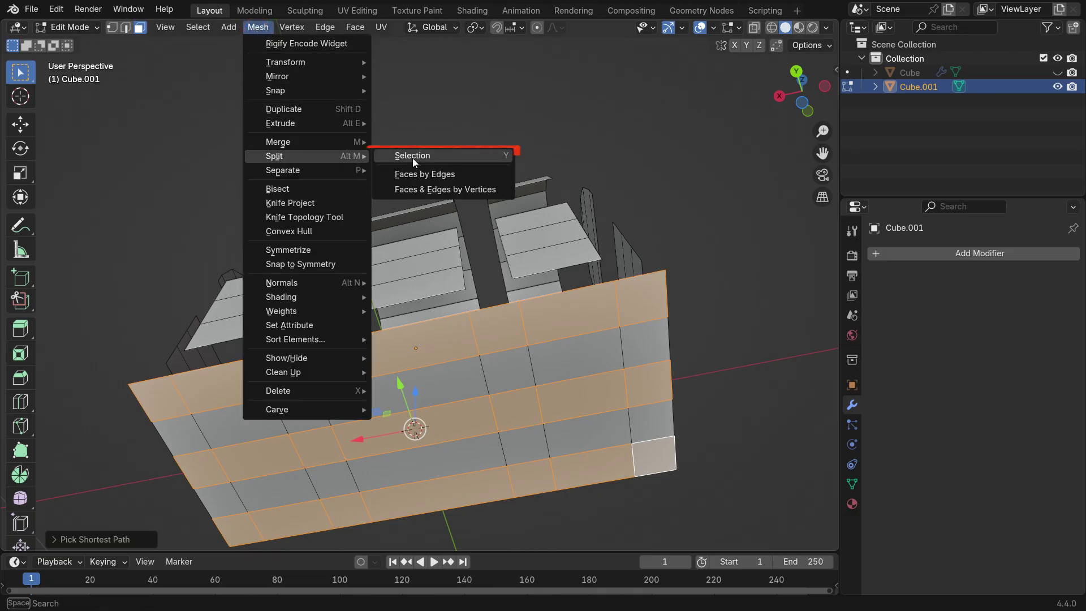
click(496, 158)
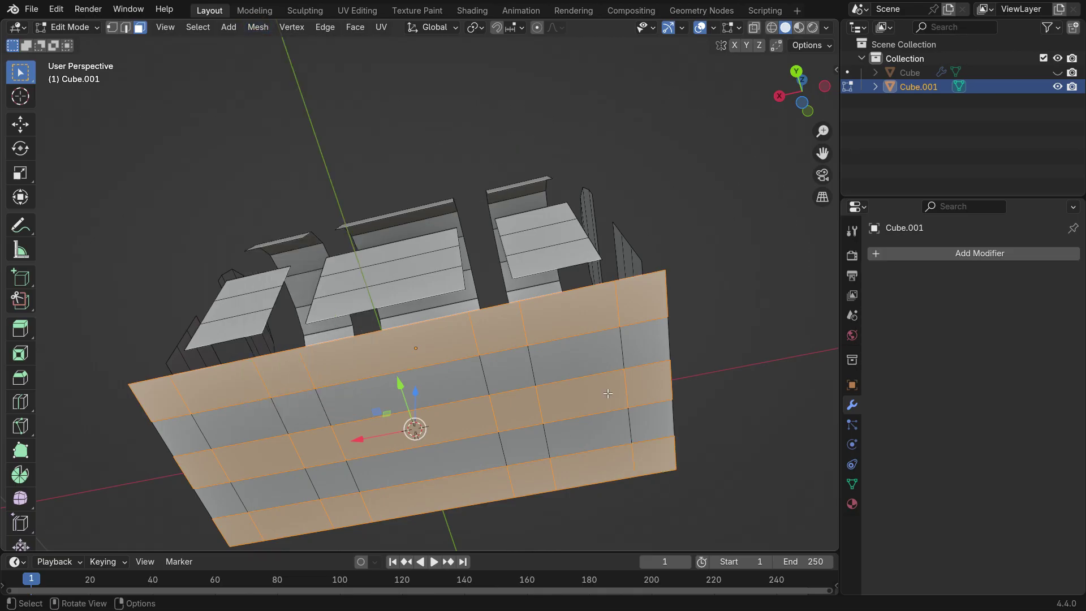
key(g)
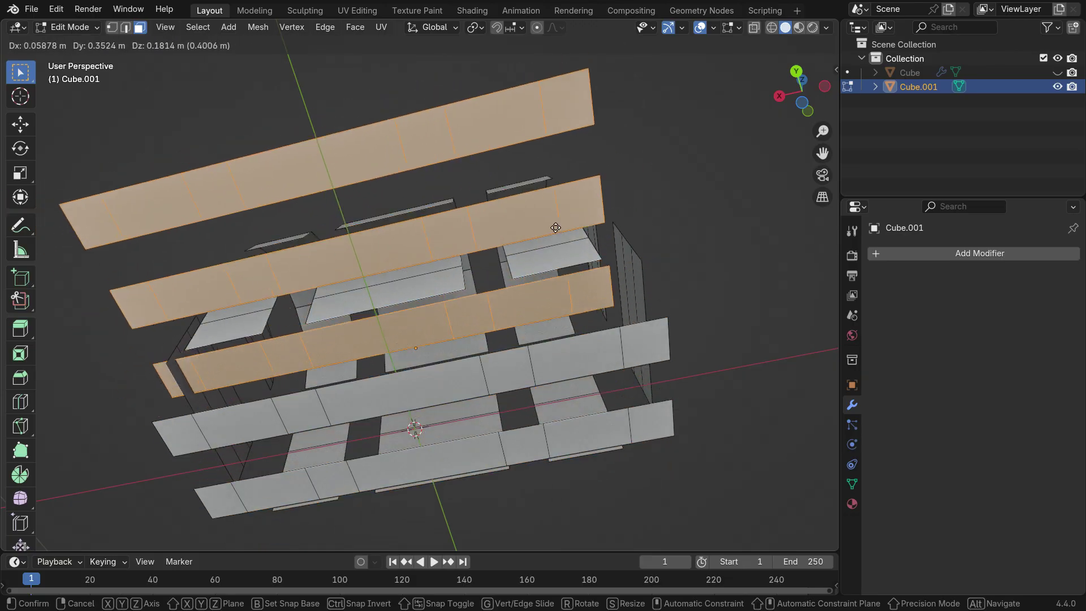
key(Escape)
middle_drag(528, 293, 718, 320)
key(alt+a)
- Select the upper and lower planks of all three panels on one long wall and of the adjacent end wall
shift+click(326, 289)
shift+click(321, 374)
shift+click(463, 285)
shift+click(465, 368)
shift+click(600, 283)
shift+click(599, 361)
middle_drag(598, 362, 441, 346)
shift+click(334, 342)
shift+click(337, 429)
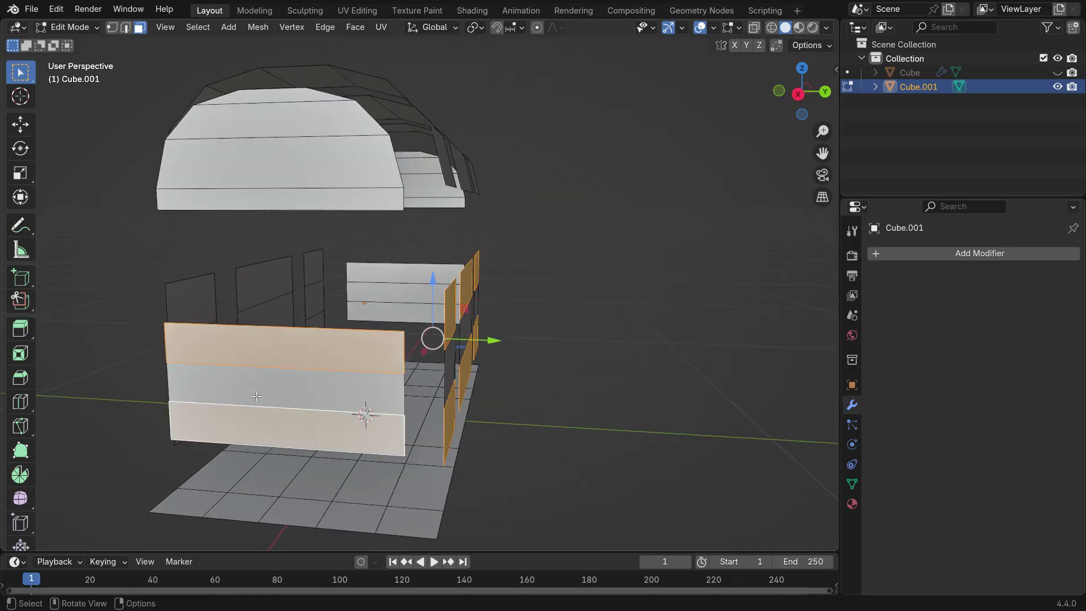
- Add the upper and lower planks of the opposite long wall's three panels and the other end wall to the selection
middle_drag(337, 429, 452, 421)
shift+click(522, 320)
shift+click(494, 485)
shift+click(279, 339)
shift+click(282, 453)
shift+click(96, 316)
shift+click(107, 426)
middle_drag(107, 426, 358, 450)
shift+click(316, 384)
shift+click(359, 458)
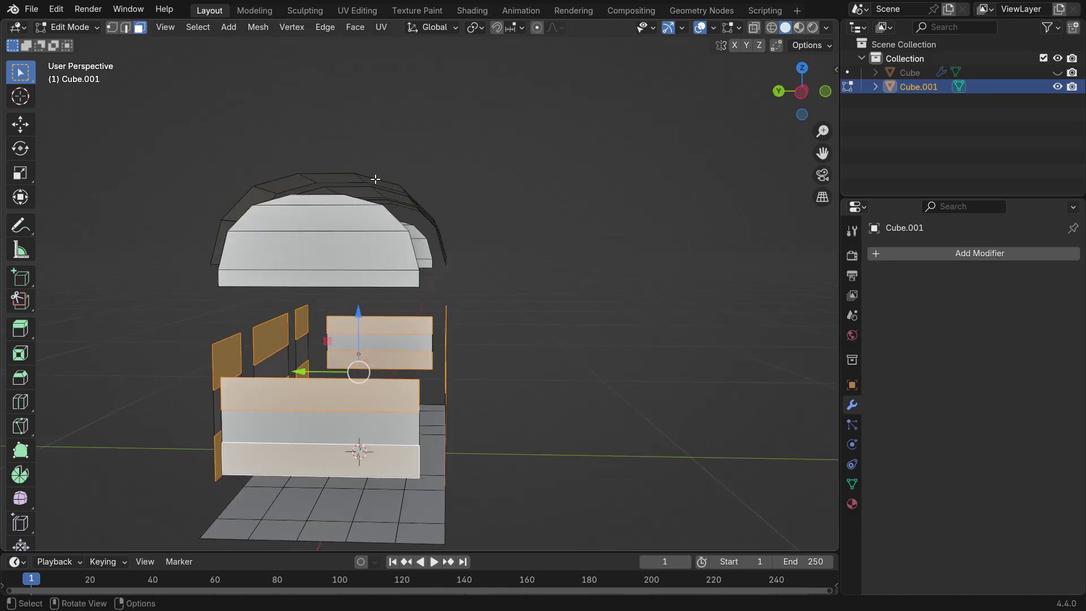
- Split the selected wall planks from the middle ones, cancel a test move, and clear the selection
click(257, 27)
mouse_move(291, 156)
click(480, 157)
middle_drag(518, 401, 449, 422)
key(g)
right_click(501, 303)
click(558, 335)
- Select every other plank along one side of the curved lid, across all three lid sections
scroll(557, 334, down, 3)
middle_drag(430, 336, 405, 343)
scroll(406, 342, up, 2)
middle_drag(270, 283, 376, 277)
shift+click(275, 312)
shift+click(242, 380)
shift+click(184, 332)
shift+click(215, 284)
middle_drag(226, 285, 147, 297)
shift+click(355, 257)
shift+click(406, 298)
- Add the alternating planks on the lid's opposite side to the selection and split all selected lid planks from their neighbours
middle_drag(406, 297, 346, 288)
shift+click(502, 297)
shift+click(453, 234)
middle_drag(446, 236, 565, 240)
shift+click(235, 242)
middle_drag(235, 243, 271, 226)
shift+click(163, 352)
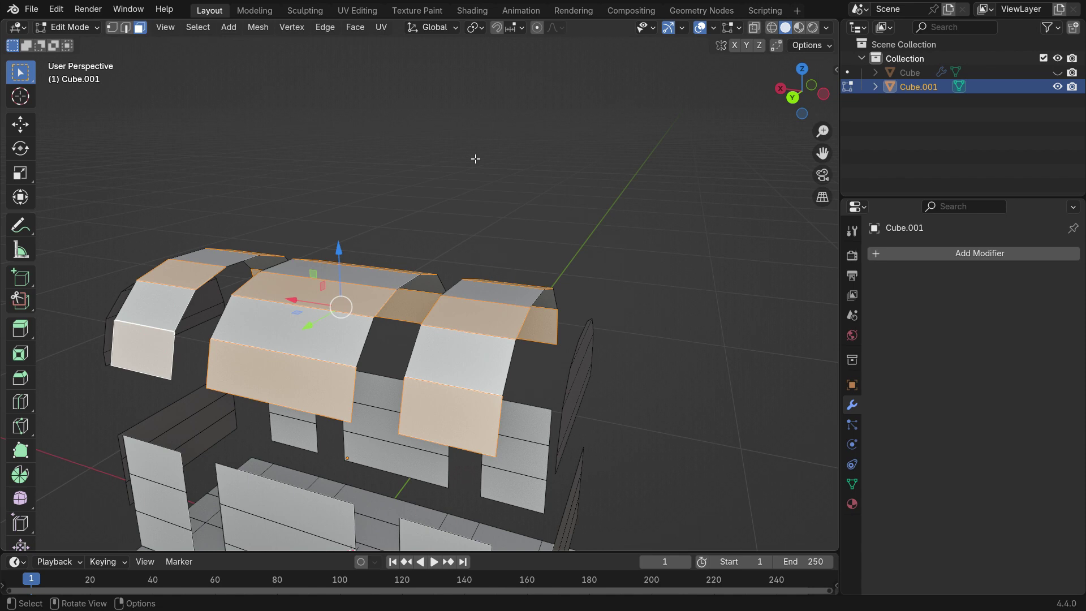
click(270, 27)
mouse_move(314, 155)
click(396, 156)
- Select two alternating planks on each rounded lid end, split them from their neighbours, cancel a test move, and clear the selection
scroll(555, 213, down, 5)
middle_drag(555, 213, 581, 285)
scroll(501, 370, up, 5)
shift+click(480, 292)
shift+click(472, 351)
shift+click(428, 281)
shift+click(433, 350)
middle_drag(465, 264, 407, 290)
click(266, 28)
mouse_move(307, 158)
click(402, 156)
key(g)
right_click(514, 230)
click(508, 235)
- Add a Solidify modifier to the planks with Even Thickness enabled and a thickness of 0.015 m
scroll(472, 282, down, 3)
middle_drag(404, 459, 364, 448)
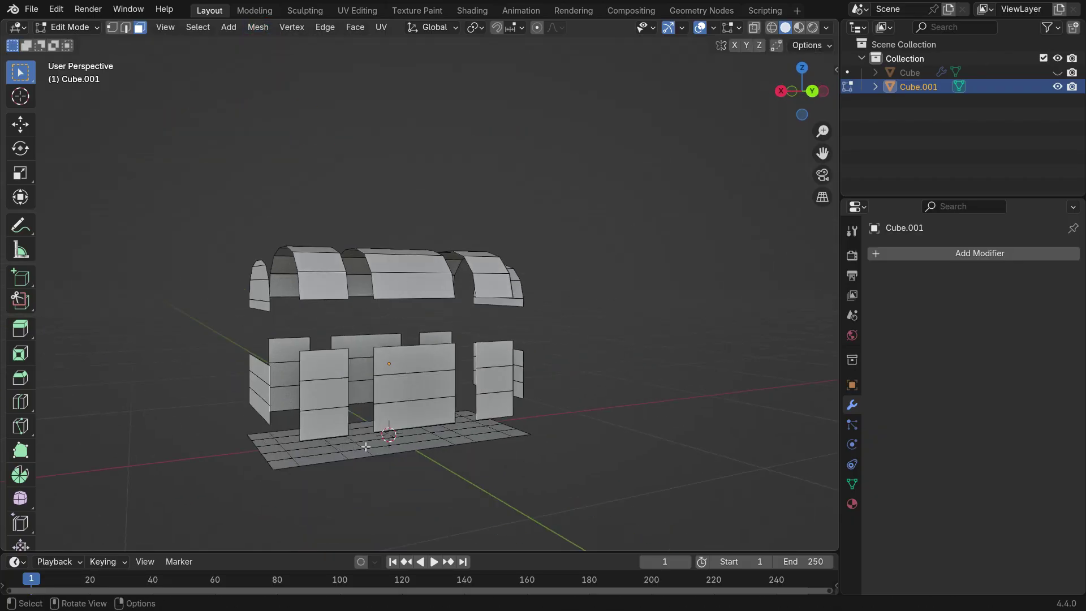
scroll(358, 450, up, 2)
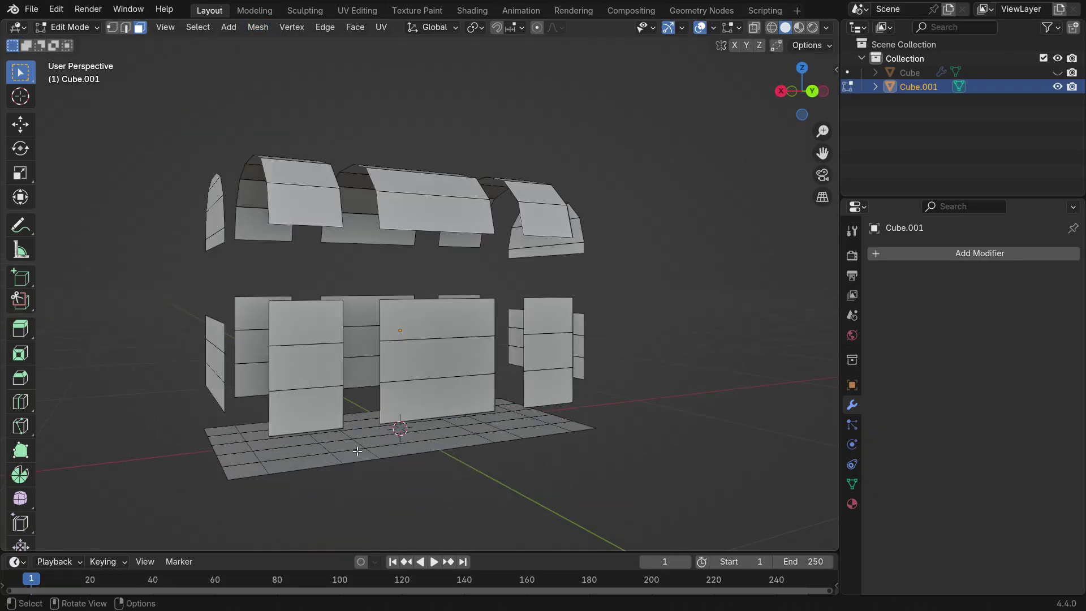
click(934, 256)
click(833, 279)
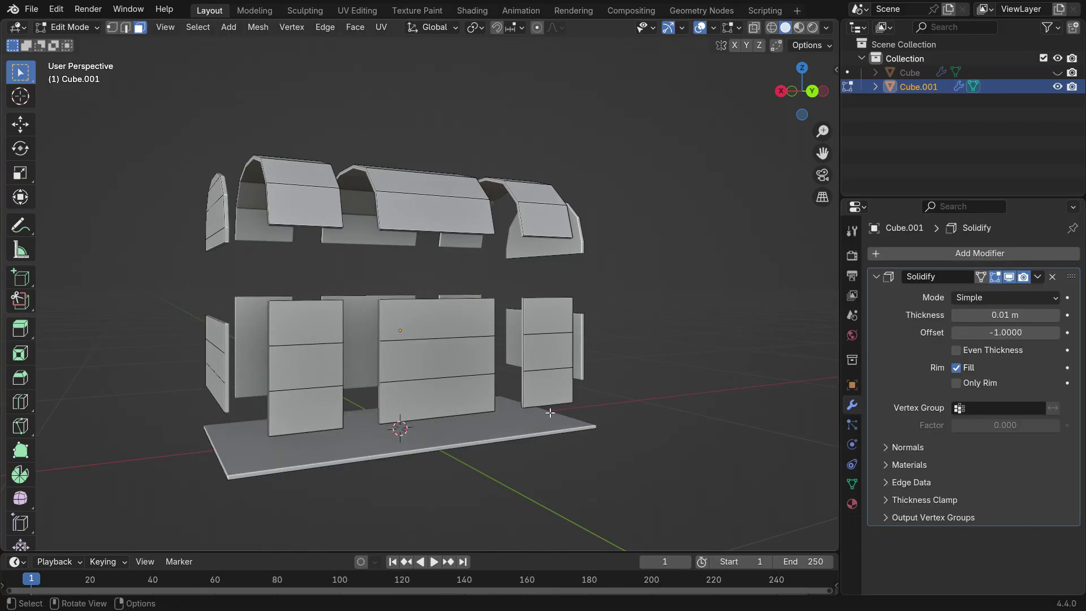
scroll(568, 429, up, 3)
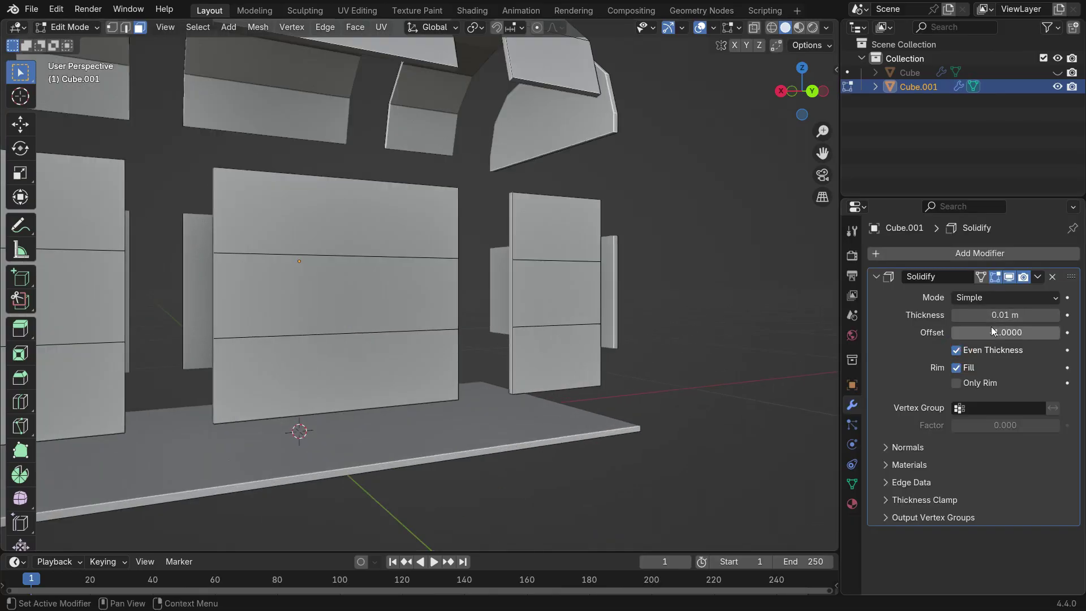
shift+drag(995, 315, 1012, 315)
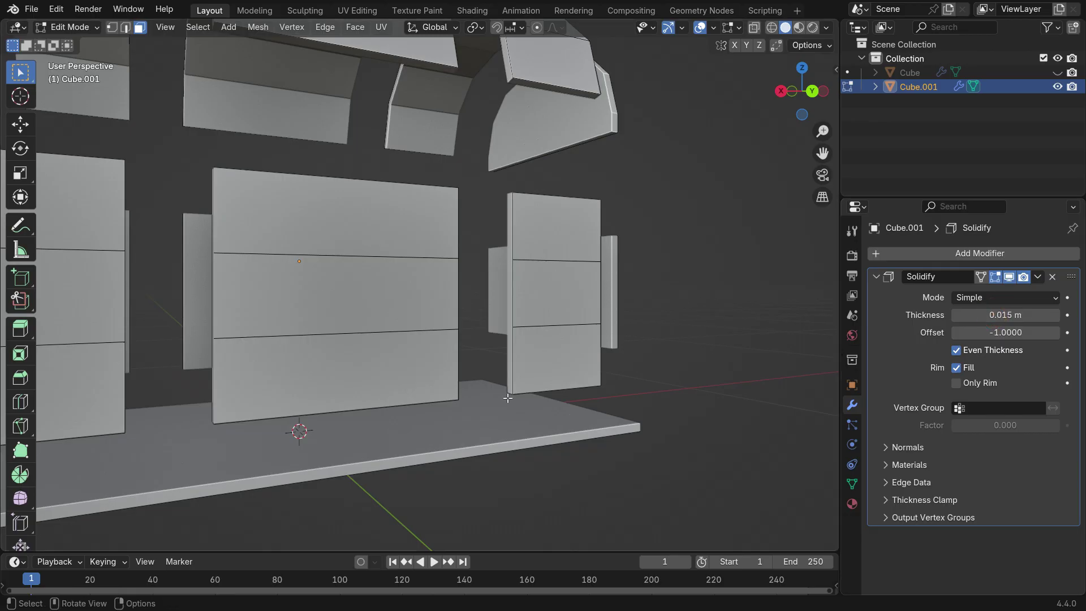
- Collapse the Solidify settings and add a Bevel modifier with an amount of 0.005 m
scroll(506, 408, down, 6)
middle_drag(506, 410, 507, 423)
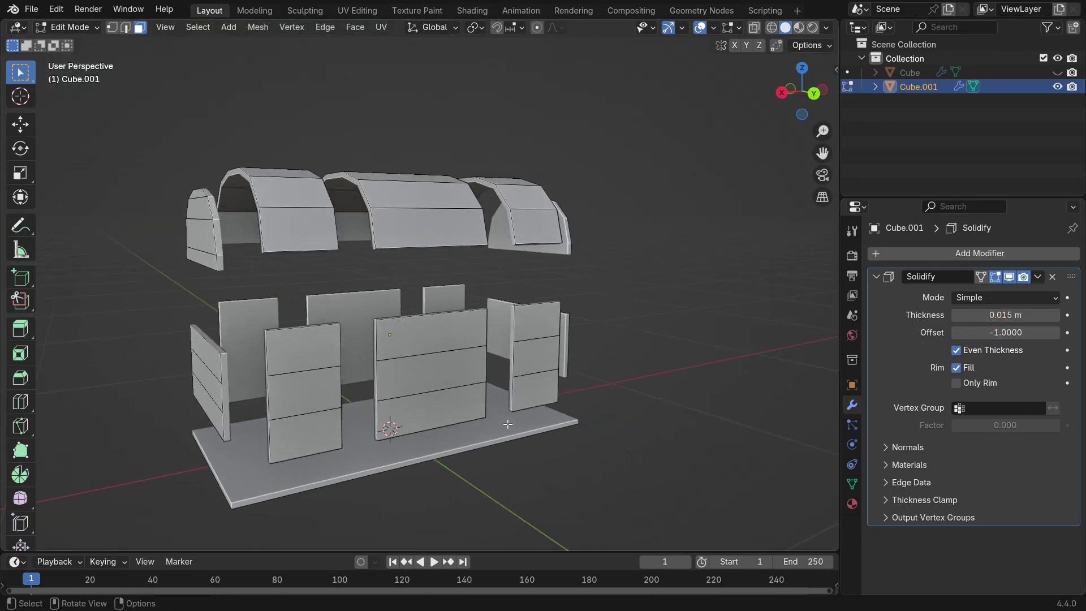
click(874, 278)
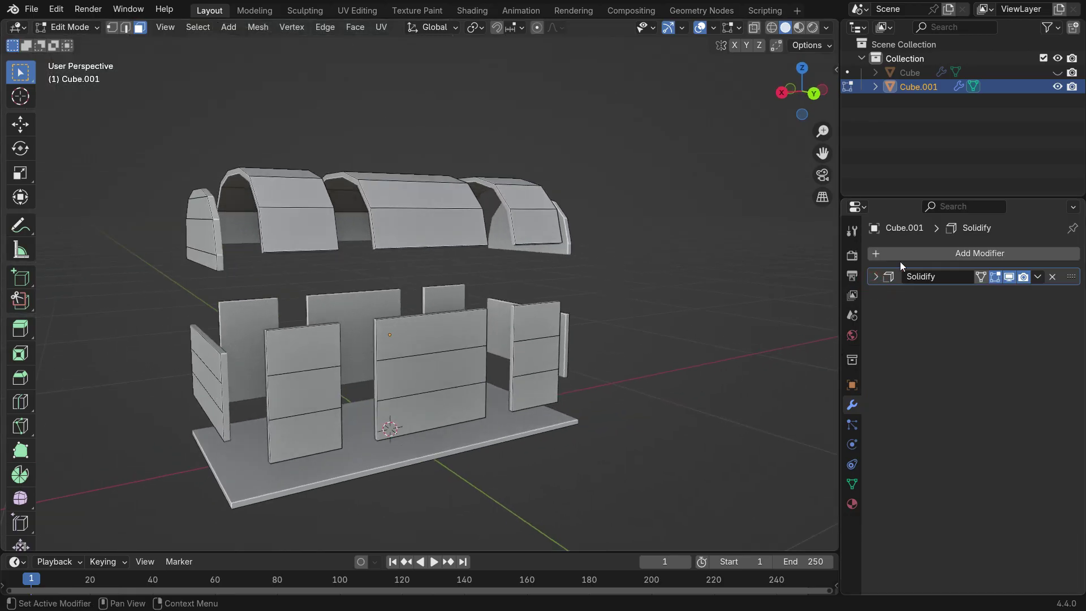
click(903, 254)
click(907, 253)
text(beve)
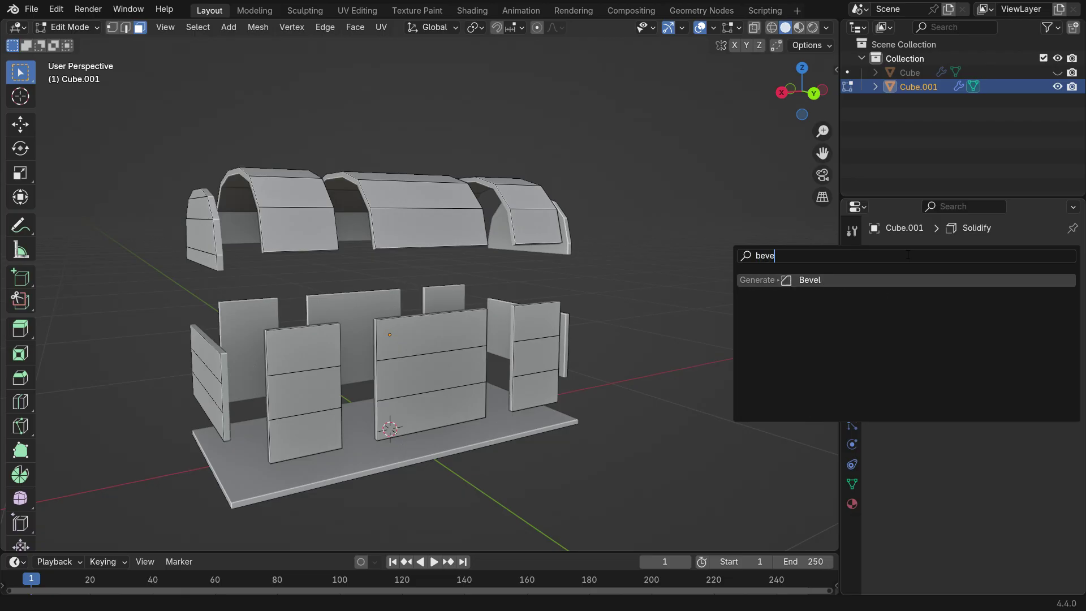
click(819, 280)
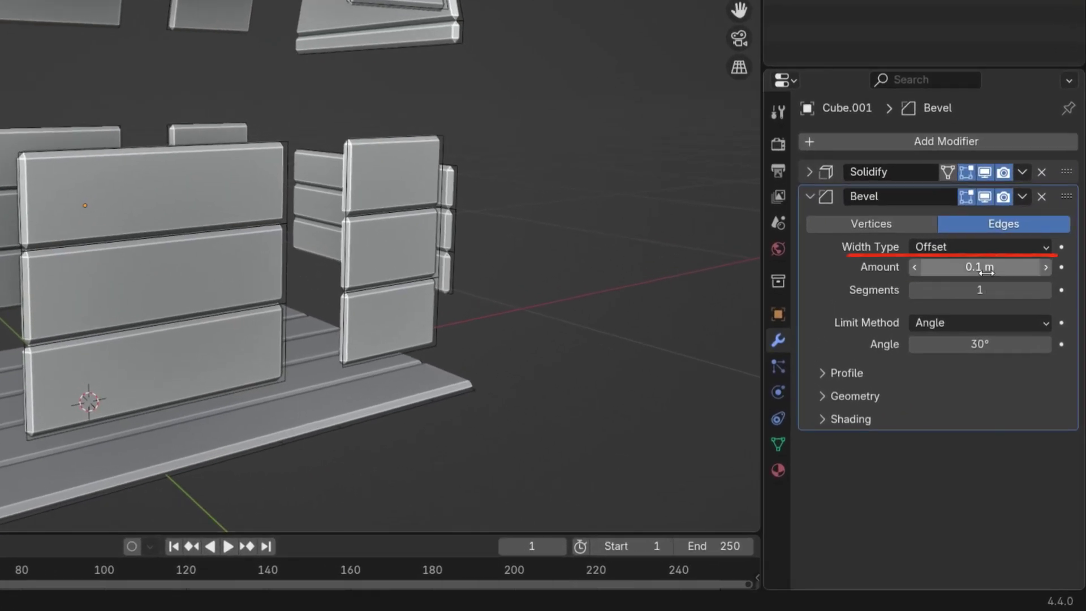
click(1001, 268)
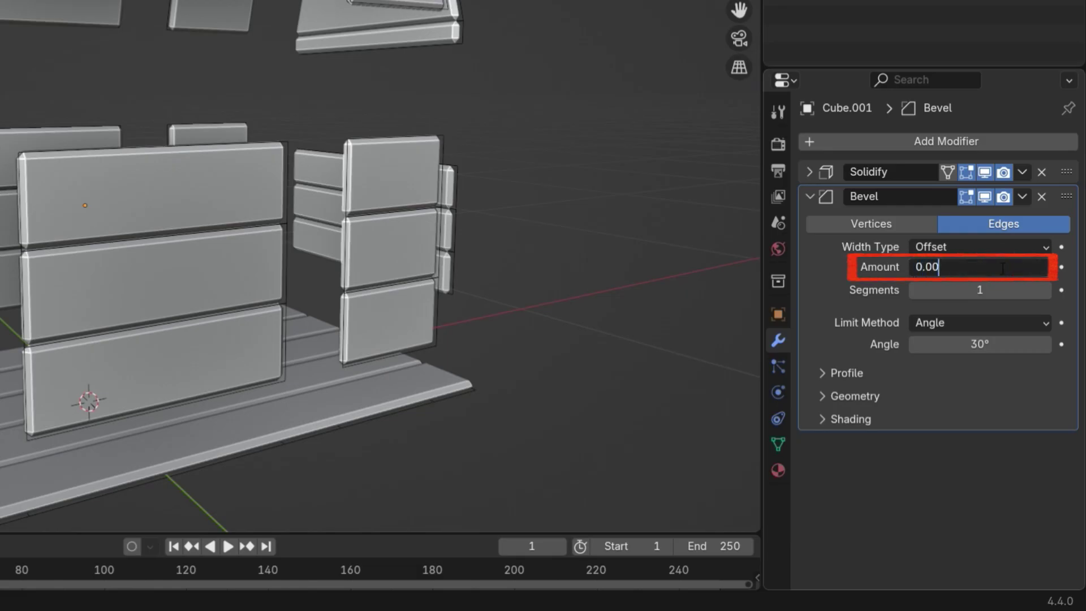
key(Return)
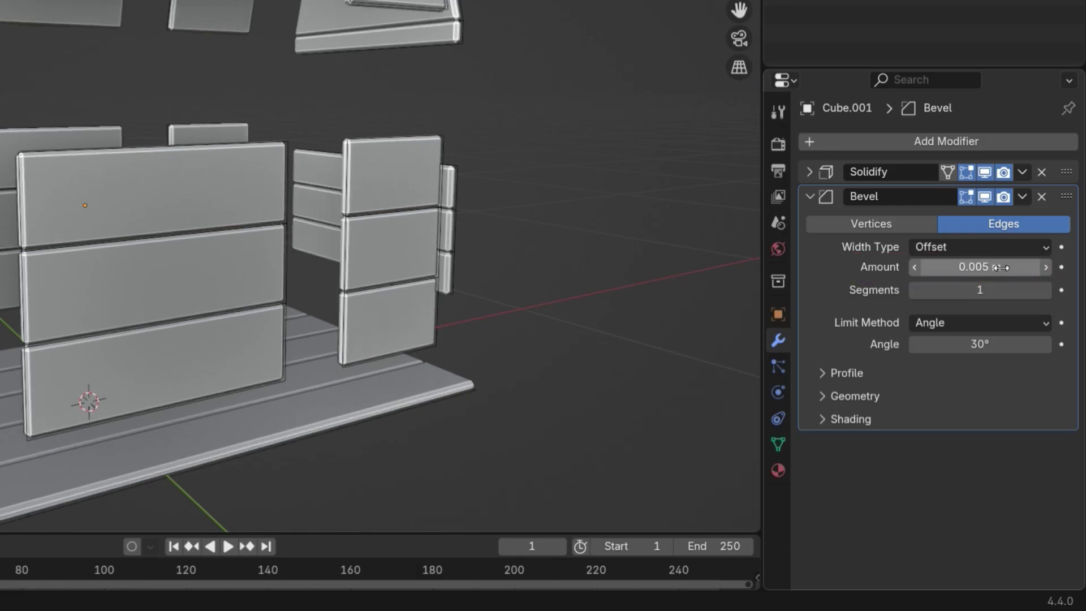
- Enable Harden Normals in the Bevel modifier's shading settings
click(821, 418)
click(915, 447)
scroll(476, 286, down, 3)
mouse_move(339, 330)
middle_down()
mouse_move(354, 353)
mouse_move(497, 373)
mouse_move(426, 286)
mouse_move(330, 331)
middle_up()
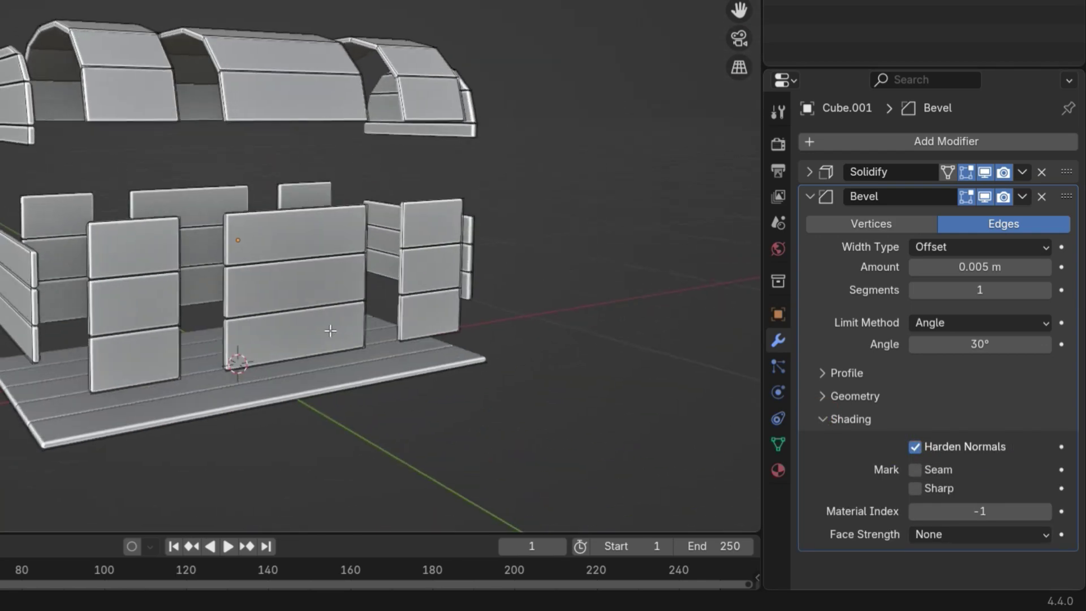
scroll(327, 333, up, 2)
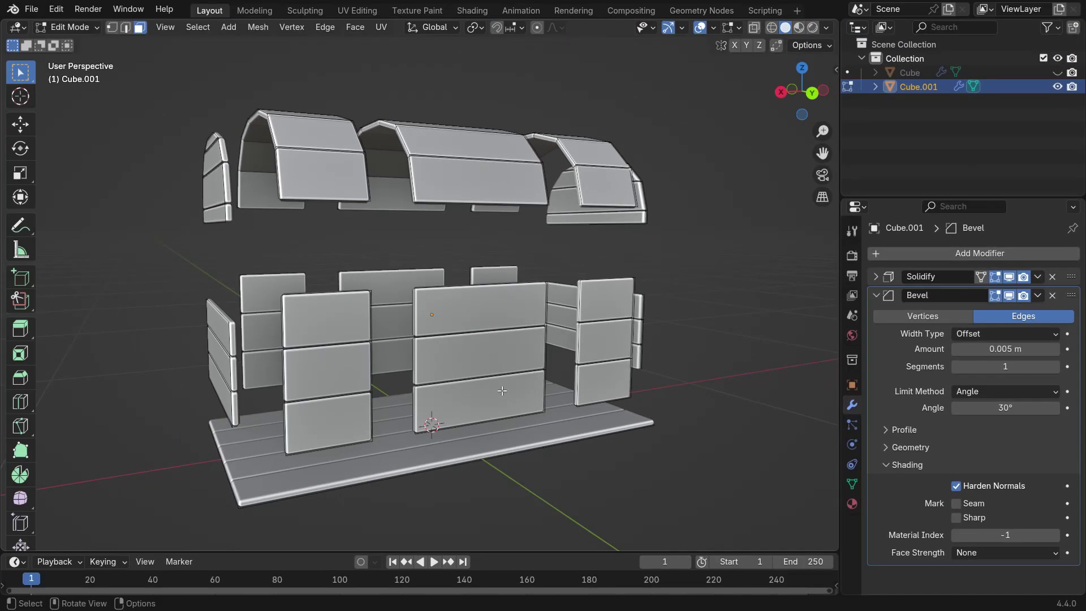
- In front view with wireframe shading, select all planks of the front and back walls
key(KP_1)
key(KP_1)
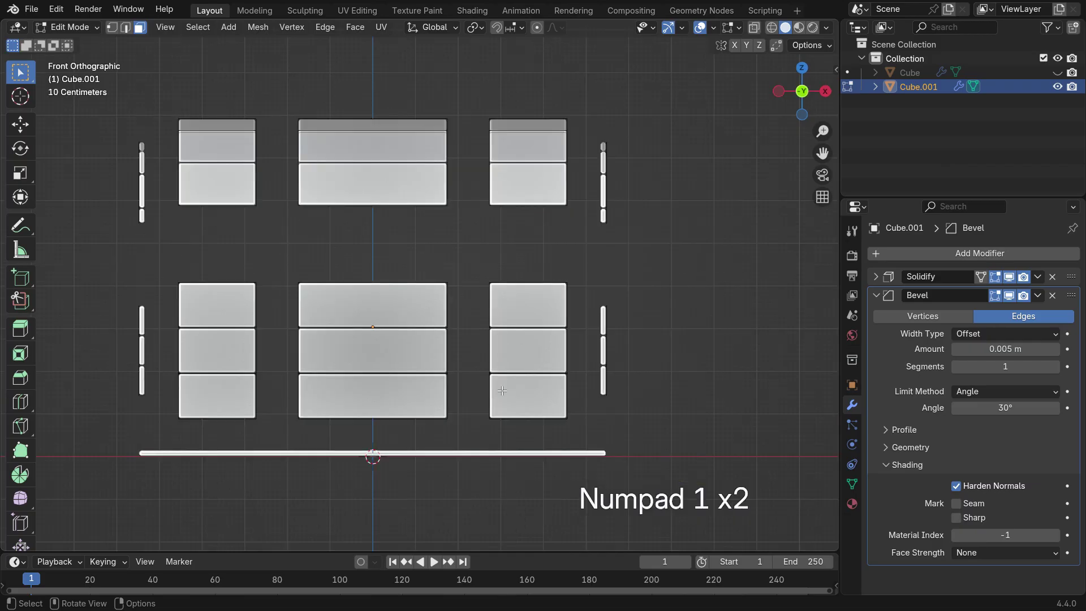
key(z)
click(400, 388)
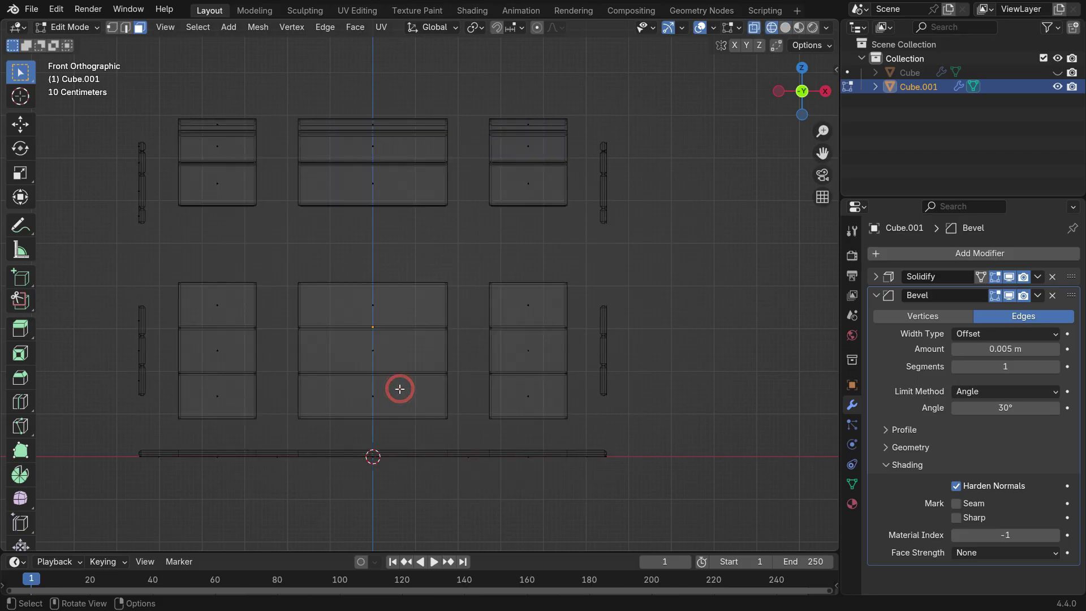
shift+middle_drag(337, 378, 385, 394)
drag(205, 273, 639, 443)
middle_drag(452, 367, 355, 303)
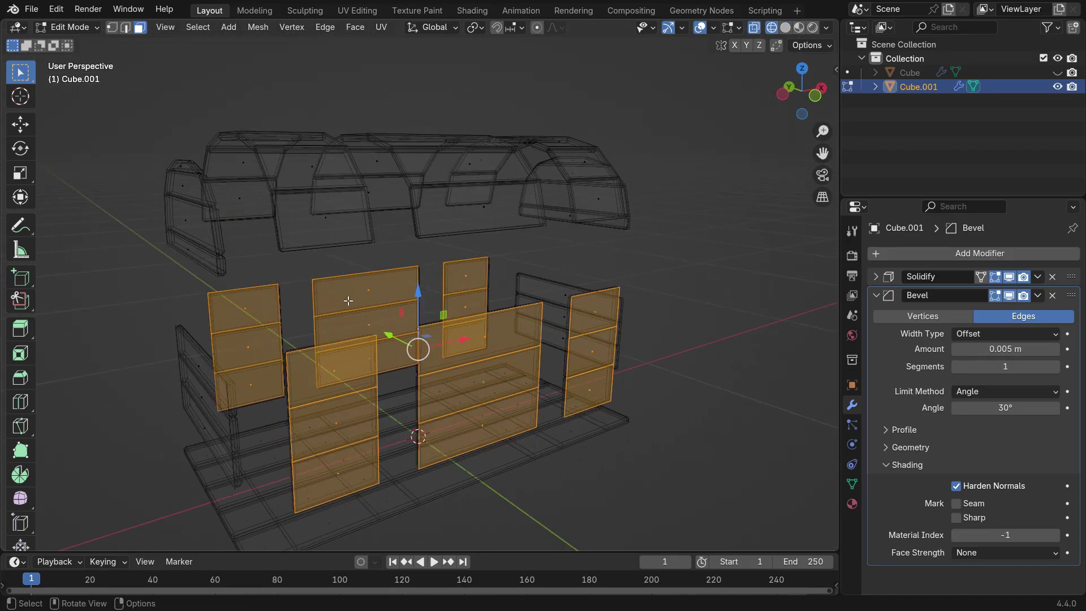
key(KP_1)
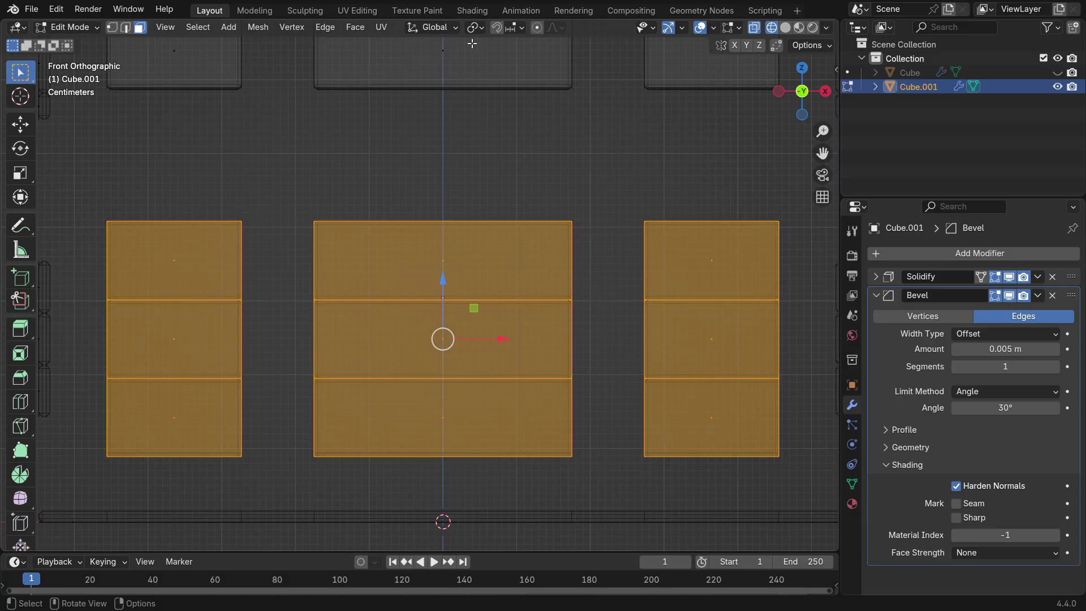
- Set the transform pivot to Individual Origins, scale the selected wall planks to about 0.97 along Z, and return to solid shading
click(474, 28)
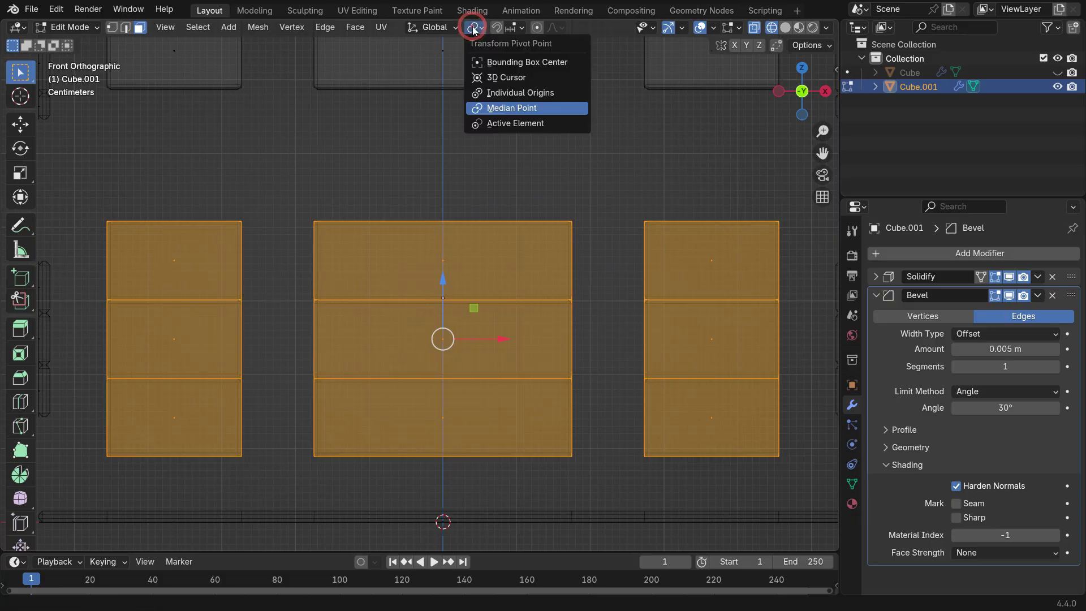
click(533, 93)
scroll(507, 442, up, 3)
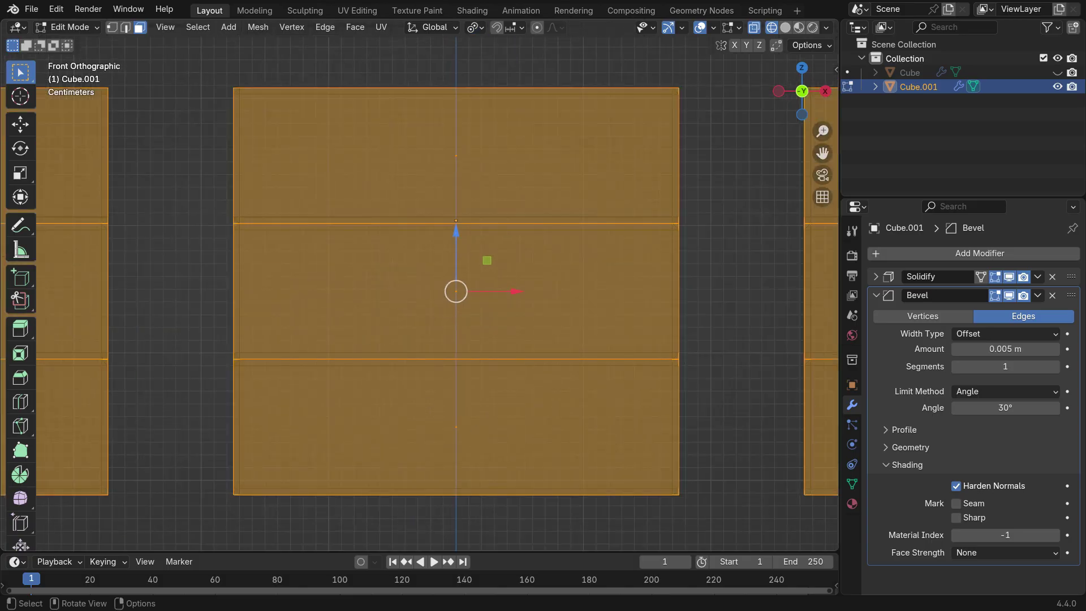
key(s)
key(z)
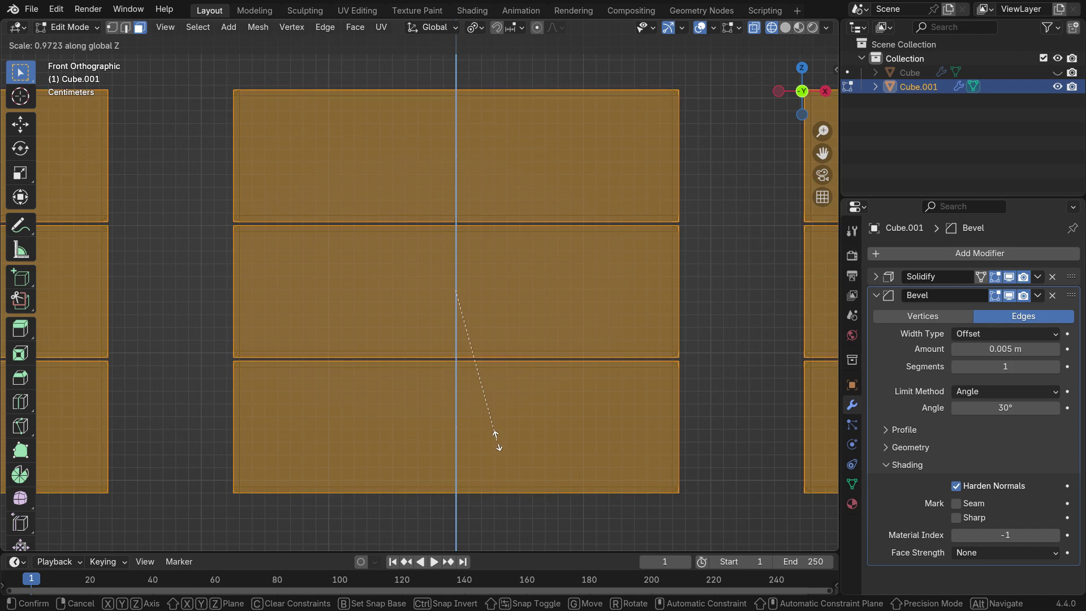
click(496, 444)
key(z)
click(556, 364)
scroll(647, 233, up, 6)
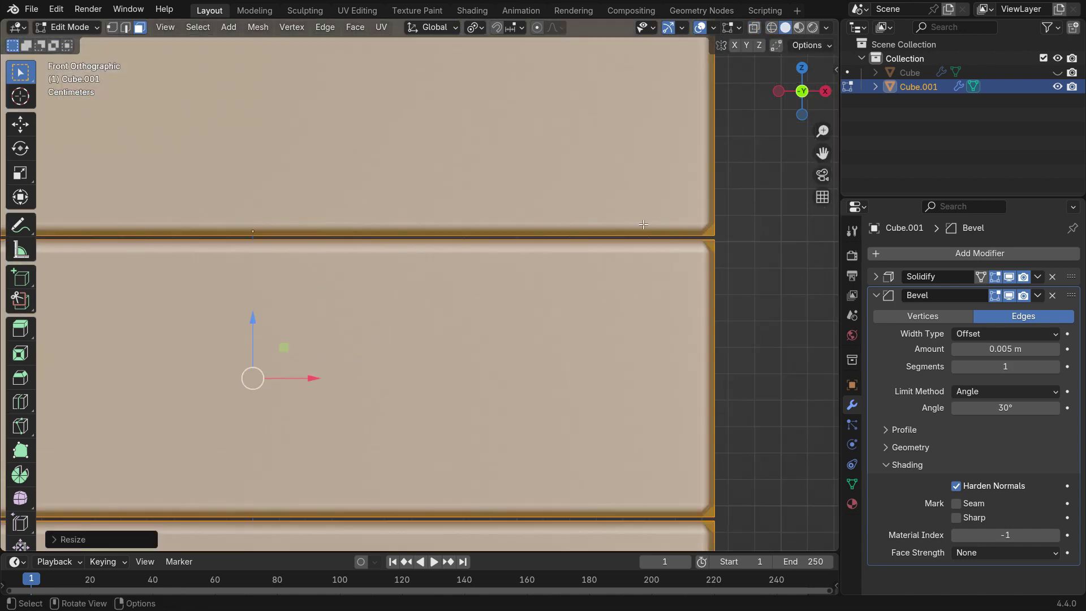
scroll(621, 242, down, 10)
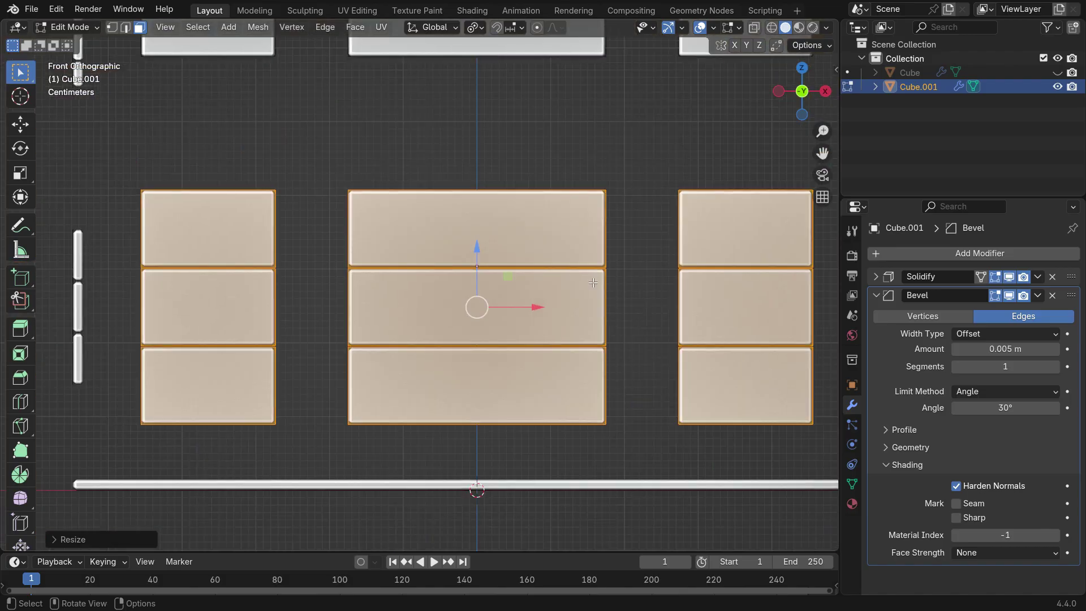
- In wireframe, select the two lower rows of lid planks on both long sides and scale them to about 0.97 along Z
key(z)
click(557, 301)
scroll(599, 210, up, 3)
click(334, 278)
drag(302, 276, 623, 186)
scroll(508, 194, up, 6)
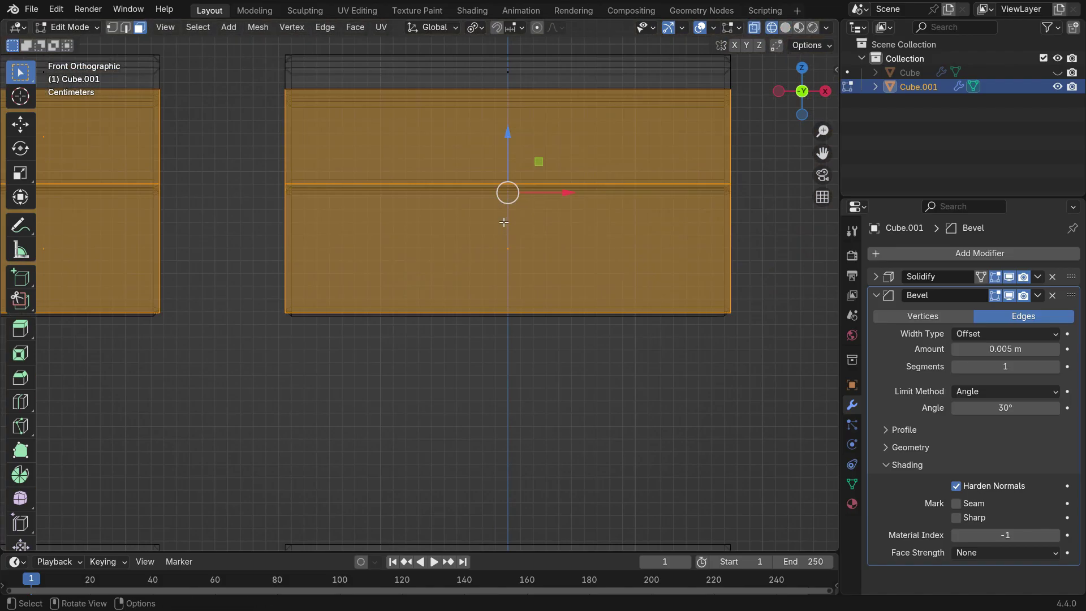
key(s)
key(z)
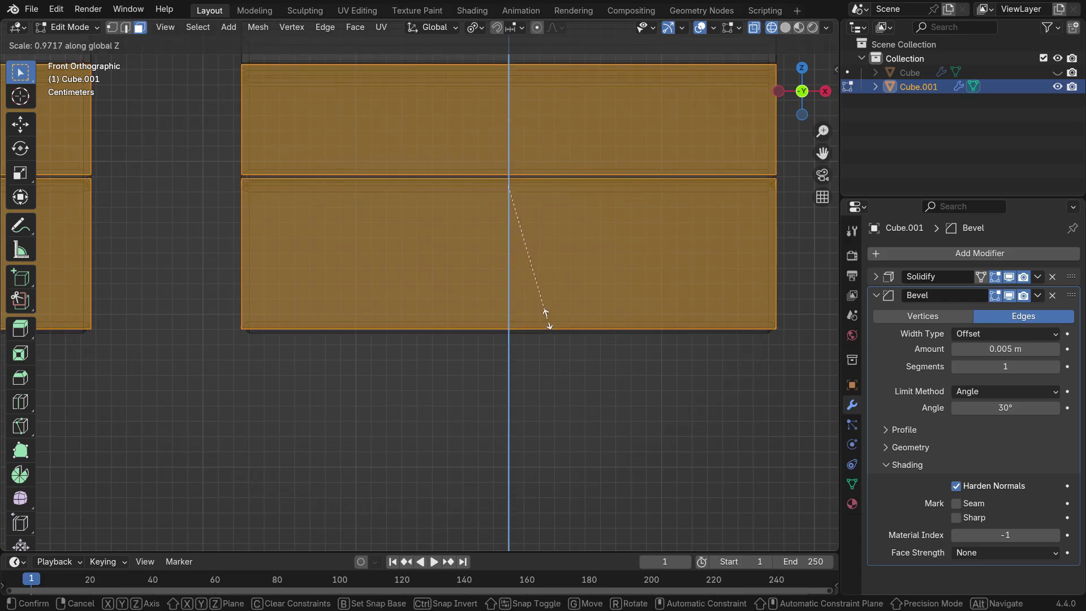
click(544, 314)
- Return to solid shading and widen the gaps between these lid planks by scaling them along Y and to about 0.96 along Z
scroll(544, 313, down, 4)
middle_drag(544, 314, 525, 339)
key(z)
click(628, 336)
scroll(641, 383, up, 6)
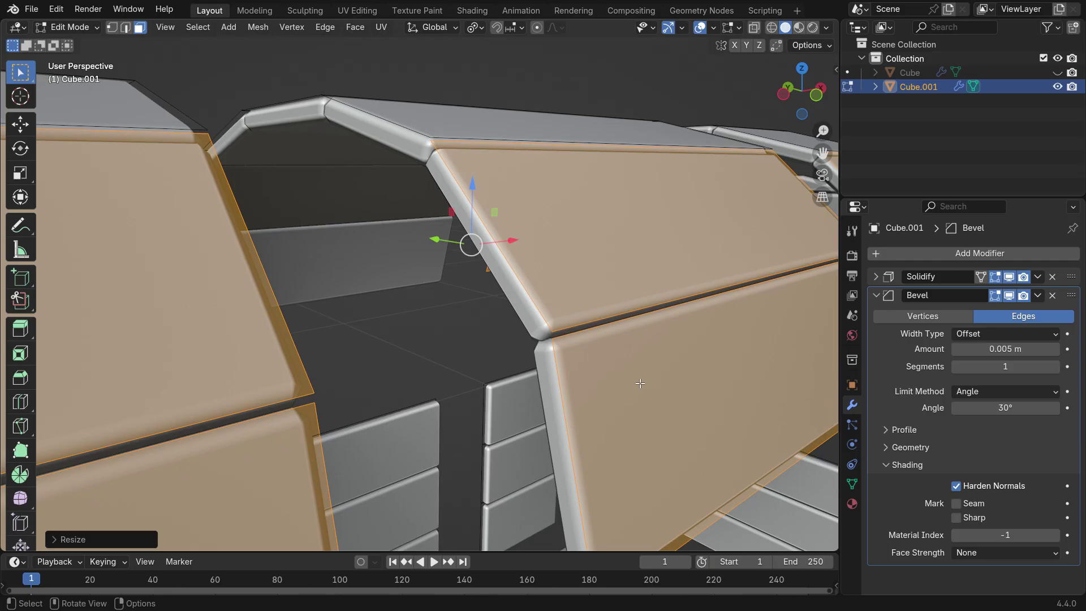
key(s)
key(y)
click(630, 374)
key(s)
key(z)
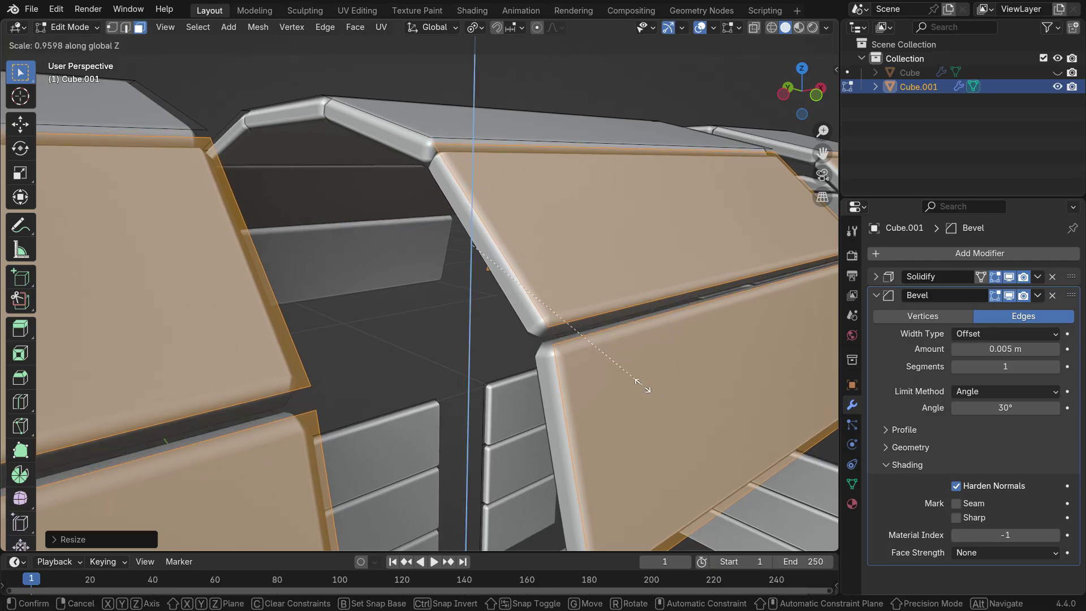
click(642, 387)
- In top view, select the three uppermost rows of lid planks across all three sections and scale them to about 0.96 along Y
scroll(503, 271, down, 5)
middle_drag(503, 271, 514, 243)
key(KP_7)
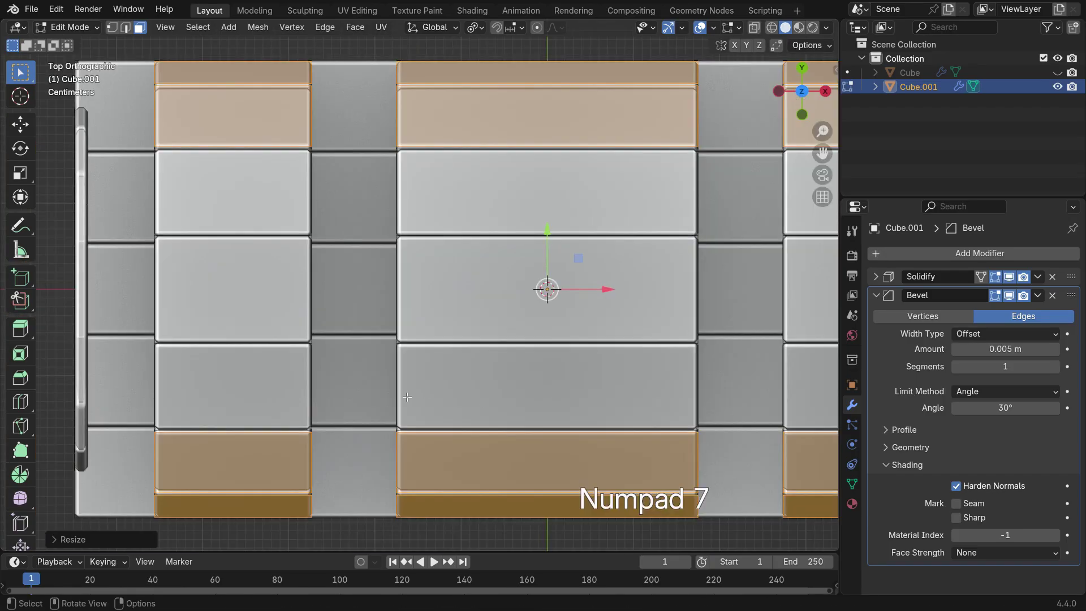
click(273, 240)
shift+click(271, 305)
shift+click(277, 385)
shift+click(498, 227)
shift+click(552, 311)
shift+click(572, 378)
scroll(678, 328, down, 1)
shift+middle_drag(763, 254, 603, 271)
shift+click(606, 272)
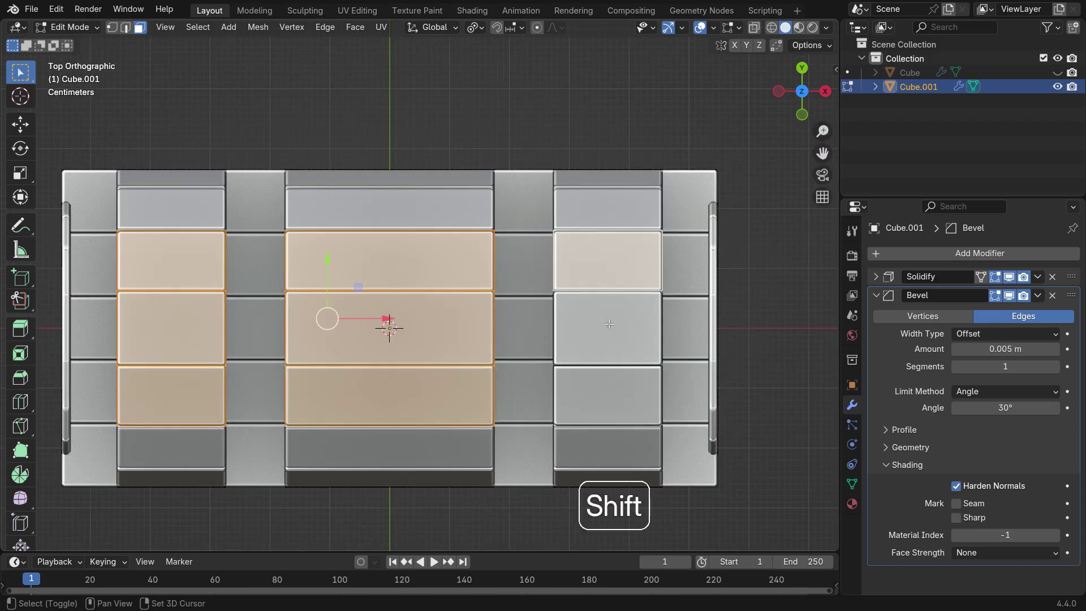
key(s)
key(y)
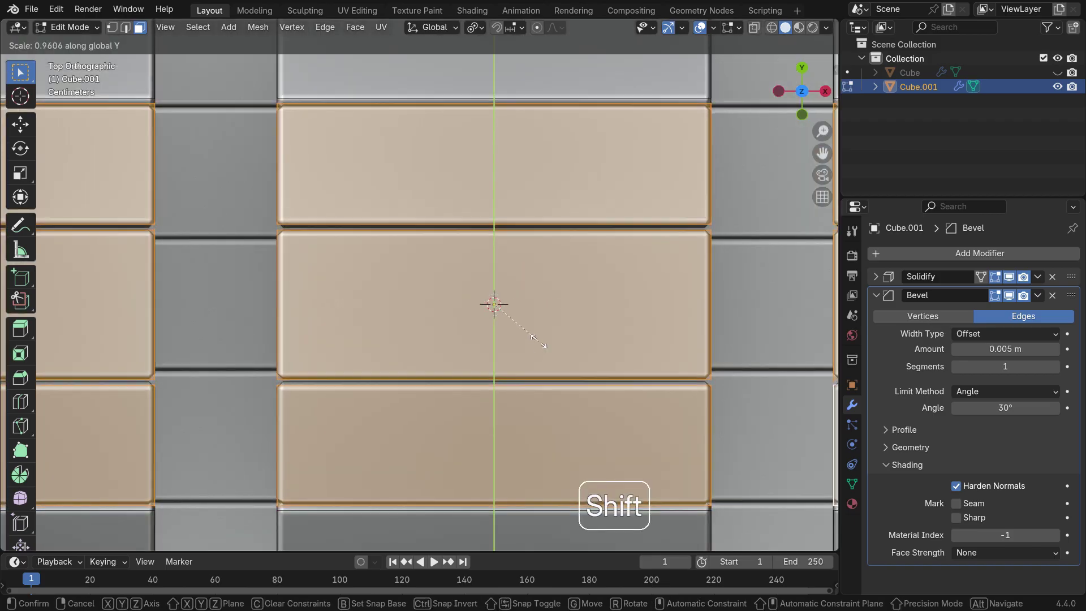
click(544, 360)
- In wireframe right view, select all end-wall and lid-end planks, scale them along Z to open narrow gaps, and return to solid shading
scroll(544, 361, down, 5)
middle_drag(545, 360, 472, 224)
key(KP_1)
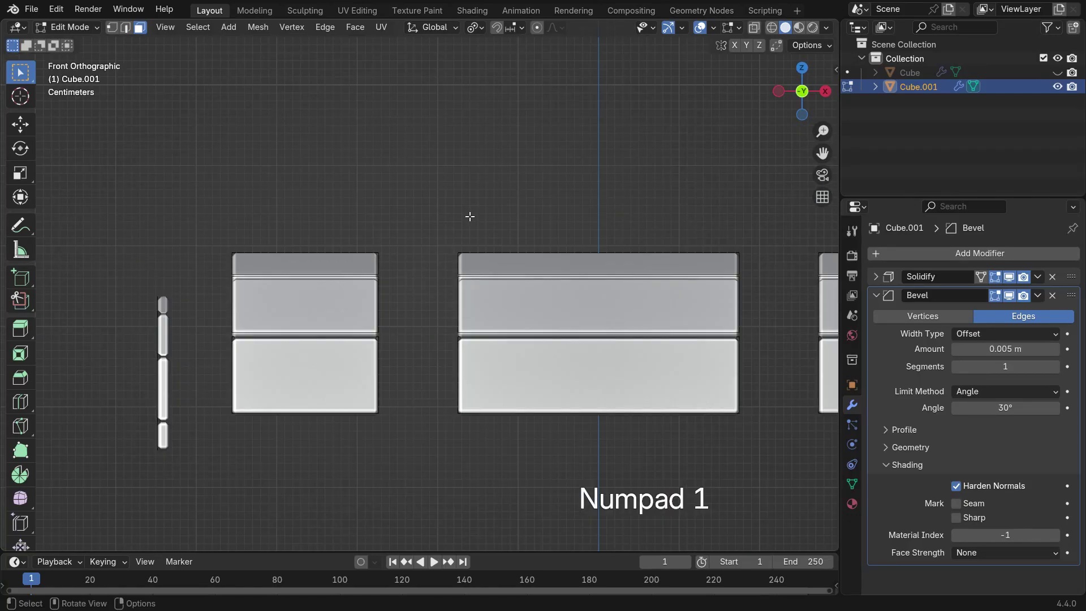
key(KP_3)
scroll(470, 215, down, 5)
click(403, 388)
scroll(497, 311, up, 6)
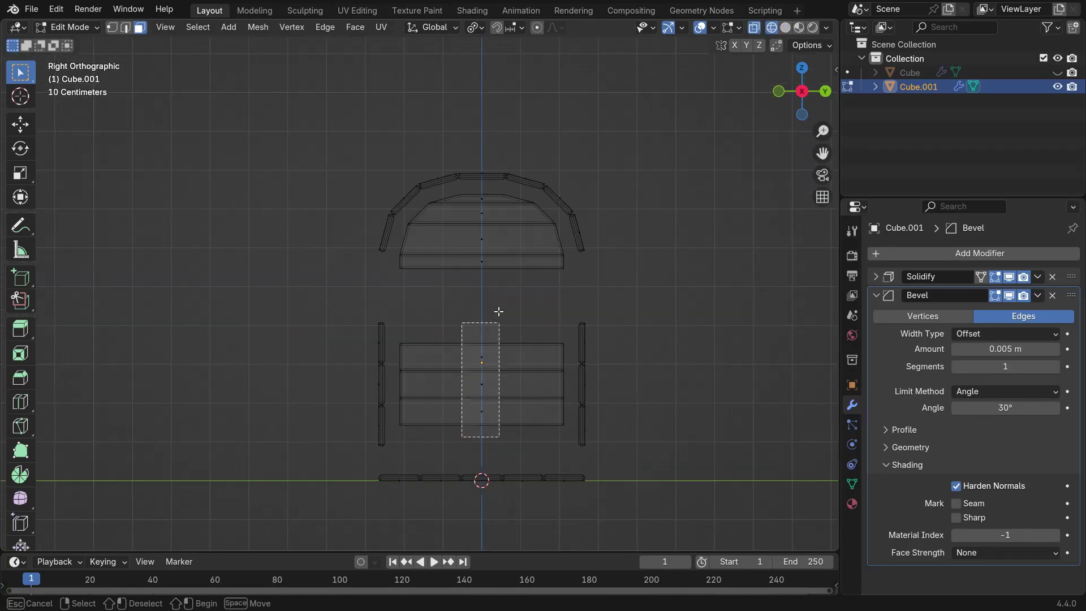
key(a)
key(s)
key(z)
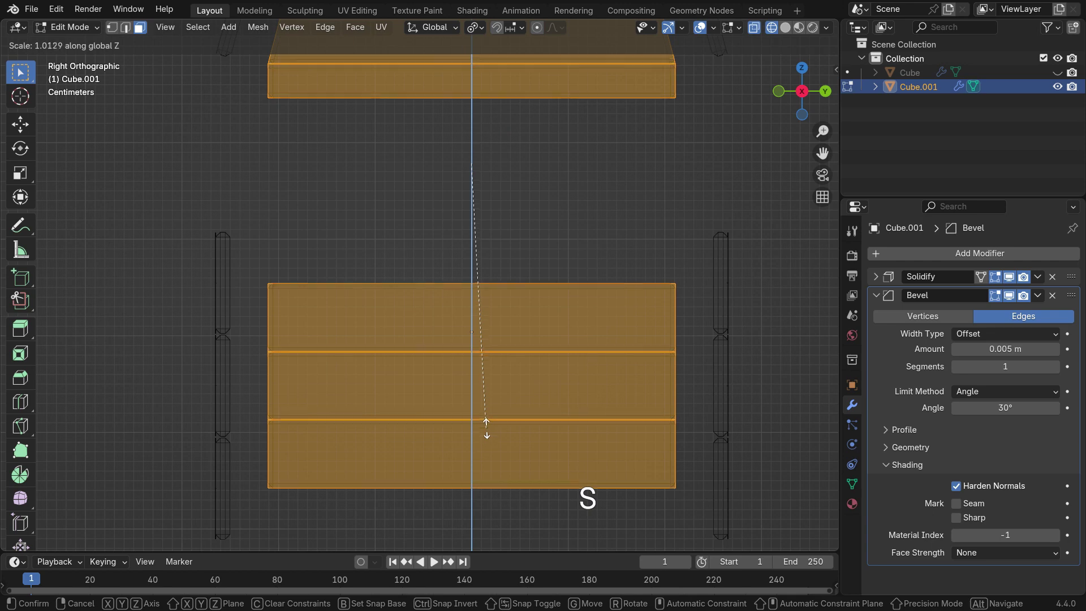
key(shift)
click(491, 393)
scroll(480, 395, down, 2)
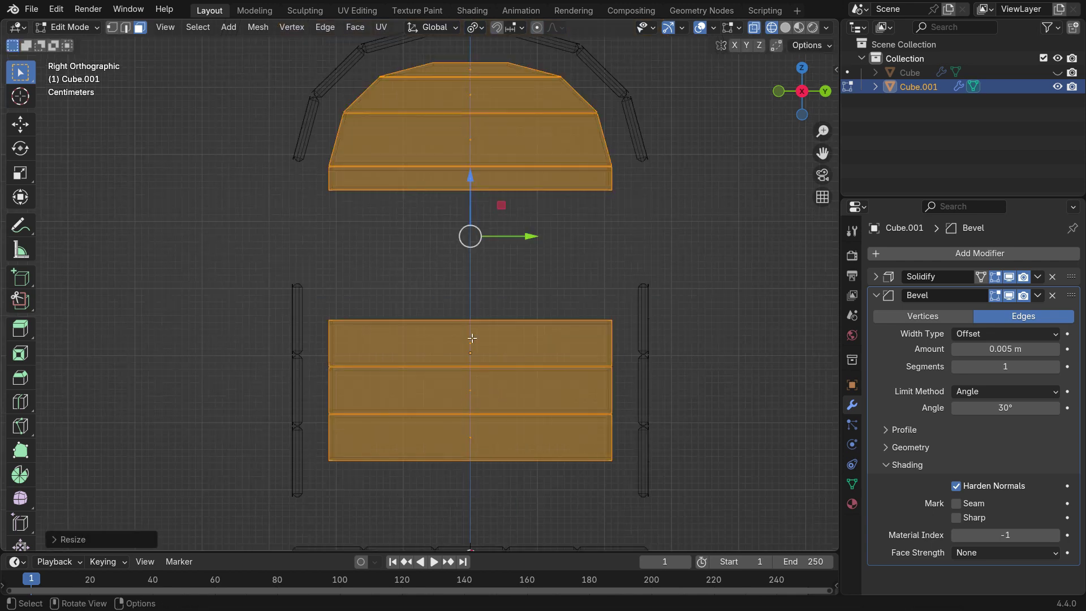
scroll(475, 74, up, 4)
key(z)
click(537, 193)
scroll(549, 175, up, 5)
scroll(548, 175, down, 8)
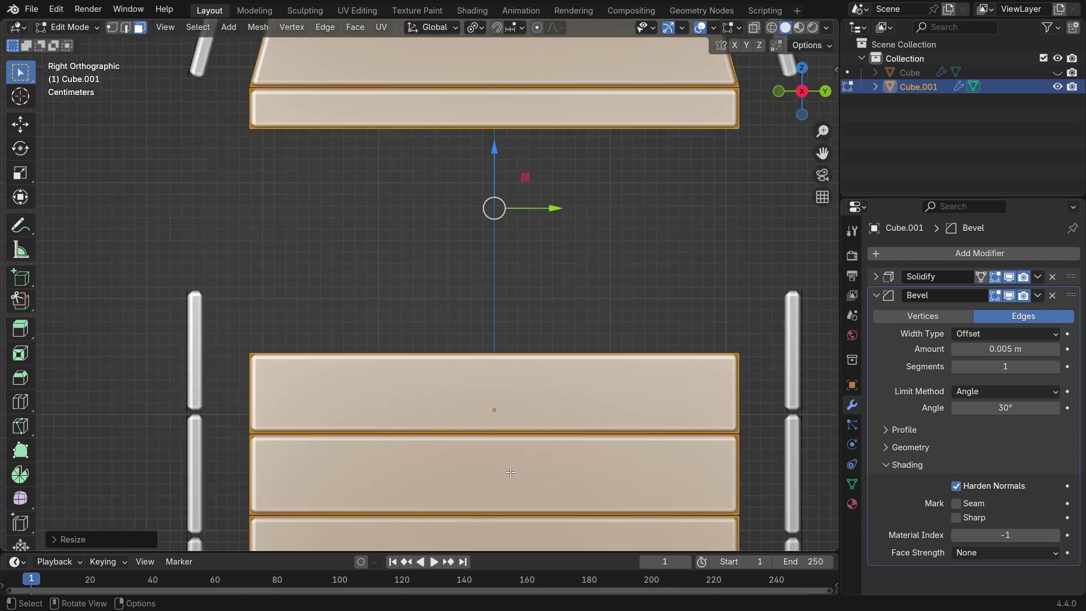
- From below, select all five complete floor planks and scale them along Y to open gaps between them
middle_drag(626, 295, 219, 303)
drag(219, 304, 313, 438)
key(ctrl+l)
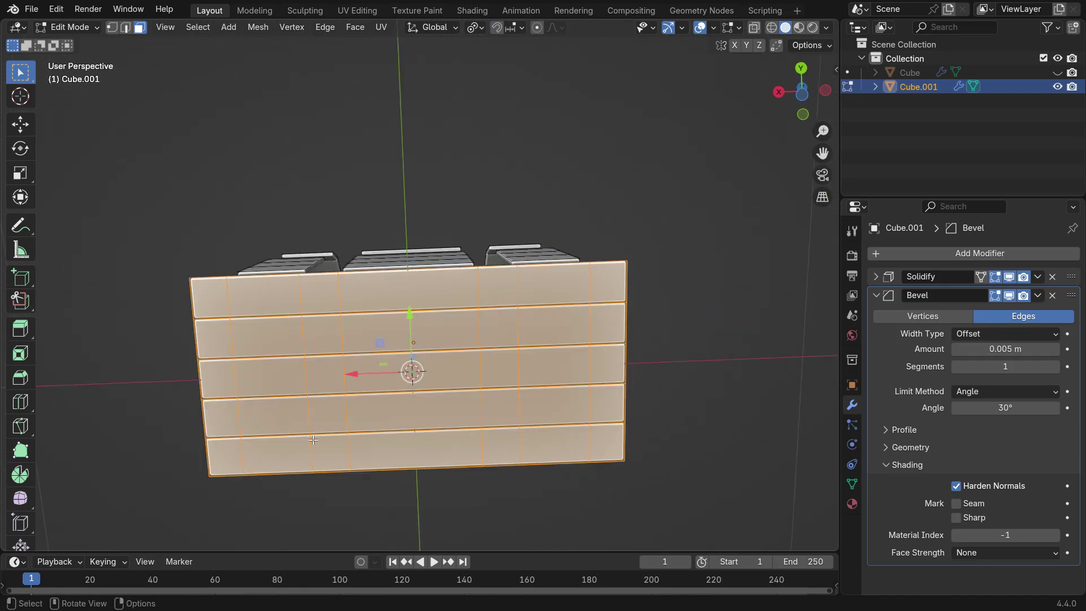
scroll(342, 427, up, 3)
scroll(446, 410, up, 1)
key(s)
key(y)
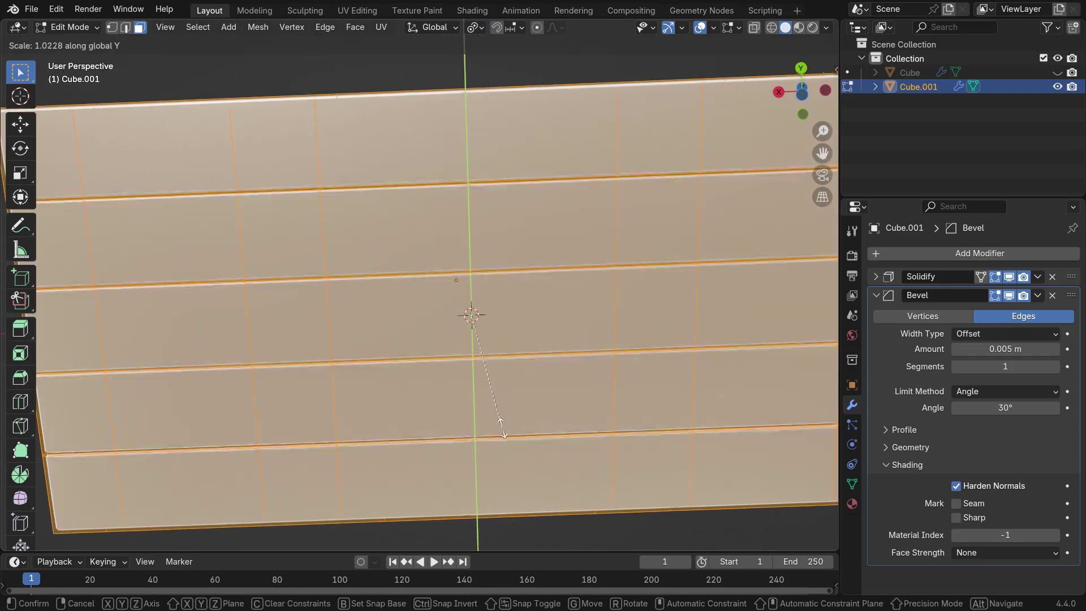
shift+click(497, 395)
- Unhide the Cube framework, and in wireframe front view widen the front and back wall planks along X so they overlap the frame
middle_drag(497, 396, 350, 222)
click(1057, 72)
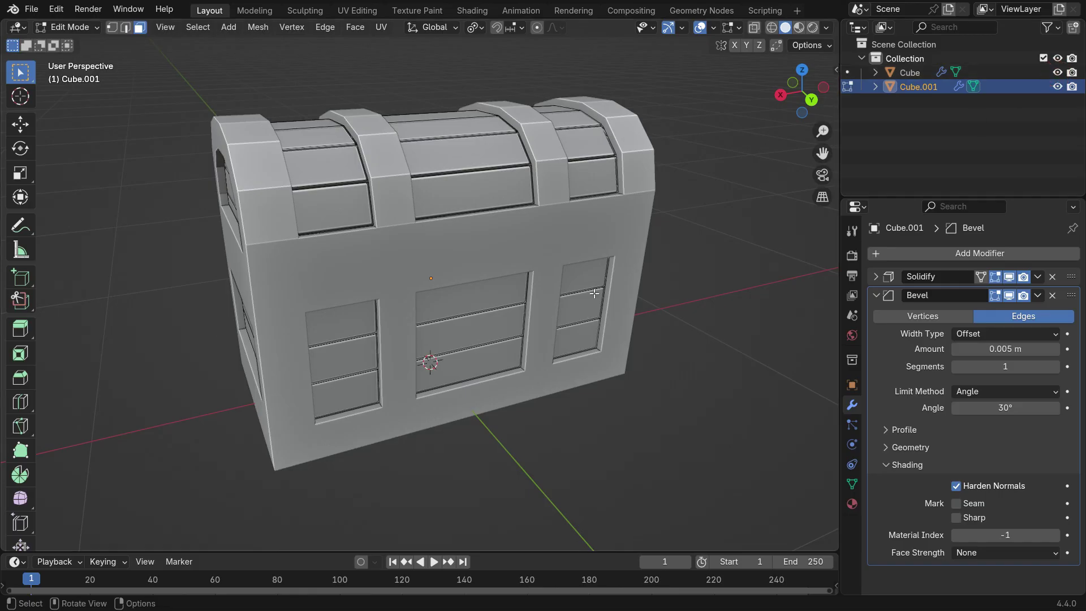
key(z)
click(474, 335)
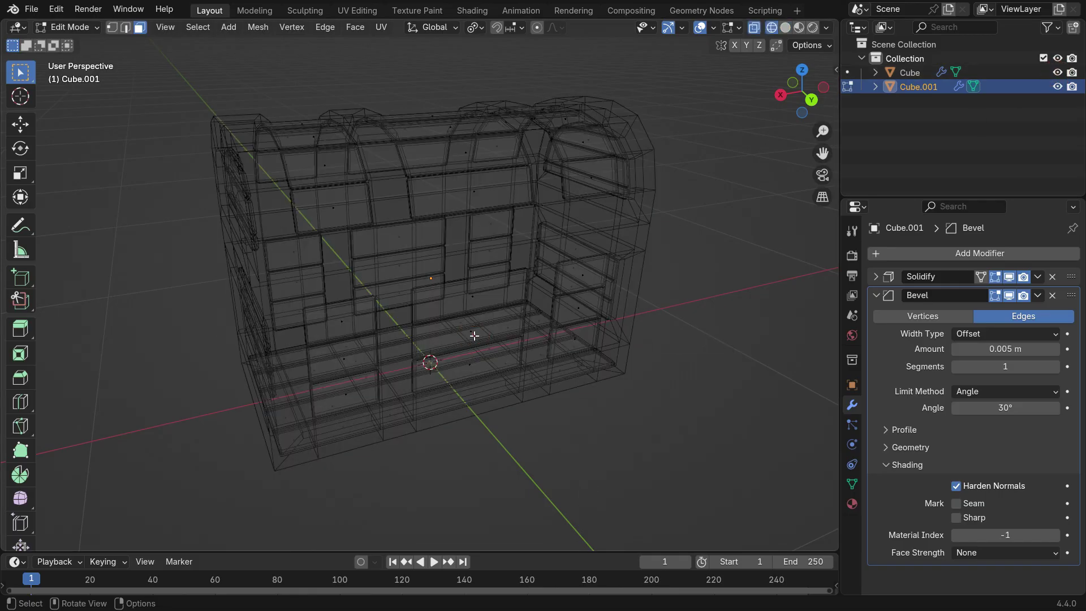
key(KP_1)
shift+middle_drag(458, 399, 514, 350)
drag(196, 237, 575, 425)
scroll(237, 387, up, 2)
key(s)
key(x)
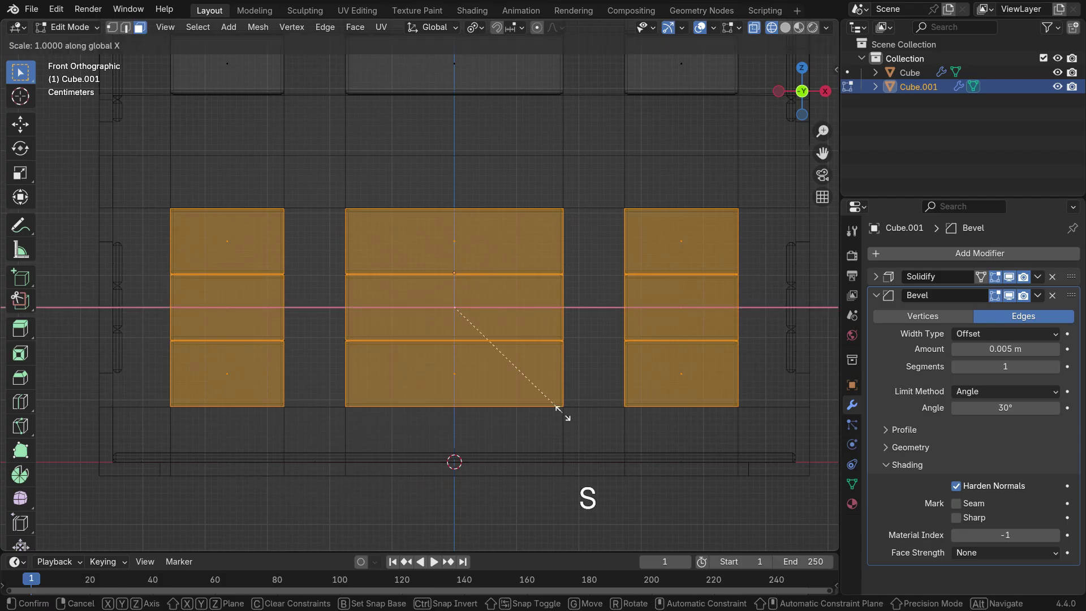
click(570, 422)
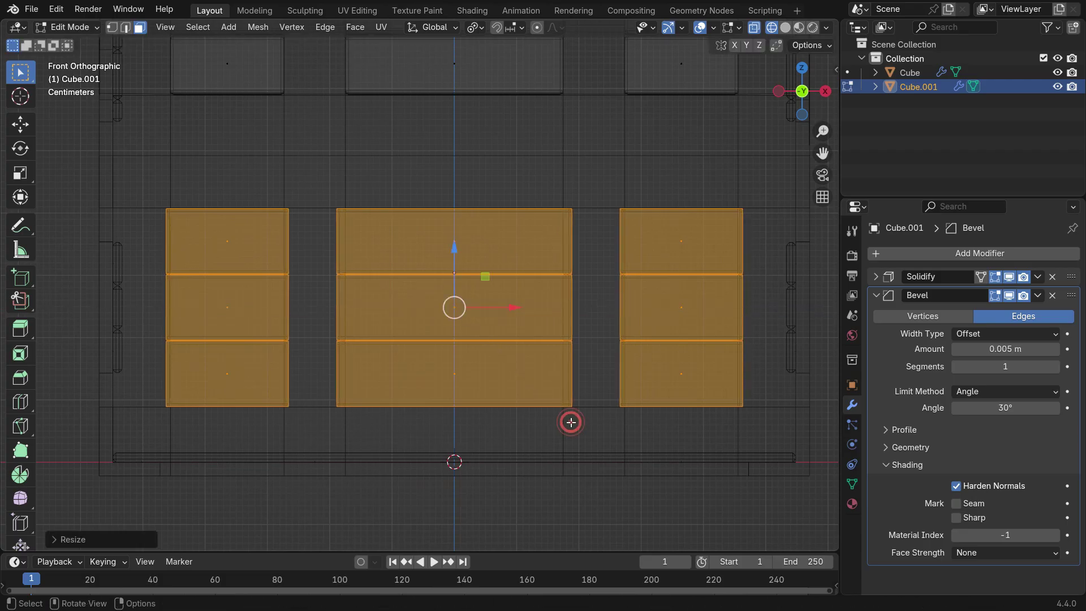
- Select all lid planks in the three sections and scale them slightly wider along X
scroll(404, 290, down, 4)
scroll(403, 290, up, 1)
drag(297, 164, 635, 288)
scroll(509, 294, up, 2)
key(s)
key(x)
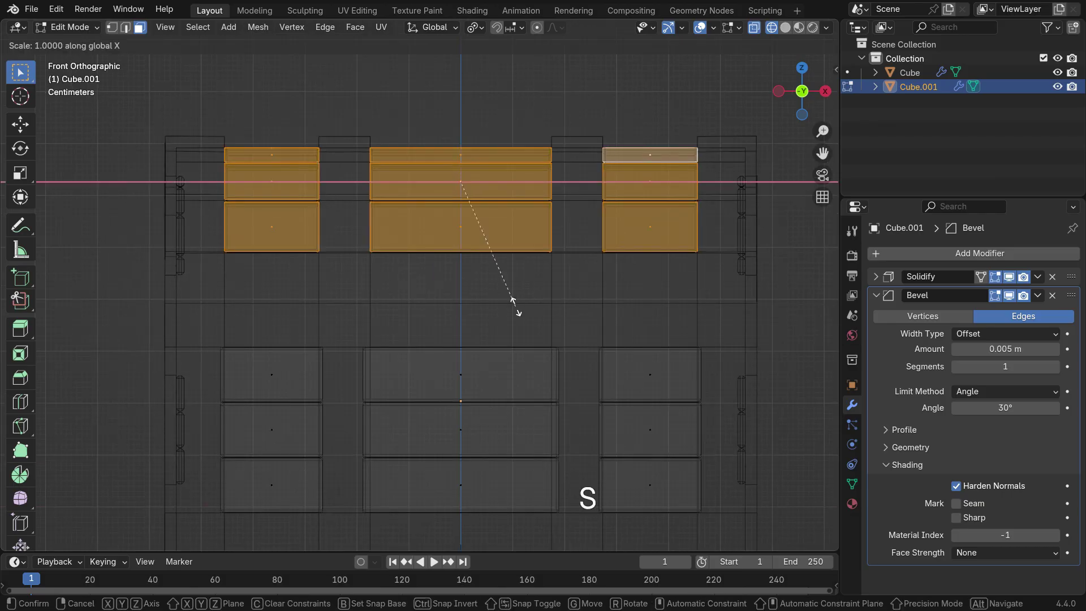
click(523, 316)
- In right view, select the lower end-wall planks and scale them to about 1.04 along Y
scroll(486, 288, down, 4)
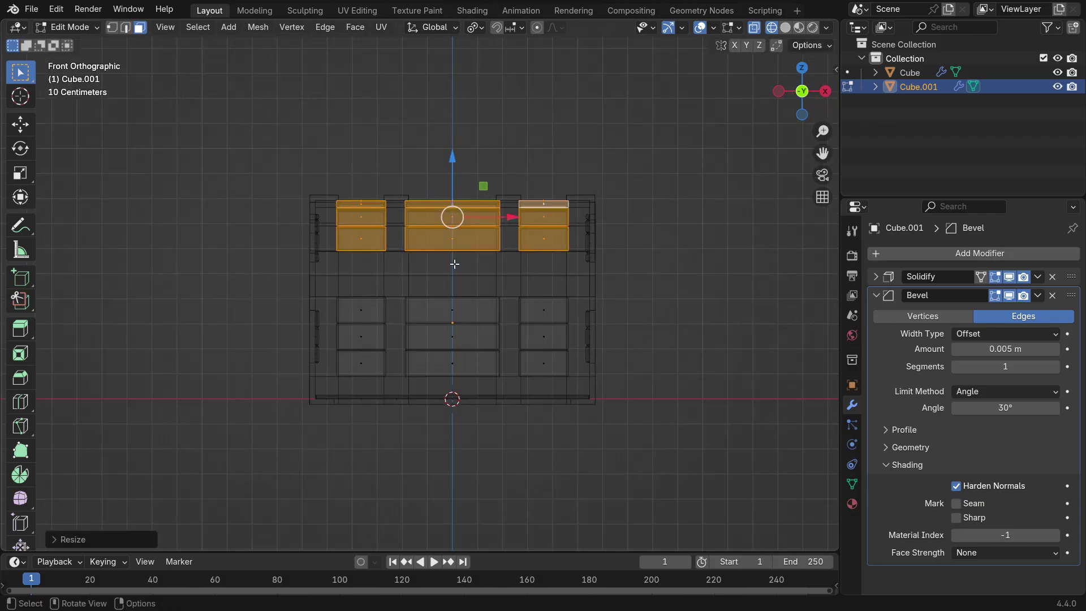
key(KP_3)
scroll(455, 354, up, 3)
drag(347, 251, 546, 385)
scroll(509, 384, up, 2)
key(s)
key(y)
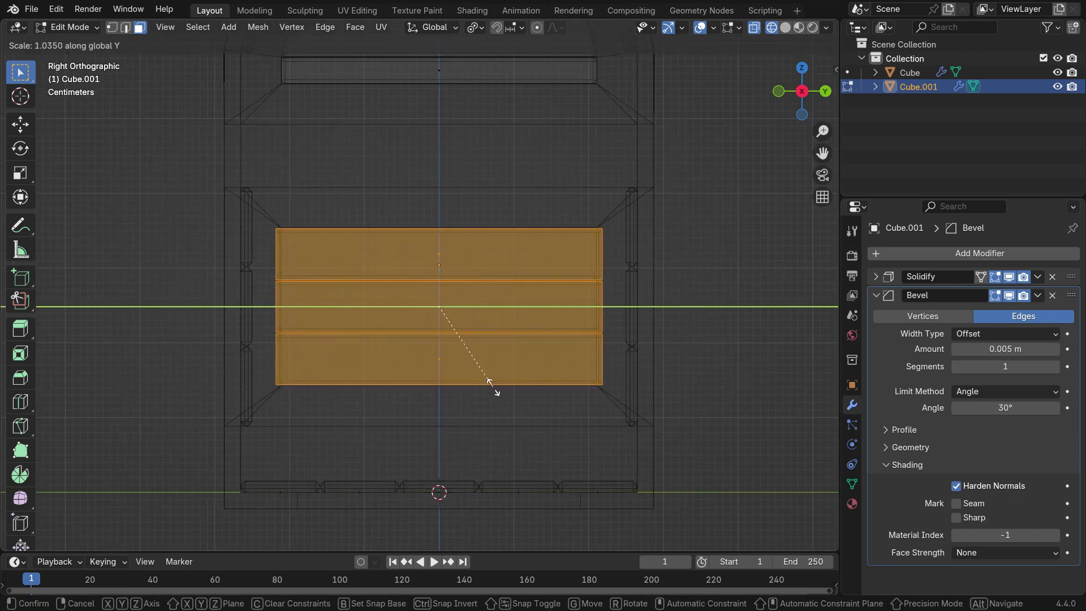
click(490, 382)
- Select the planks closing the rounded lid ends and scale them slightly wider along Y
scroll(418, 317, down, 4)
scroll(401, 190, up, 2)
drag(358, 300, 456, 201)
scroll(456, 226, up, 3)
key(s)
key(y)
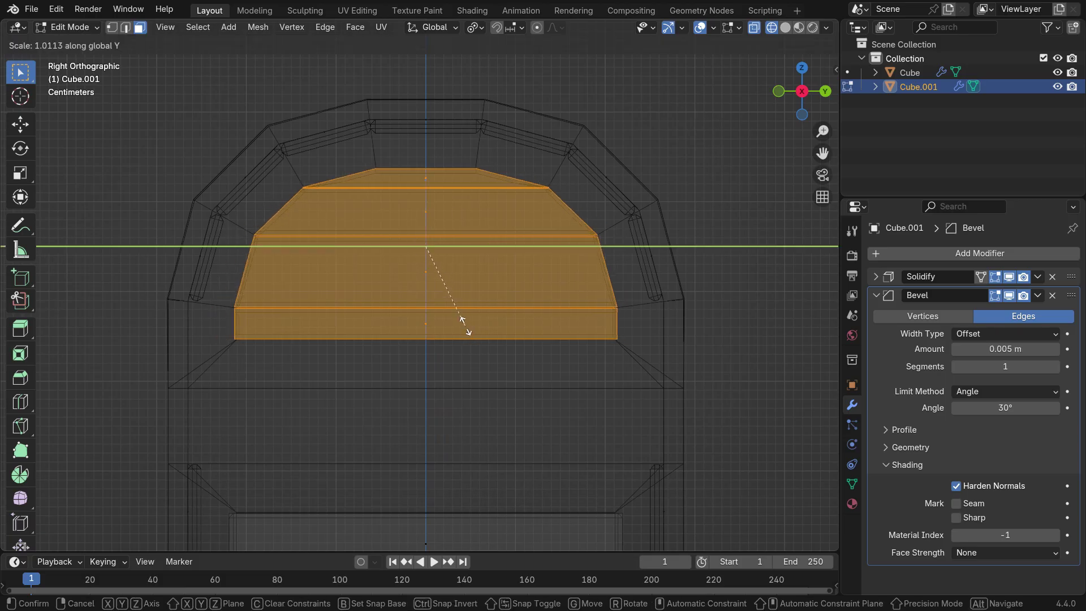
click(462, 327)
- In front view, select the front and back wall planks, set the pivot to Median Point, and scale them to about 1.06 along Z
scroll(462, 327, down, 5)
middle_drag(462, 327, 429, 307)
key(KP_1)
scroll(375, 337, up, 4)
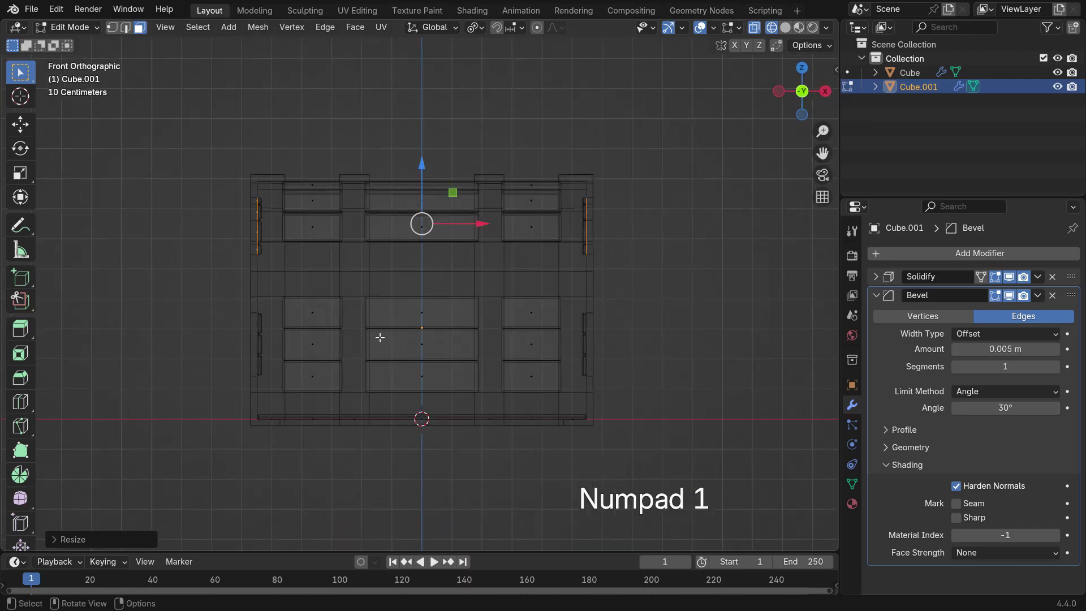
drag(250, 270, 616, 423)
click(477, 28)
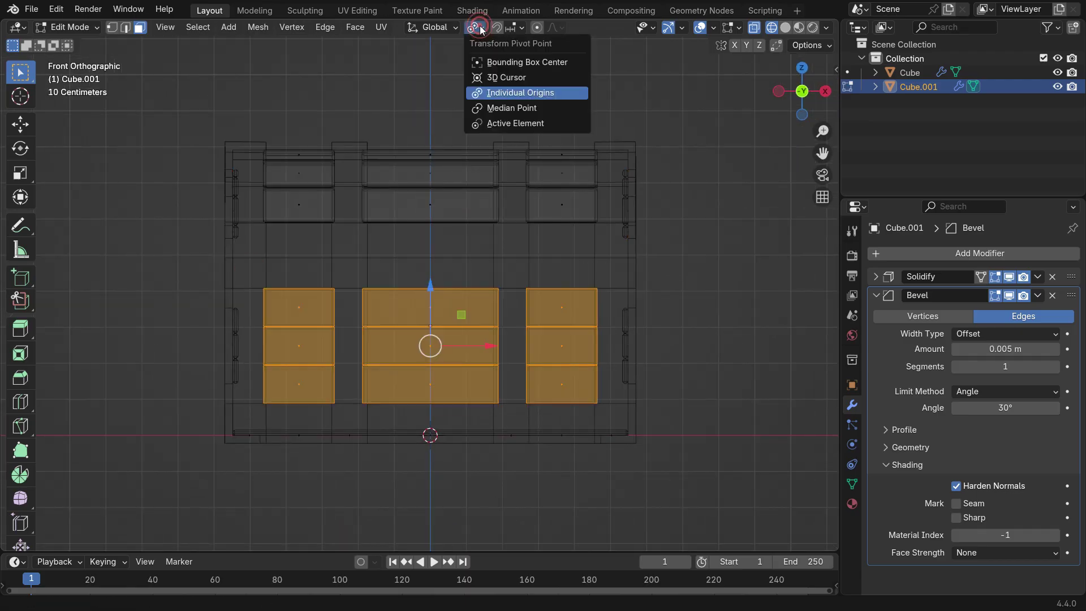
click(512, 107)
scroll(472, 418, up, 4)
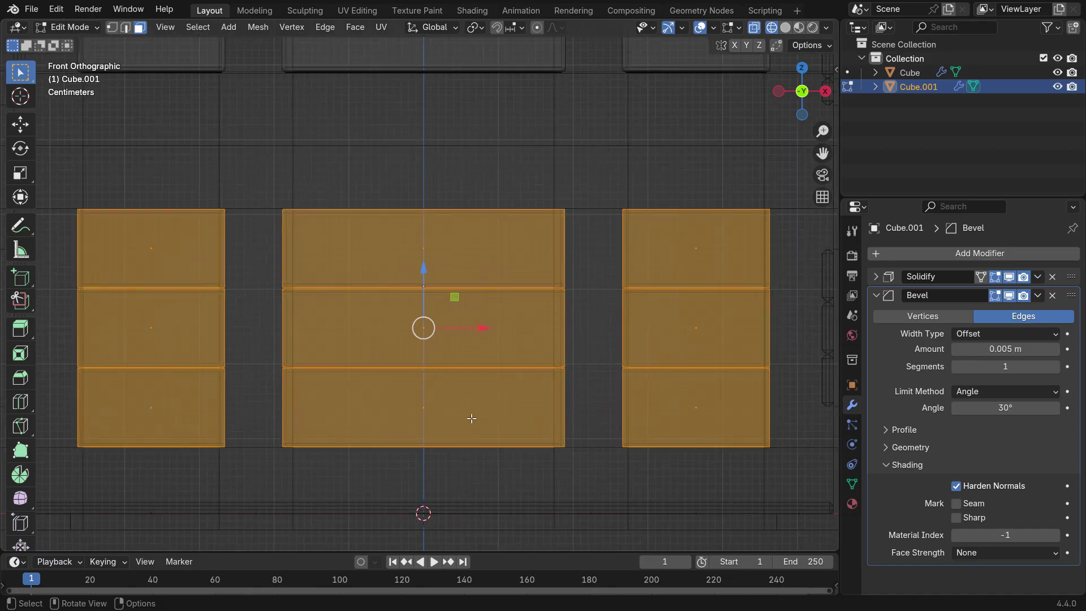
key(s)
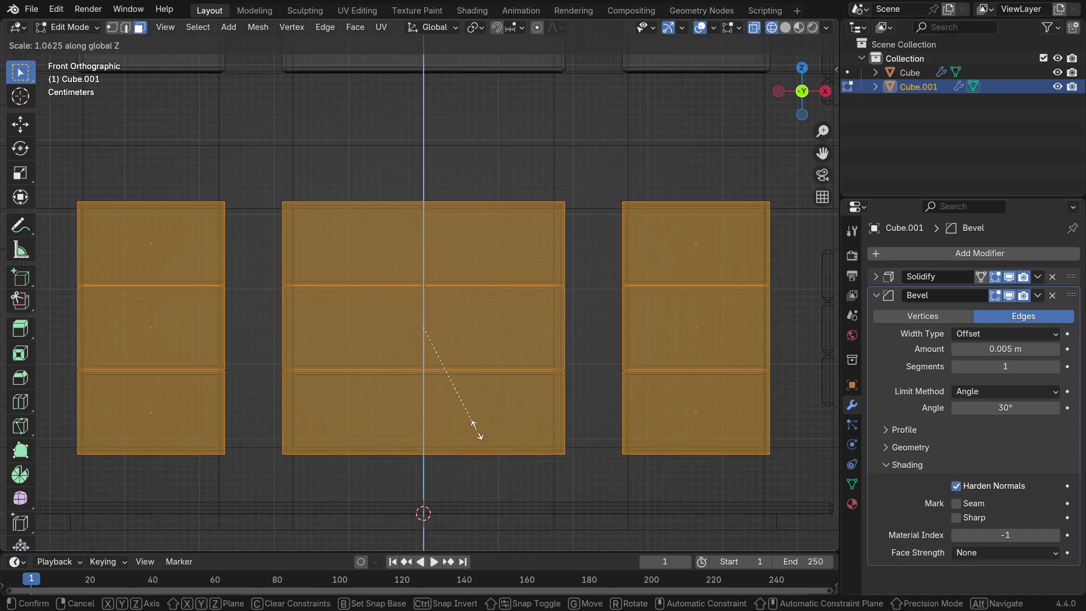
click(476, 428)
- Select all lid planks in the three sections and scale them slightly along Z about their median point
scroll(472, 434, down, 3)
scroll(472, 434, down, 1)
scroll(386, 237, up, 1)
drag(268, 283, 643, 158)
scroll(523, 292, up, 3)
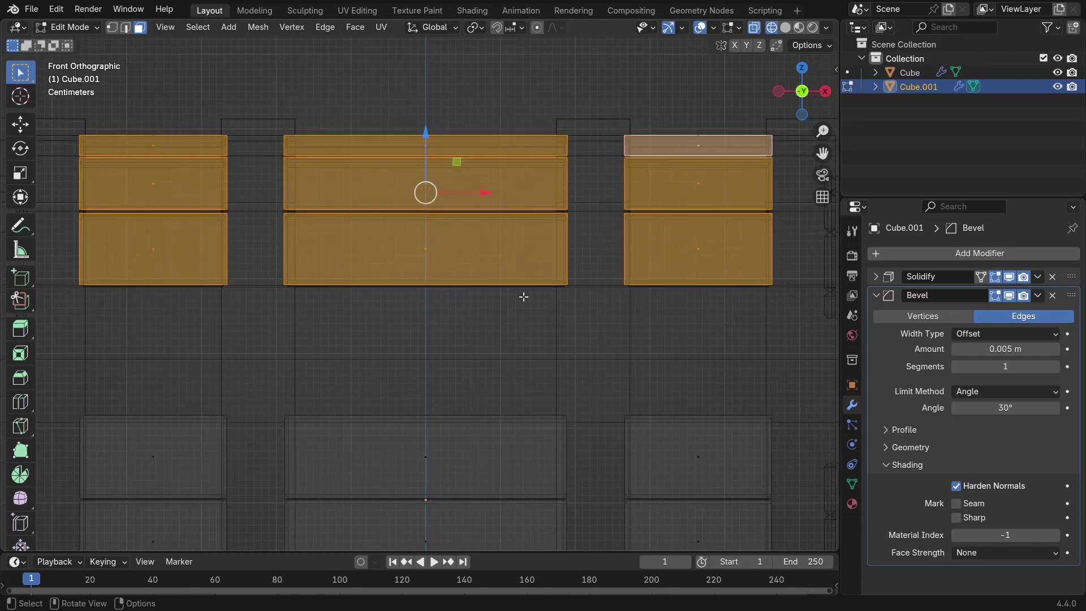
key(s)
key(z)
click(523, 299)
scroll(543, 294, down, 7)
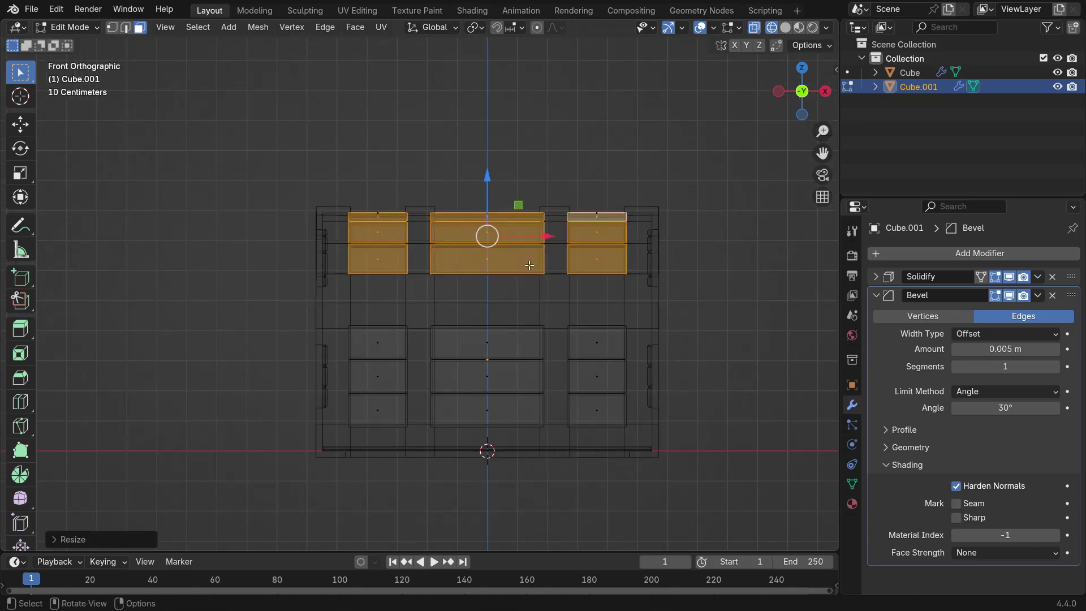
- In right view, select the lower end-wall planks and scale them taller along Z as one group
key(KP_3)
scroll(428, 319, up, 4)
drag(444, 290, 415, 419)
scroll(415, 419, up, 4)
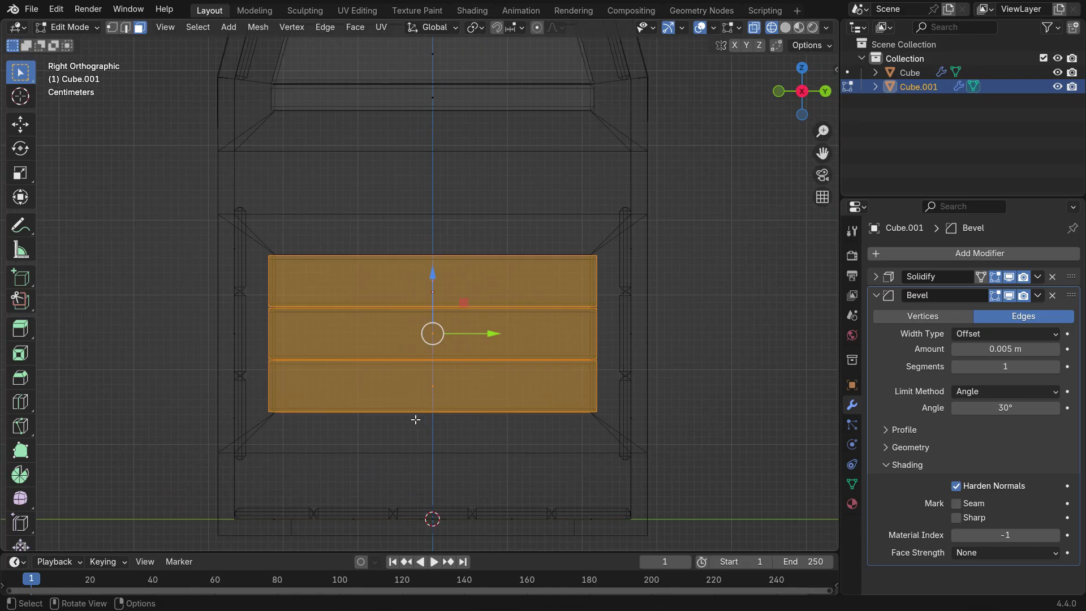
key(s)
key(z)
click(477, 422)
- Select the lid-end planks, scale them to about 1.02 along Z, and return to solid shading in perspective
scroll(446, 427, down, 3)
drag(416, 227, 457, 108)
scroll(457, 109, up, 3)
key(s)
key(z)
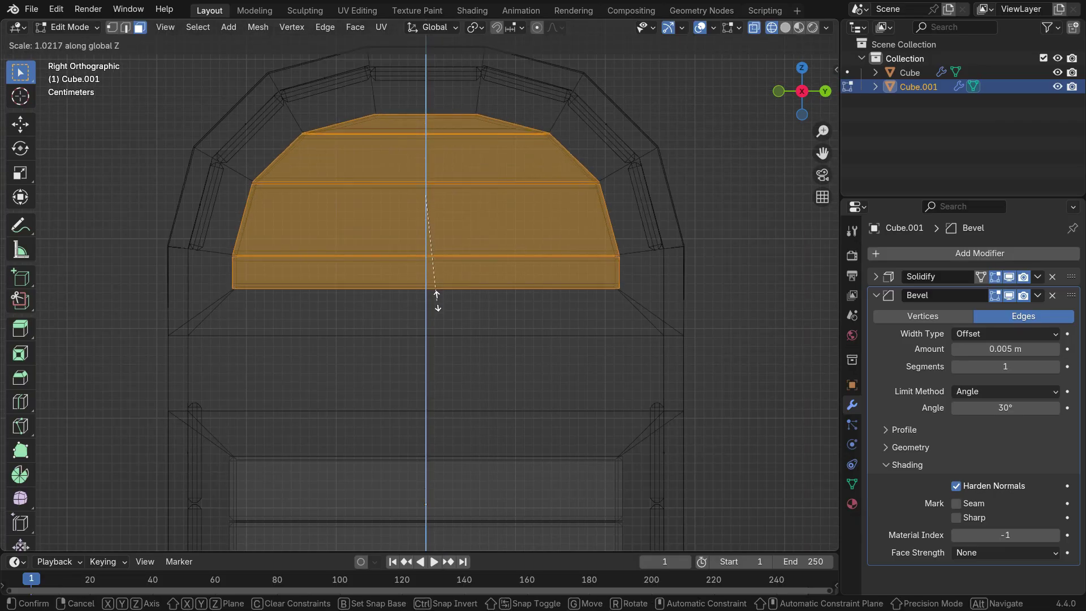
click(436, 294)
scroll(436, 295, down, 4)
middle_drag(436, 294, 492, 298)
key(z)
click(503, 300)
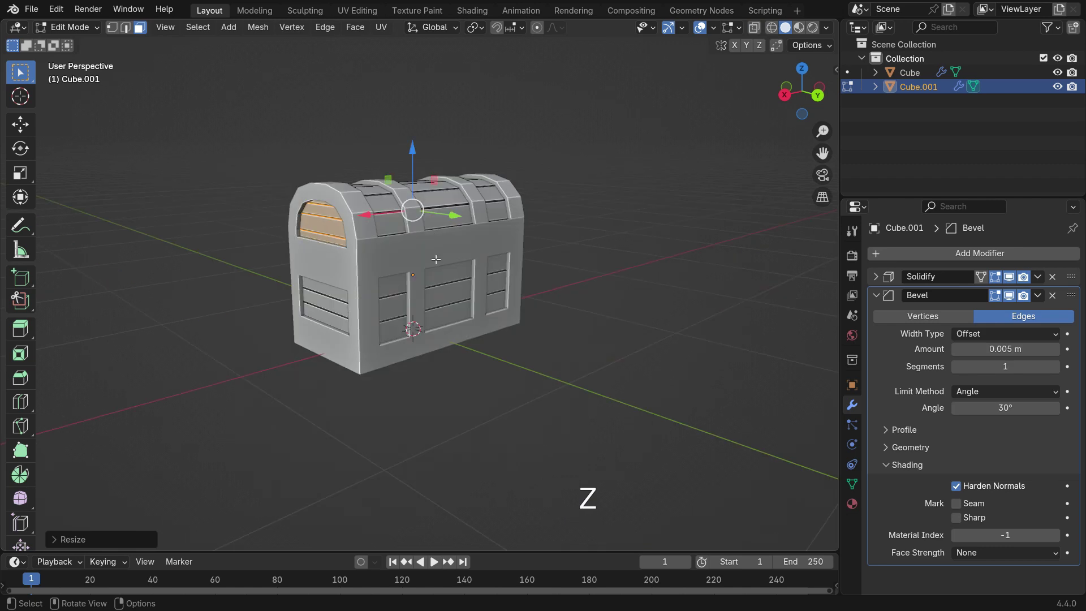
scroll(429, 270, up, 4)
middle_drag(429, 270, 430, 270)
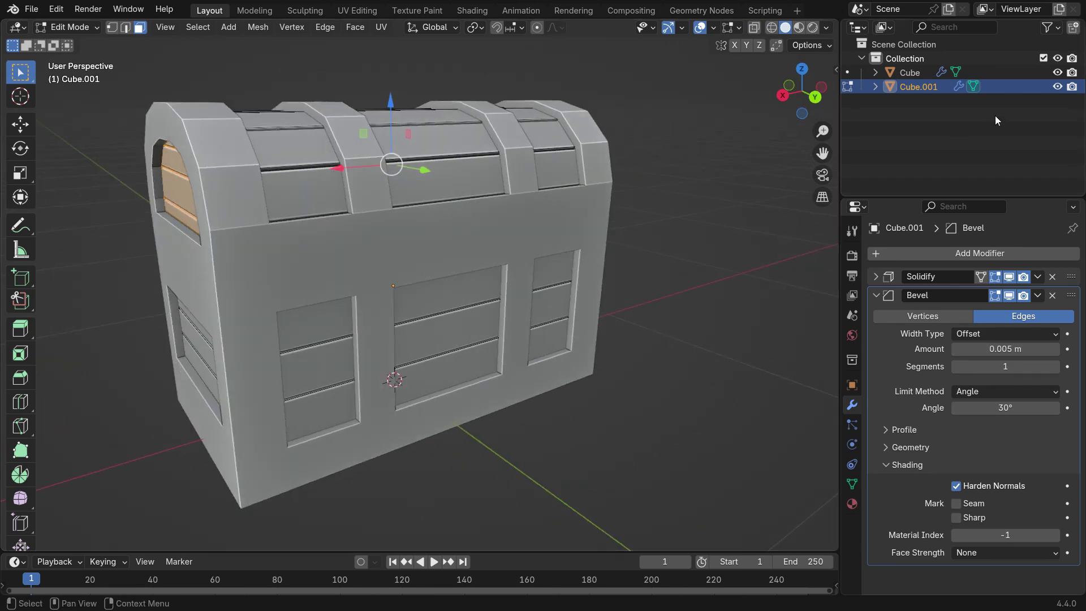
- Leave Edit Mode, hide the plank object Cube.001, select the Cube framework, and collapse its Solidify settings
key(Tab)
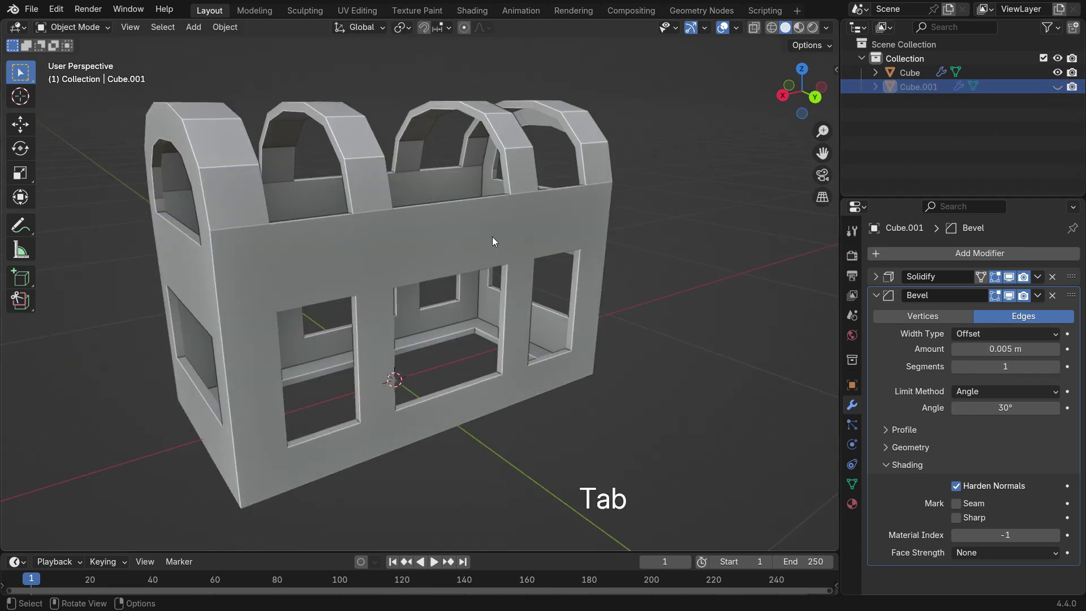
click(492, 239)
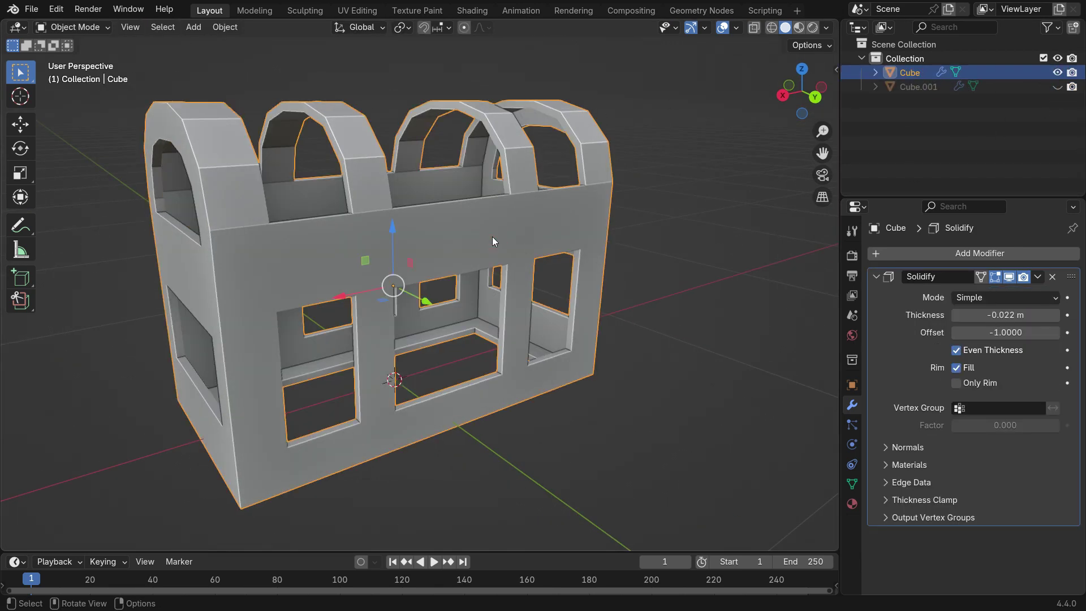
click(874, 276)
- Add a Bevel modifier to the framework with an amount of 0.005 m
click(915, 256)
click(904, 255)
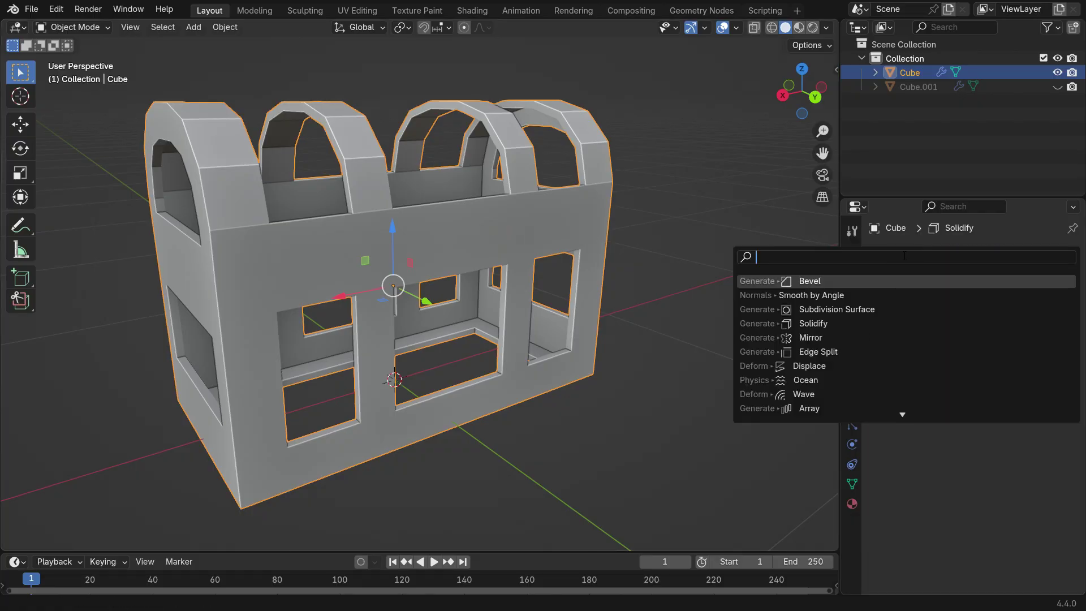
click(824, 279)
click(1010, 347)
text(0.00)
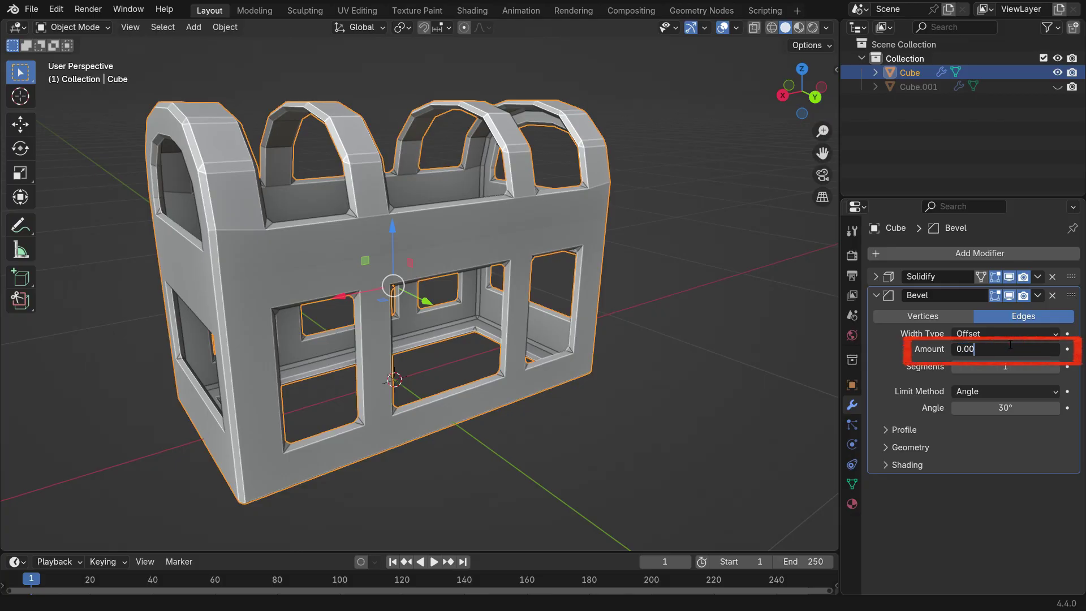
text(5)
key(Return)
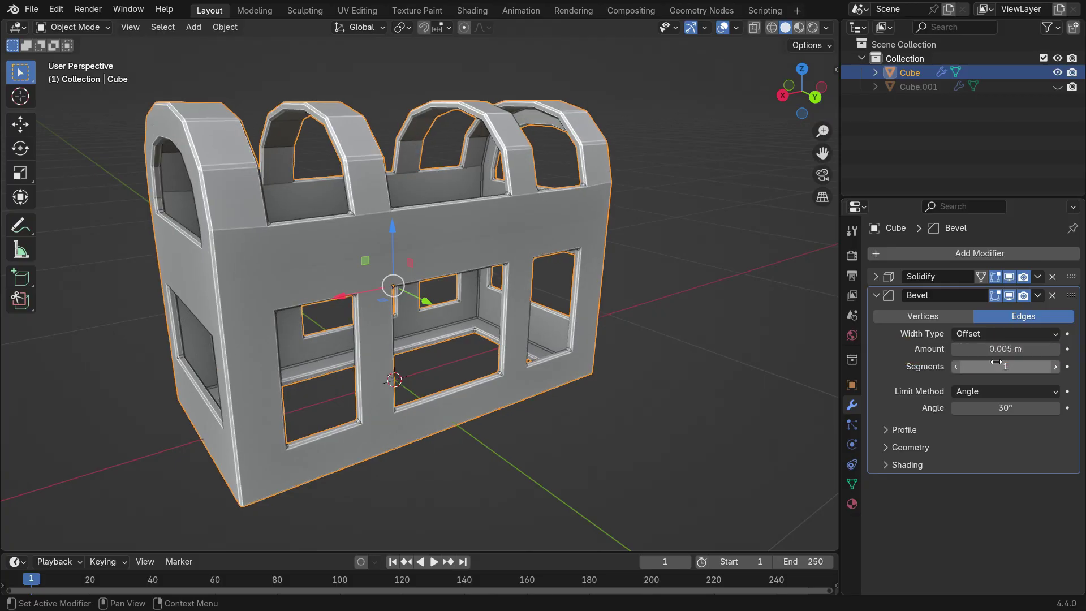
- Enable Harden Normals in the framework's Bevel shading options and collapse the modifier's settings
click(903, 464)
click(955, 485)
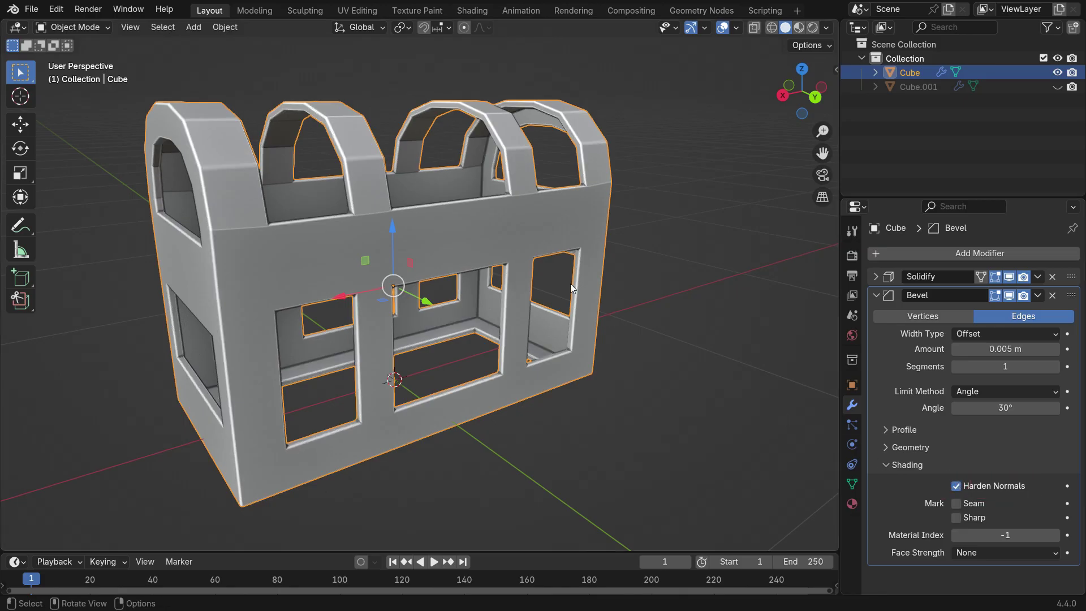
scroll(506, 212, up, 2)
click(876, 295)
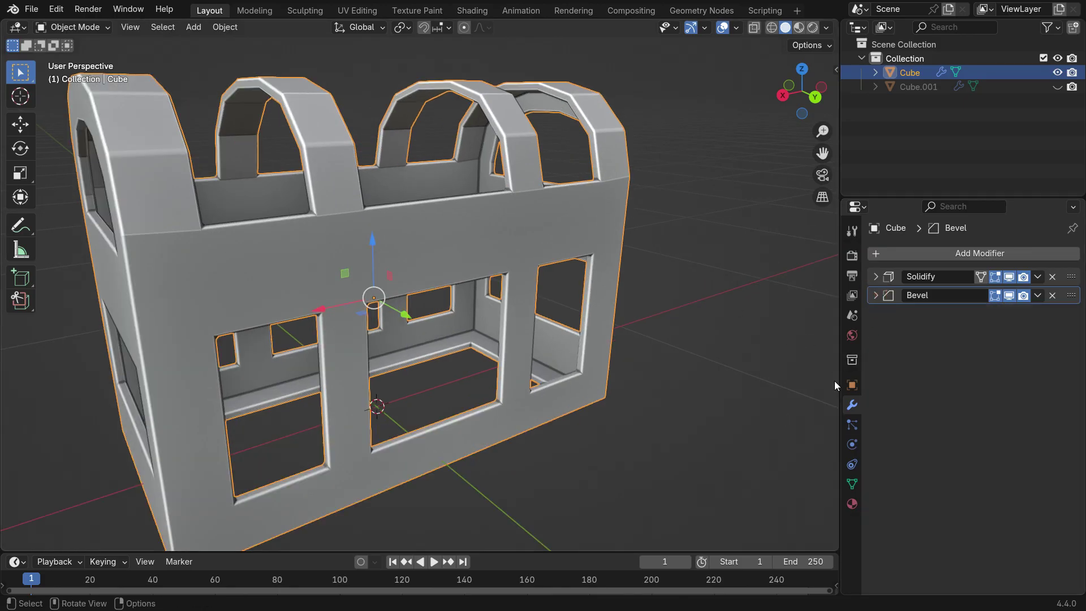
- Apply Shade Auto Smooth to the framework and set its Smooth by Angle value to 70°
right_click(638, 153)
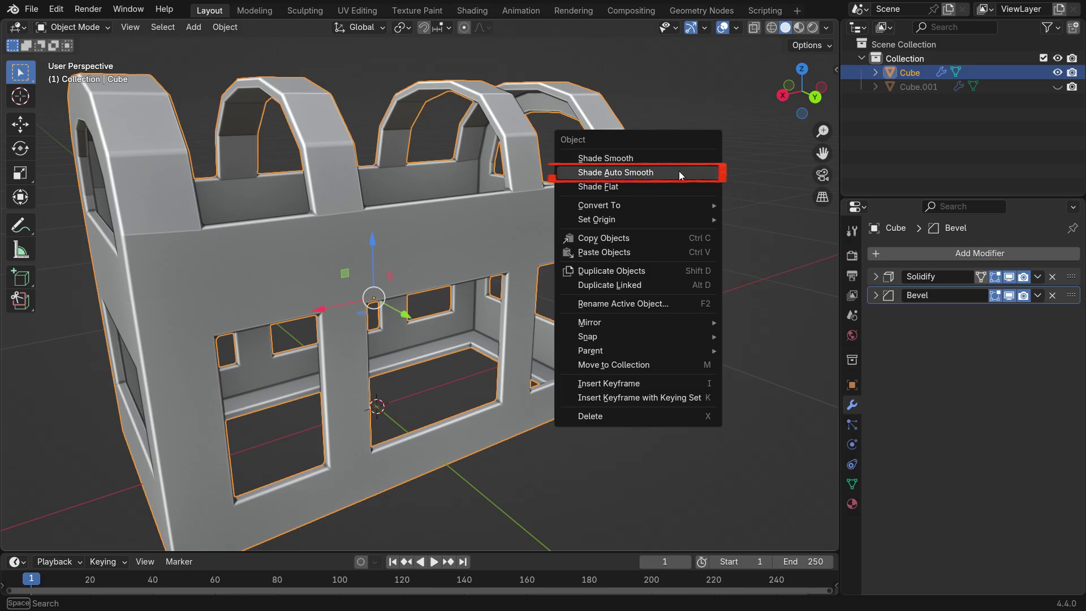
click(678, 171)
scroll(614, 262, down, 1)
mouse_move(614, 262)
middle_down()
mouse_move(618, 298)
mouse_move(617, 288)
middle_up()
scroll(562, 199, up, 3)
click(1004, 336)
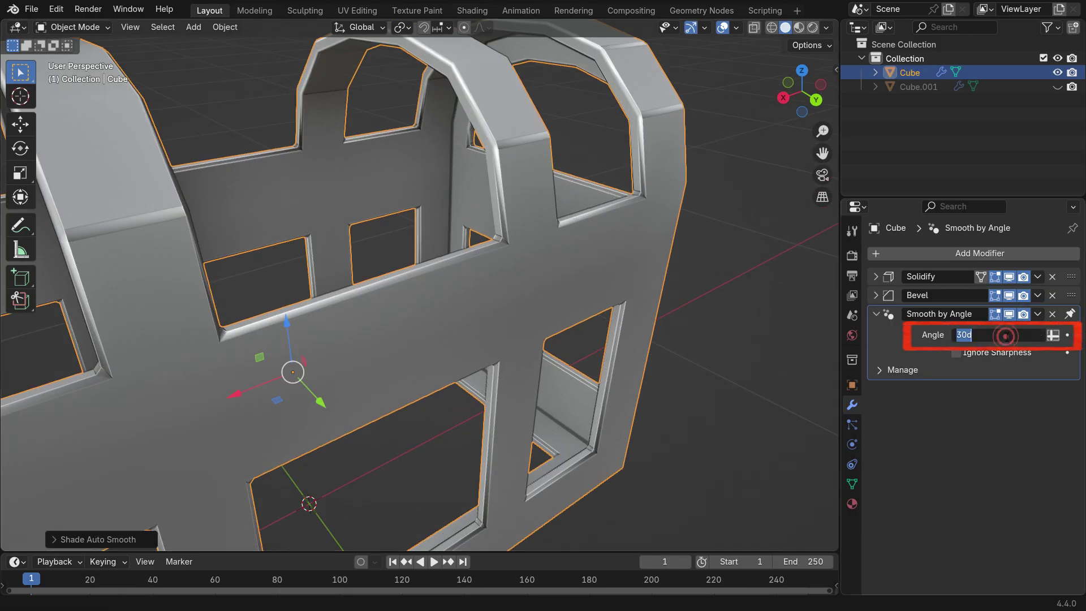
text(70)
key(Return)
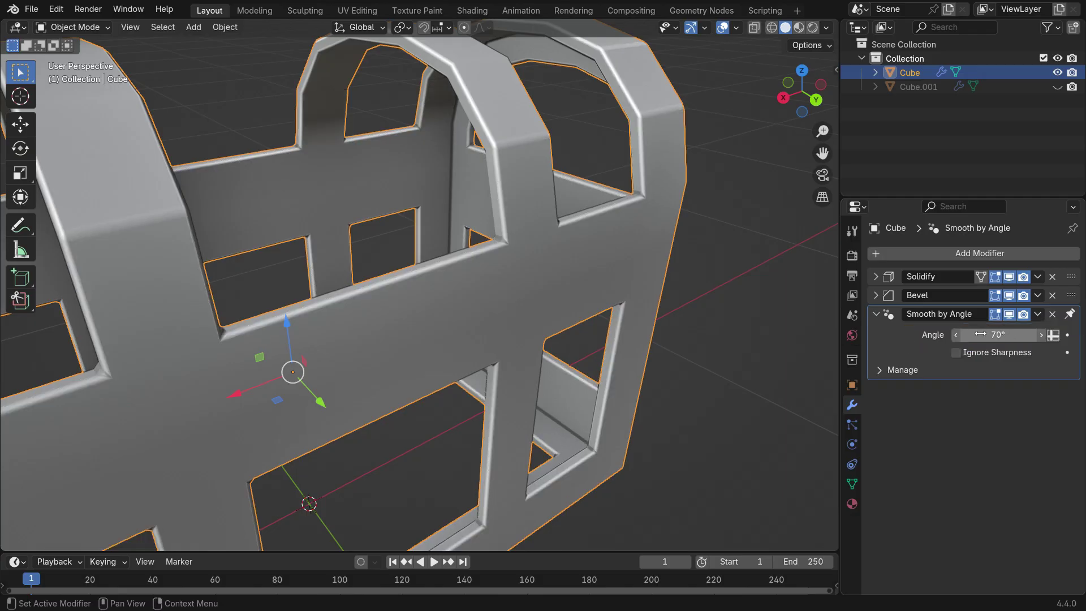
- Enter Edit Mode on the framework and enable On Cage display for its Solidify modifier
middle_drag(511, 249, 392, 320)
key(Tab)
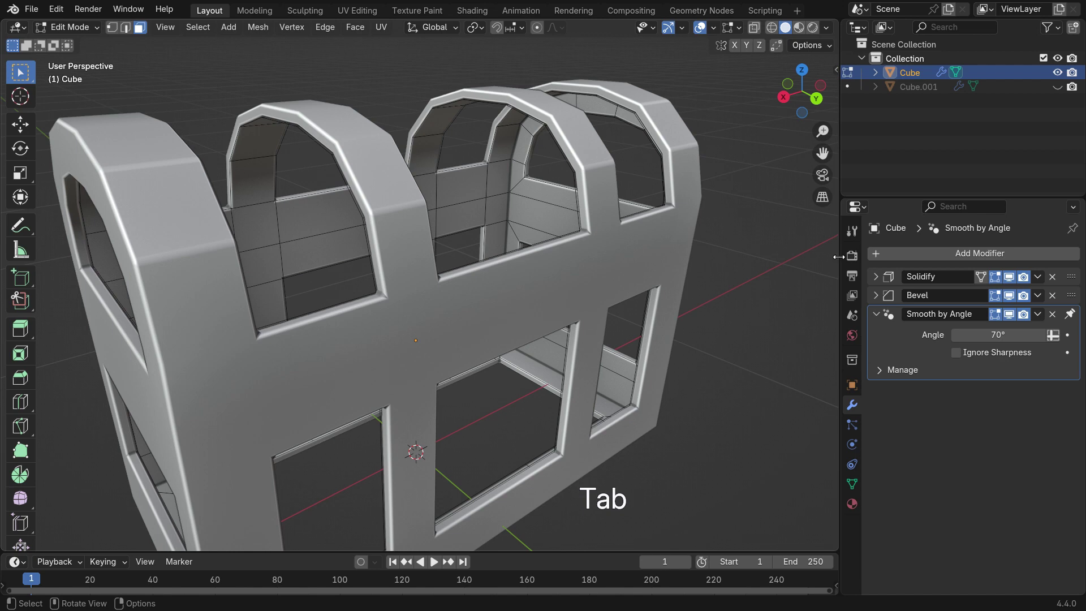
click(979, 277)
scroll(729, 311, down, 2)
scroll(376, 283, up, 3)
- Switch to edge selection and slide the cross edges on the front of the first lid end strip to even out its curve
click(367, 271)
scroll(373, 288, up, 2)
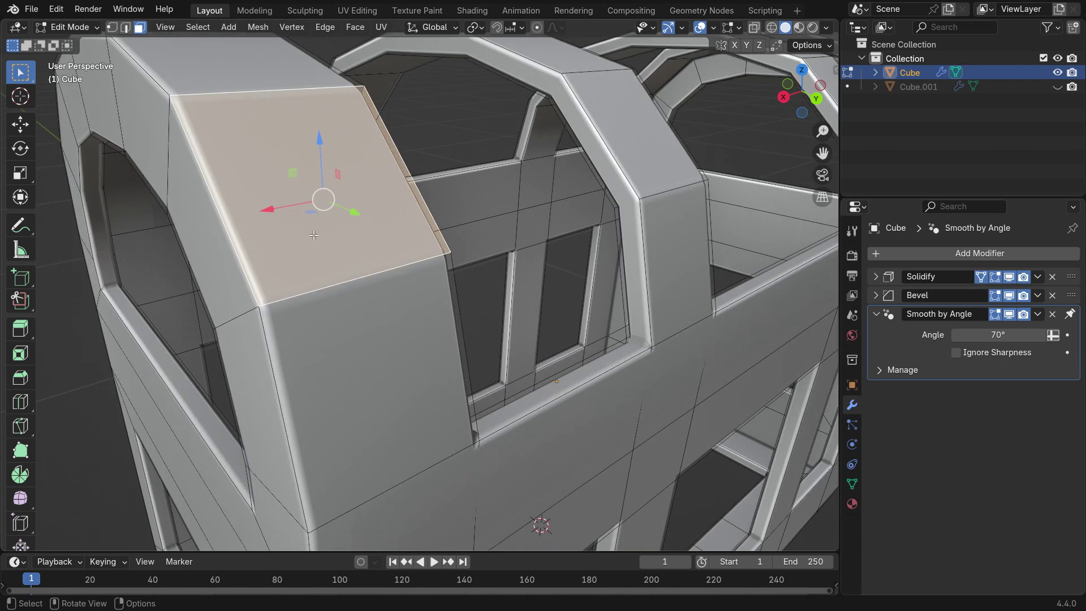
click(126, 28)
key(g)
key(g)
click(364, 361)
shift+middle_drag(266, 95, 291, 163)
key(g)
key(g)
click(325, 238)
- Slide the lower and upper cross edges on the front of the second lid strip down its slope
shift+middle_drag(588, 207, 490, 218)
middle_drag(491, 218, 469, 215)
click(487, 279)
key(g)
key(g)
click(508, 324)
click(426, 124)
key(g)
key(g)
click(328, 269)
- Slide the cross edge on the front of the third lid strip slightly down its slope
shift+middle_drag(729, 155, 433, 206)
scroll(443, 215, up, 3)
click(488, 269)
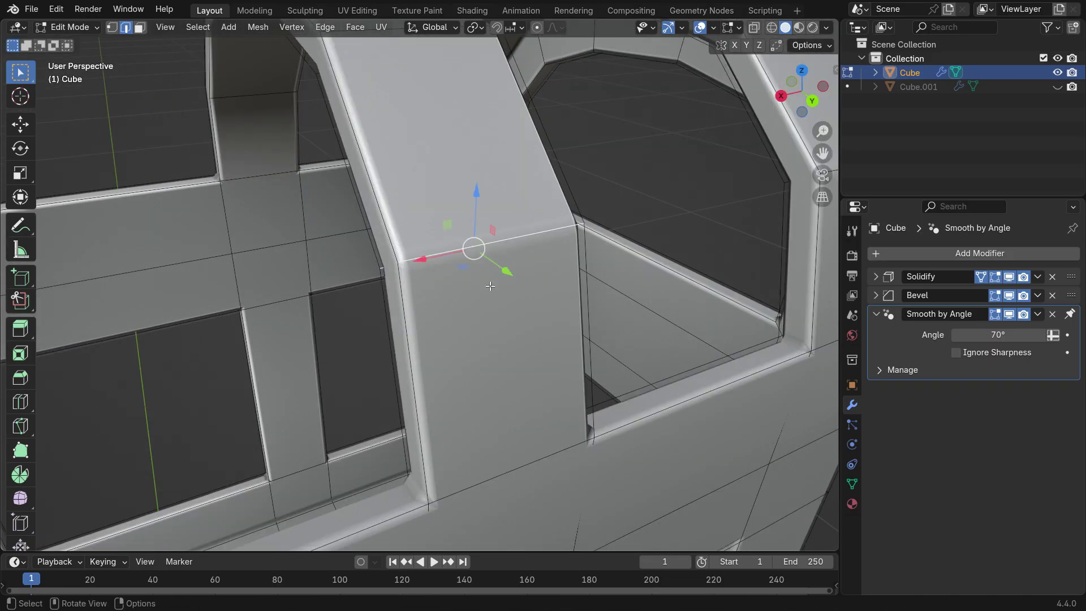
key(g)
key(g)
click(495, 308)
- Slide the lower and upper cross edges on the front of the far lid end strip downward
scroll(491, 289, down, 4)
shift+middle_drag(667, 215, 504, 266)
click(617, 266)
key(g)
key(g)
click(629, 298)
click(561, 180)
key(g)
key(g)
click(582, 227)
- On the opposite side of the lid, slide the two cross edges of the first end strip downward
scroll(565, 255, down, 4)
key(Tab)
middle_drag(533, 301, 701, 346)
scroll(566, 338, up, 4)
key(Tab)
click(566, 337)
key(g)
key(g)
click(581, 384)
click(576, 210)
key(g)
key(g)
click(581, 257)
- Slide the cross edges of the two middle strips downward on the opposite side of the lid
middle_drag(404, 351, 588, 277)
click(514, 335)
key(g)
key(g)
click(513, 355)
scroll(509, 339, down, 4)
shift+middle_drag(452, 339, 492, 294)
scroll(359, 334, up, 3)
click(359, 334)
key(g)
key(g)
click(360, 366)
- Slide the two cross edges of the remaining end strip downward on the lid's opposite side and leave Edit Mode
scroll(416, 323, down, 3)
shift+middle_drag(340, 339, 464, 316)
click(395, 314)
key(g)
key(g)
click(432, 355)
click(302, 154)
key(g)
key(g)
click(322, 194)
key(Tab)
scroll(339, 255, down, 4)
middle_drag(371, 300, 518, 260)
scroll(517, 260, up, 4)
scroll(568, 268, down, 4)
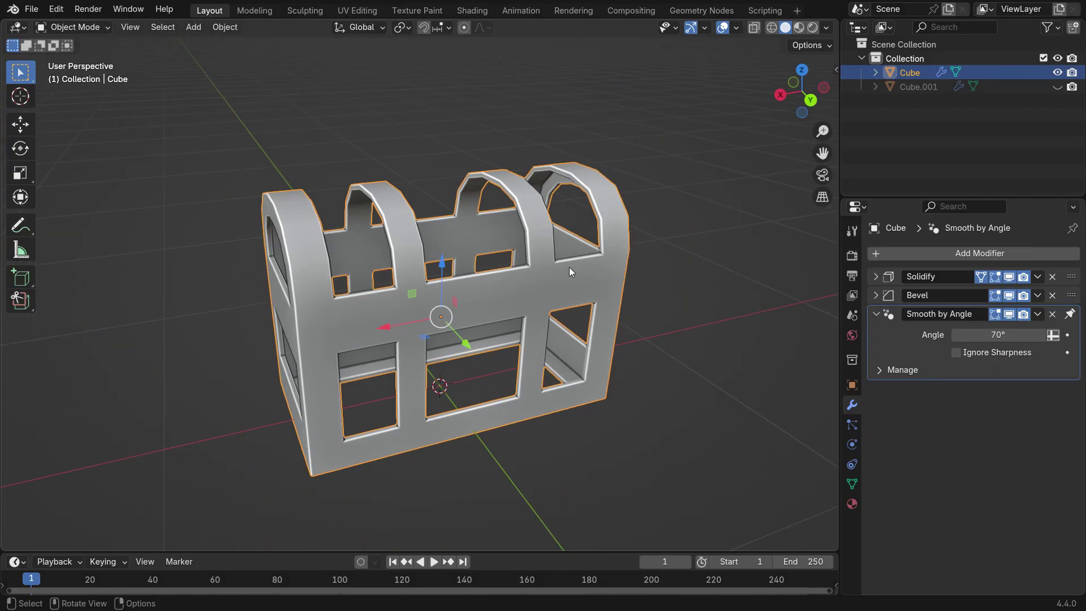
- Unhide the plank object Cube.001, select it together with the framework, and enter Edit Mode on both
click(1057, 86)
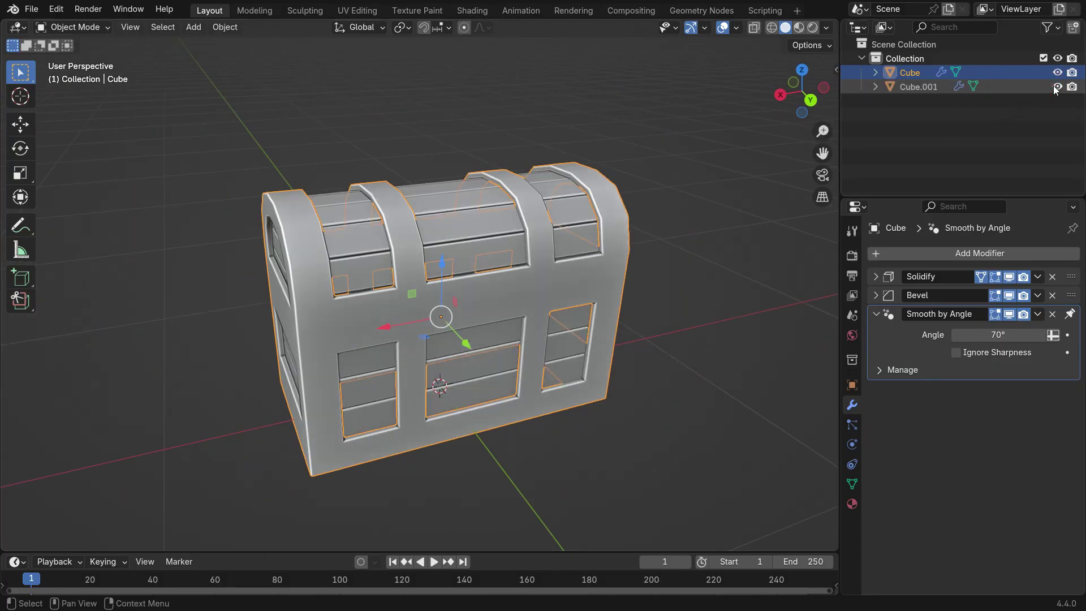
drag(113, 138, 695, 464)
key(Tab)
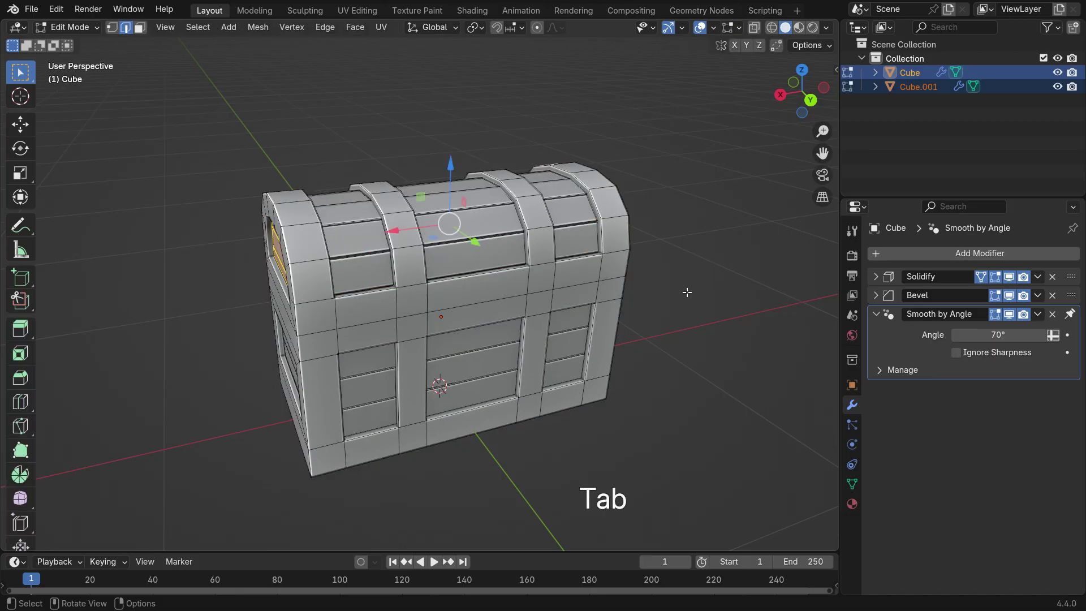
- Select all lid geometry in front wireframe view, separate the selection from both objects, and return to Object Mode with solid shading
key(z)
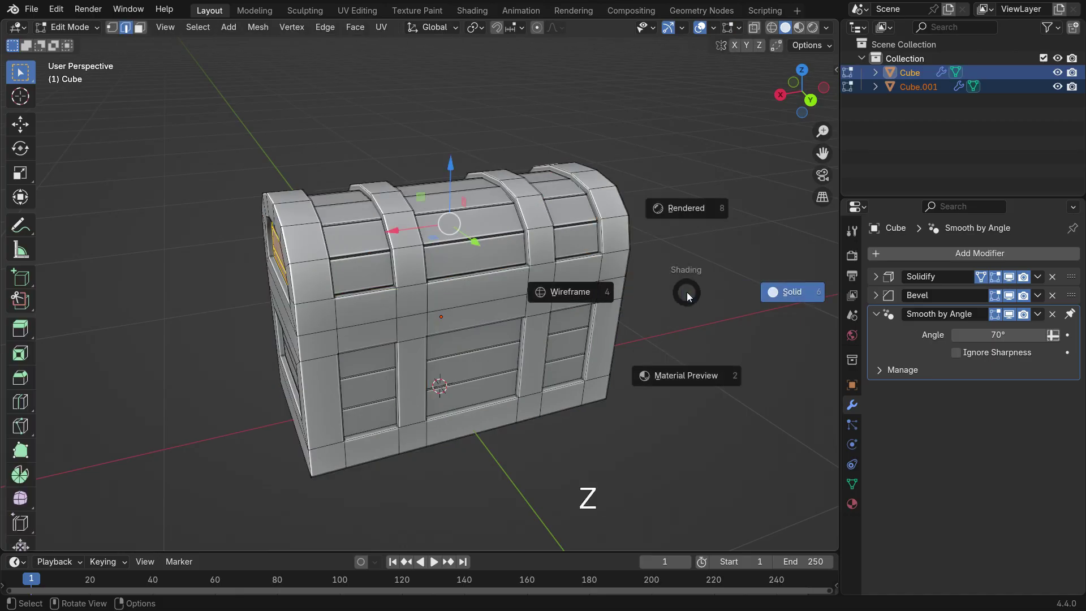
click(597, 294)
key(KP_1)
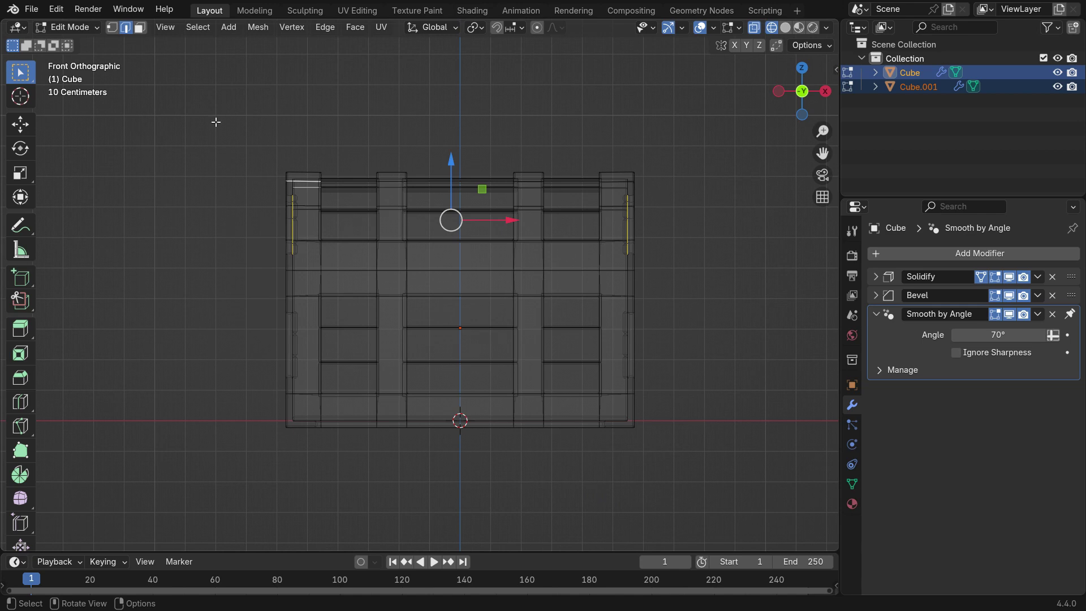
drag(228, 107, 695, 267)
middle_drag(695, 267, 672, 234)
key(p)
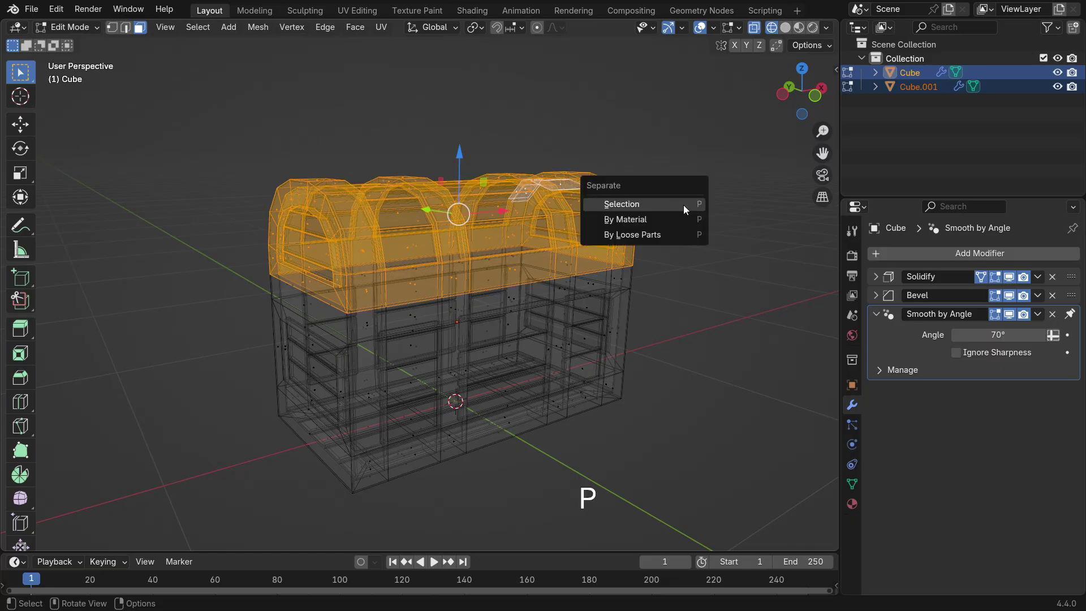
click(683, 204)
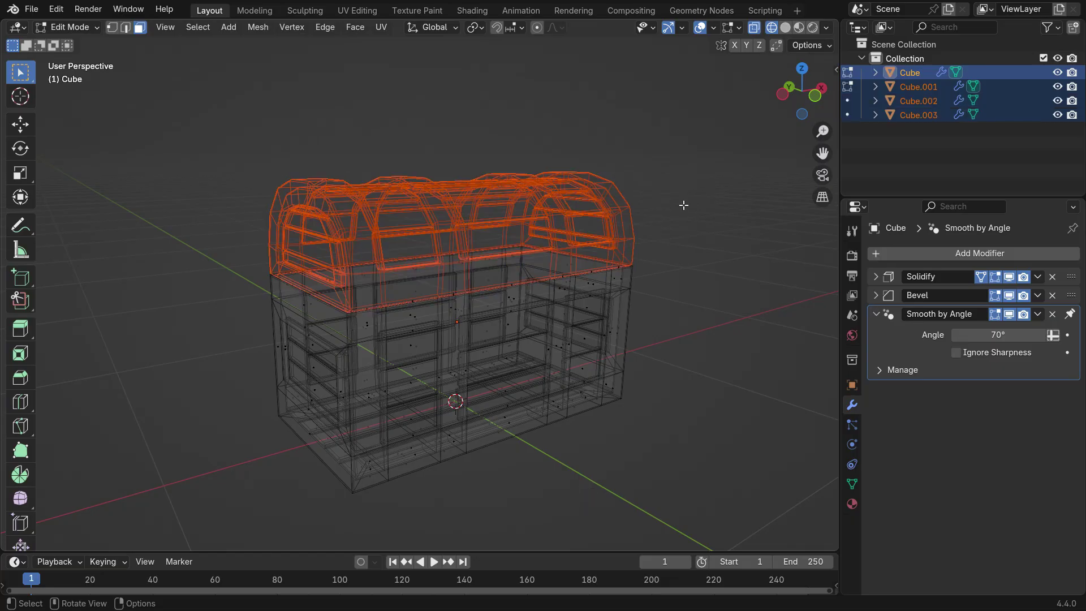
key(Tab)
key(z)
click(780, 206)
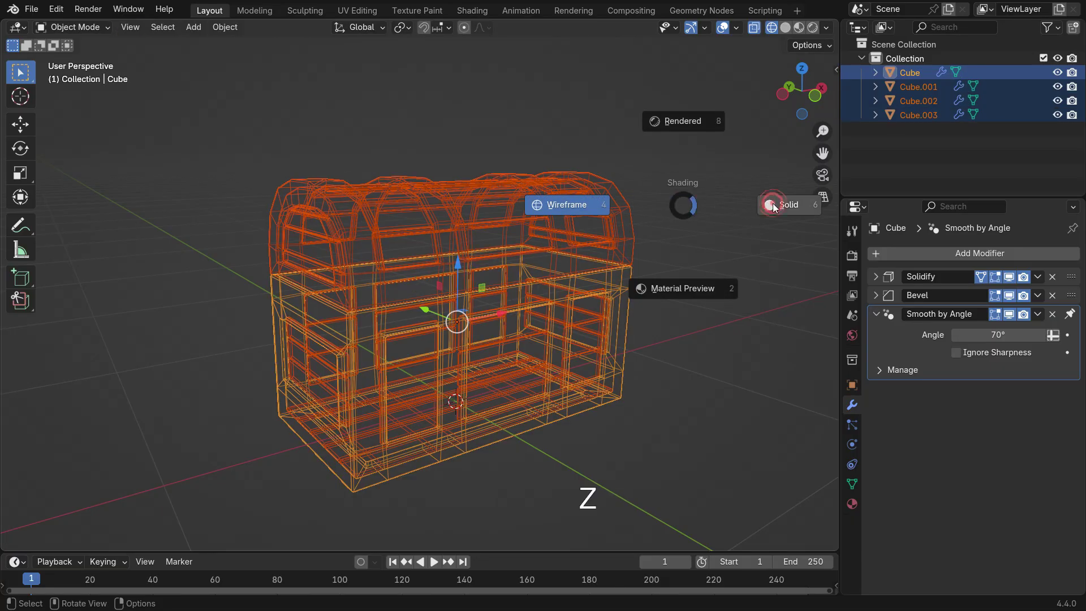
- Try moving the separated lid and rotating it about the X axis, and undo both changes
drag(551, 269, 660, 249)
key(g)
click(476, 260)
middle_drag(476, 261, 511, 347)
key(r)
key(x)
click(520, 294)
middle_drag(512, 297, 488, 340)
key(ctrl+z)
key(ctrl+z)
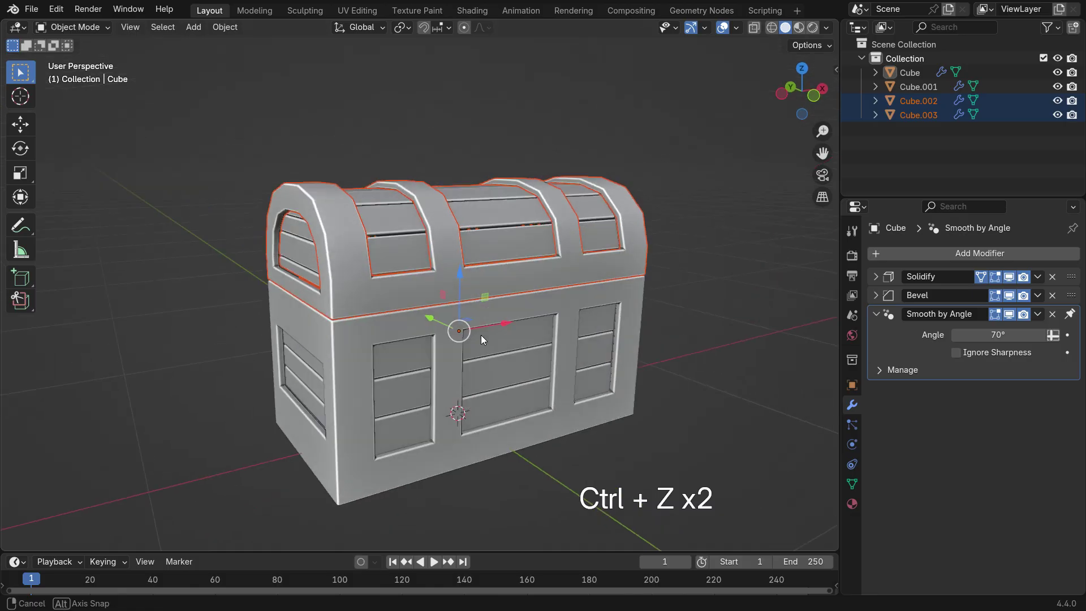
scroll(481, 334, up, 4)
- Deselect everything, add a plane, and move it along the X axis clear of the chest
key(alt+a)
scroll(456, 341, down, 6)
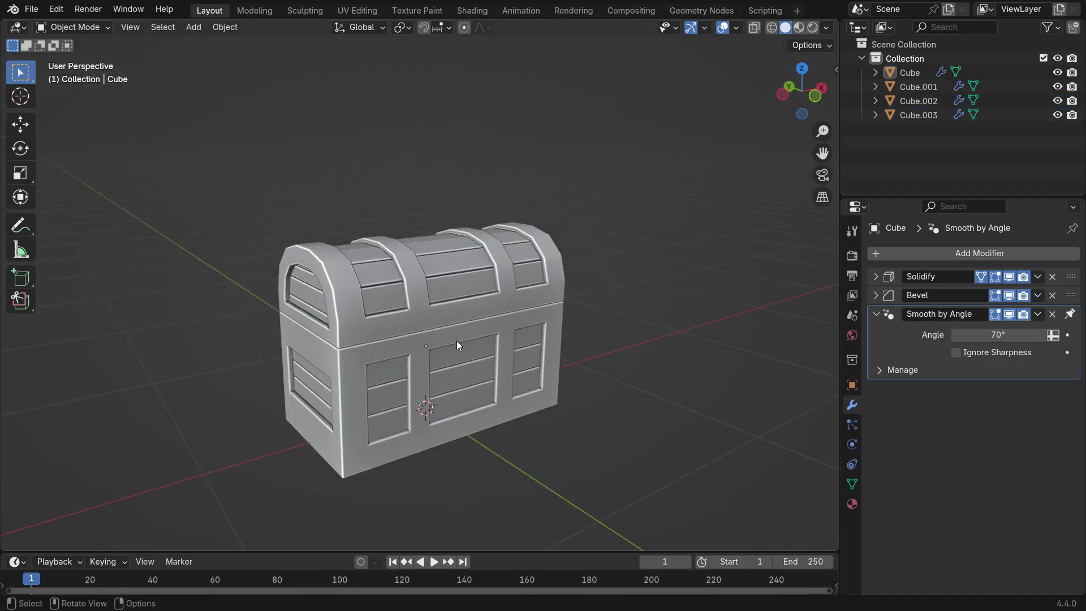
key(shift+a)
mouse_move(365, 216)
click(429, 220)
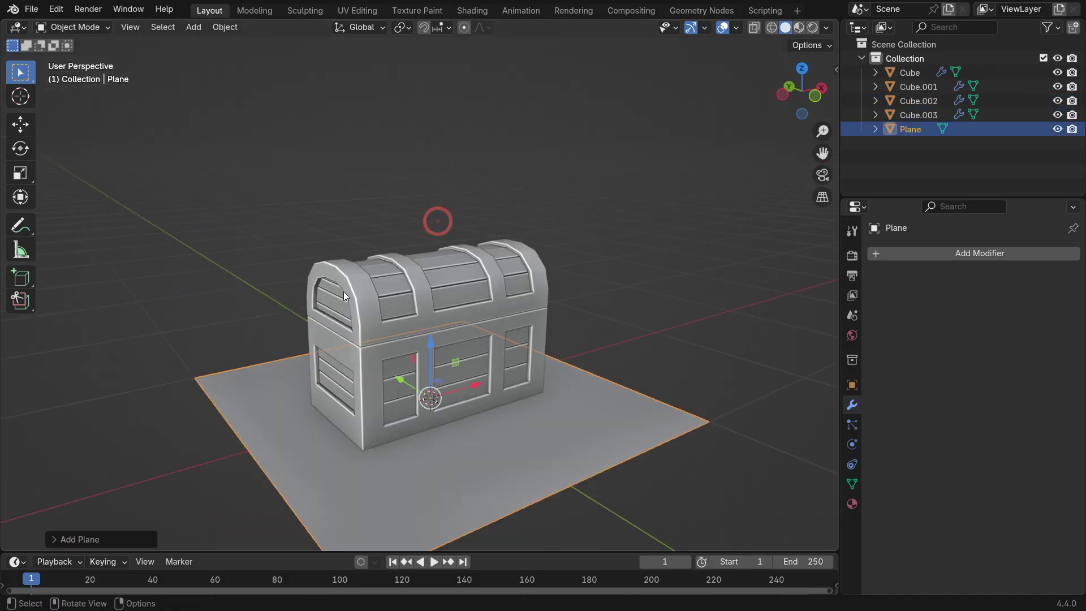
scroll(300, 327, down, 3)
key(g)
drag(504, 333, 572, 318)
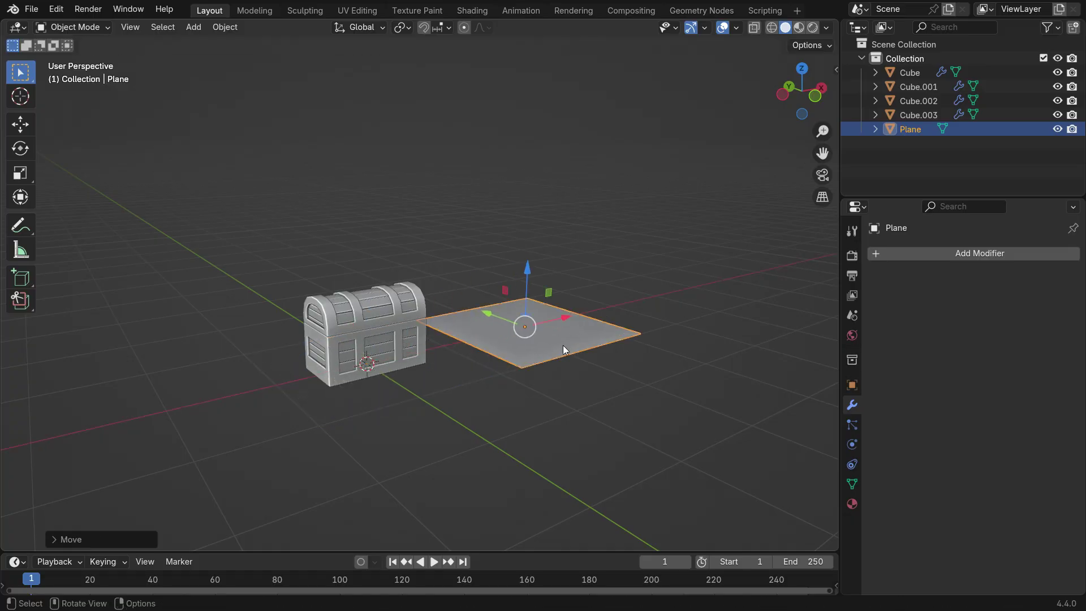
- In Edit Mode, scale the plane down and rotate it about the Y axis so it stands upright
middle_drag(565, 349, 508, 388)
scroll(541, 328, up, 2)
key(Tab)
key(s)
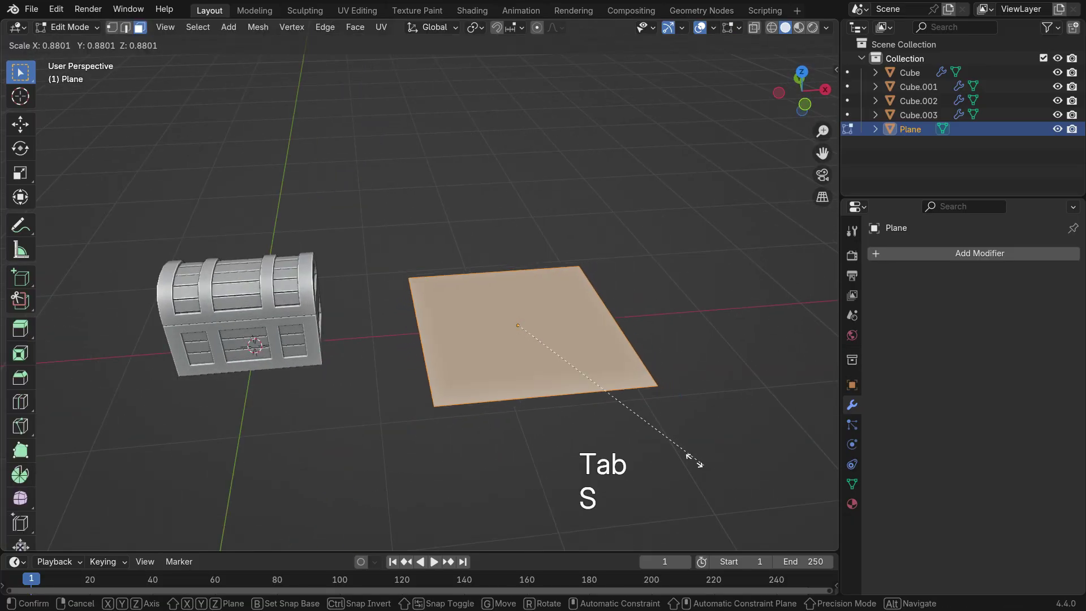
click(584, 360)
key(r)
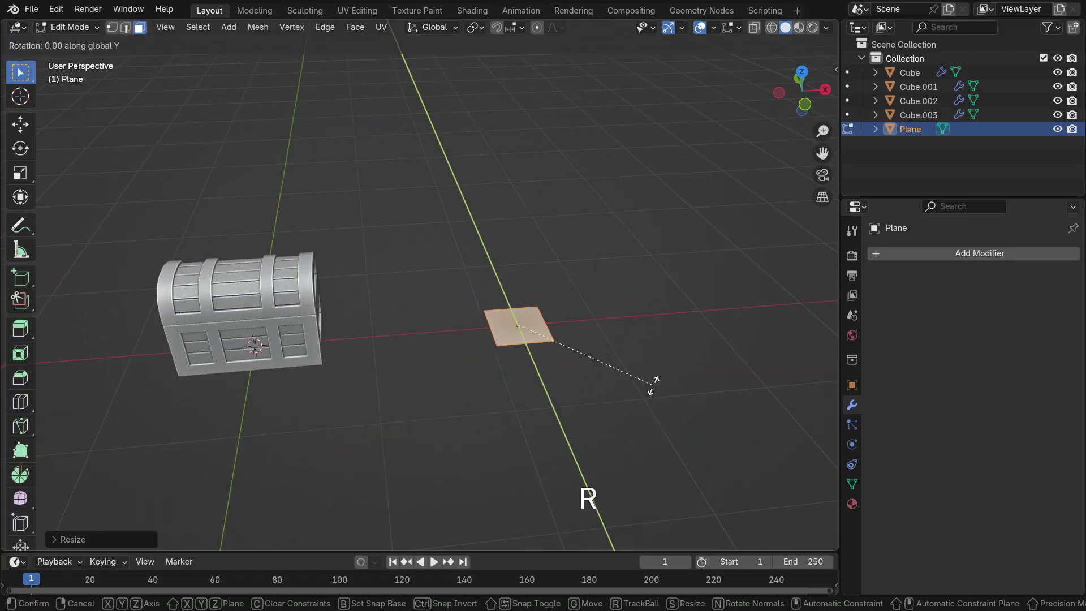
click(653, 385)
- In right view, reduce the plane's height along Z and delete only its face, keeping the outline
key(KP_3)
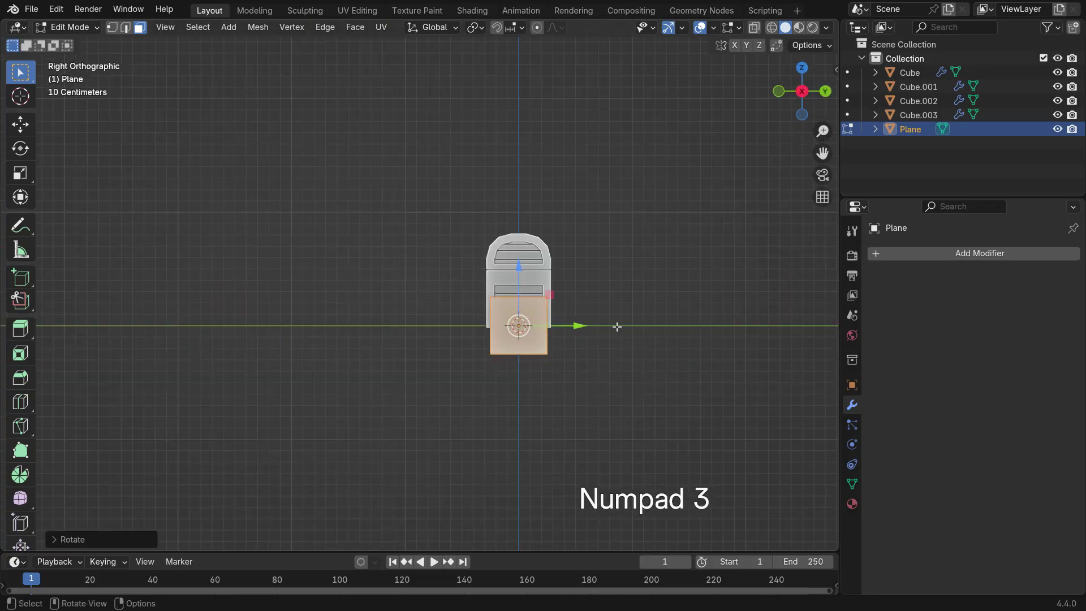
scroll(616, 327, up, 6)
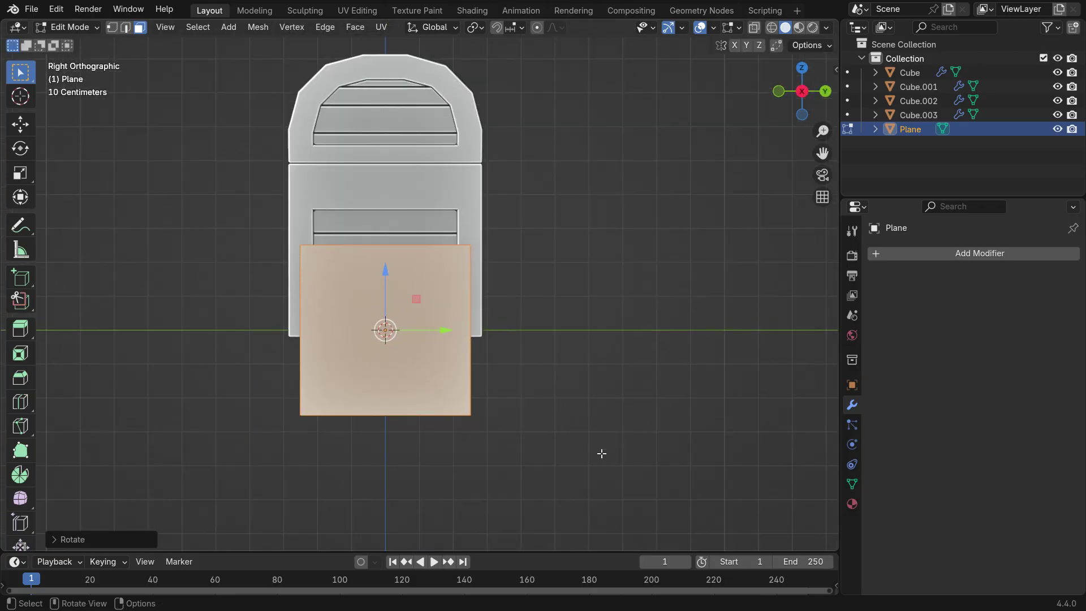
key(s)
key(z)
click(551, 416)
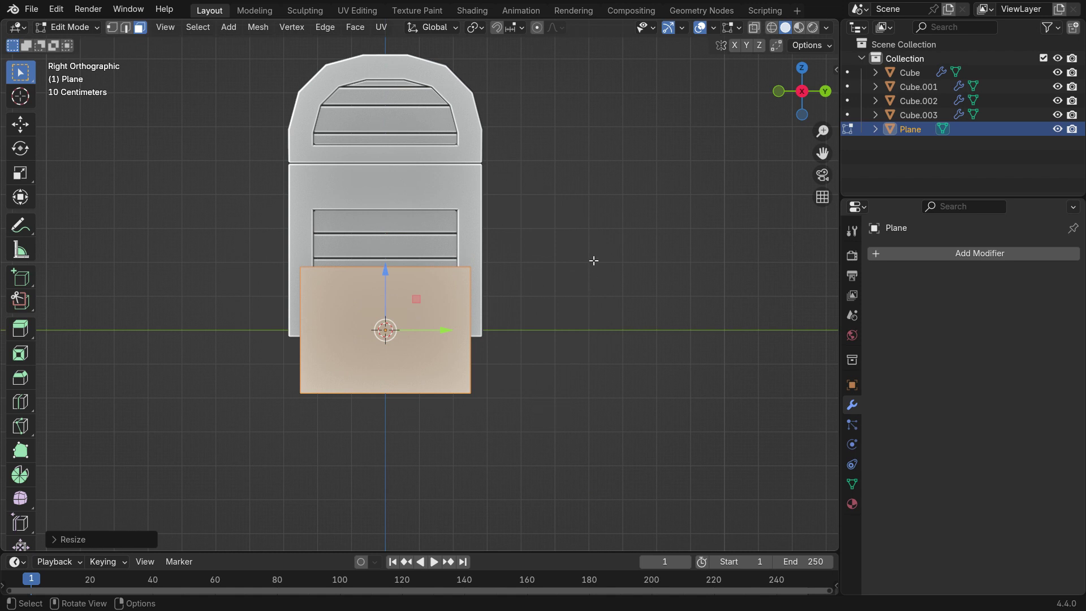
key(Delete)
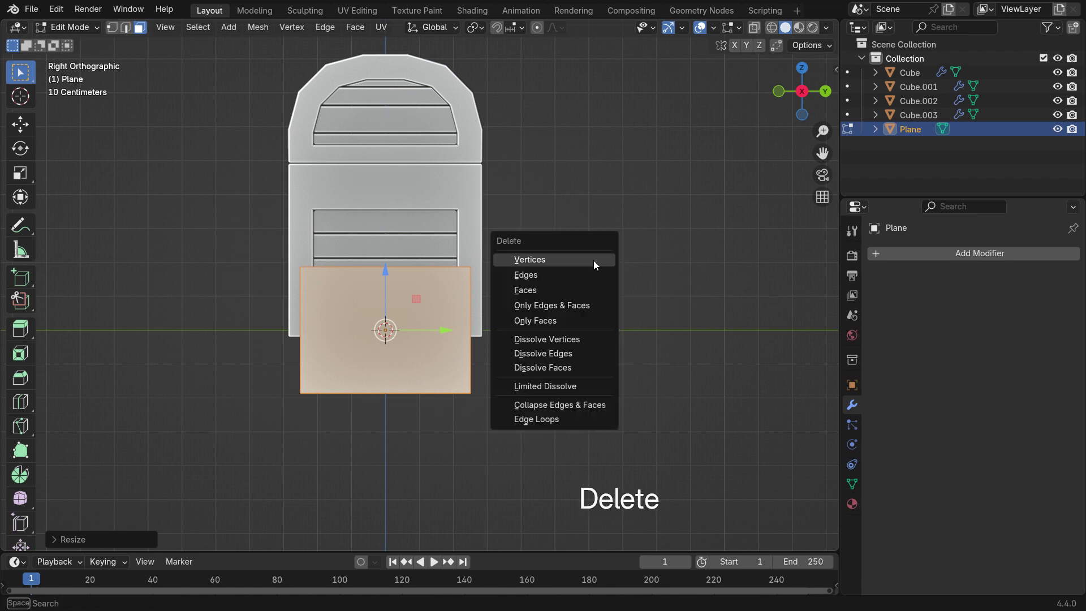
click(578, 319)
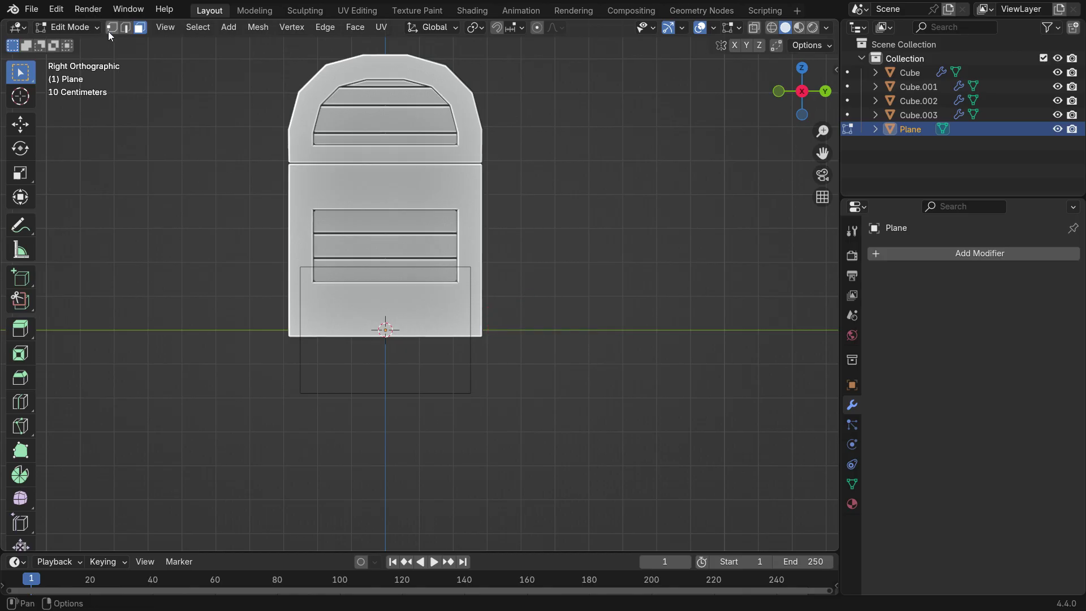
- Select the outline's two upper vertices and scale them to about 0.80 along Y
scroll(408, 255, up, 2)
drag(232, 249, 574, 338)
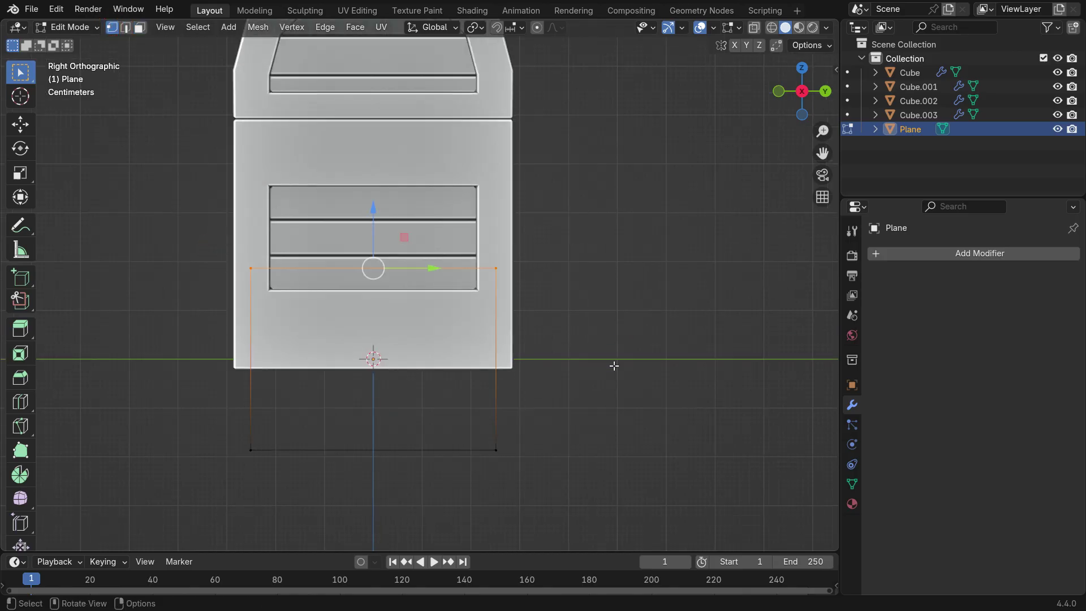
key(s)
key(y)
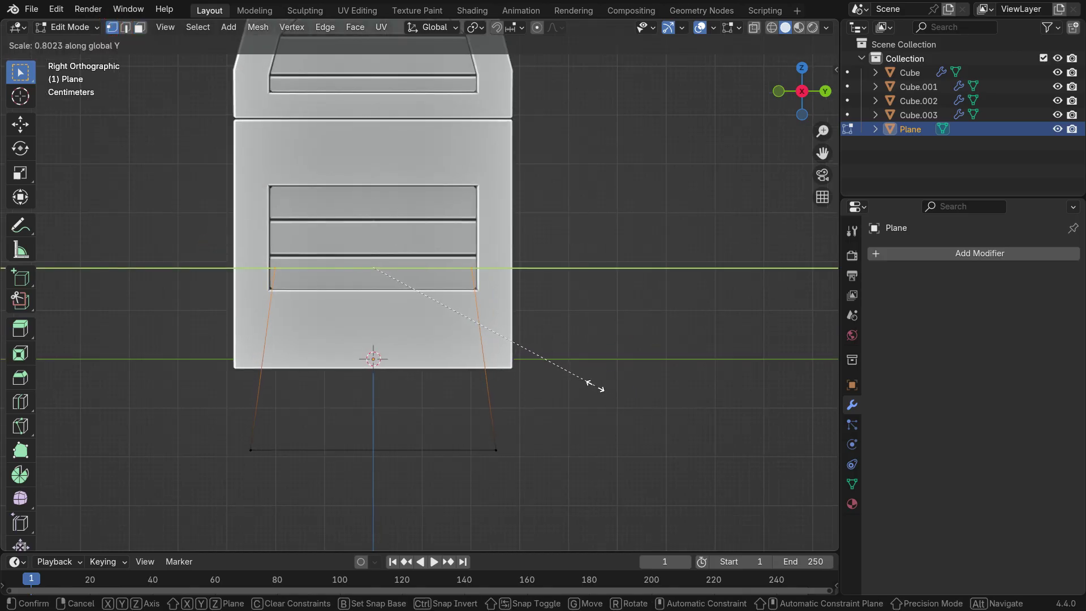
click(593, 384)
- Bevel all four outline vertices with 4 segments and an offset of about 0.06 m
drag(205, 216, 598, 515)
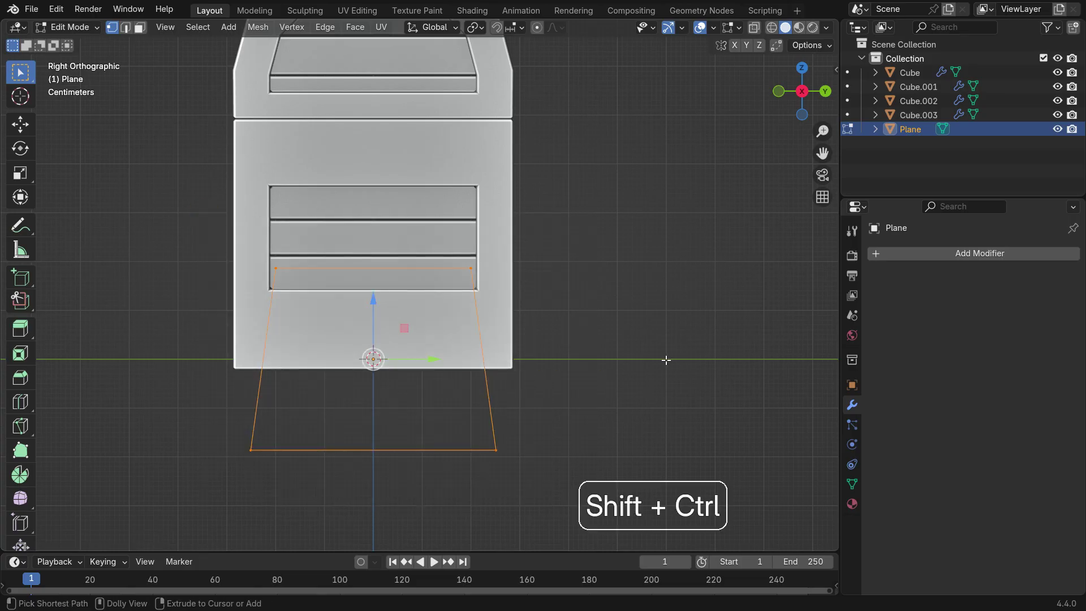
key(ctrl+shift+b)
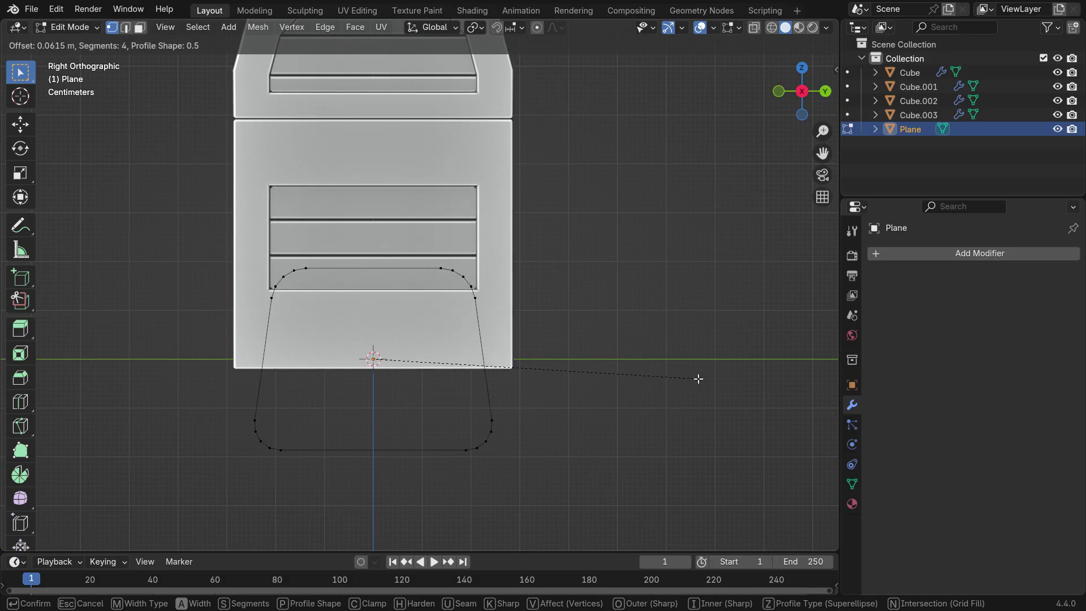
click(699, 378)
- Leave Edit Mode and convert the rounded outline to a curve
key(Tab)
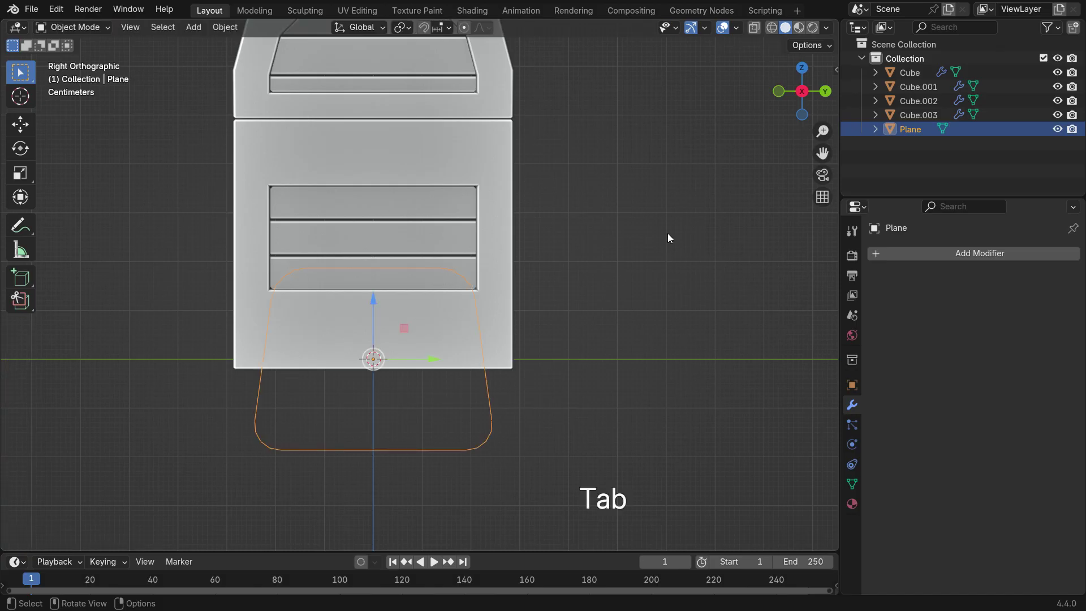
right_click(667, 216)
mouse_move(673, 262)
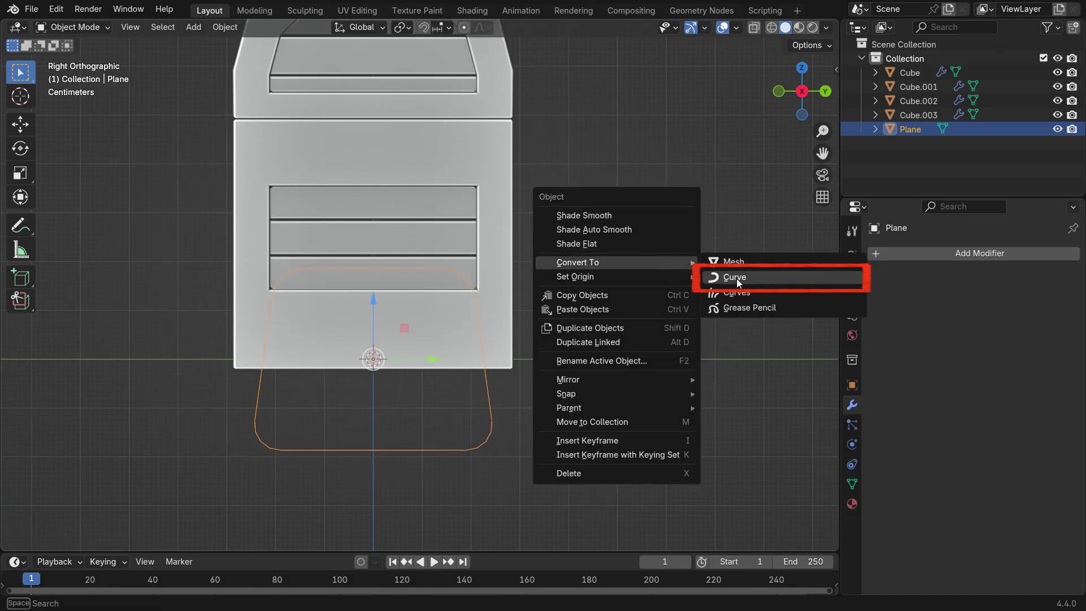
click(735, 280)
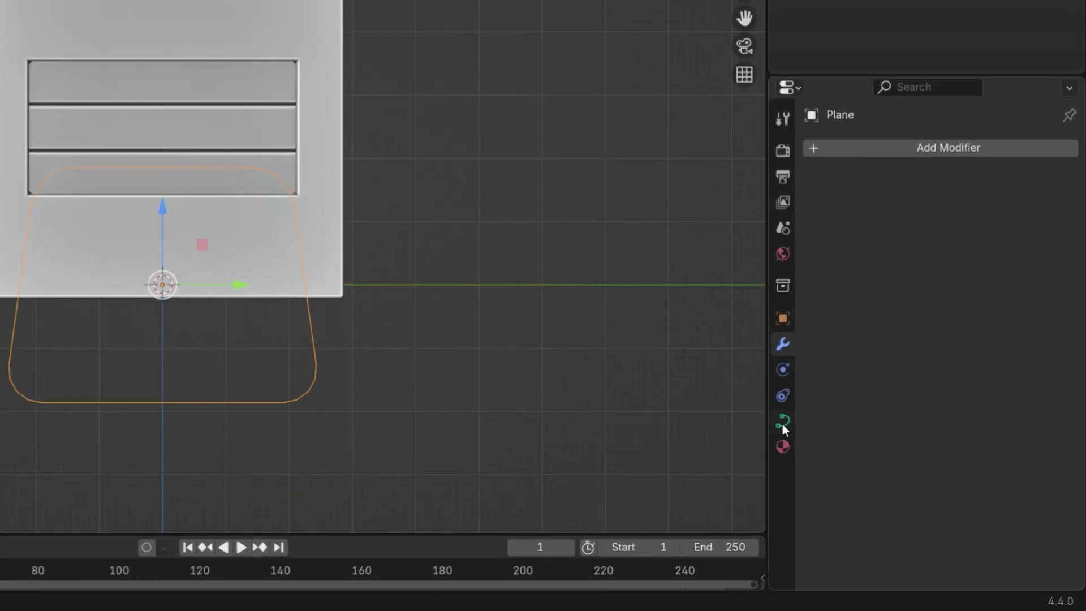
- Give the curve a round geometry bevel with a depth of 0.029 m
click(844, 459)
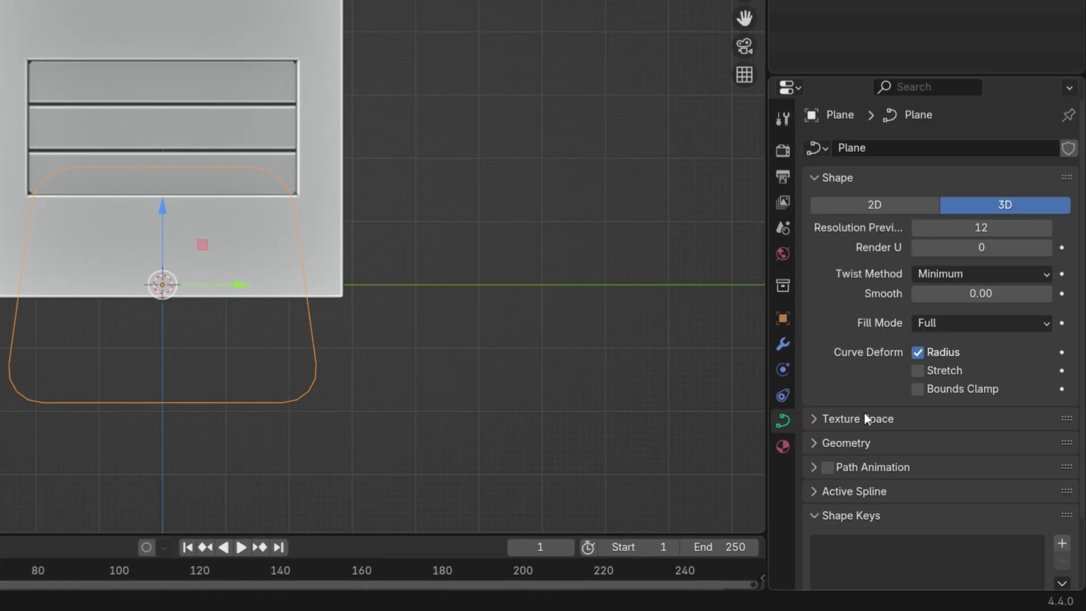
click(895, 477)
scroll(895, 477, down, 5)
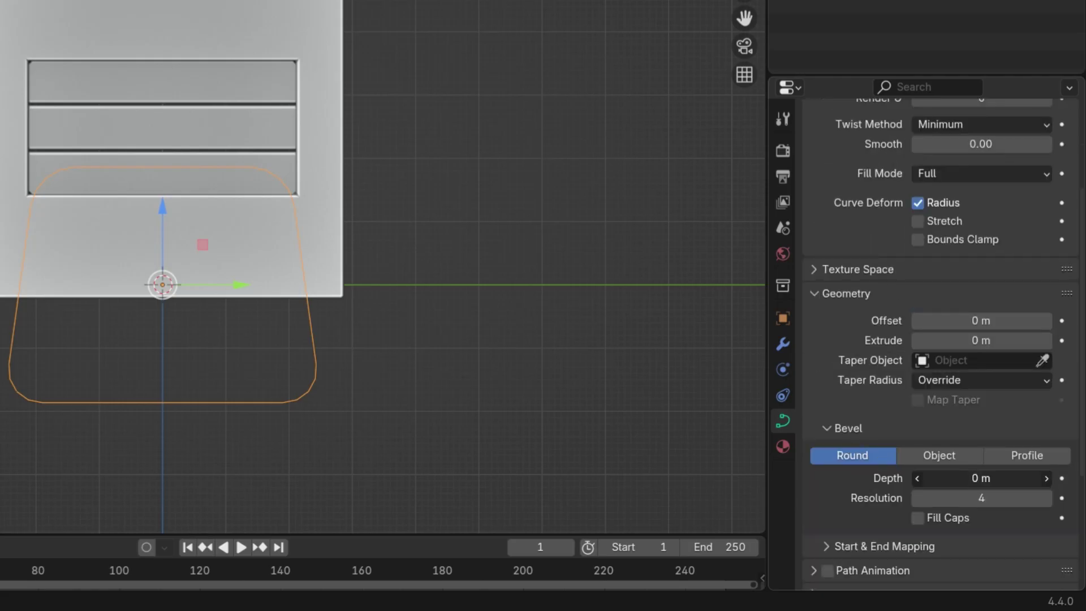
shift+drag(981, 478, 1020, 478)
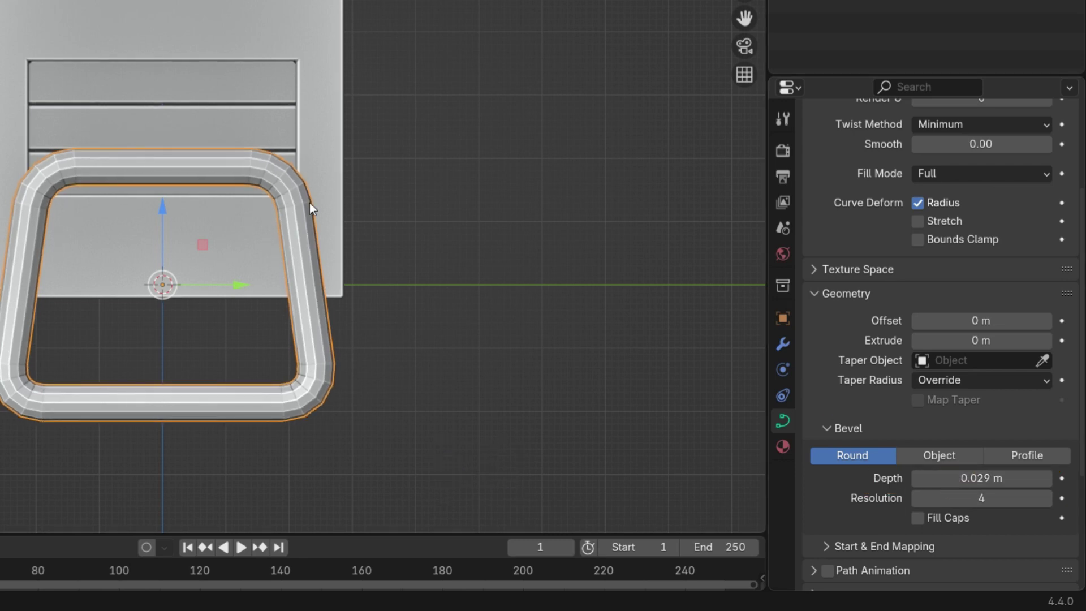
- Convert the handle's bevelled curve to a mesh
scroll(281, 237, down, 1)
right_click(488, 90)
mouse_move(487, 87)
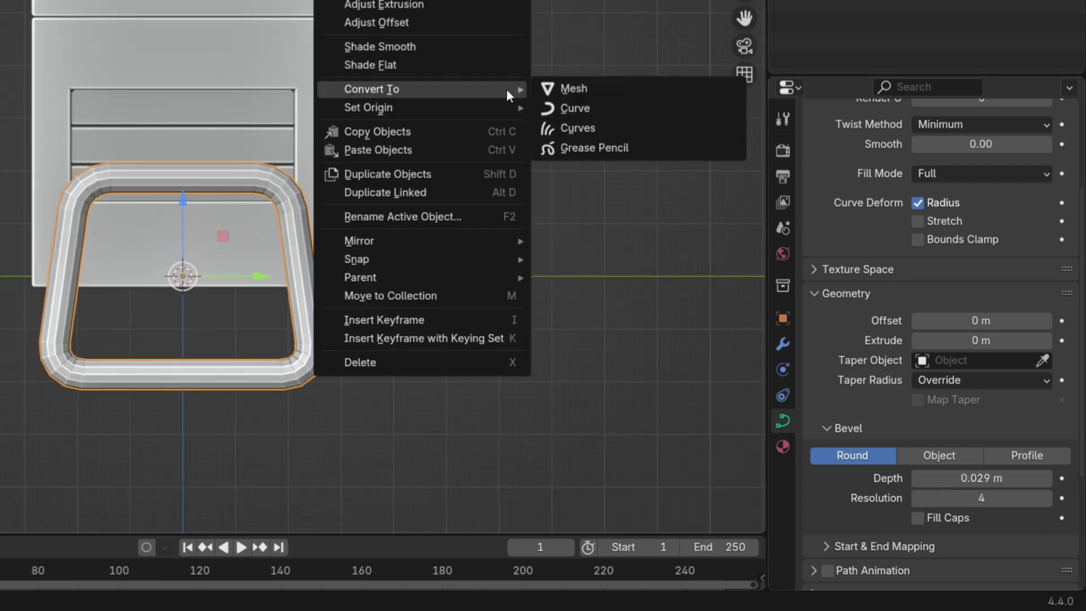
click(592, 91)
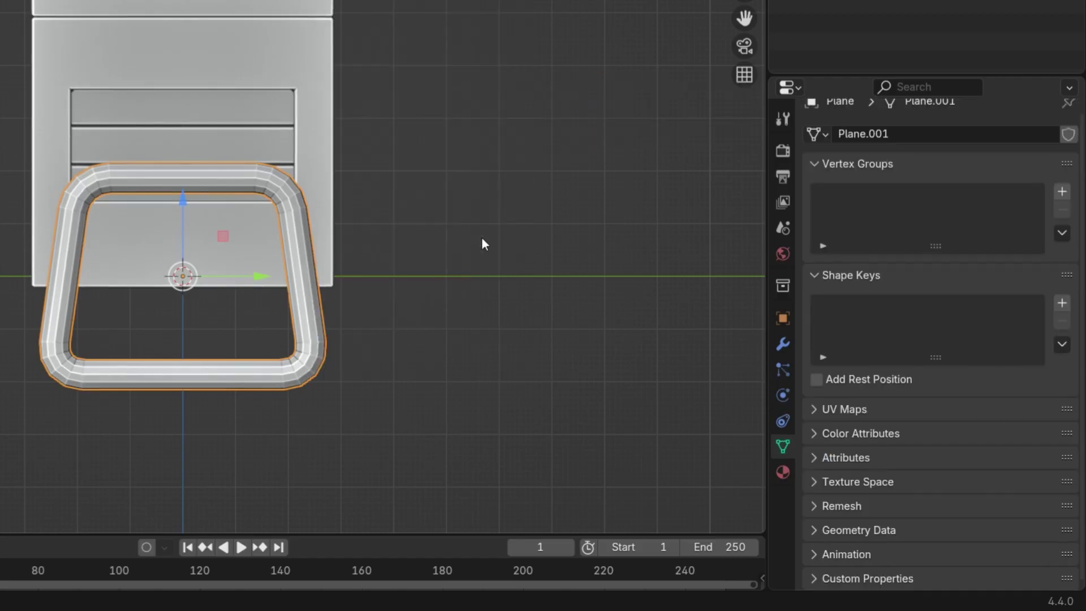
- In Edit Mode, select the faces around the handle's straight upper bar and duplicate them in place
key(Tab)
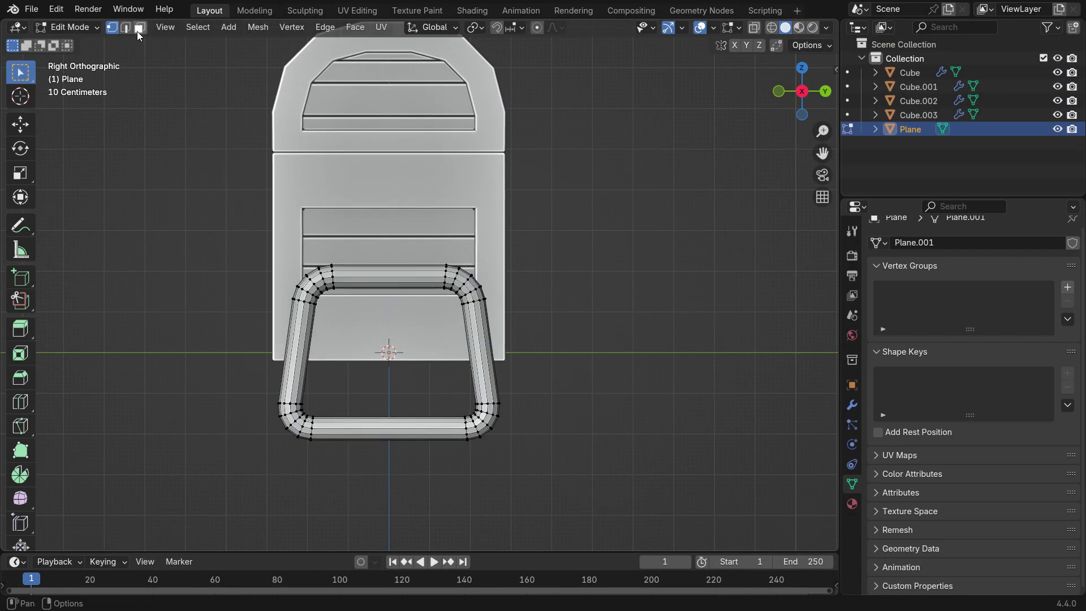
scroll(373, 275, up, 2)
alt+click(373, 272)
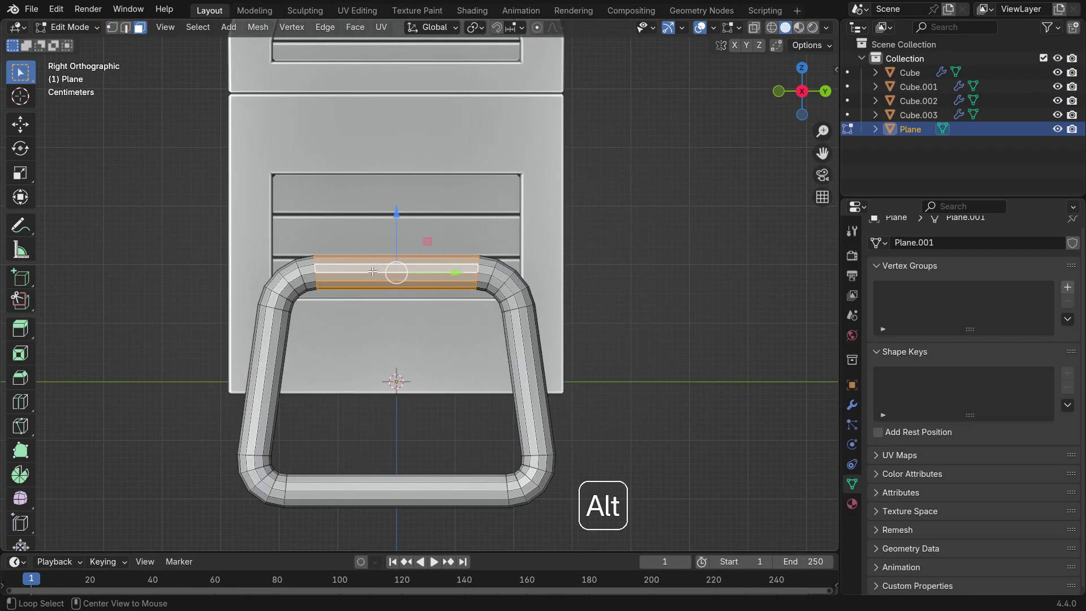
key(shift+d)
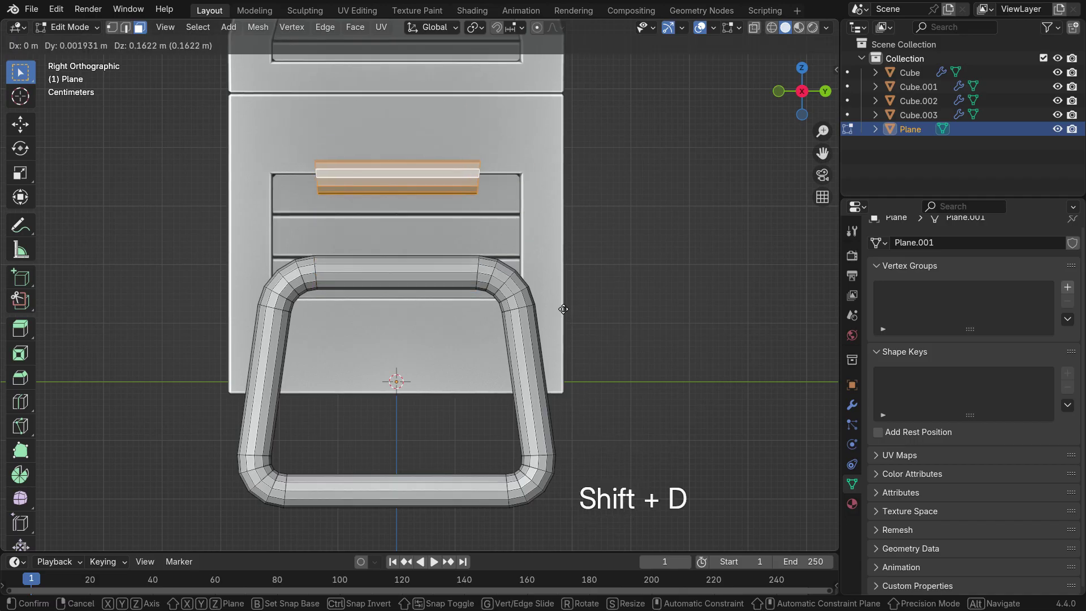
right_click(484, 317)
- Scale the duplicated bar section to about 1.43 in X and Z, leaving Y locked, to form a sleeve
scroll(484, 318, up, 2)
key(s)
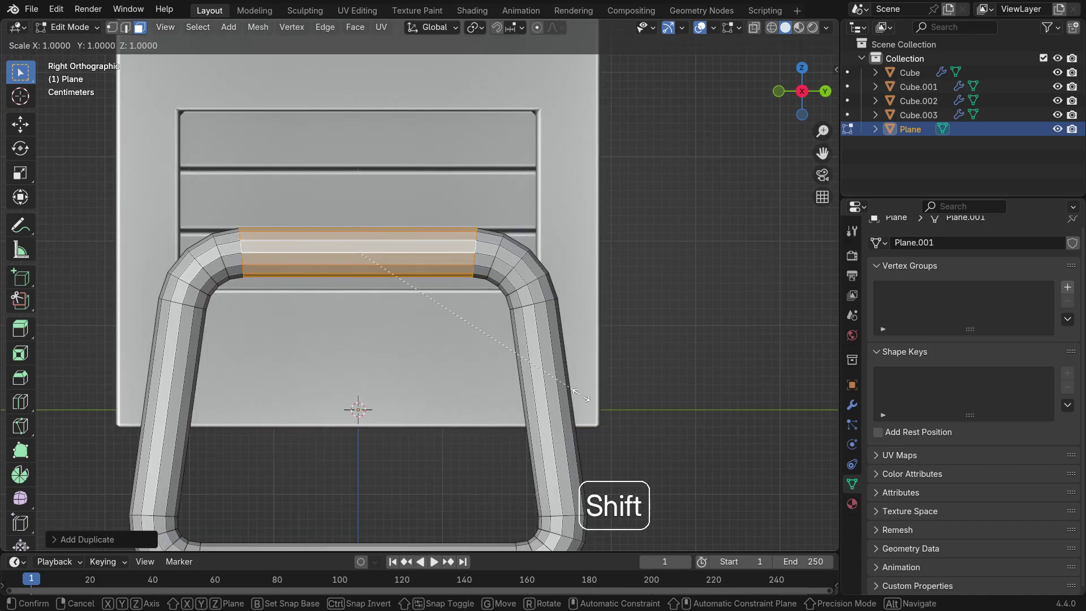
key(shift+y)
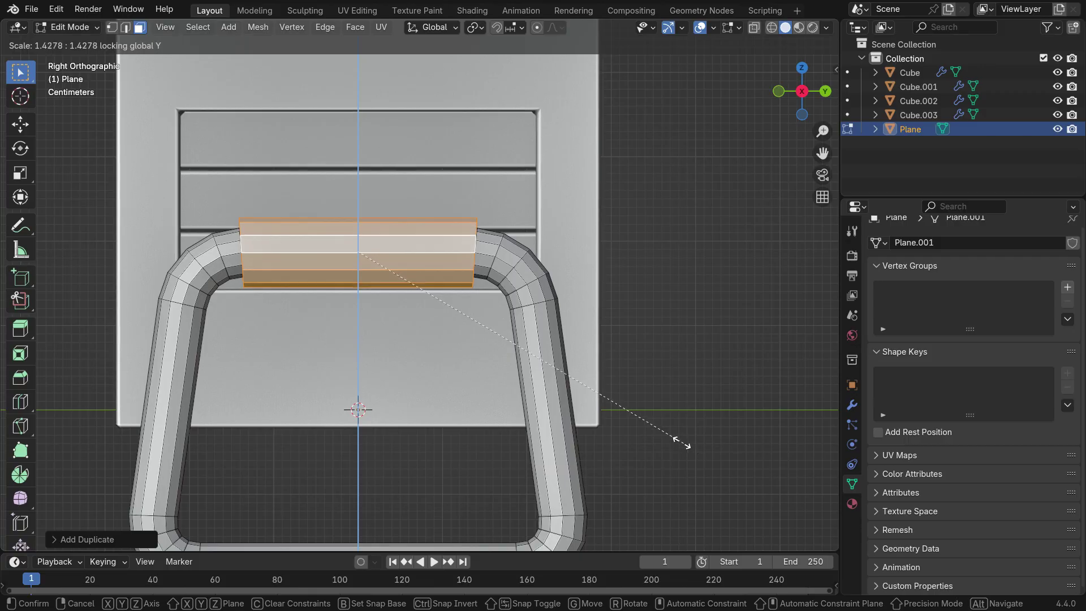
click(678, 440)
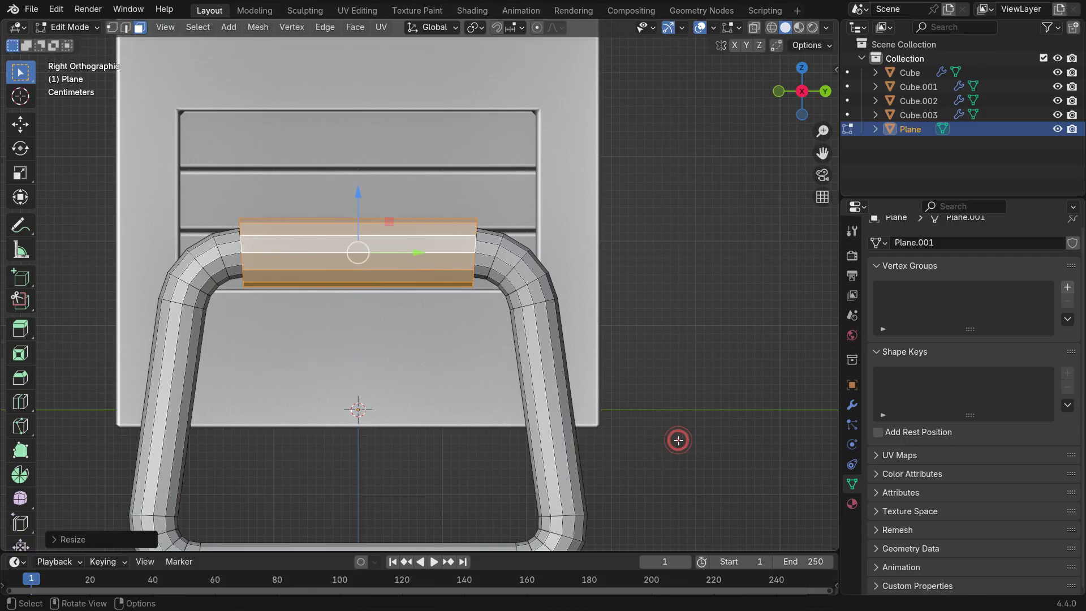
- Select the edge loop at the sleeve's positive-Y end and flatten it by scaling to 0 along Y
click(112, 28)
scroll(498, 256, up, 2)
click(690, 260)
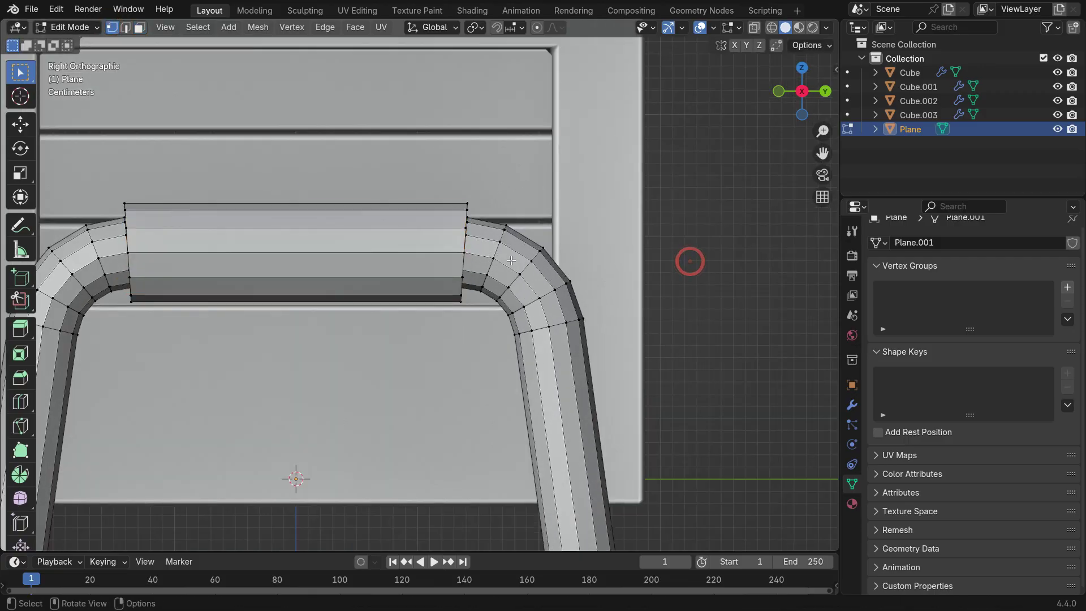
alt+click(464, 283)
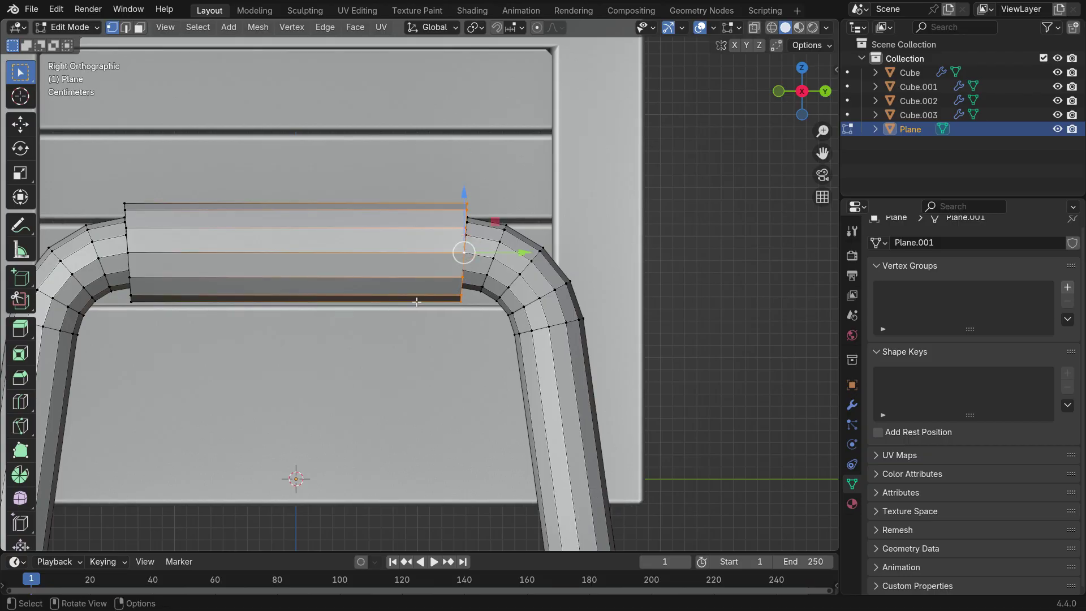
key(s)
key(y)
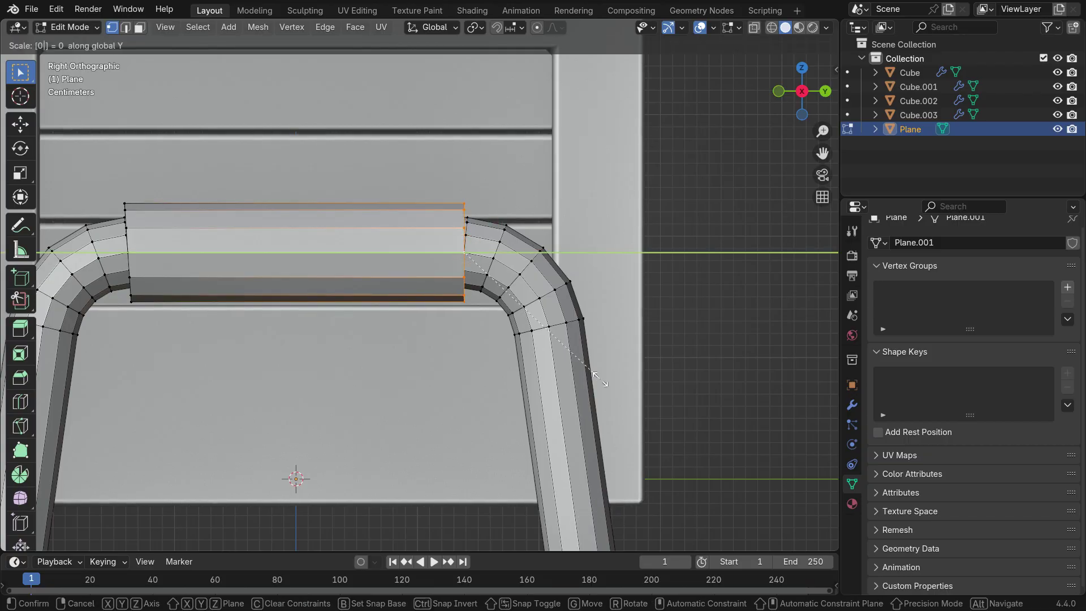
key(Return)
- Select the edge loop at the sleeve's opposite, negative-Y end and flatten it by scaling to 0 along Y
scroll(659, 393, down, 2)
scroll(362, 315, up, 4)
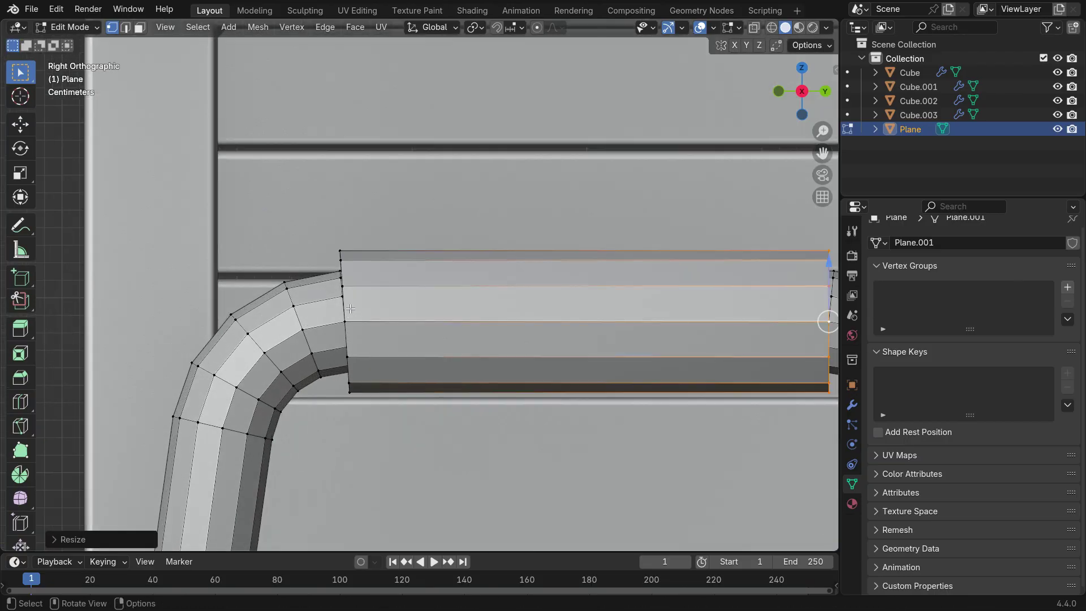
alt+click(345, 315)
middle_drag(552, 278, 482, 174)
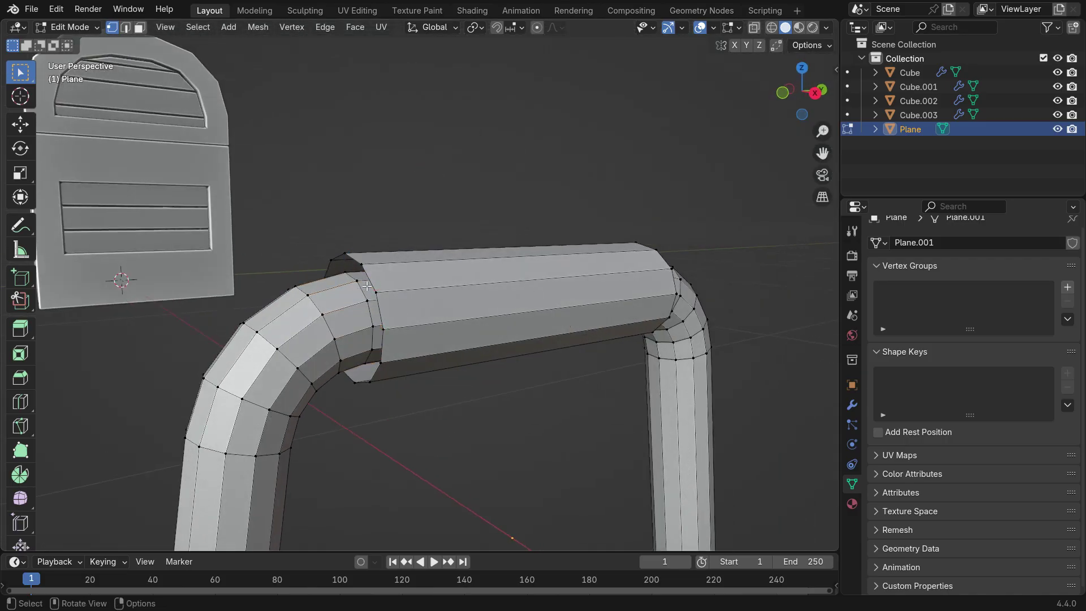
key(s)
key(y)
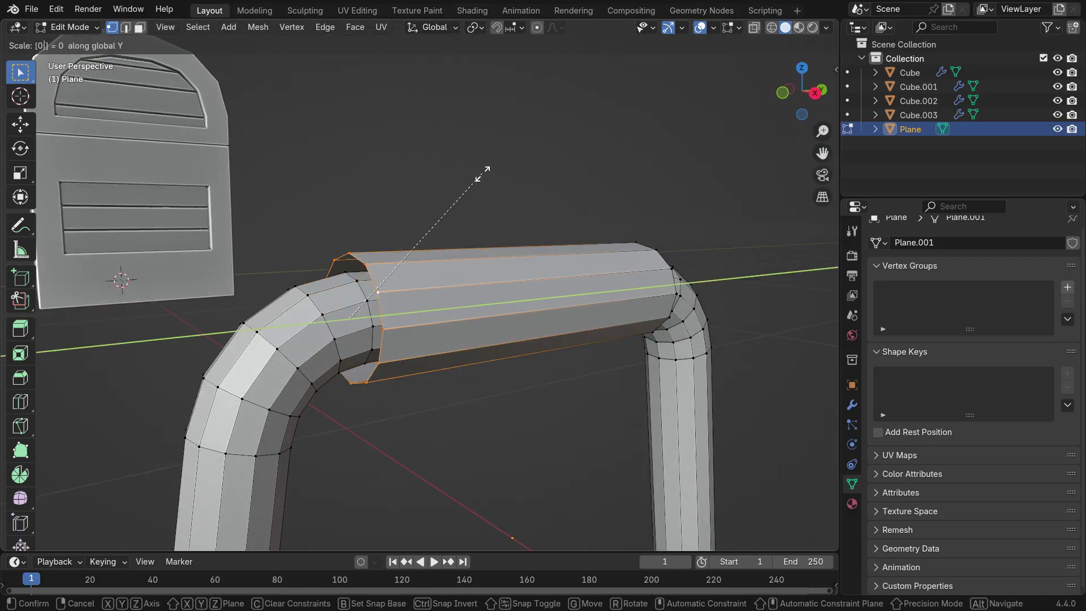
click(483, 173)
- Select the whole linked sleeve and rotate it in front view until its side face stands vertical
scroll(486, 255, down, 3)
middle_drag(505, 334, 484, 347)
scroll(492, 389, up, 1)
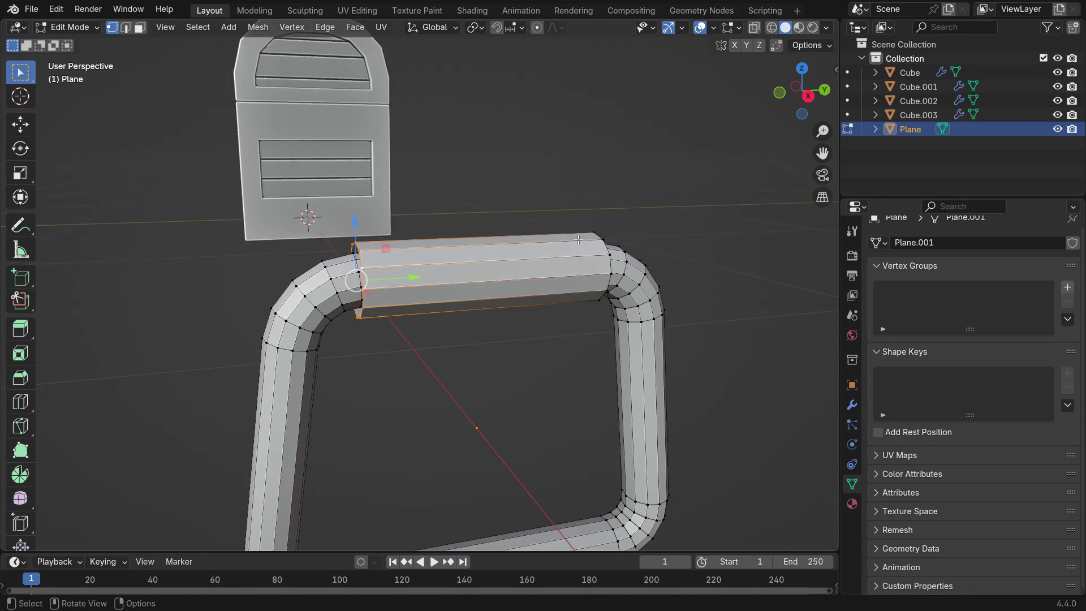
key(ctrl+l)
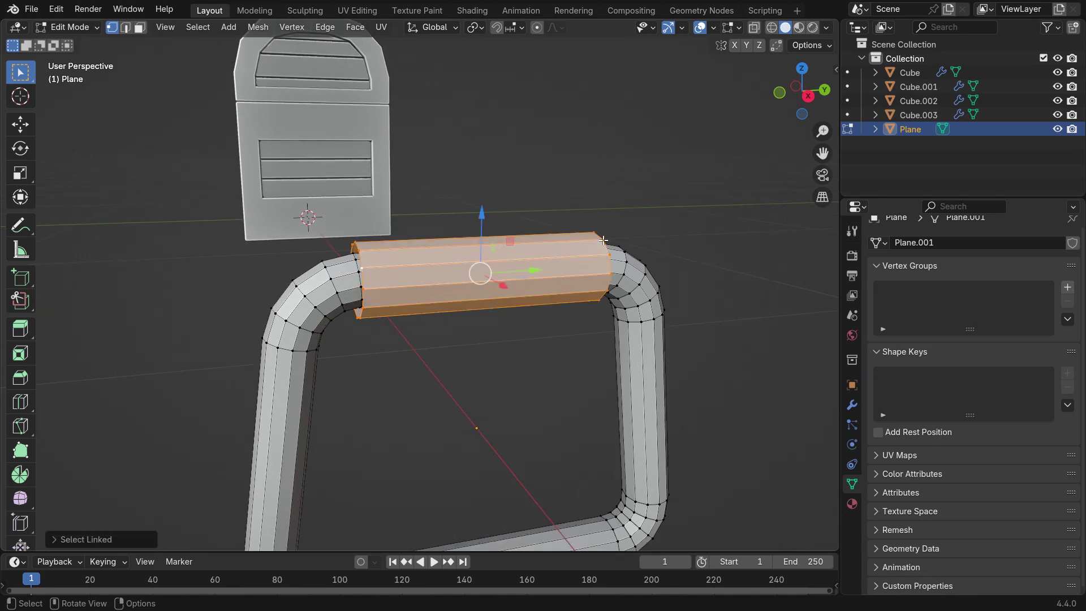
key(KP_1)
scroll(500, 315, up, 3)
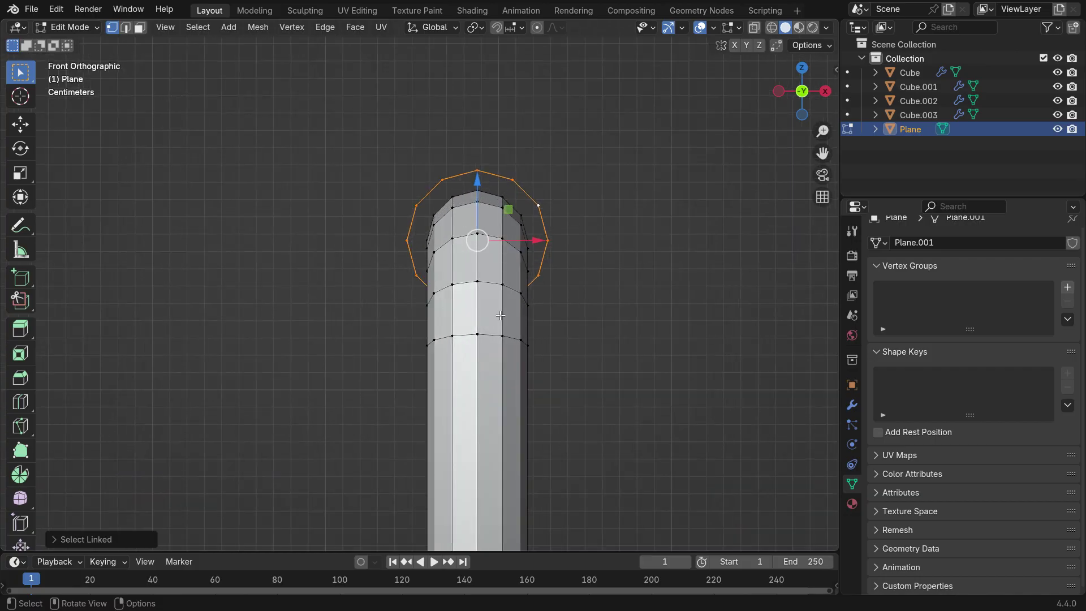
key(r)
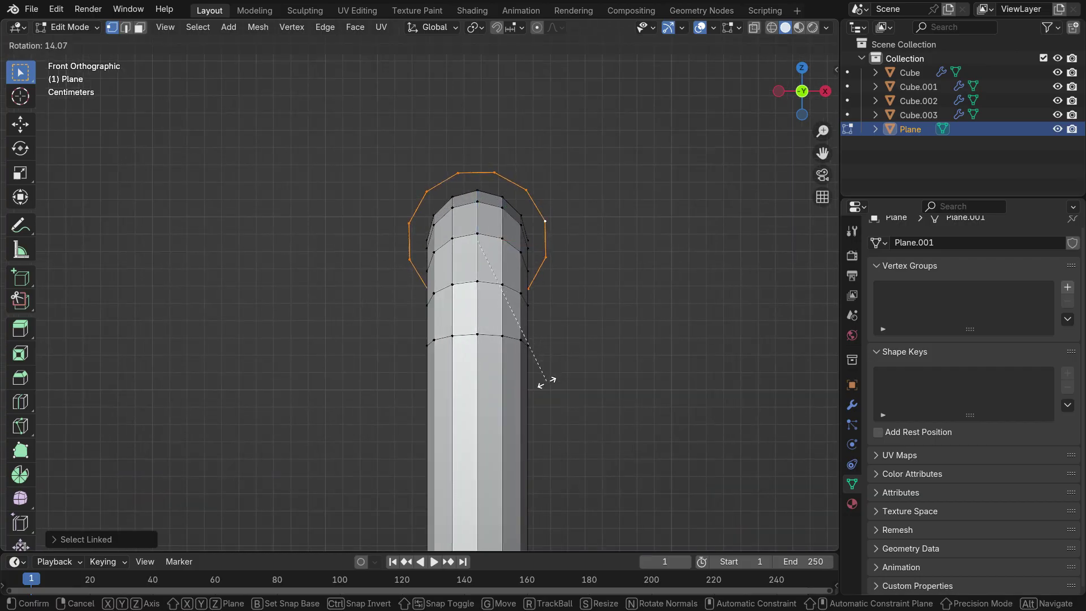
click(546, 382)
scroll(396, 234, up, 8)
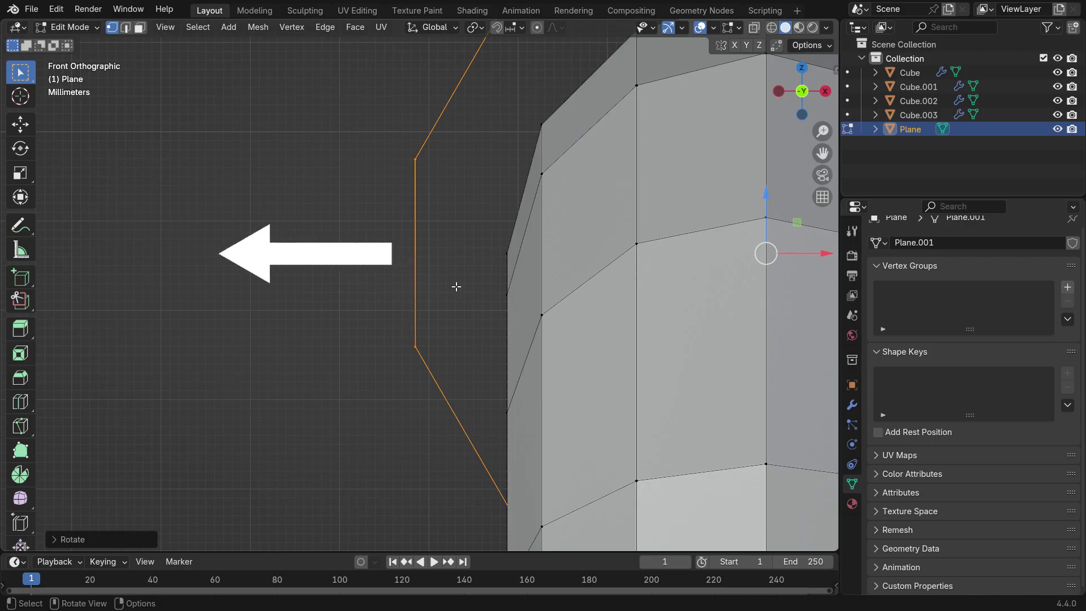
- Extrude the sleeve's faces outward along their normals to give it a thin wall
scroll(457, 286, down, 10)
middle_drag(436, 290, 347, 198)
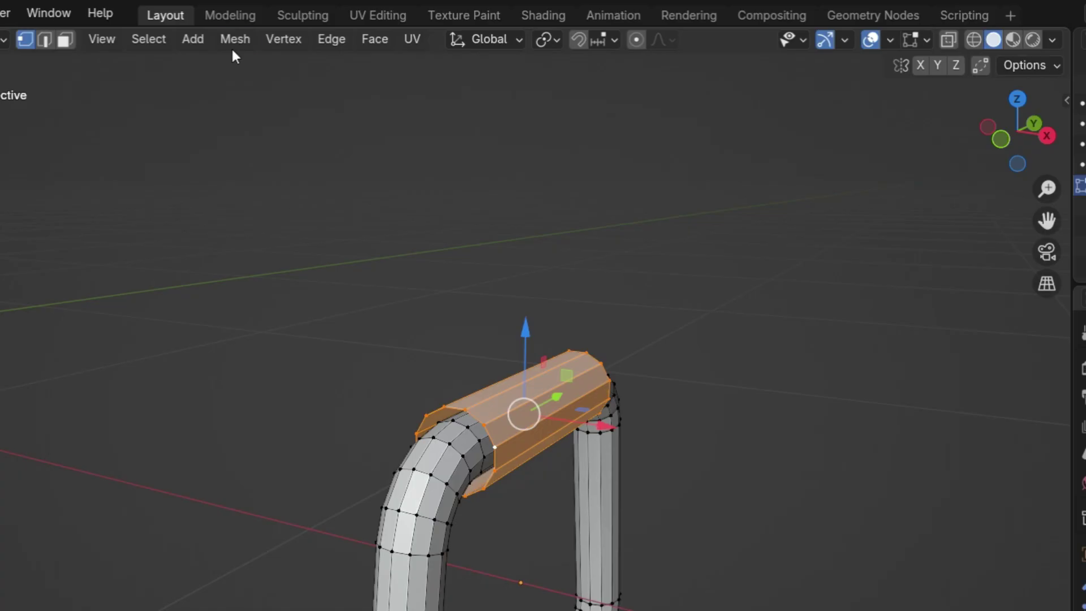
click(257, 27)
mouse_move(298, 177)
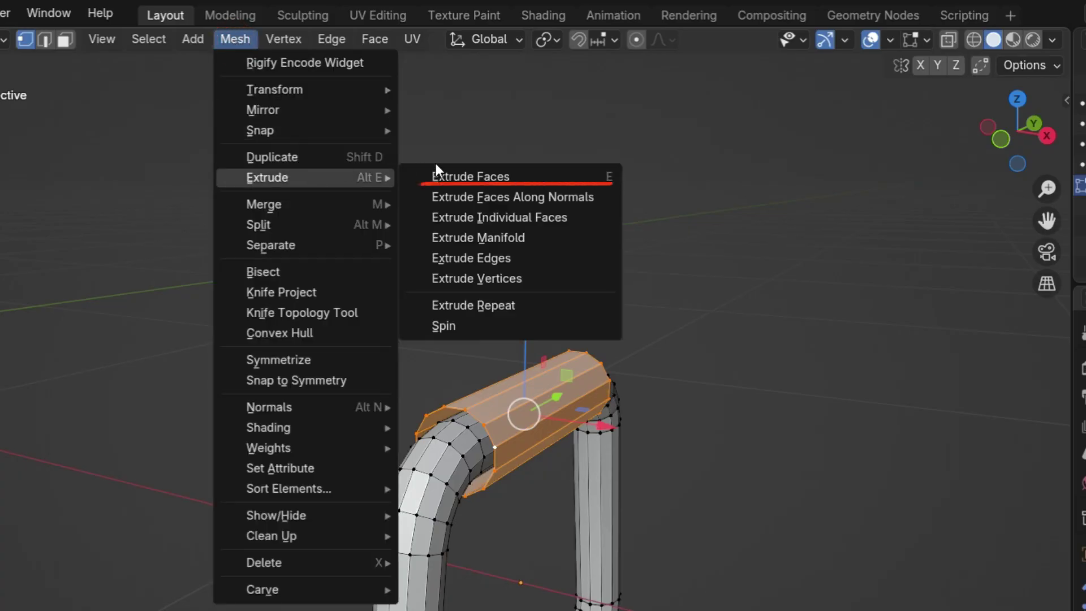
click(514, 198)
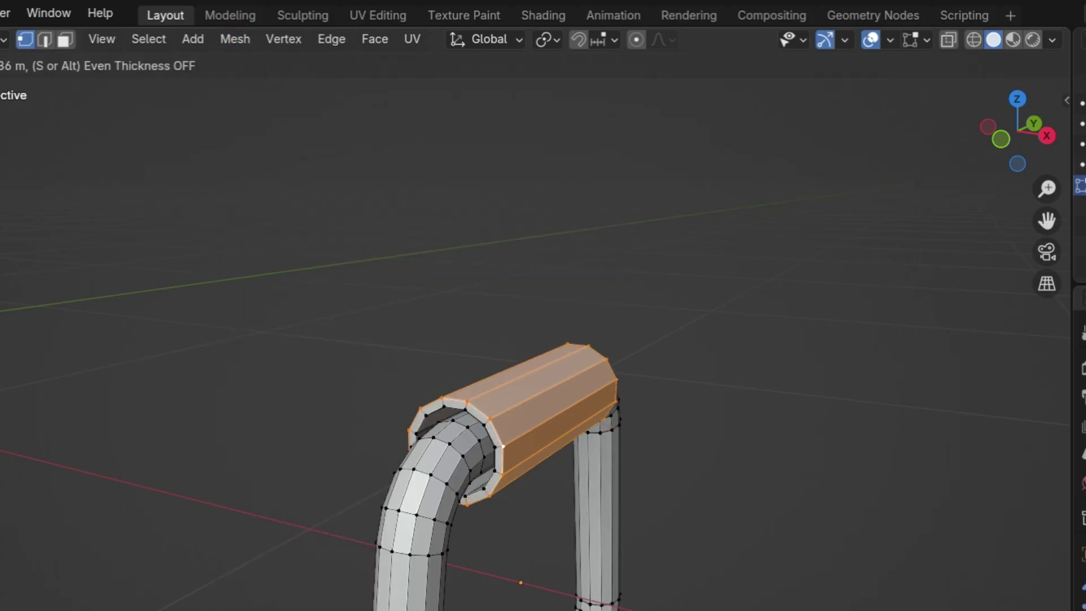
click(561, 500)
- Extrude the sleeve's vertical side face a short distance toward the chest
middle_drag(561, 500, 649, 481)
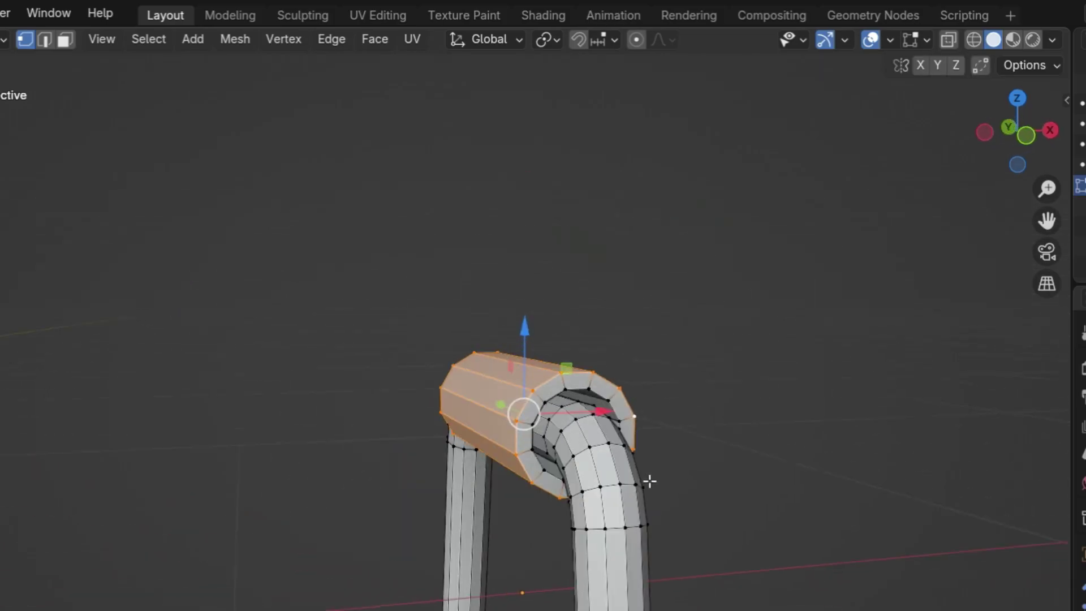
click(482, 437)
key(e)
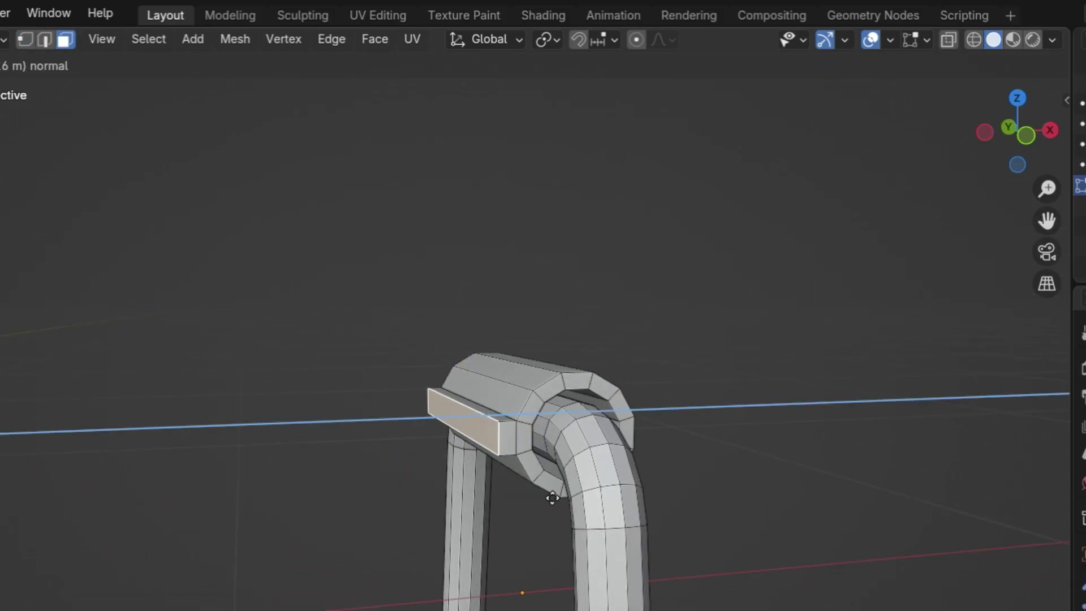
click(549, 502)
- Extrude the side face in place, scale it up into a wide mounting plate, and adjust its height along Z
mouse_move(531, 481)
middle_down()
mouse_move(491, 478)
mouse_move(529, 477)
middle_up()
key(e)
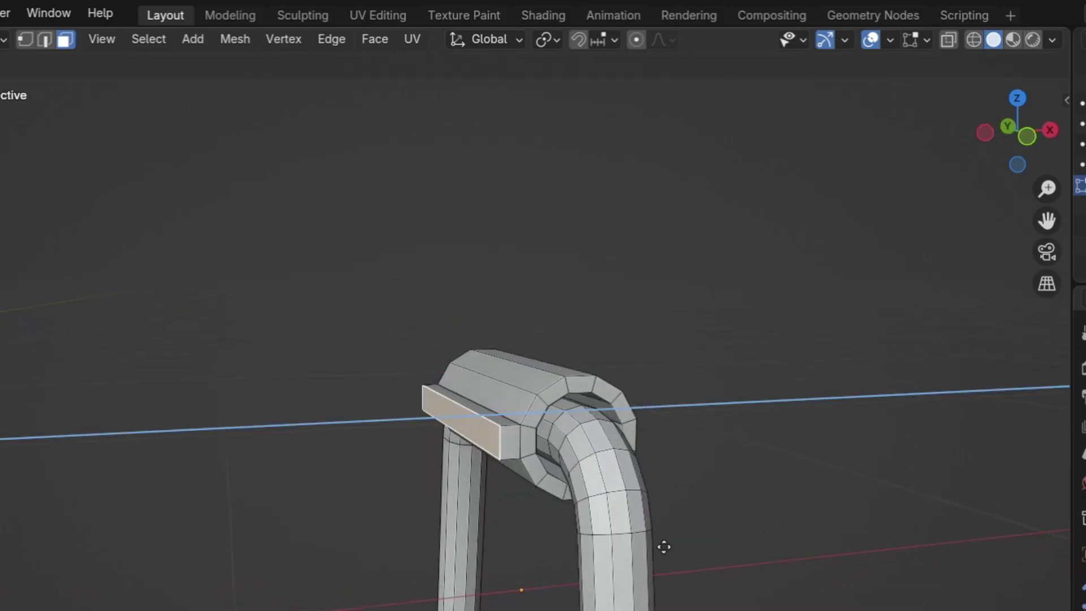
key(s)
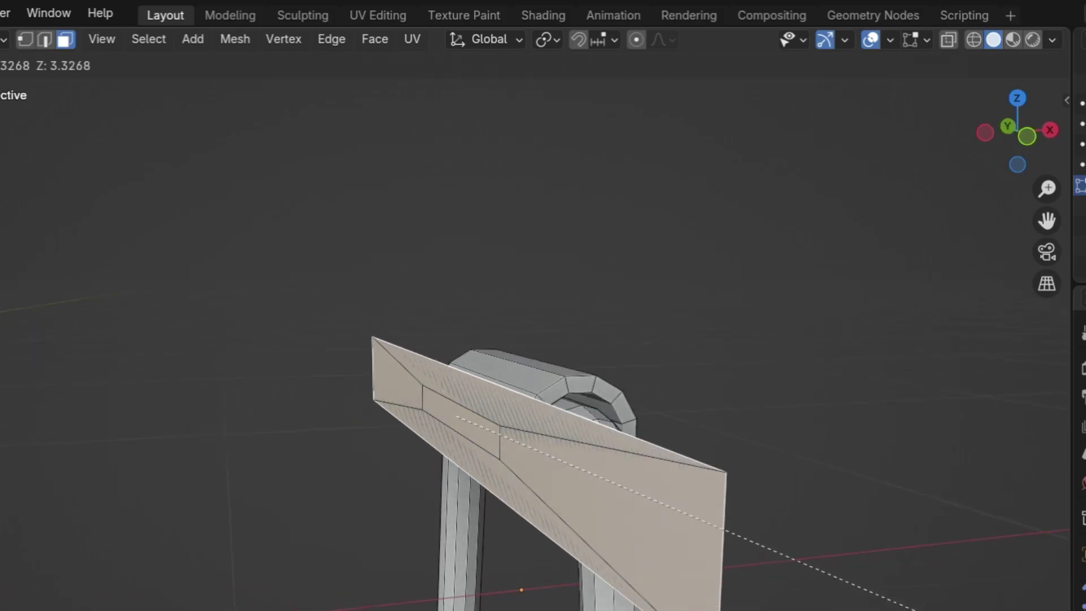
click(304, 497)
mouse_move(532, 610)
middle_down()
mouse_move(456, 594)
mouse_move(531, 606)
middle_up()
key(s)
key(z)
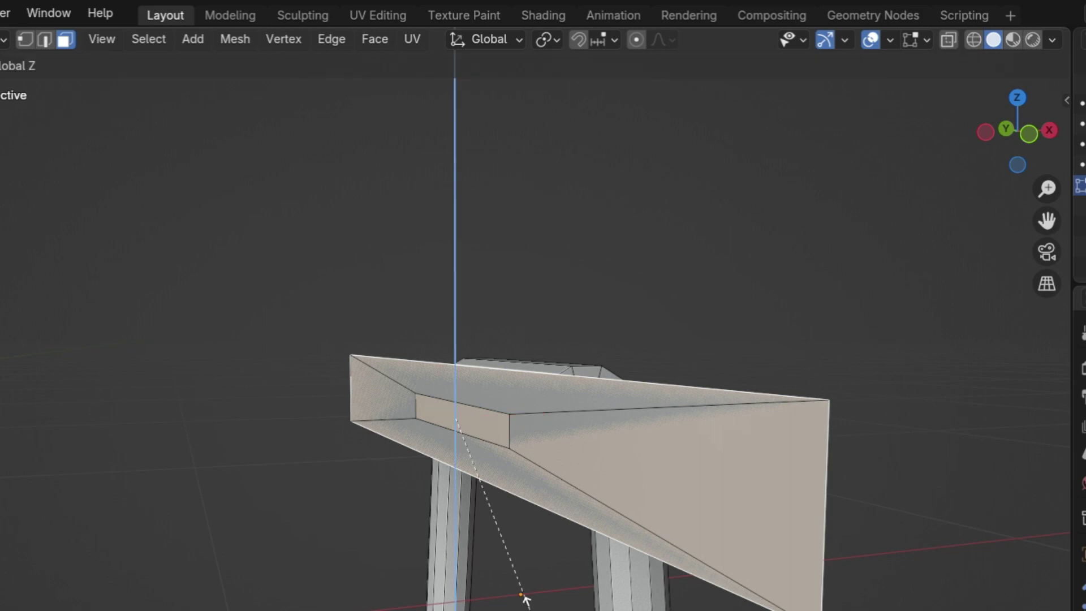
click(497, 523)
- Extrude the mounting plate's face to give it thickness, and delete the hidden back face
middle_drag(497, 524, 586, 452)
key(e)
click(535, 571)
key(x)
click(645, 396)
- Select the entire handle mesh with its sleeve and plate, and scale it down to fit the chest's side
middle_drag(644, 395, 551, 529)
scroll(588, 530, up, 3)
key(a)
drag(626, 490, 336, 418)
key(KP_1)
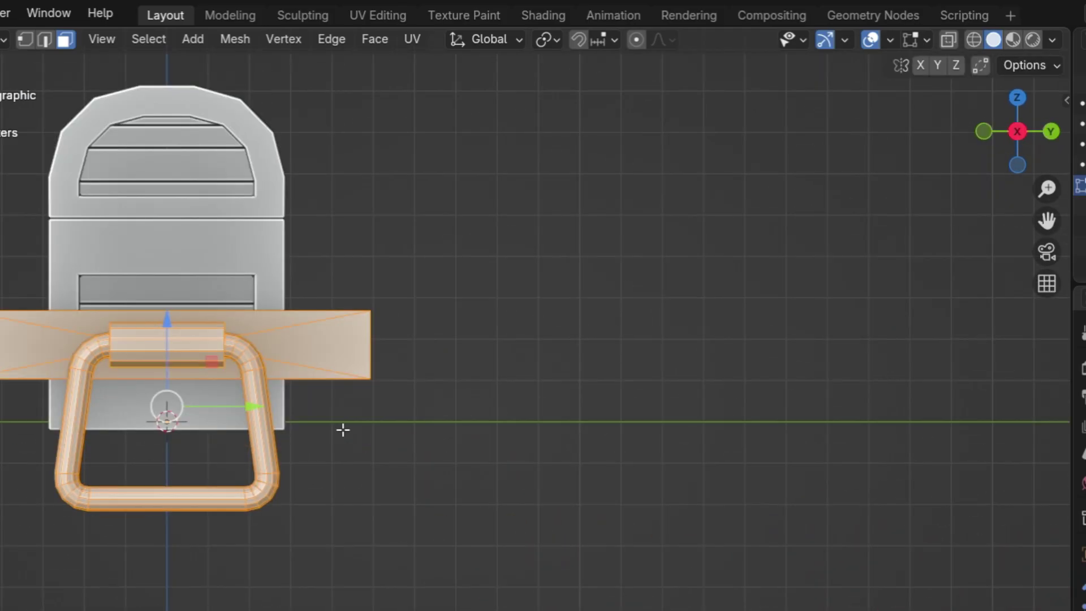
key(s)
click(349, 481)
- Move the handle assembly up along Z and along X until its plate rests against the chest's side
drag(164, 330, 163, 208)
middle_drag(226, 357, 543, 446)
scroll(247, 281, up, 5)
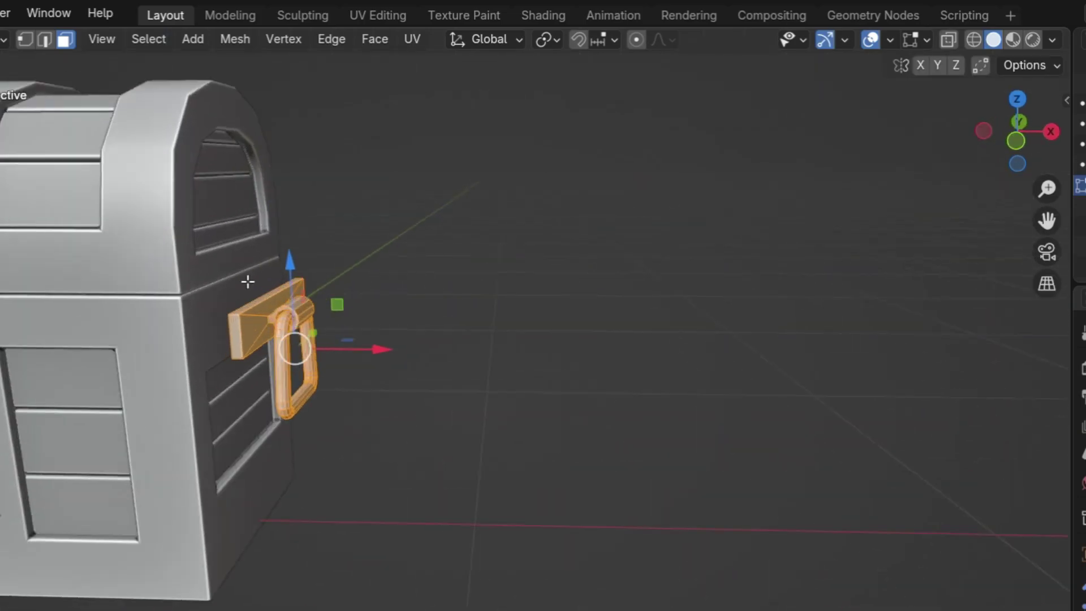
drag(411, 400, 356, 417)
middle_drag(356, 417, 295, 460)
- Leave Edit Mode and apply Shade Auto Smooth to the handle
key(Tab)
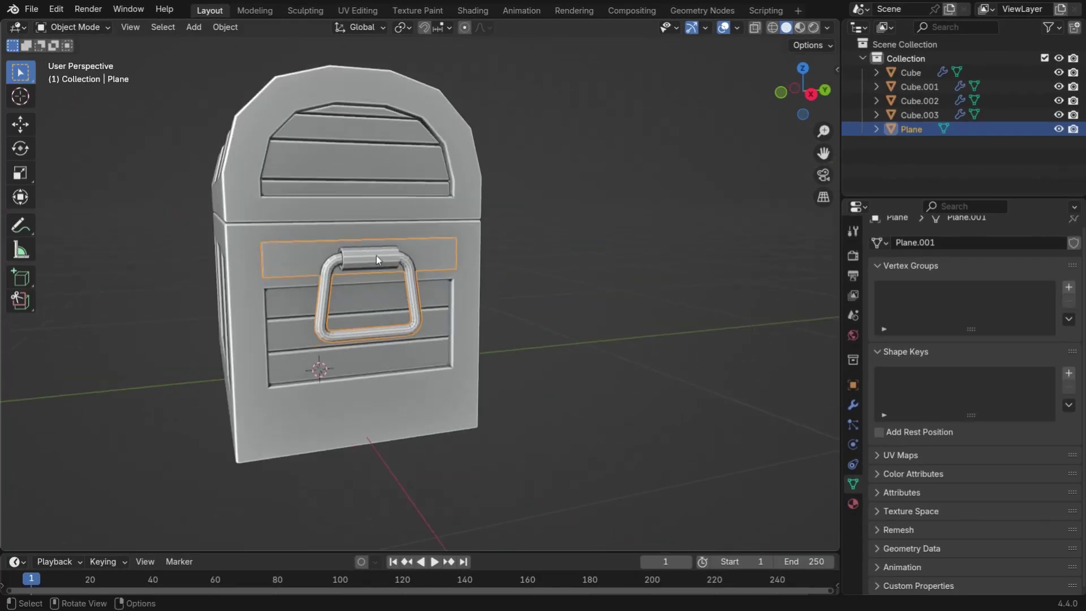
scroll(376, 256, up, 2)
right_click(593, 199)
click(548, 210)
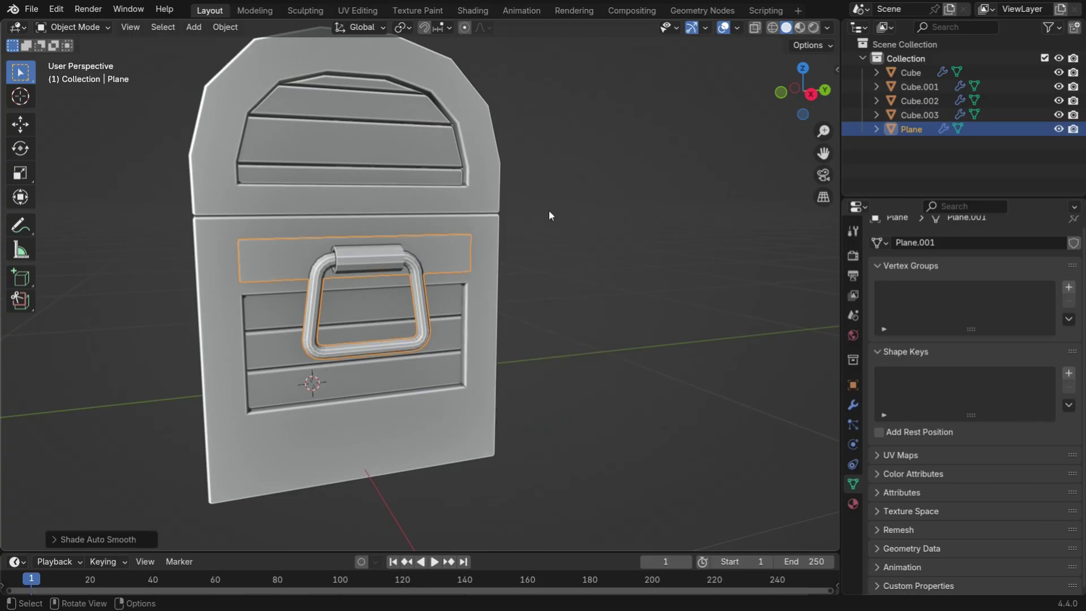
- Set the angle of the handle's Smooth by Angle modifier to 32°
click(853, 405)
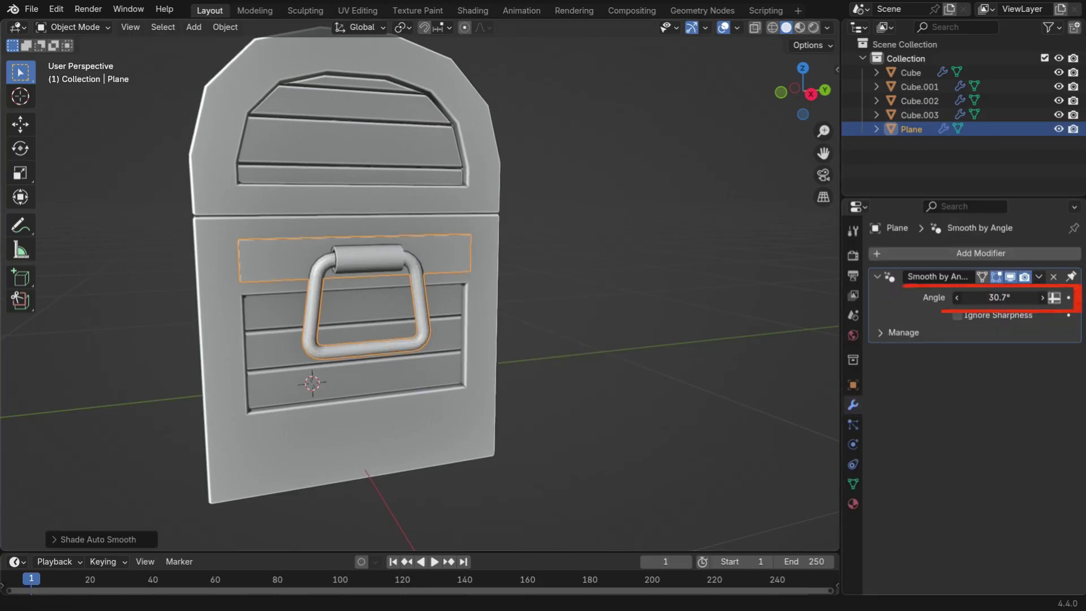
mouse_move(344, 300)
middle_down()
mouse_move(358, 331)
mouse_move(385, 299)
mouse_move(387, 344)
mouse_move(446, 329)
mouse_move(398, 328)
middle_up()
scroll(385, 300, up, 3)
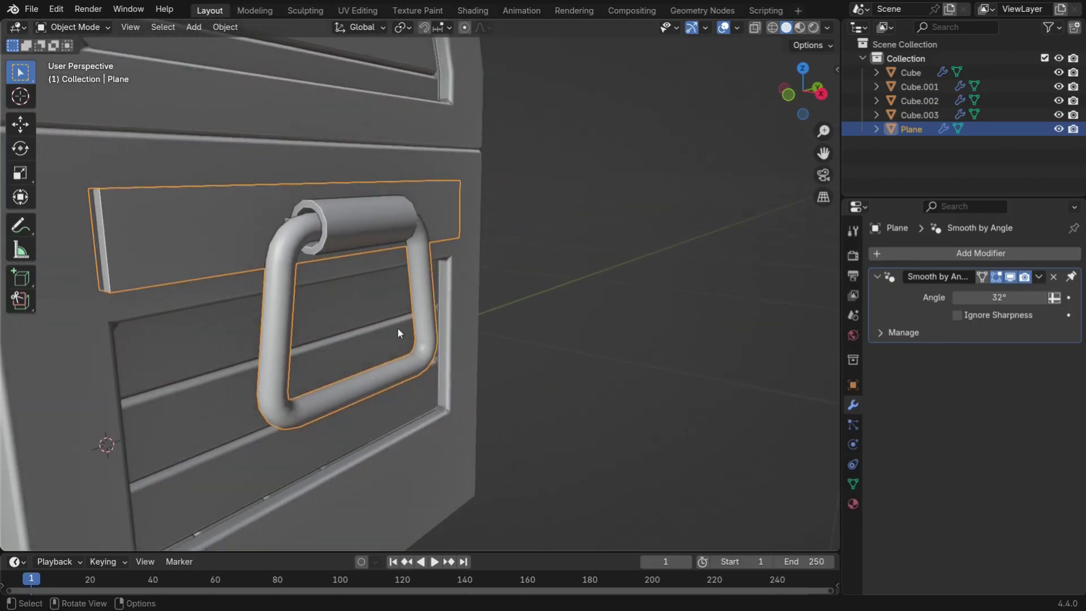
- Set the handle's origin to the 3D cursor at the centre of the chest
scroll(398, 328, down, 6)
mouse_move(293, 311)
middle_down()
mouse_move(269, 321)
mouse_move(277, 314)
middle_up()
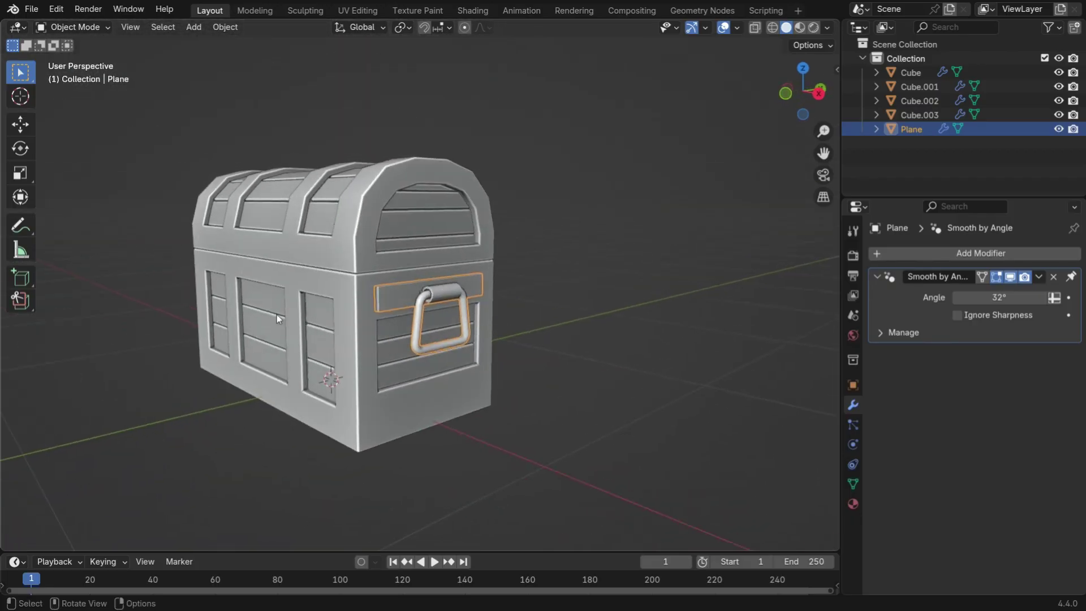
right_click(575, 251)
mouse_move(556, 299)
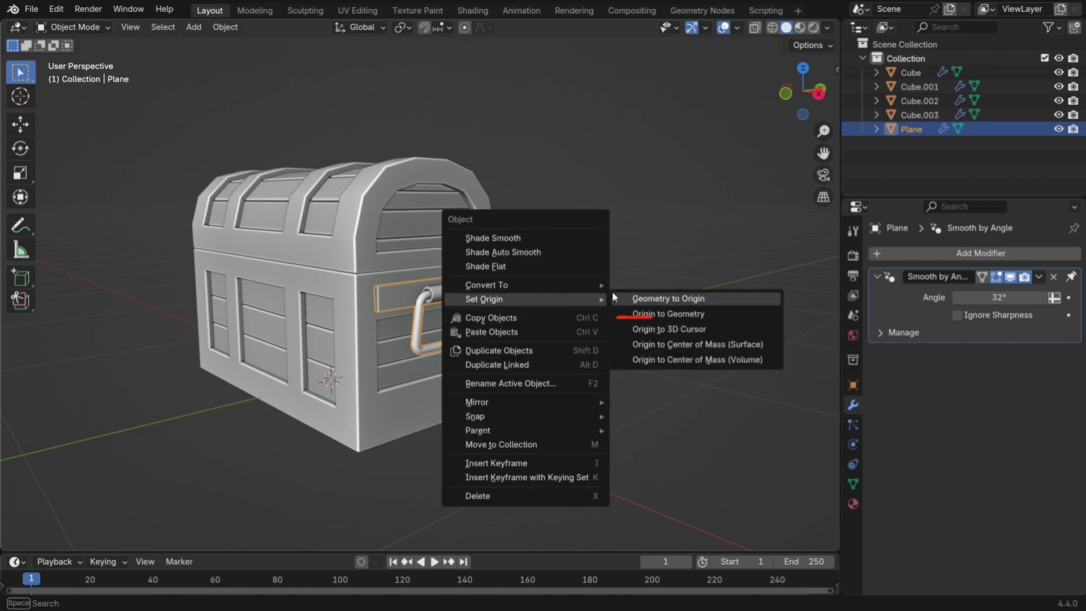
click(689, 329)
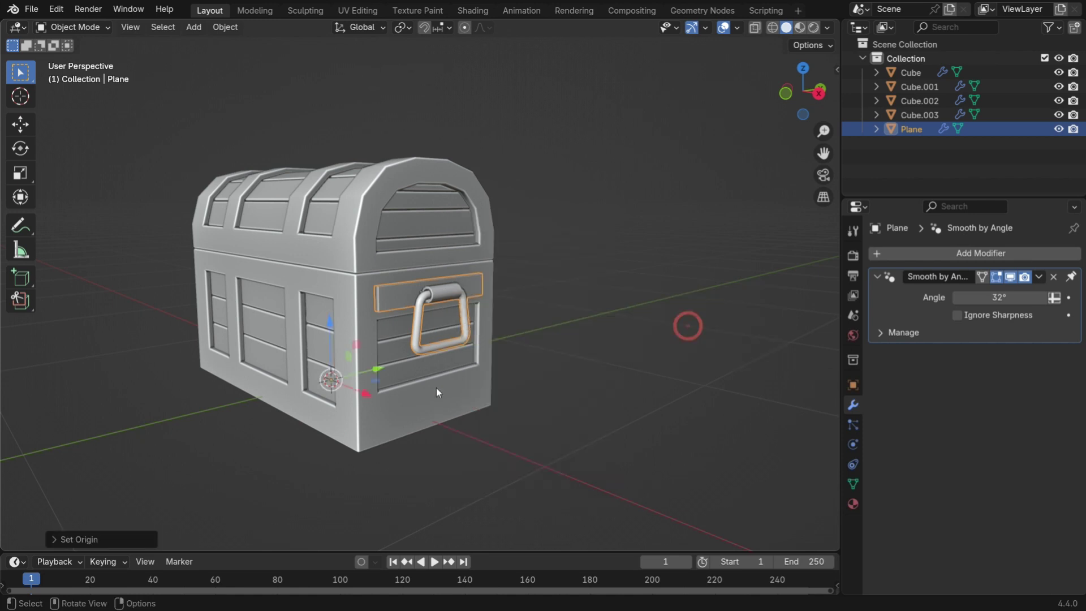
middle_drag(326, 386, 417, 416)
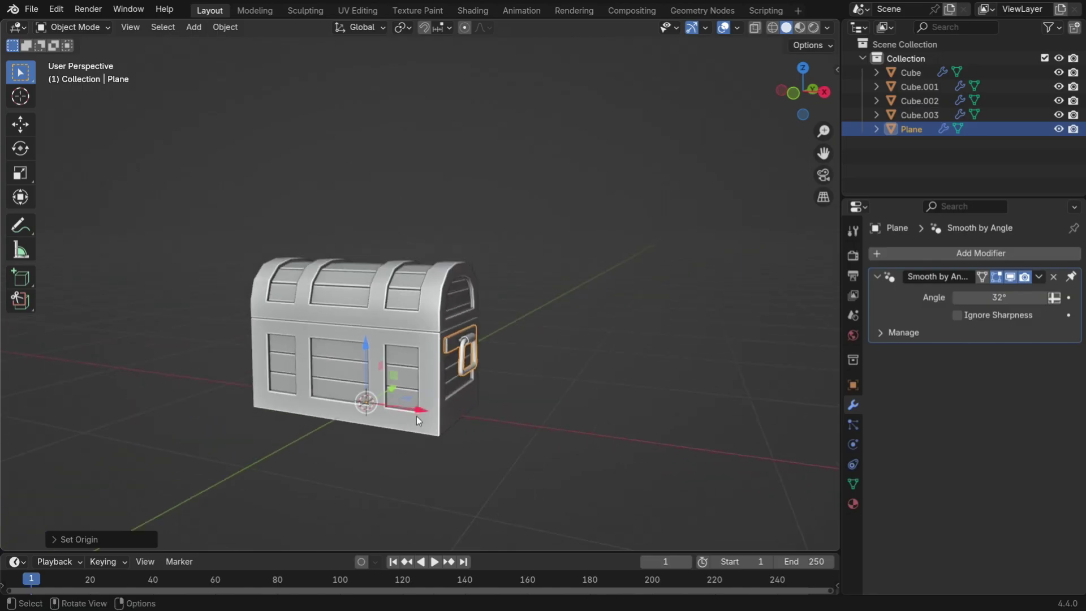
- Add a Mirror modifier on the X axis to the handle to place a copy on the chest's opposite side
click(982, 252)
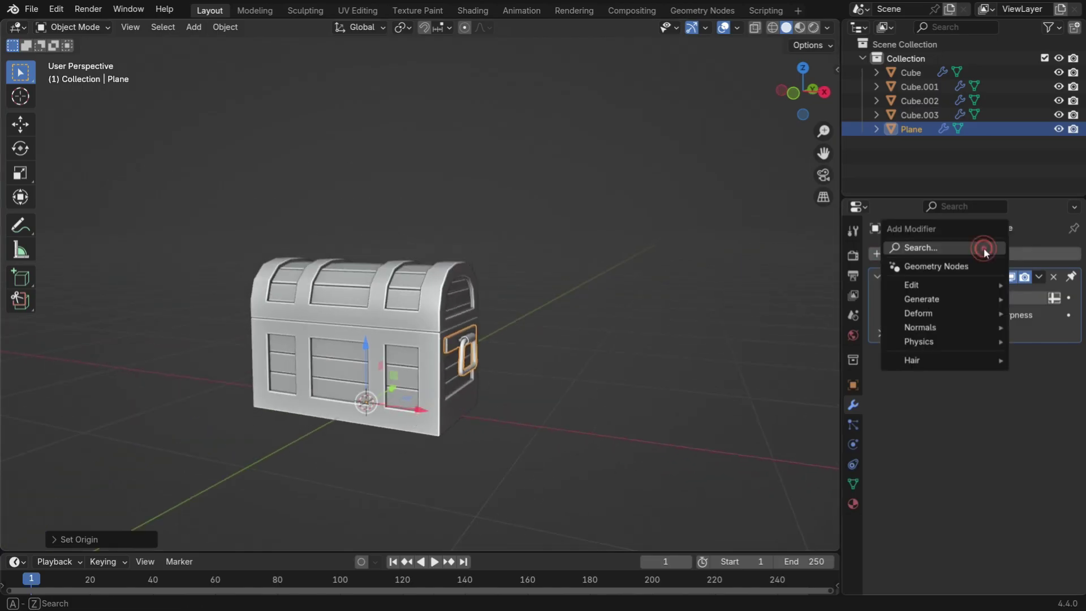
click(983, 250)
click(841, 330)
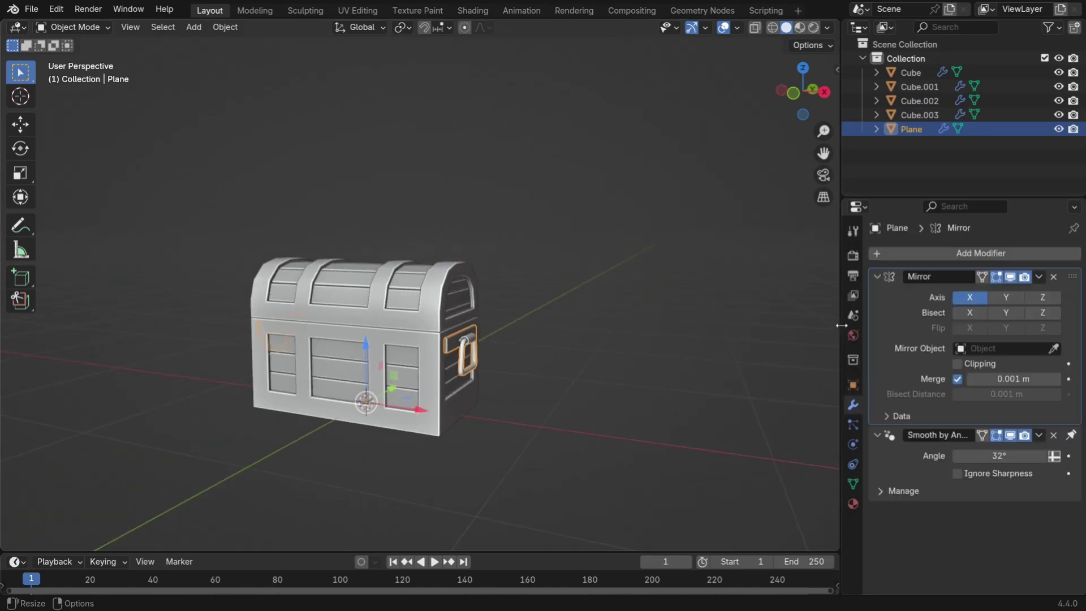
middle_drag(430, 357, 525, 356)
scroll(312, 360, up, 4)
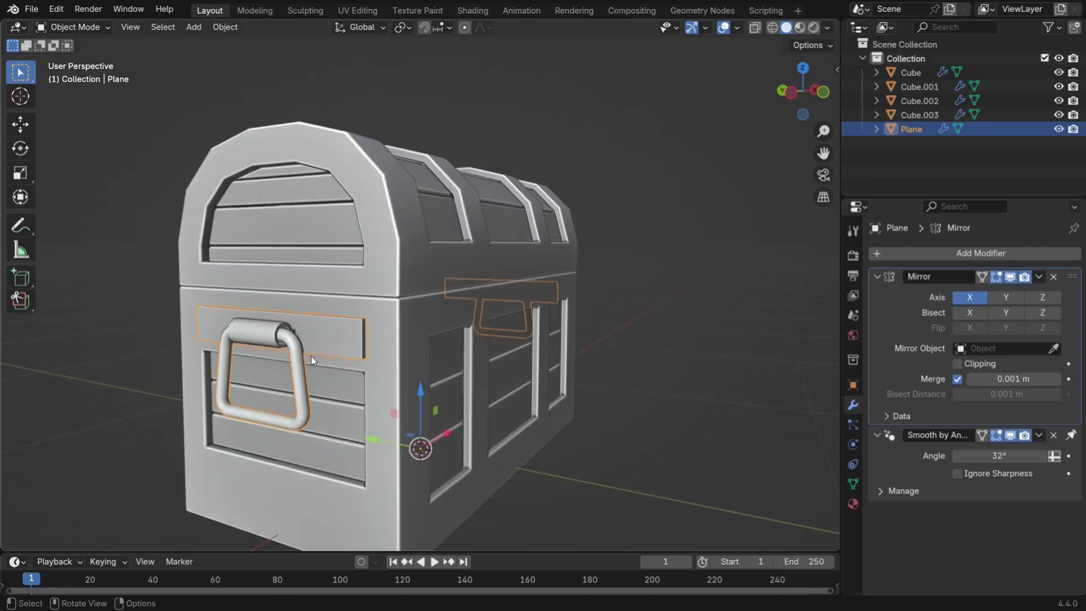
- Deselect the handle and add a cylinder mesh with 8 vertices
click(575, 210)
scroll(509, 260, down, 5)
middle_drag(452, 307, 502, 185)
key(shift+a)
mouse_move(482, 197)
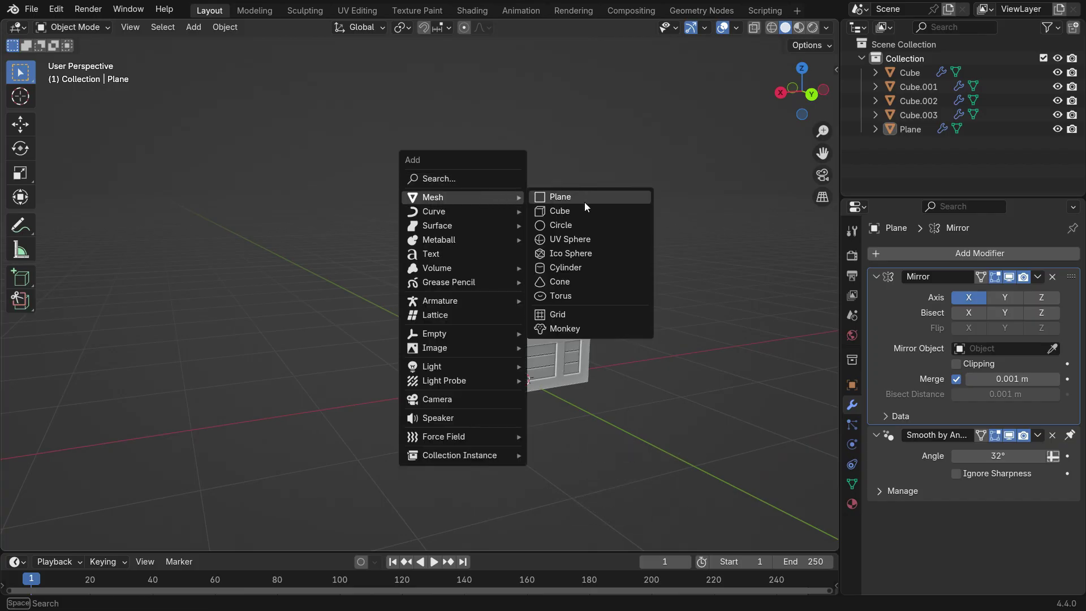
click(606, 268)
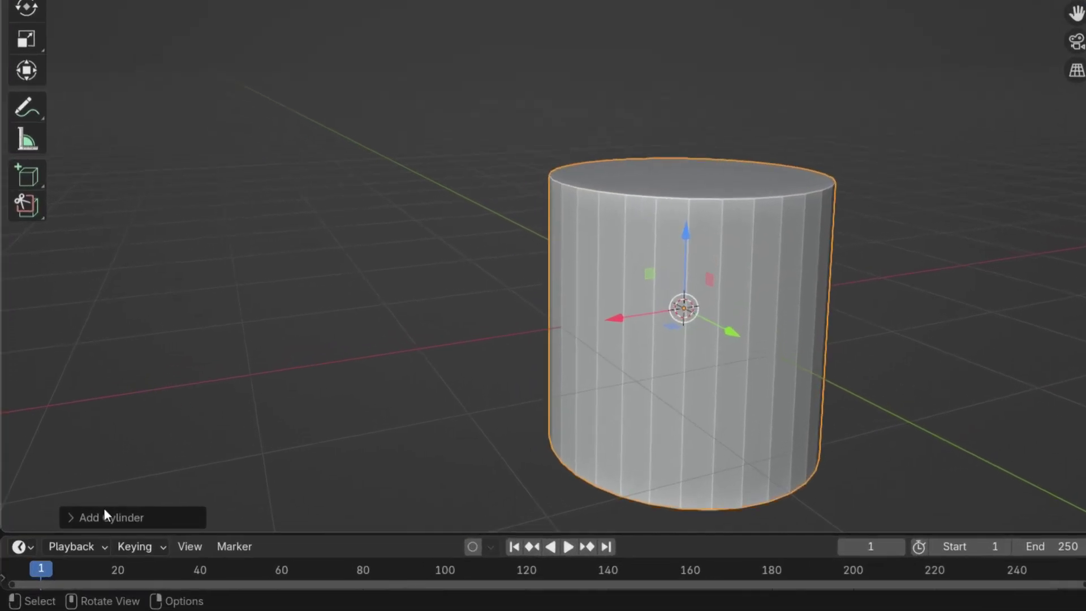
click(79, 530)
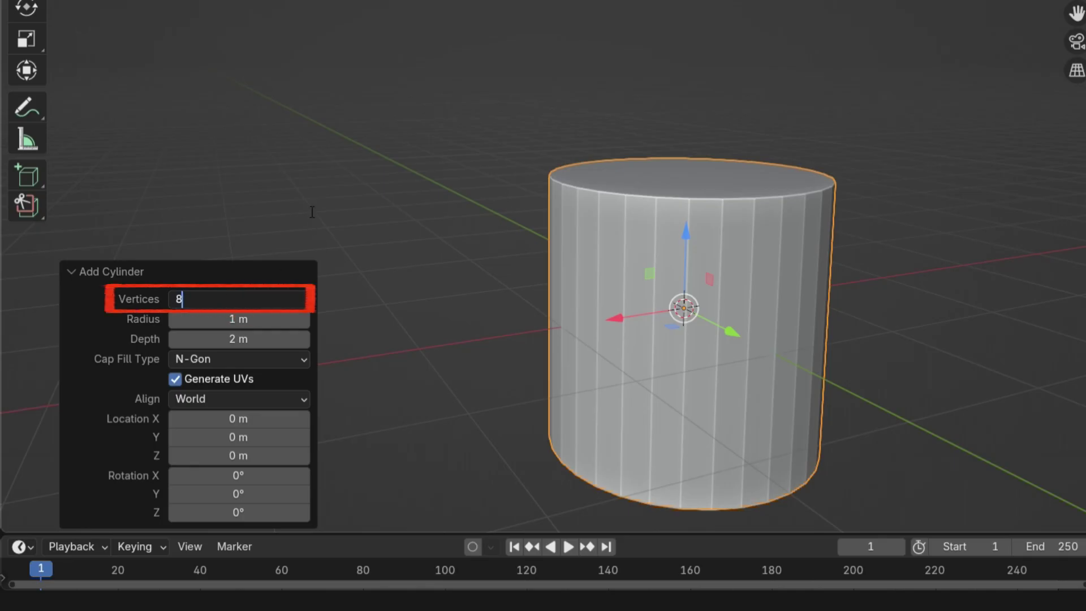
key(Return)
click(72, 272)
- Move the cylinder along X away from the chest, enter Edit Mode and scale it down to a small size
scroll(576, 173, down, 3)
drag(569, 258, 425, 264)
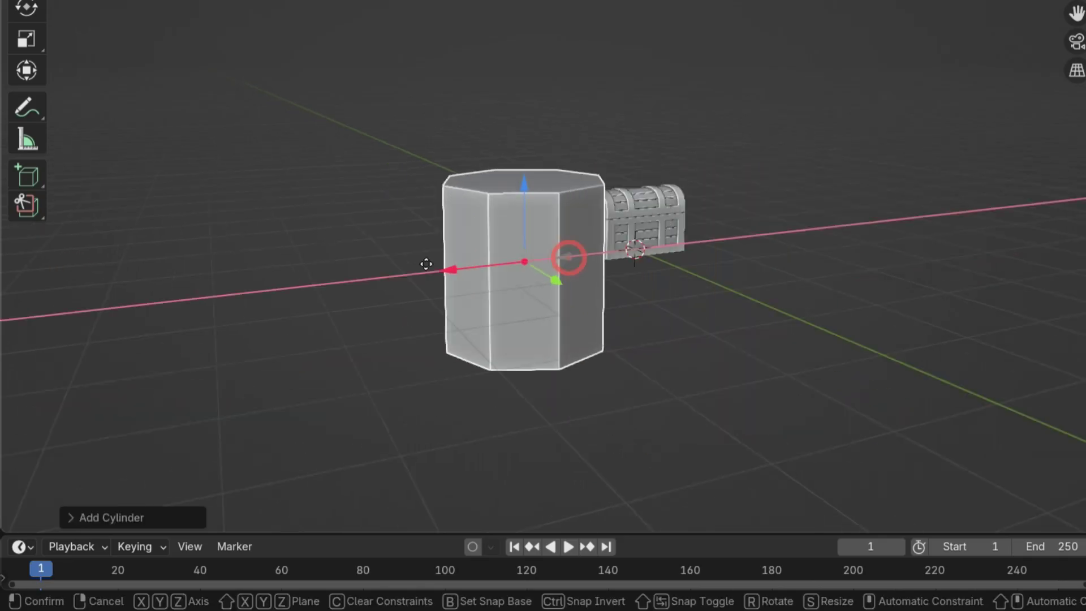
click(318, 334)
scroll(318, 335, up, 3)
key(Tab)
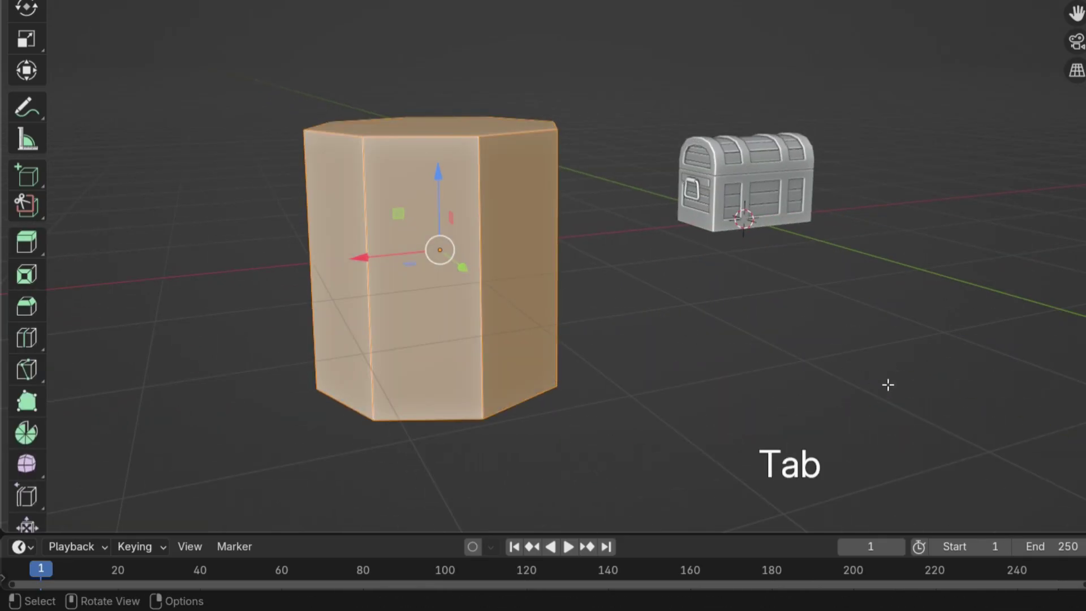
key(s)
click(478, 270)
scroll(478, 271, up, 4)
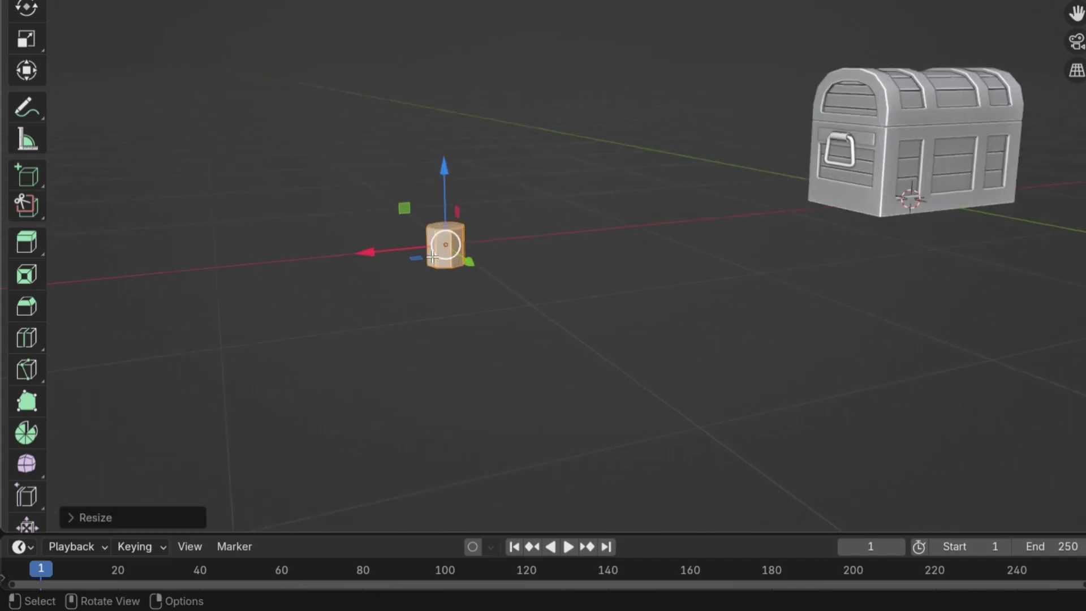
- Rotate the cylinder about Y to lie along X, and scale it into a long, thin bar
key(r)
key(y)
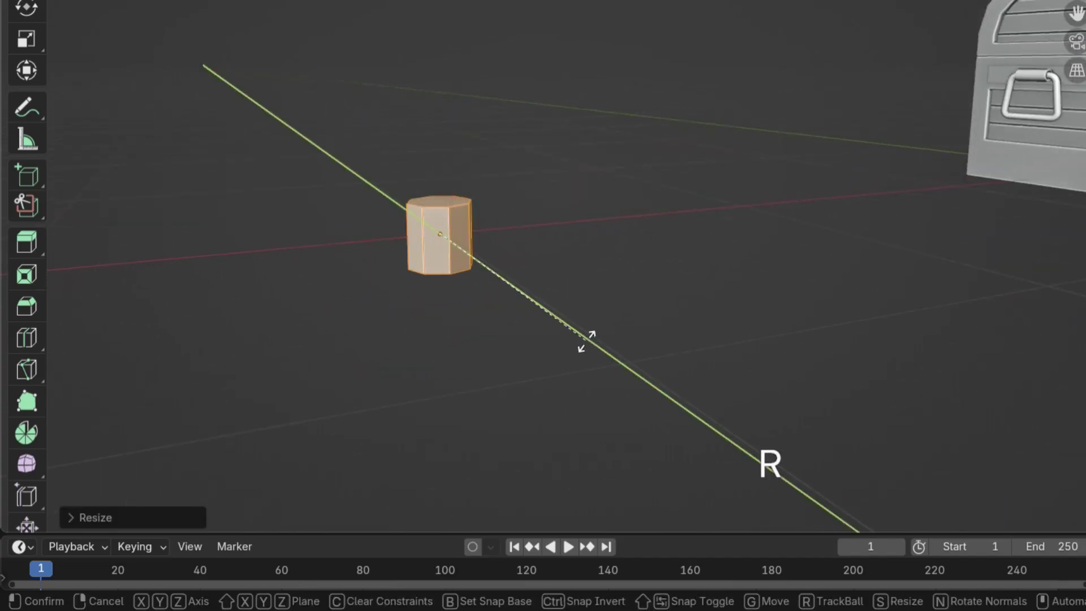
click(585, 341)
scroll(586, 340, down, 4)
middle_drag(587, 340, 703, 323)
scroll(585, 376, up, 4)
key(s)
click(388, 315)
- Rotate the octagonal bar in the side view until its flat sides are vertical and horizontal
key(KP_3)
scroll(536, 293, up, 8)
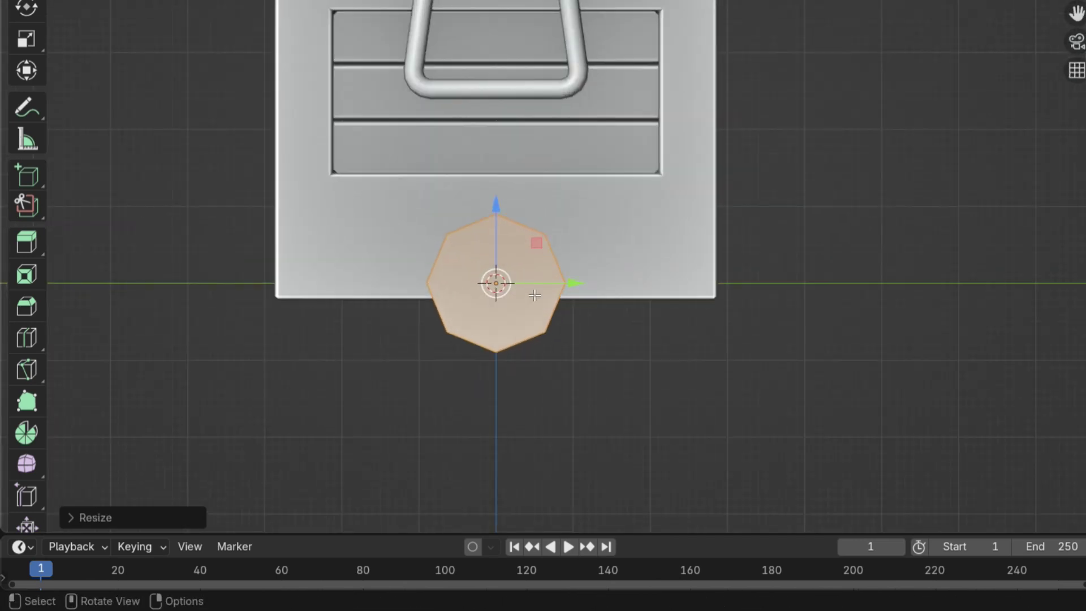
key(r)
click(601, 389)
scroll(601, 390, up, 3)
key(r)
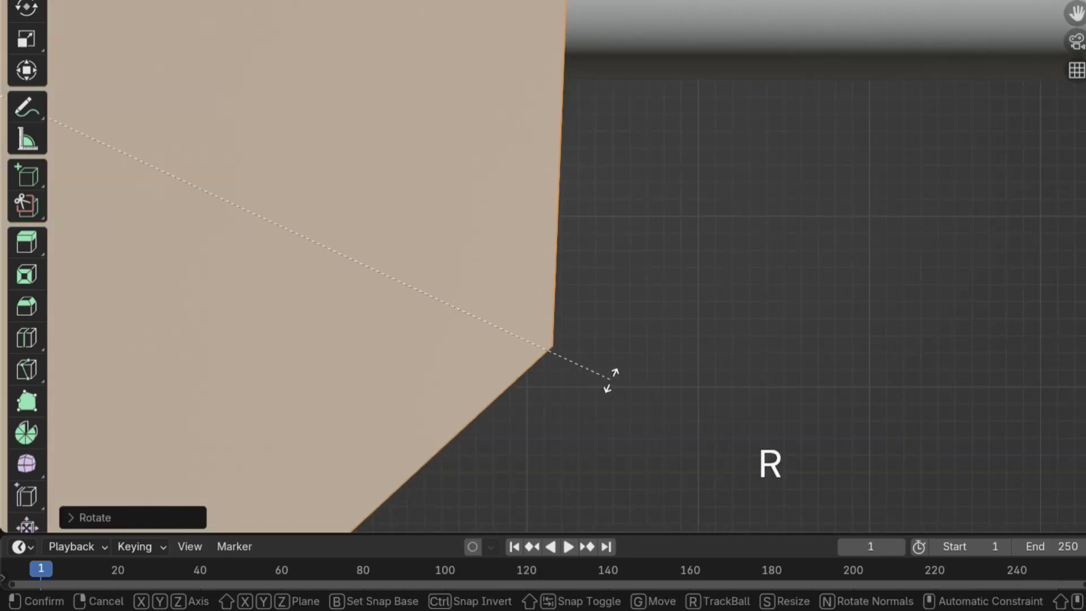
click(613, 372)
key(r)
click(606, 417)
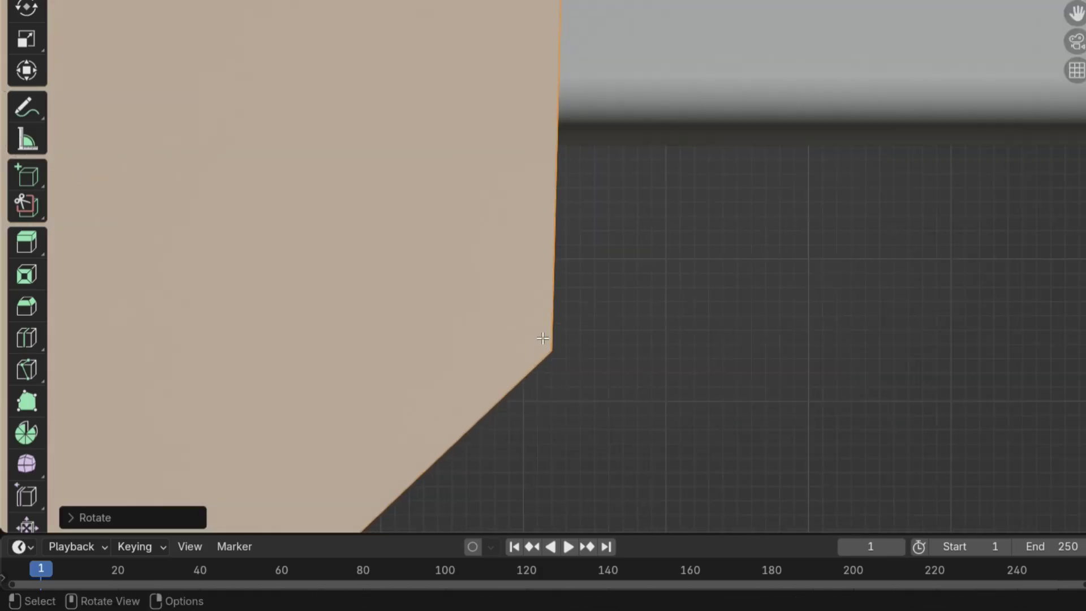
- Delete the cap faces at both ends of the bar to make an open tube
scroll(525, 294, down, 5)
middle_drag(526, 295, 657, 233)
scroll(657, 233, down, 2)
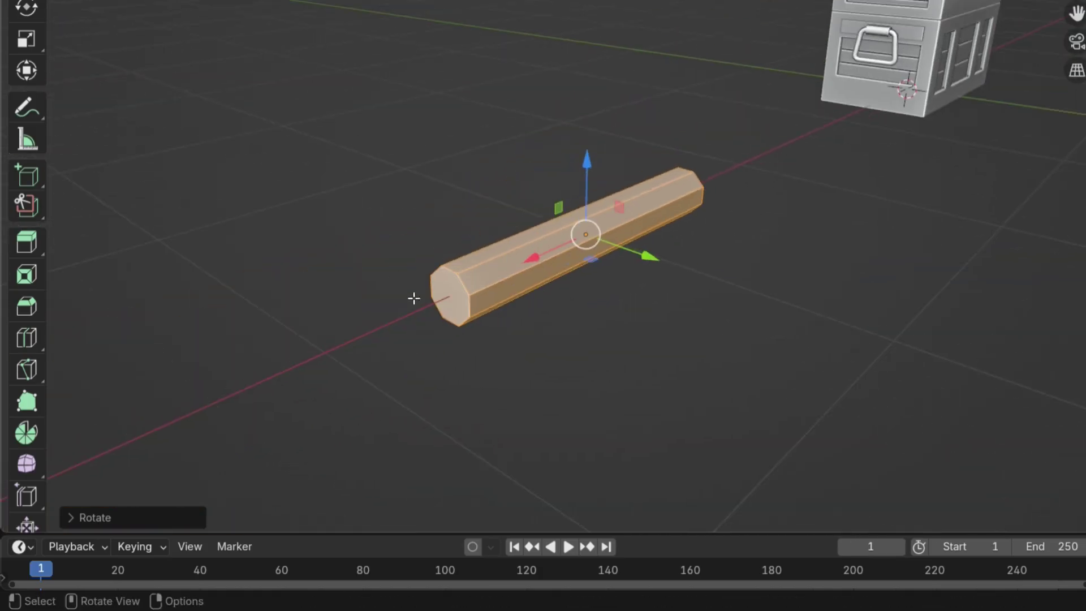
click(448, 299)
scroll(447, 301, down, 4)
middle_drag(791, 430, 582, 407)
scroll(582, 407, up, 3)
click(599, 297)
key(Delete)
click(686, 199)
scroll(794, 230, down, 3)
middle_drag(794, 230, 632, 206)
scroll(632, 205, up, 2)
click(471, 240)
scroll(469, 239, up, 3)
key(Delete)
click(593, 199)
- Cut two edge loops around the tube and scale their spacing to divide it into three segments
scroll(564, 299, down, 1)
middle_drag(564, 300, 676, 320)
key(ctrl+r)
click(676, 207)
key(s)
click(688, 268)
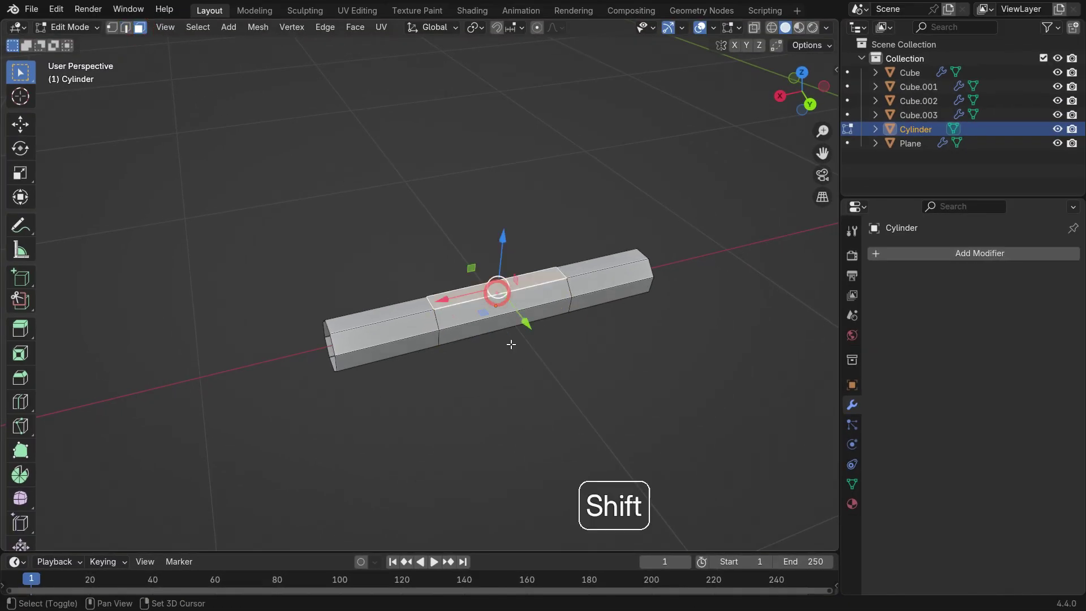
- Select the ring of faces in the tube's middle segment and split it from the outer segments
middle_drag(511, 343, 495, 385)
shift+right_click(499, 308)
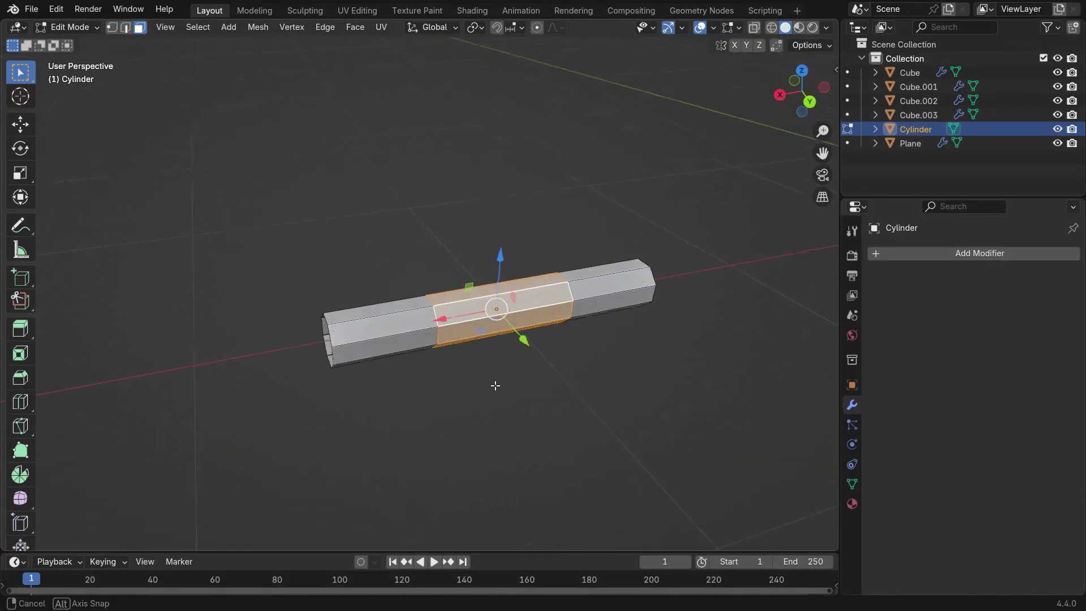
click(258, 28)
mouse_move(300, 158)
click(476, 160)
key(g)
right_click(535, 288)
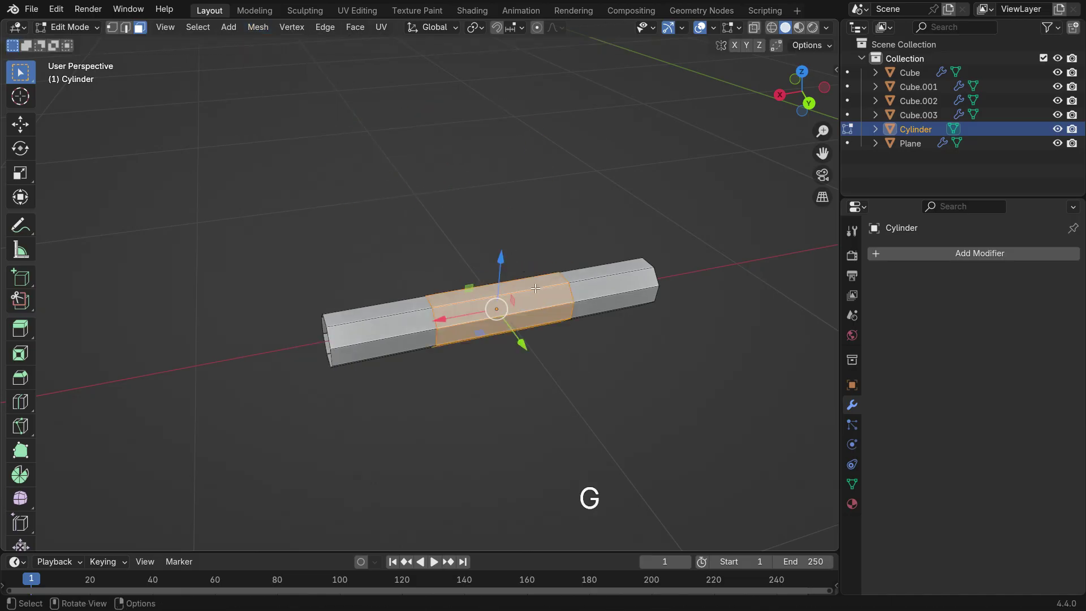
- Scale the middle segment along X to about 0.75 to leave gaps between the three hinge knuckles
middle_drag(534, 289, 543, 344)
key(s)
key(x)
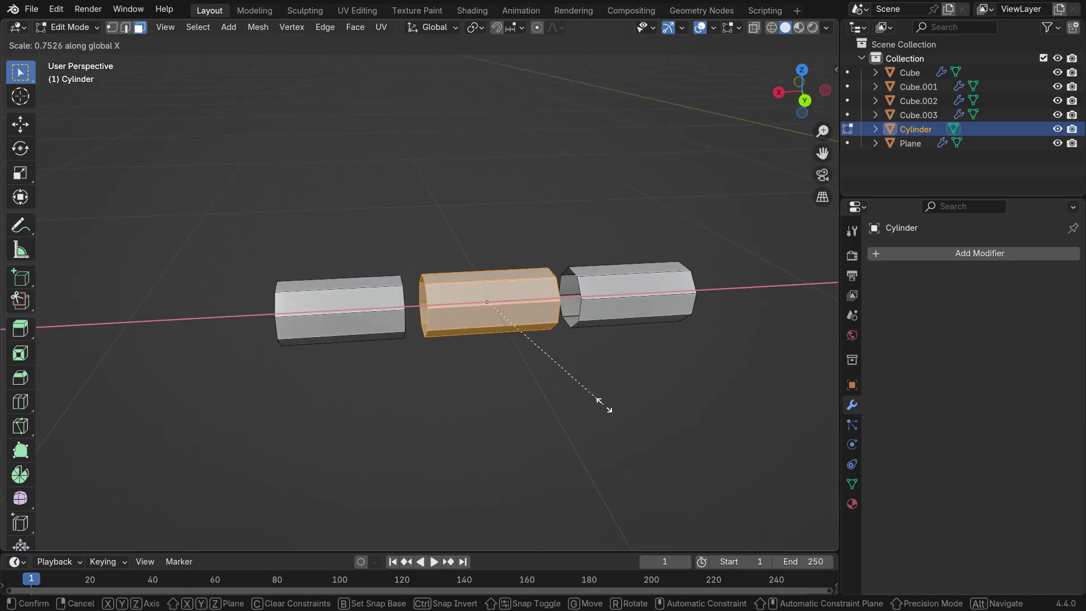
click(603, 405)
- Select the whole mesh and extrude its faces along normals by about 0.036 m to thicken the knuckles
middle_drag(601, 402, 509, 387)
key(a)
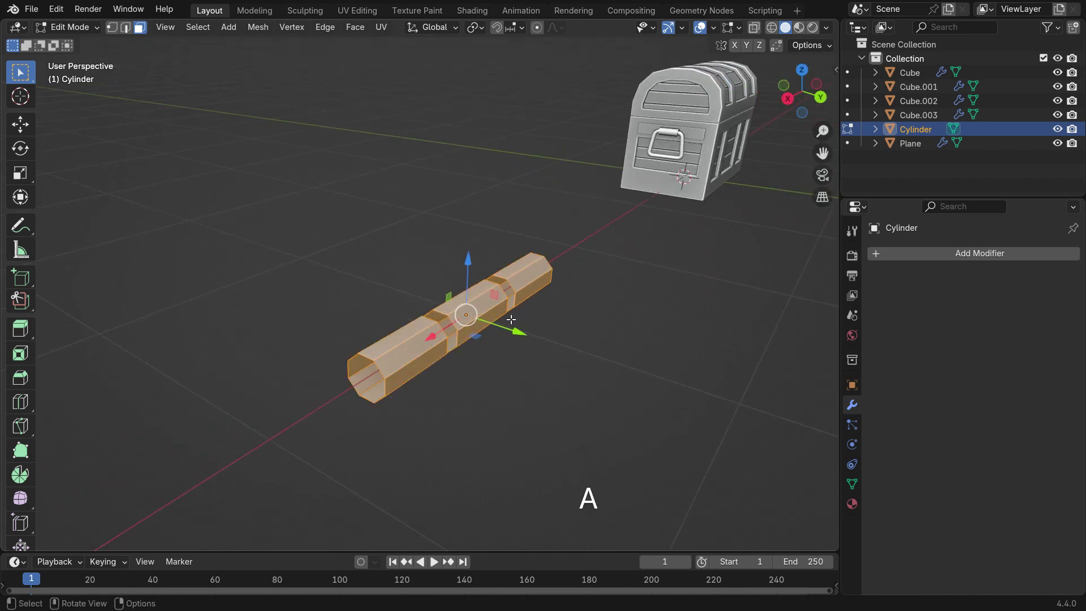
click(258, 27)
mouse_move(314, 127)
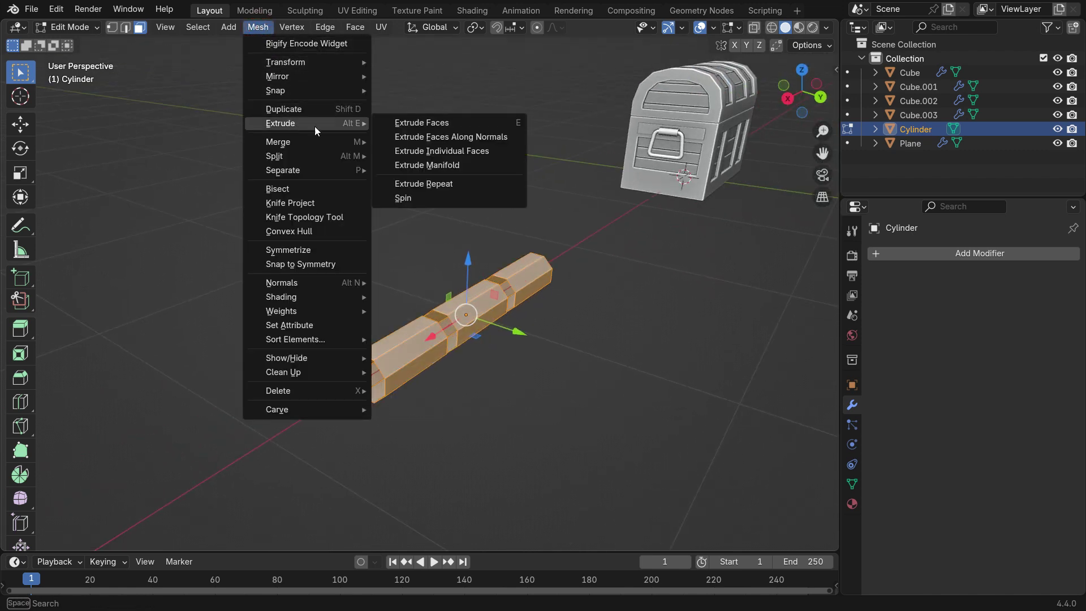
click(451, 141)
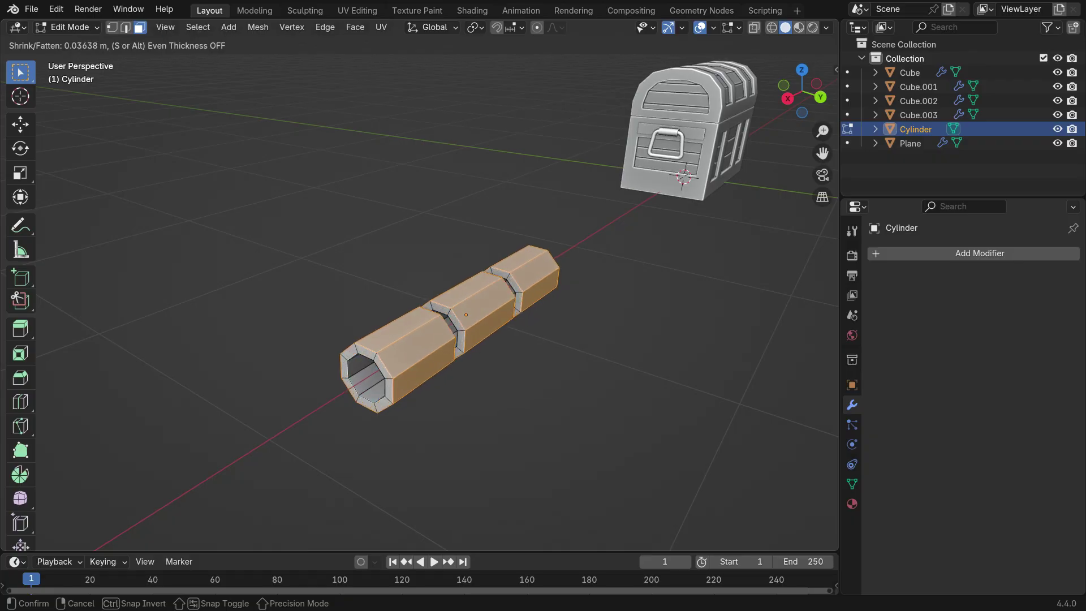
click(356, 266)
- Extrude the vertical side faces of the two outer knuckles outward along Y into short blocks
scroll(361, 272, down, 2)
middle_drag(396, 339, 420, 350)
scroll(416, 338, up, 1)
click(416, 337)
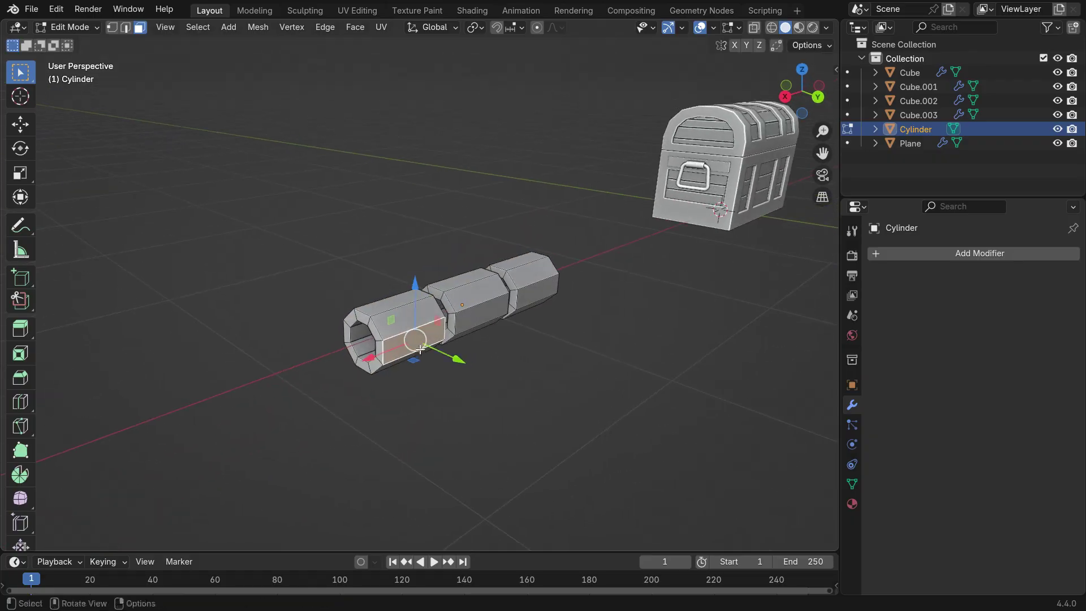
mouse_move(502, 355)
middle_down()
mouse_move(518, 376)
mouse_move(486, 349)
middle_up()
key(e)
click(528, 385)
scroll(487, 349, up, 2)
middle_drag(552, 338, 497, 336)
- Join the two short blocks across the gap, and extrude their three outer faces along Y into a long hinge leaf
click(417, 329)
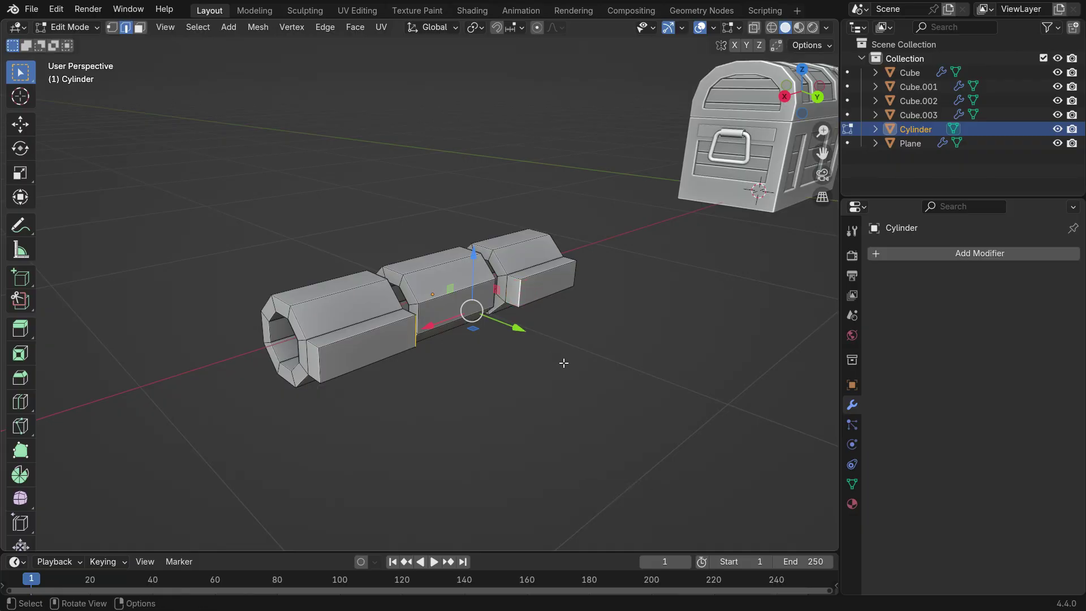
middle_drag(500, 295, 489, 391)
click(142, 30)
click(371, 361)
shift+click(470, 315)
shift+click(534, 284)
scroll(498, 424, down, 3)
key(e)
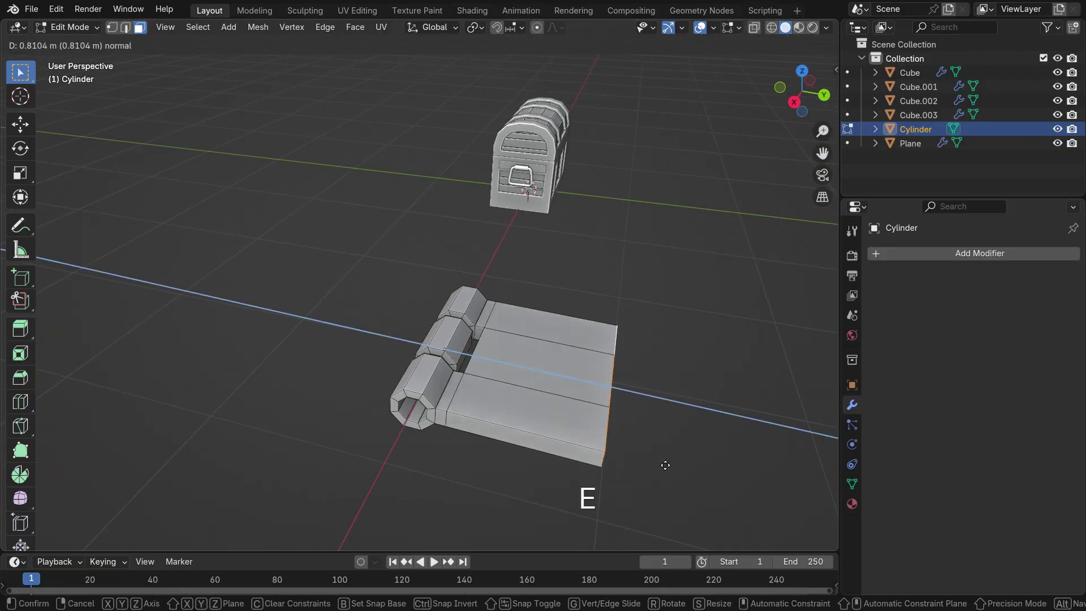
click(786, 475)
- Extrude the middle knuckle's opposite side face away from the leaf into a long, narrow strip
middle_drag(785, 474, 503, 451)
shift+click(499, 438)
scroll(424, 386, down, 4)
middle_drag(424, 385, 364, 436)
click(361, 438)
scroll(417, 400, up, 4)
click(453, 400)
scroll(453, 401, down, 3)
middle_drag(454, 405, 476, 436)
key(e)
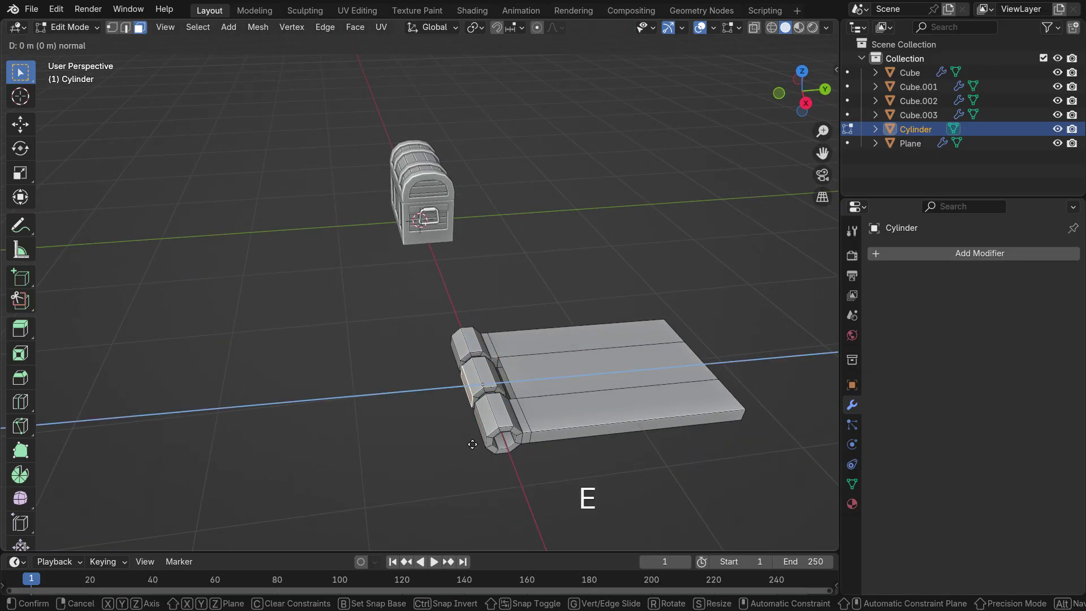
click(235, 452)
- Cut an edge loop across the strip near its knuckle, and extrude the strip's long side faces along normals by about 0.41 m
click(397, 402)
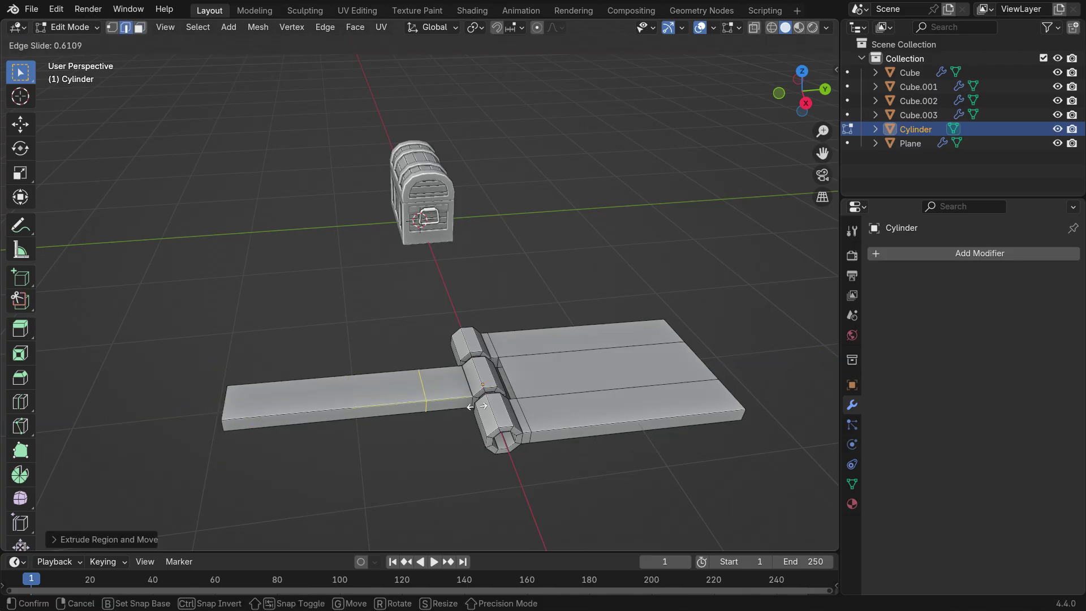
click(509, 410)
middle_drag(508, 409, 577, 390)
shift+click(361, 418)
shift+click(345, 457)
middle_drag(345, 457, 297, 425)
click(258, 27)
mouse_move(277, 117)
click(456, 132)
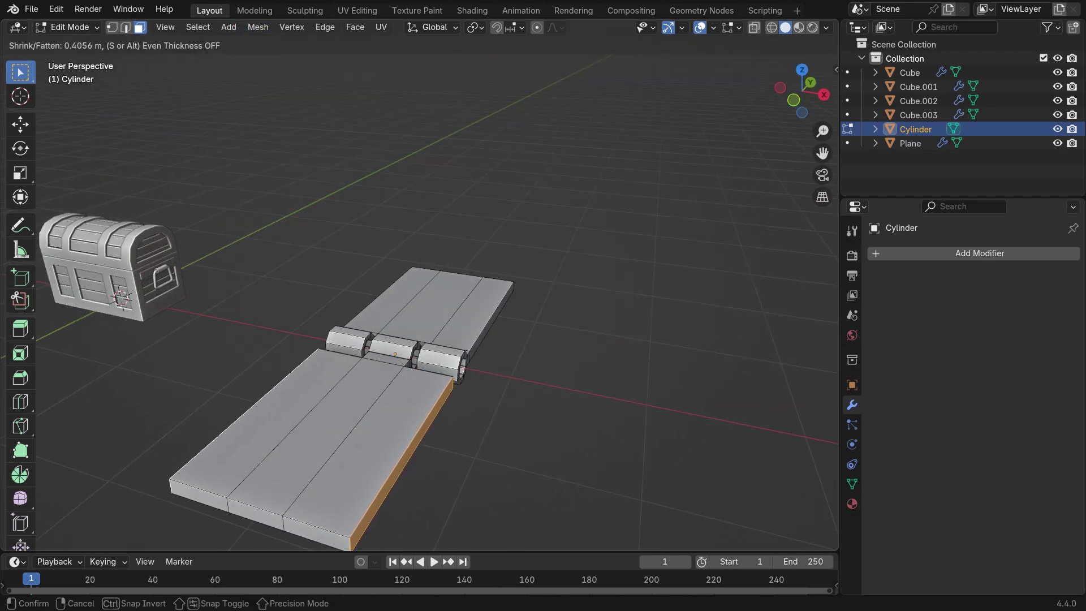
click(460, 311)
- Duplicate the inner ring of faces of an end knuckle and move the copy about -0.44 m along X to the hinge's centre
middle_drag(461, 311, 388, 330)
scroll(388, 333, down, 4)
middle_drag(396, 367, 406, 395)
scroll(406, 394, up, 2)
click(458, 274)
middle_drag(429, 444, 365, 440)
scroll(429, 402, up, 6)
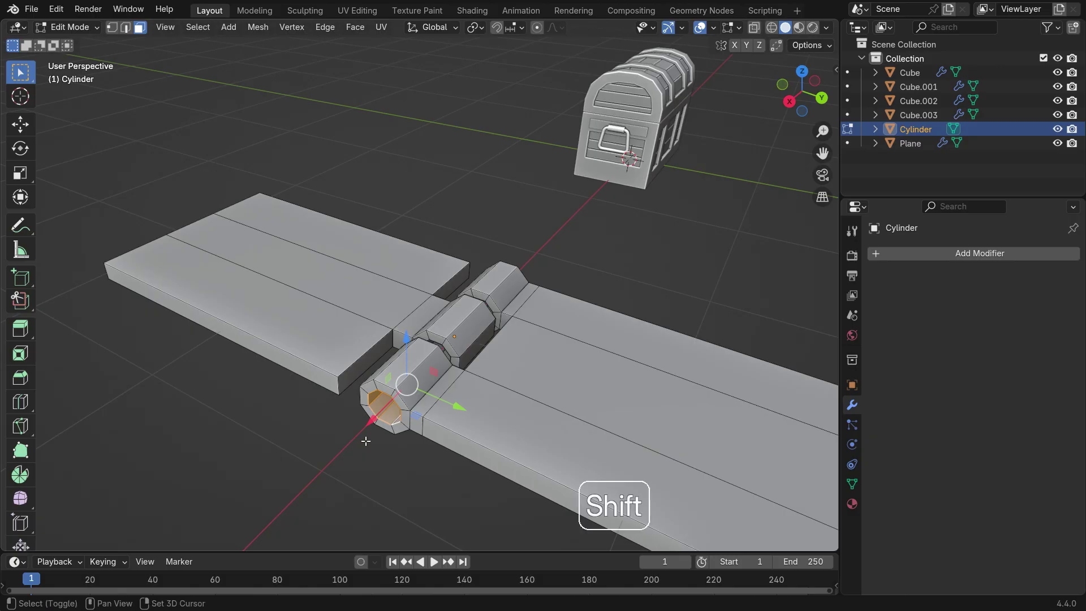
key(shift+d)
right_click(398, 284)
middle_drag(397, 284, 323, 328)
drag(348, 382, 367, 386)
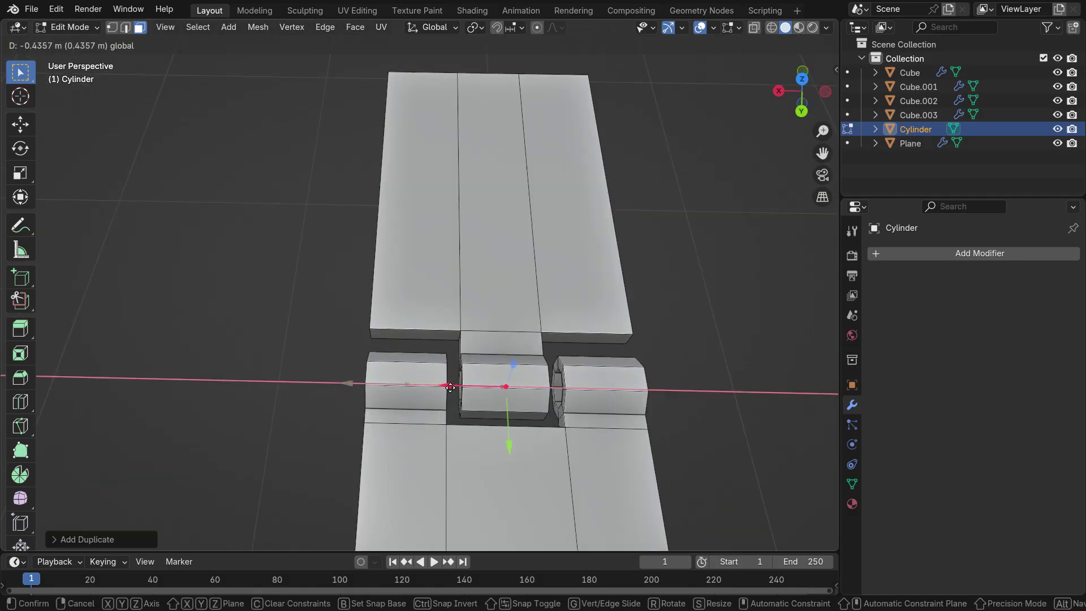
drag(450, 387, 449, 388)
- Scale the duplicated ring along X into a hinge pin that extends past both outer knuckles
middle_drag(523, 417, 529, 442)
key(s)
key(x)
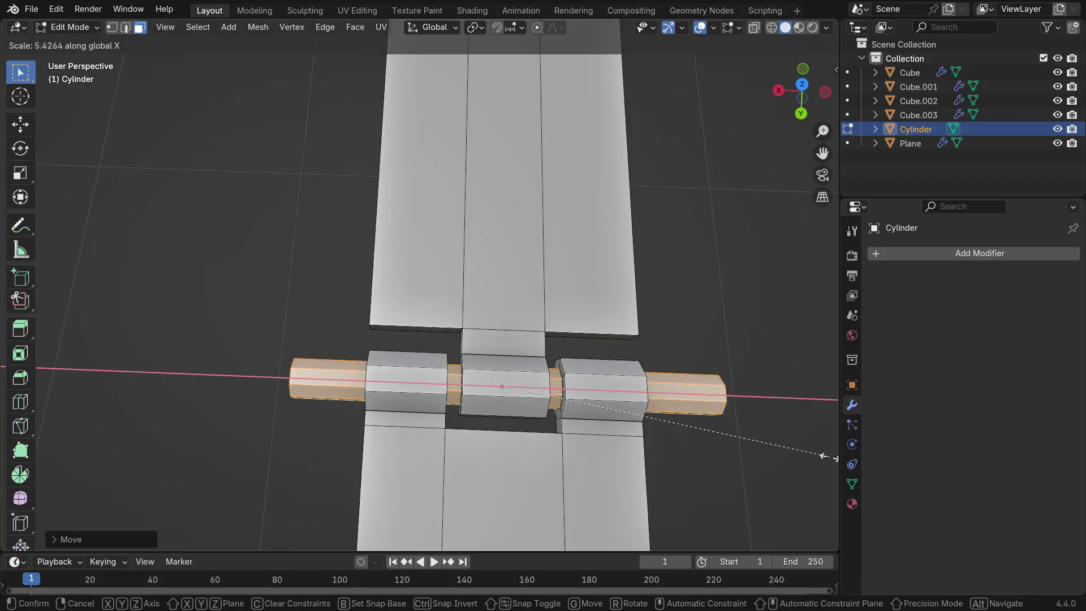
click(4, 455)
middle_drag(324, 422, 413, 320)
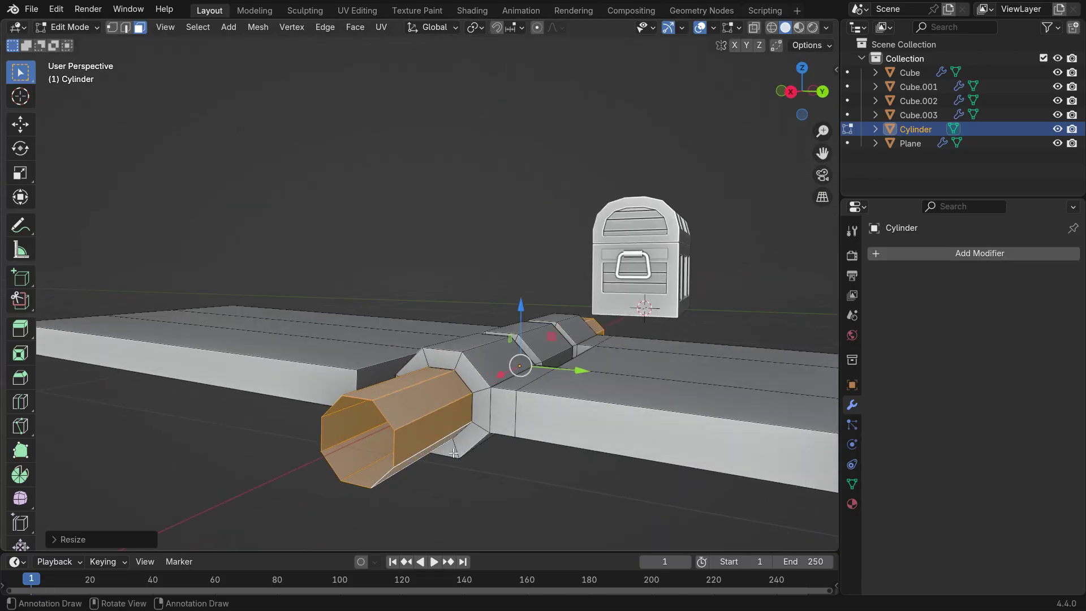
- Scale down the hinge pin and fill its open ends with faces
key(s)
click(551, 481)
middle_drag(552, 481, 352, 465)
scroll(347, 491, up, 2)
alt+click(362, 468)
key(f)
scroll(335, 362, down, 5)
middle_drag(416, 395, 254, 362)
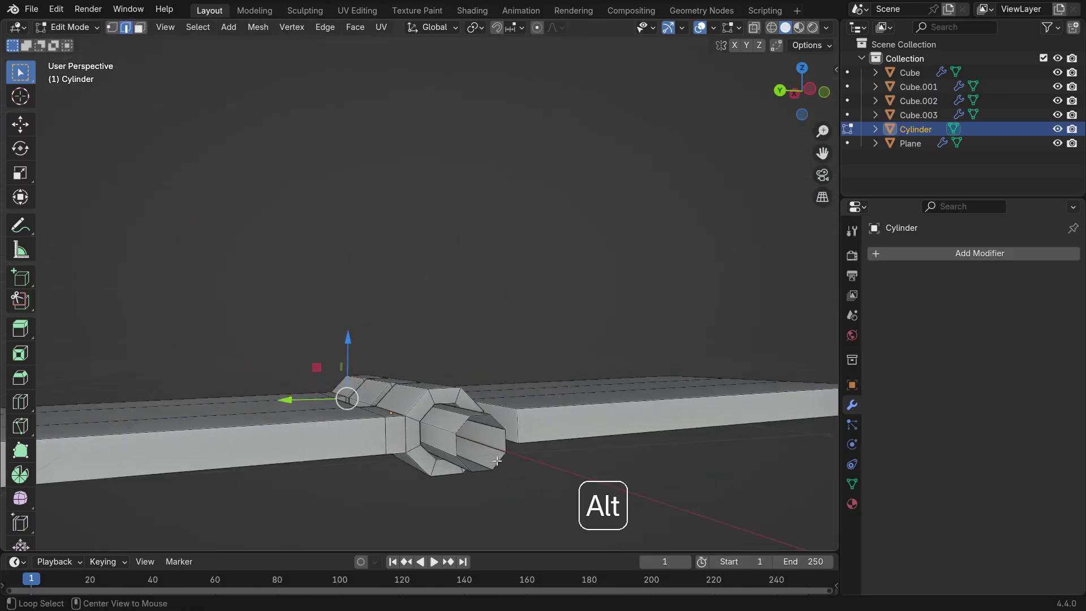
scroll(516, 500, down, 8)
- Select the entire hinge mesh, scale it down and move it next to the chest's back
middle_drag(502, 427, 643, 470)
scroll(642, 470, down, 2)
mouse_move(450, 456)
middle_down()
mouse_move(471, 445)
mouse_move(449, 466)
mouse_move(501, 447)
mouse_move(432, 466)
mouse_move(444, 466)
middle_up()
key(Tab)
key(Tab)
key(a)
key(s)
click(453, 403)
drag(363, 412, 605, 314)
drag(697, 324, 734, 346)
- Rotate the hinge 90 degrees about X and move it onto a vertical strip on the chest's back at the lid seam
scroll(724, 316, up, 5)
mouse_move(725, 317)
middle_down()
mouse_move(697, 350)
mouse_move(713, 321)
middle_up()
text(rx90)
key(Return)
key(ctrl+KP_1)
key(g)
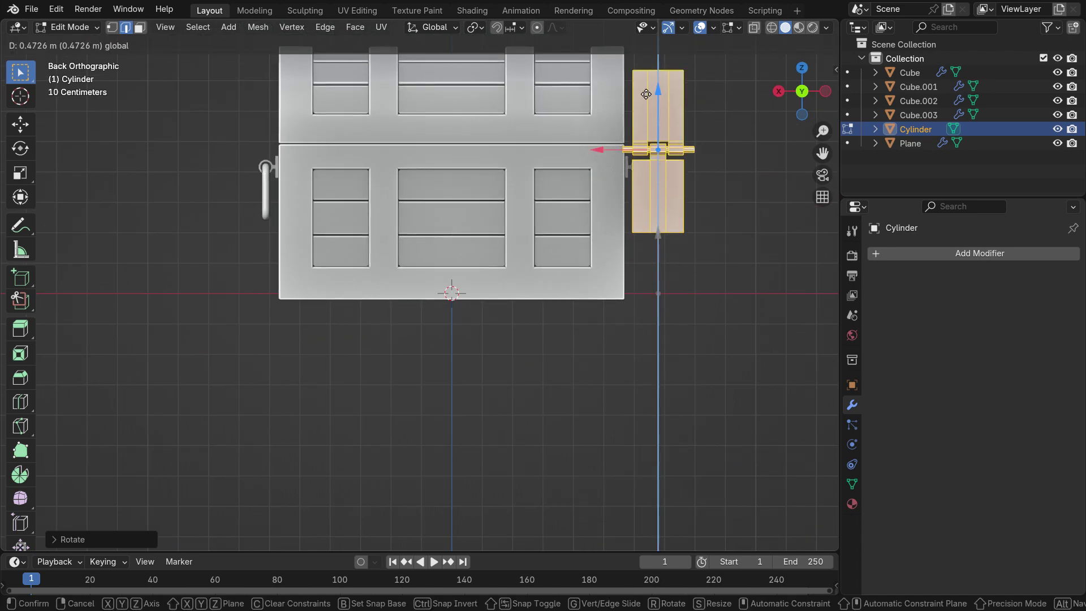
click(672, 394)
- Scale the hinge to fit the width of the back strip and shift it slightly along X to centre it
scroll(672, 394, up, 4)
scroll(672, 394, down, 2)
key(s)
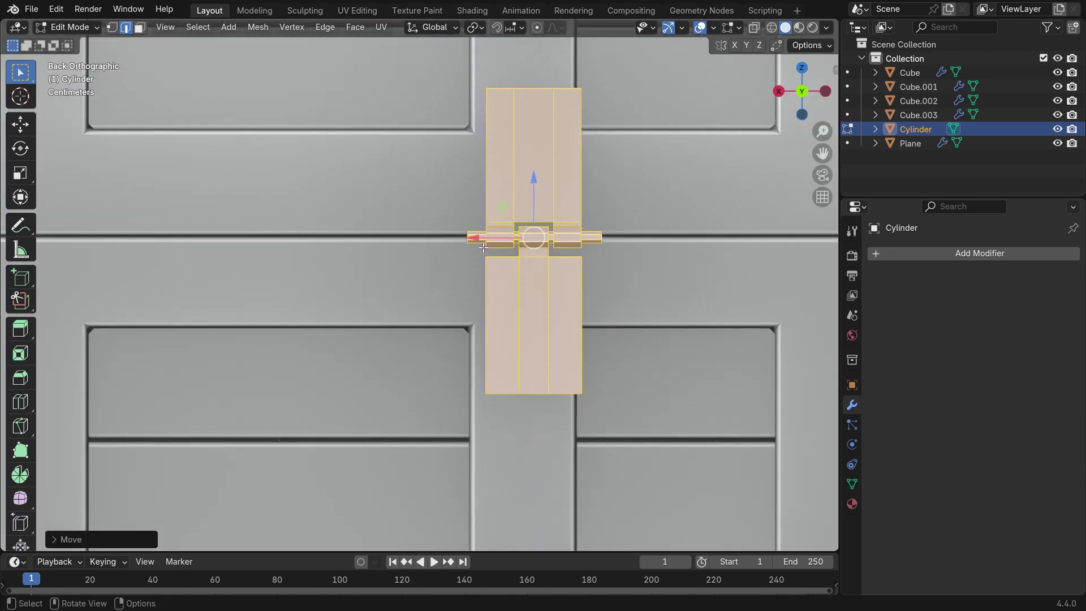
click(645, 393)
scroll(527, 239, up, 2)
drag(461, 236, 452, 237)
scroll(500, 308, down, 4)
- Move the hinge along Y up to the chest's back face
middle_drag(500, 308, 588, 331)
drag(566, 281, 372, 275)
click(372, 276)
scroll(372, 276, up, 3)
middle_drag(372, 275, 338, 277)
drag(363, 223, 373, 236)
- Rotate the hinge slightly in side view and move it along Y so its leaves sit against the chest
key(KP_3)
scroll(382, 265, up, 6)
key(r)
click(468, 383)
key(g)
key(y)
click(406, 319)
middle_drag(406, 319, 728, 291)
- Shade the hinge auto smooth with a smoothing angle of 46.9°
key(Tab)
key(KP_Decimal)
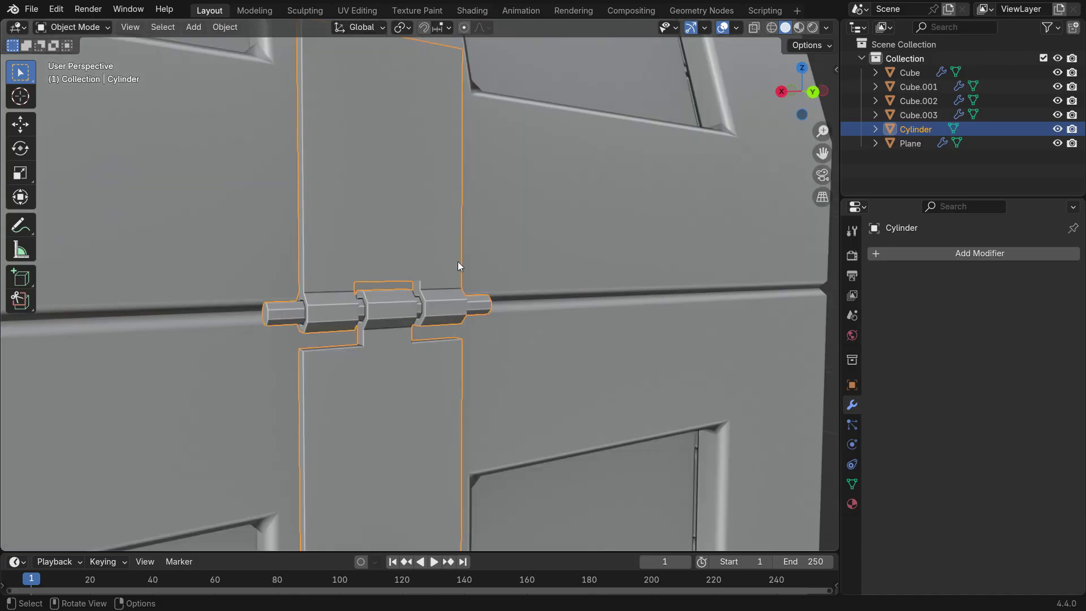
right_click(411, 157)
click(393, 172)
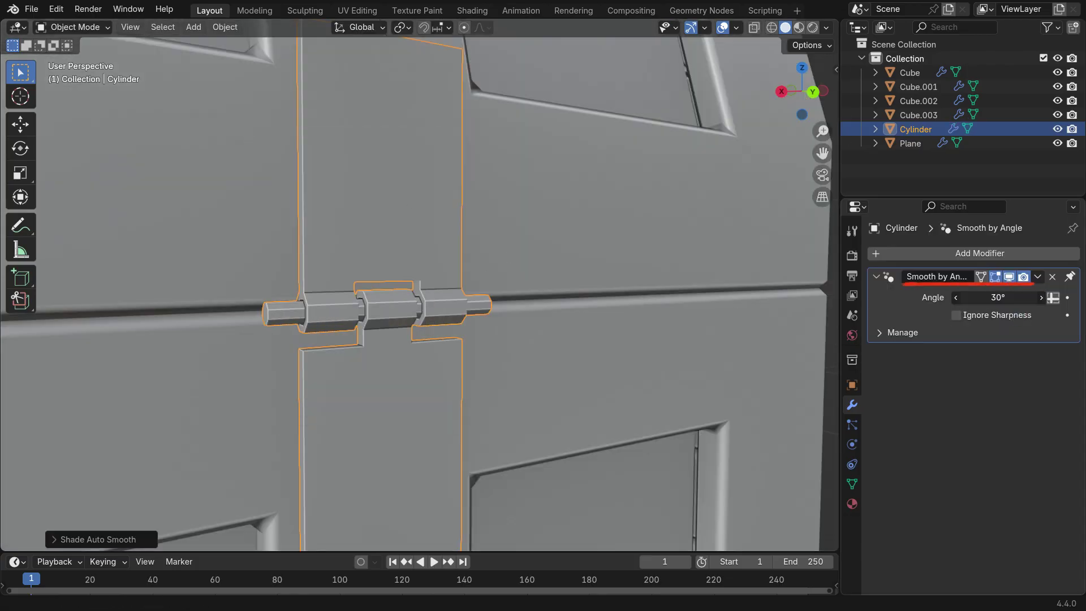
scroll(540, 303, down, 3)
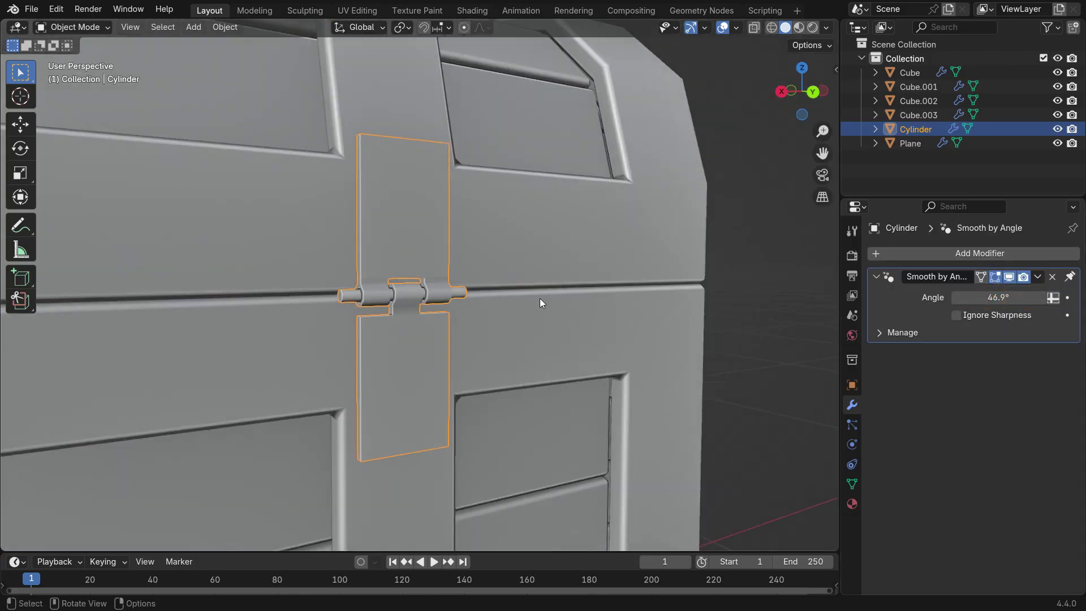
mouse_move(480, 339)
middle_down()
mouse_move(356, 347)
mouse_move(459, 341)
middle_up()
scroll(450, 349, down, 6)
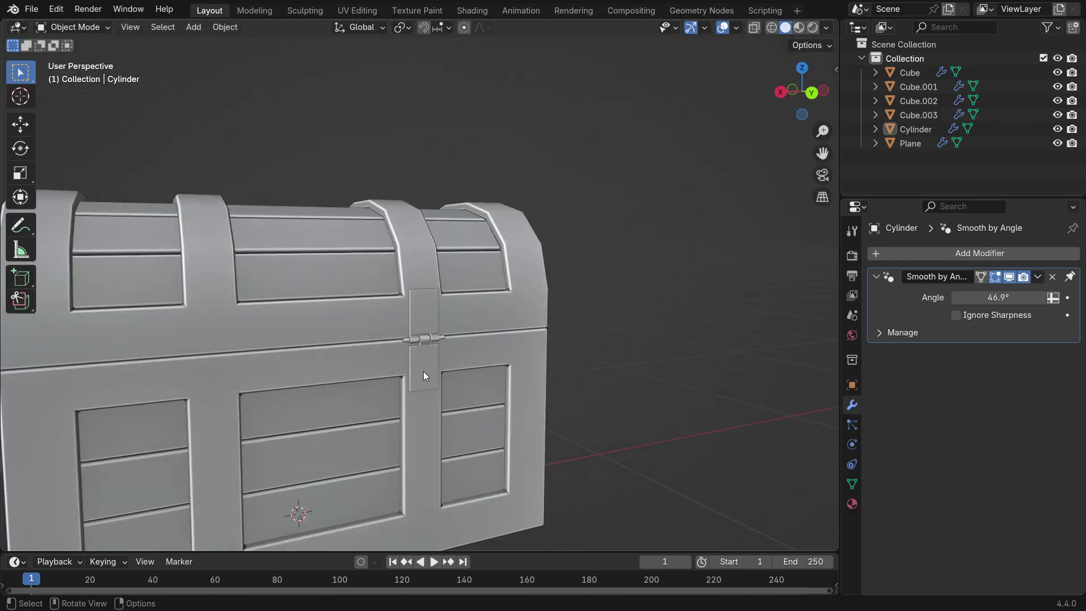
- Set the hinge's origin to the 3D cursor
middle_drag(423, 371, 425, 384)
shift+middle_drag(406, 347, 466, 291)
scroll(544, 223, up, 2)
scroll(544, 223, down, 2)
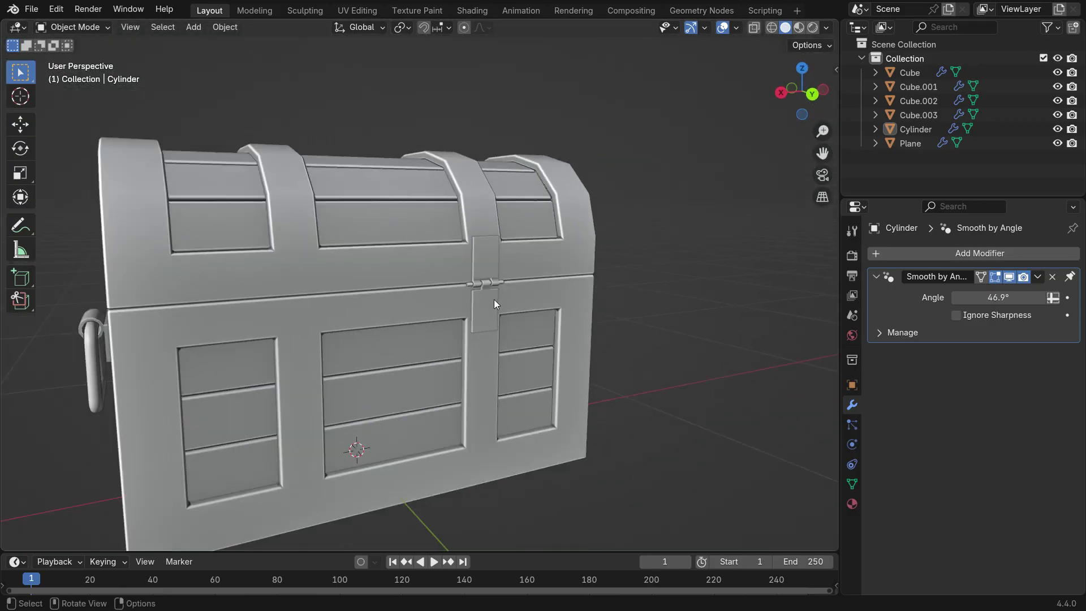
click(494, 271)
right_click(695, 182)
mouse_move(714, 226)
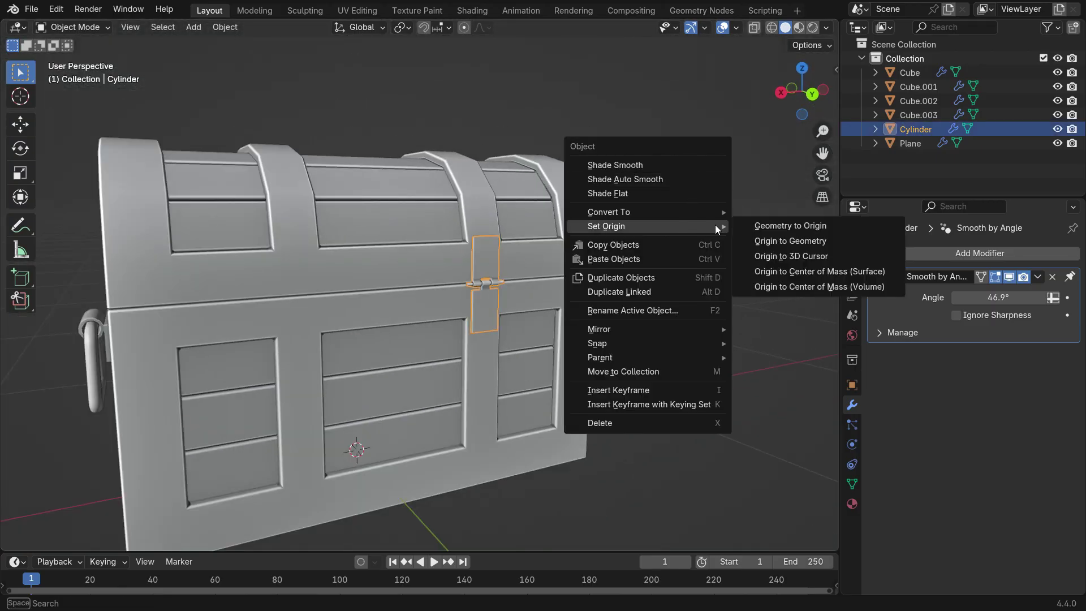
click(782, 256)
- Add a Mirror modifier on the X axis to the hinge to create its counterpart on the other back strip
middle_drag(389, 450, 436, 446)
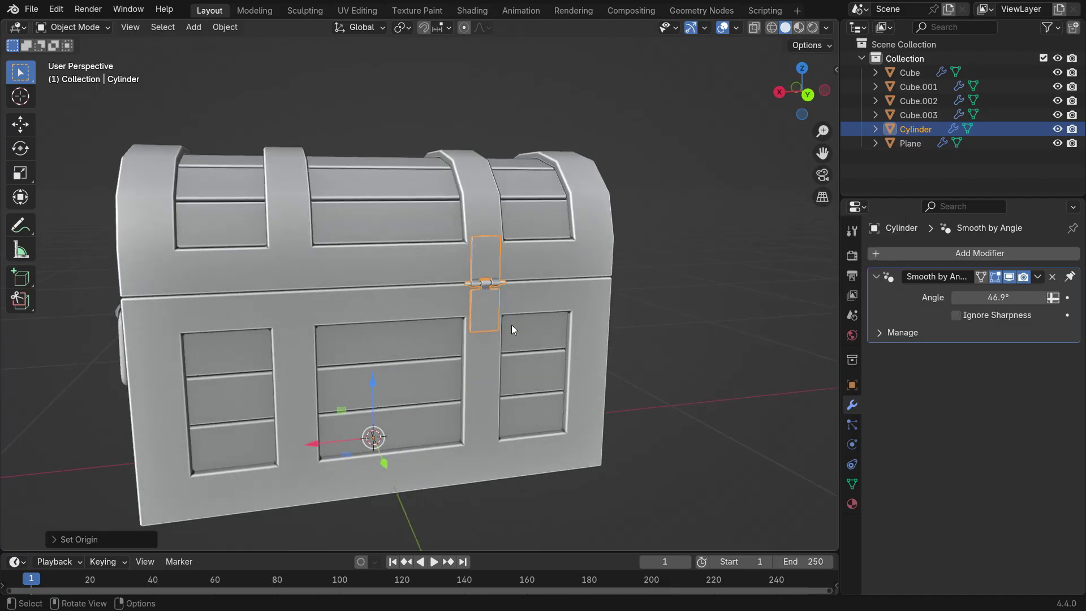
click(955, 253)
click(956, 257)
click(859, 297)
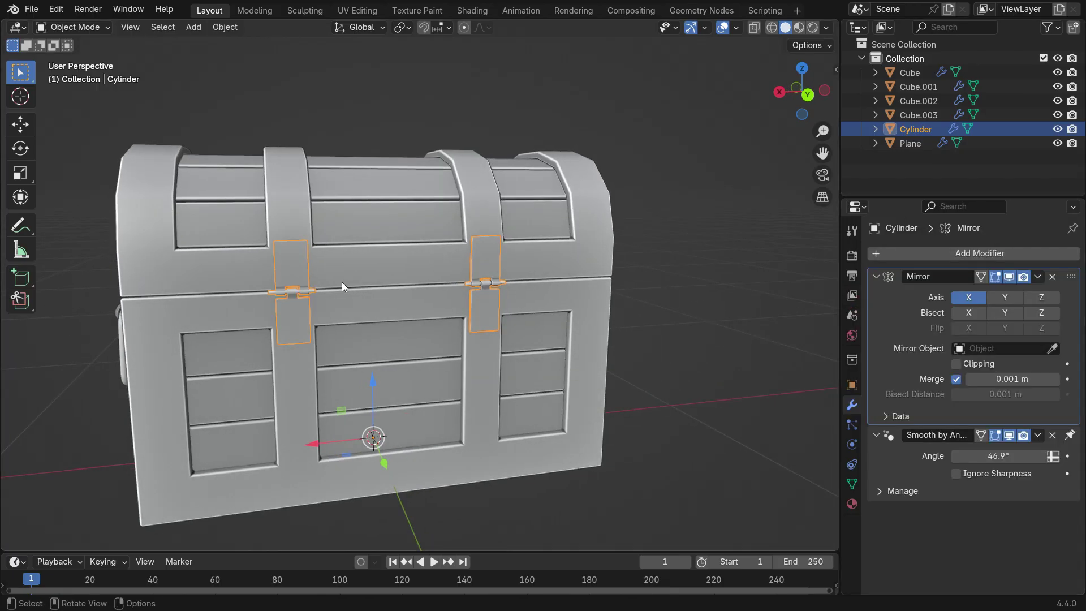
click(323, 106)
- Shorten the hinge's upper leaf by moving its end faces down toward the knuckles
scroll(330, 294, up, 5)
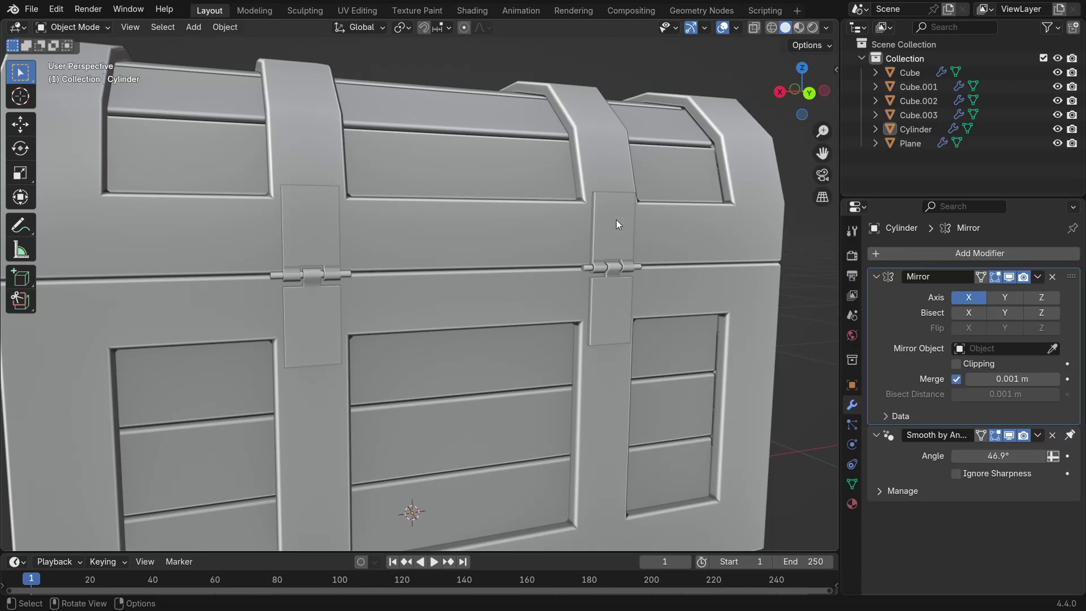
click(616, 219)
key(Tab)
scroll(627, 172, up, 3)
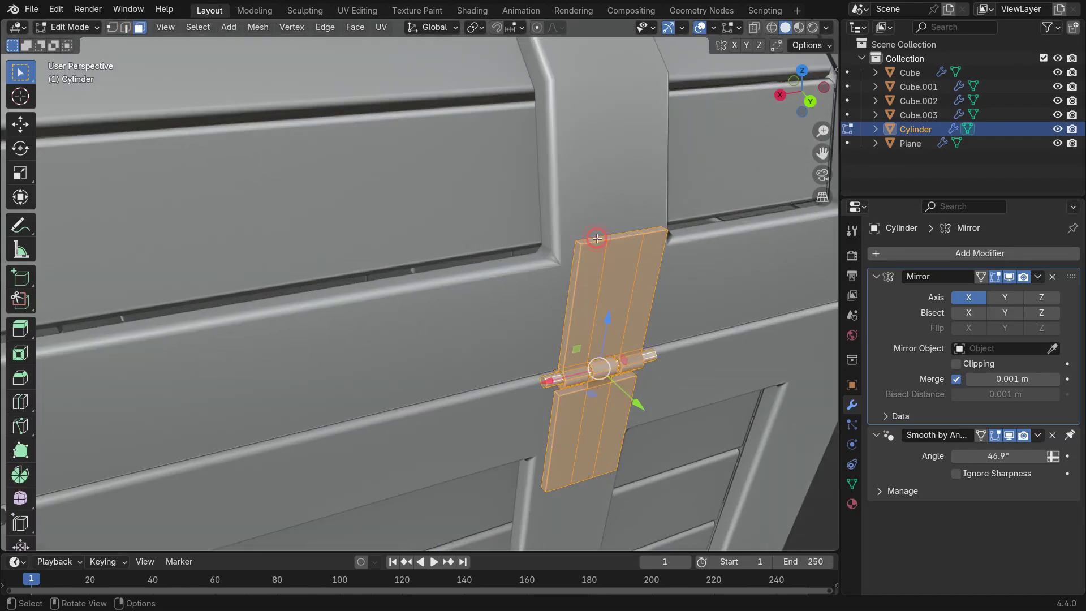
click(597, 238)
drag(631, 187, 625, 219)
- Shorten the hinge's lower leaf by moving its end faces up toward the knuckles
middle_drag(634, 307, 617, 225)
scroll(597, 268, down, 5)
scroll(622, 369, up, 6)
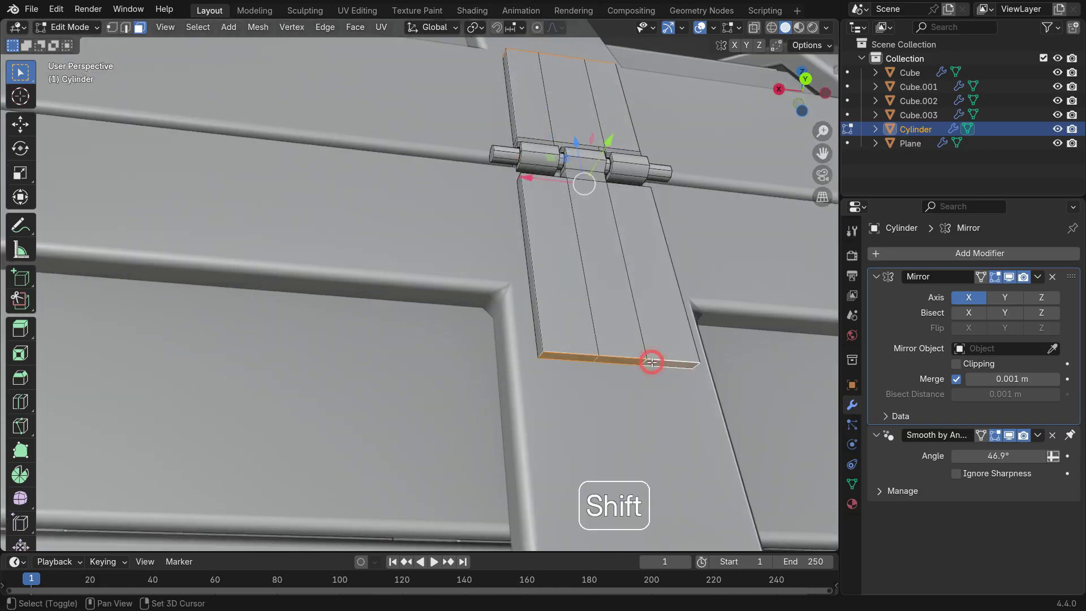
drag(611, 310, 606, 287)
scroll(599, 282, down, 7)
middle_drag(535, 254, 548, 301)
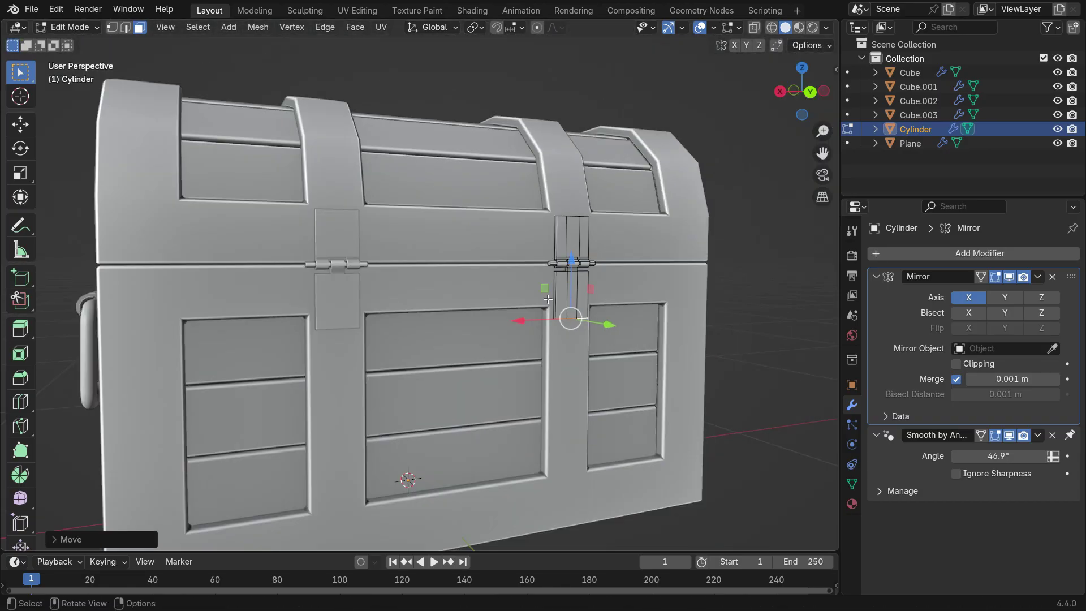
scroll(548, 301, down, 3)
key(Tab)
click(698, 261)
scroll(499, 298, up, 1)
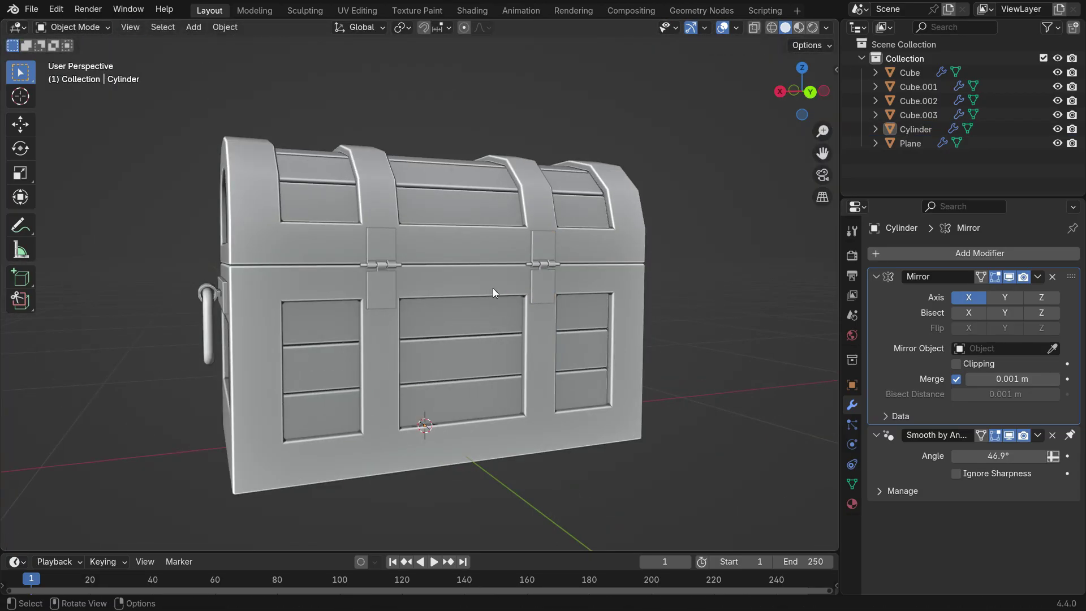
- Apply the hinge's Mirror and Smooth by Angle modifiers
click(1037, 277)
click(967, 292)
click(1037, 277)
click(973, 293)
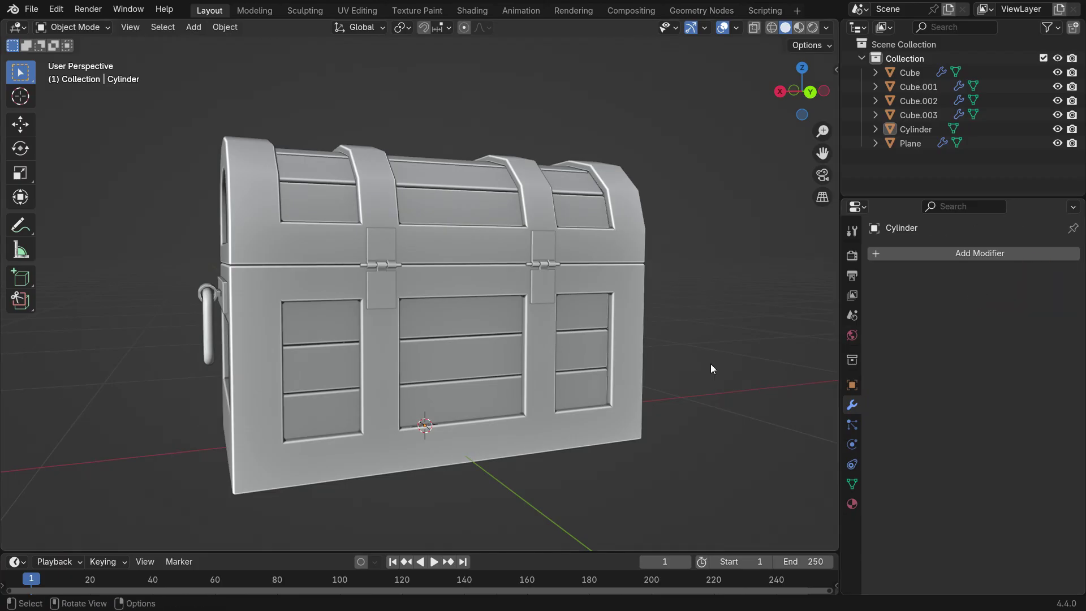
- Select one of the two back hinges through the wireframe view and duplicate it in place
click(548, 249)
key(Tab)
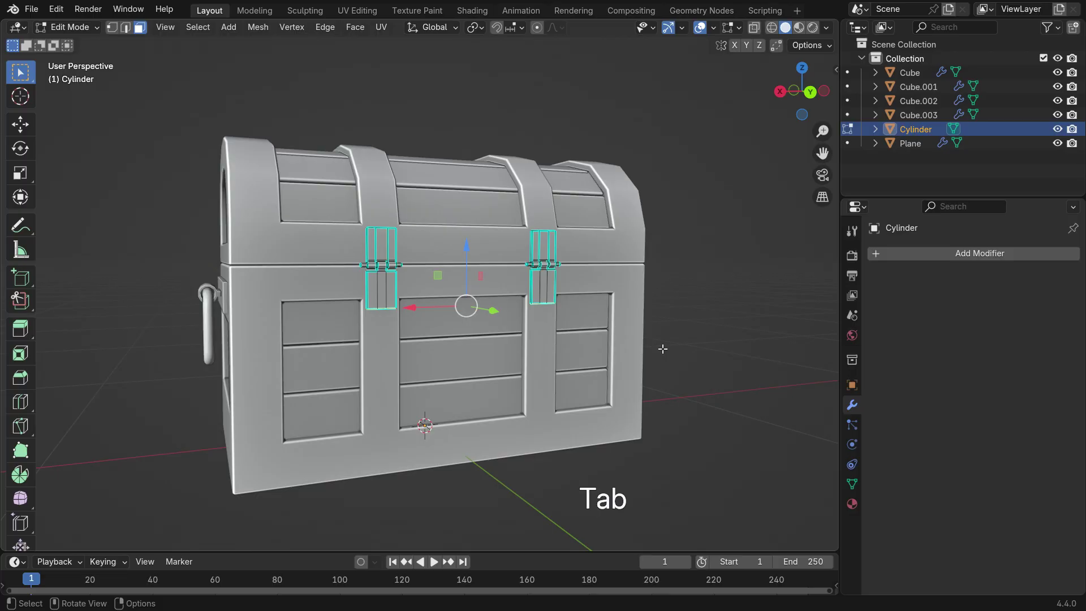
key(z)
click(557, 351)
drag(475, 181, 604, 355)
key(shift+d)
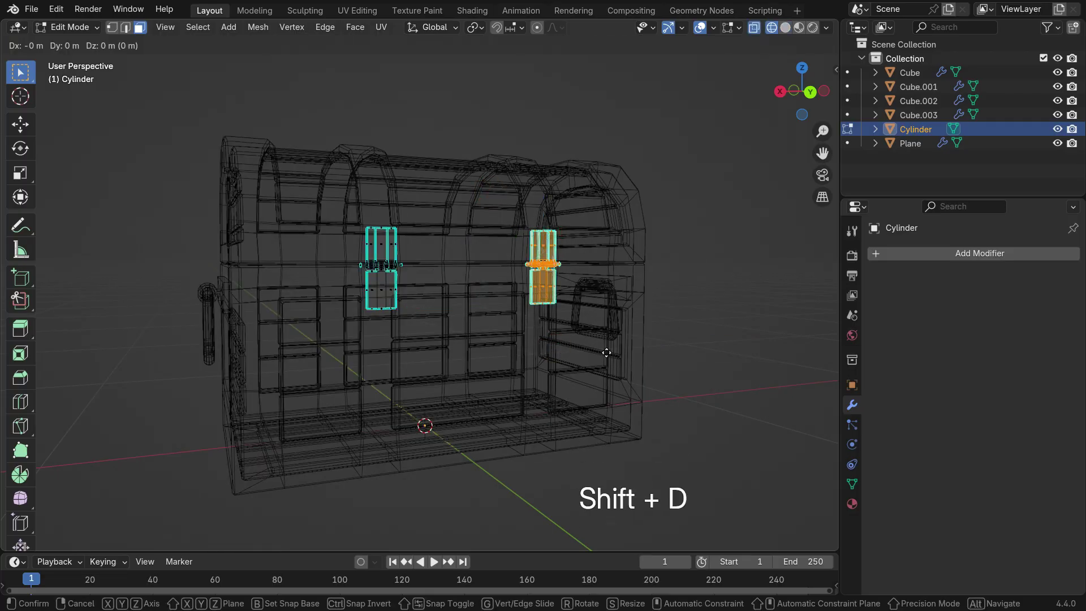
right_click(710, 280)
- Return to solid shading and move the duplicated hinge along Y to the chest's front
key(z)
click(765, 278)
mouse_move(766, 277)
middle_down()
mouse_move(699, 391)
mouse_move(608, 270)
middle_up()
drag(609, 269, 242, 257)
middle_drag(242, 257, 374, 263)
- Separate the duplicated hinge into its own object and return to Object Mode
scroll(157, 241, up, 5)
middle_drag(157, 241, 326, 274)
key(p)
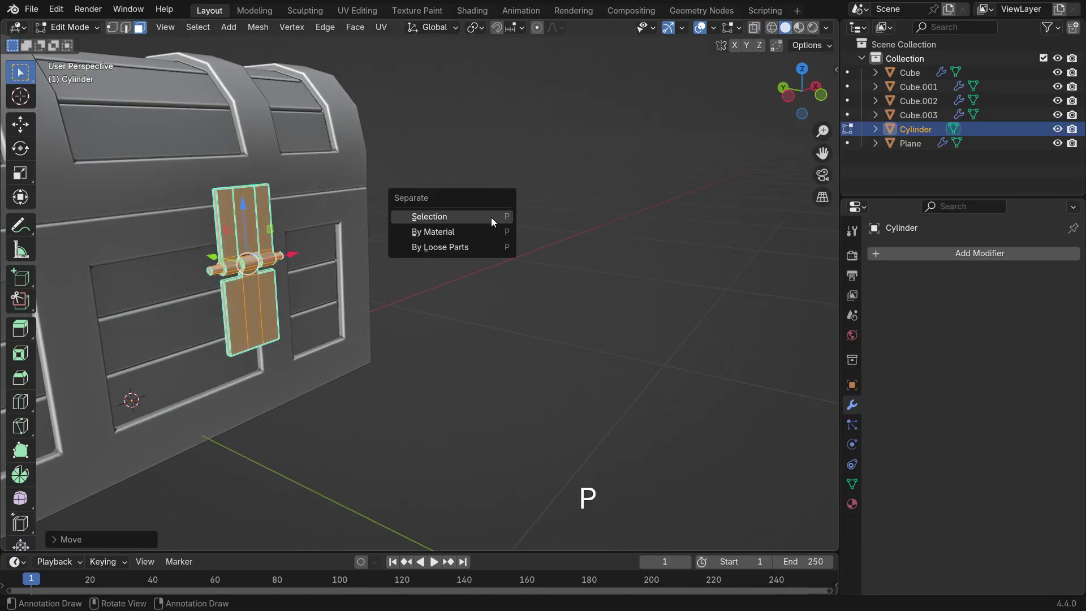
click(493, 219)
middle_drag(453, 294, 334, 277)
key(Tab)
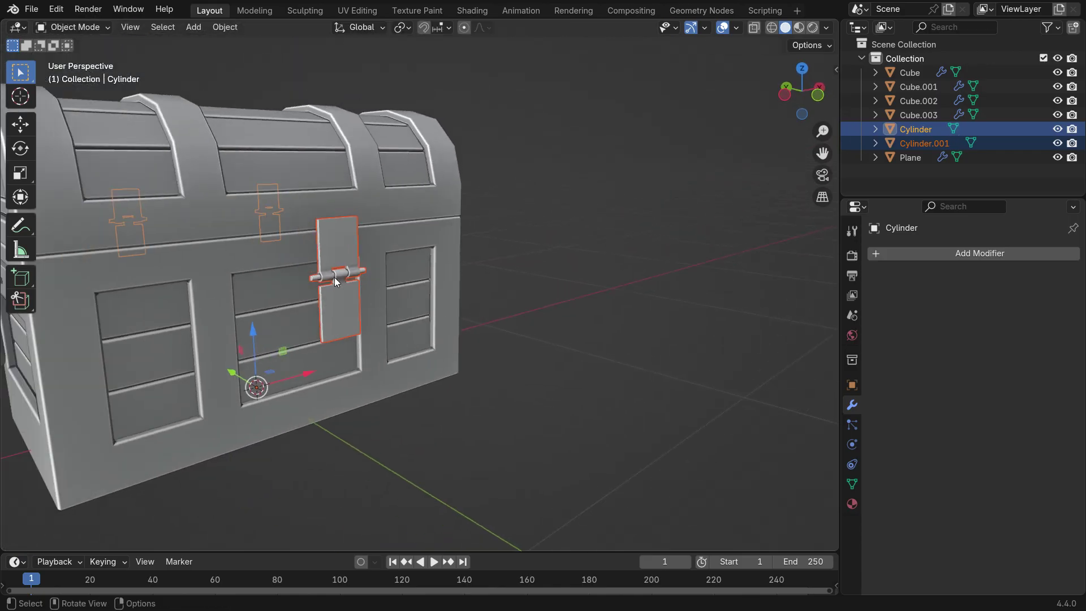
- Select only the front hinge object and set its origin to its geometry
key(Tab)
key(Tab)
click(331, 318)
right_click(348, 294)
mouse_move(243, 351)
click(482, 368)
- Centre the front hinge on the chest along X and raise it along Z onto the lid's front
scroll(474, 344, down, 3)
middle_drag(482, 368, 499, 340)
drag(359, 290, 454, 289)
key(KP_1)
scroll(268, 247, up, 3)
drag(402, 228, 405, 178)
scroll(390, 185, up, 3)
scroll(390, 204, down, 3)
middle_drag(402, 263, 450, 307)
scroll(389, 203, up, 4)
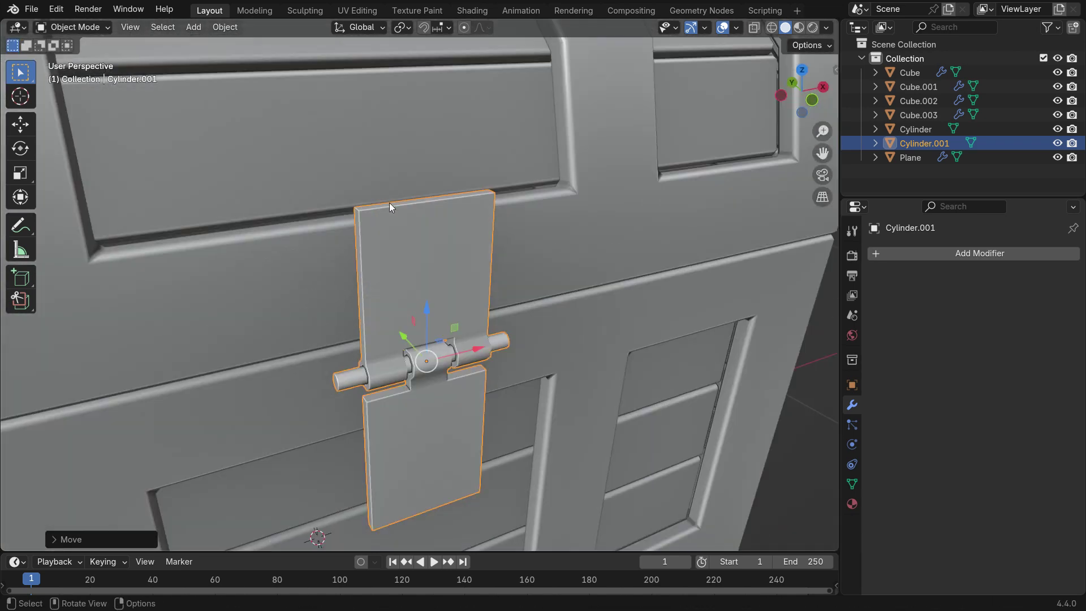
- Shorten the front hinge's upper leaf by moving its top end faces down along Z
key(Tab)
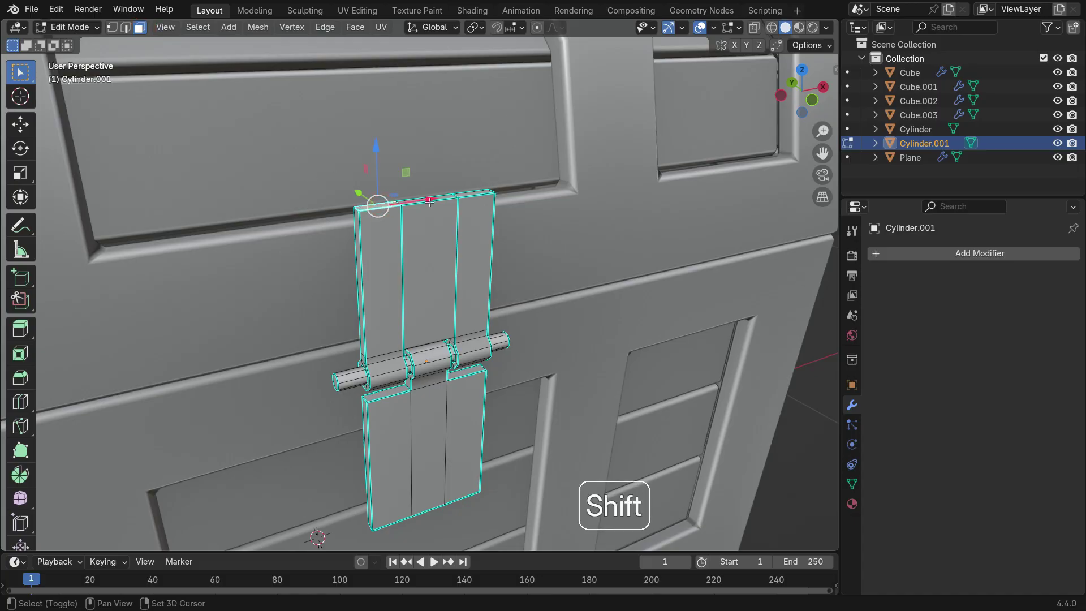
key(KP_1)
key(g)
key(z)
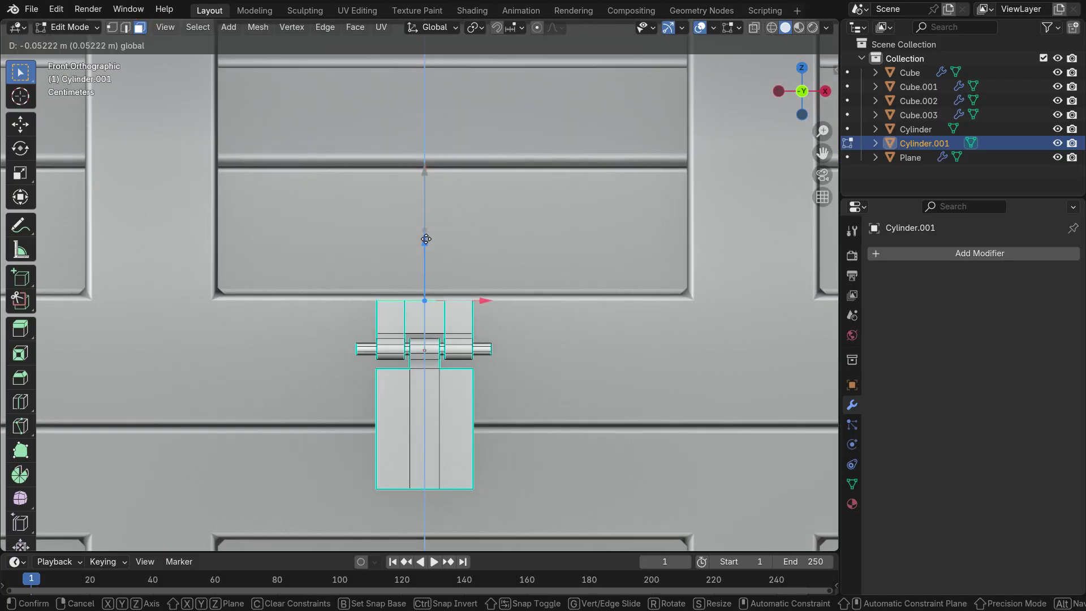
drag(425, 241, 425, 242)
scroll(452, 249, down, 3)
- Try to lengthen the front hinge's lower leaf by moving its end faces, and undo the move
middle_drag(453, 316, 441, 237)
scroll(431, 309, up, 4)
click(399, 325)
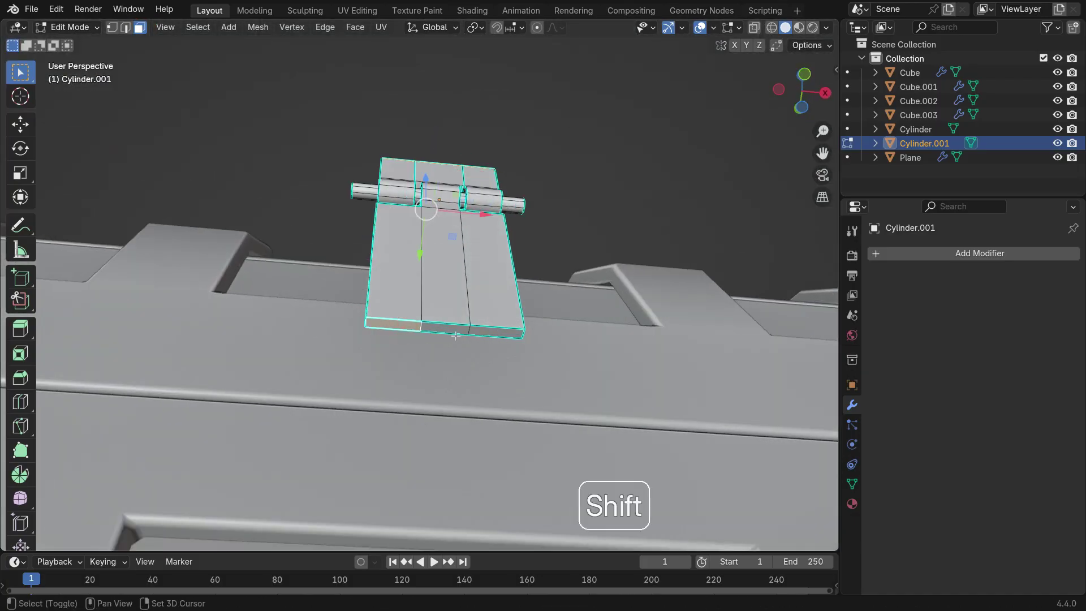
key(KP_1)
key(g)
click(403, 353)
key(ctrl+z)
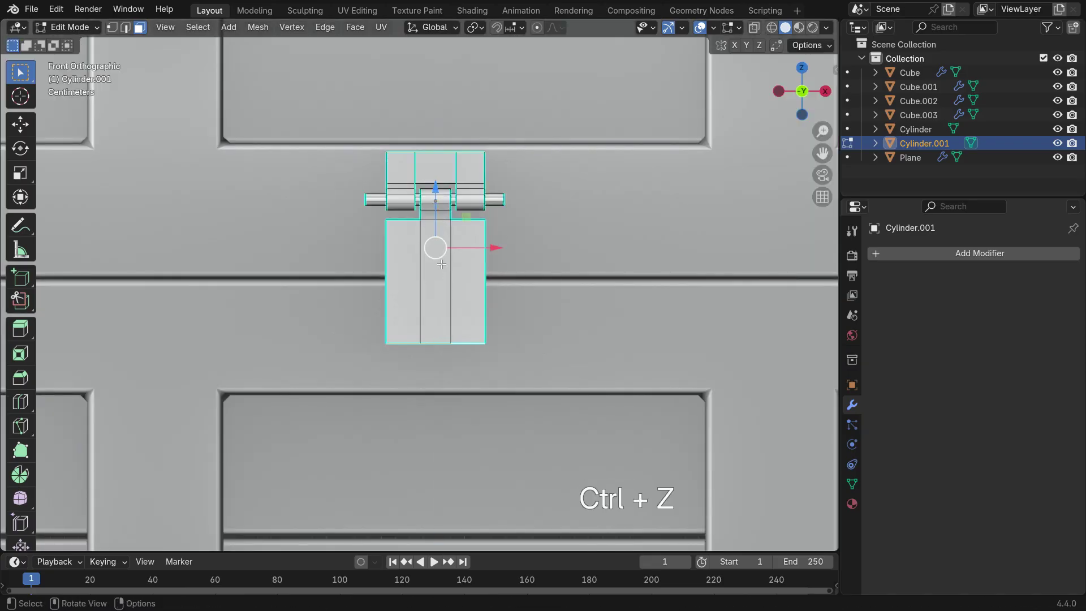
- Select only the lower leaf's end faces and move them down along Z to just above the chest's front panel
scroll(404, 353, up, 1)
shift+click(402, 377)
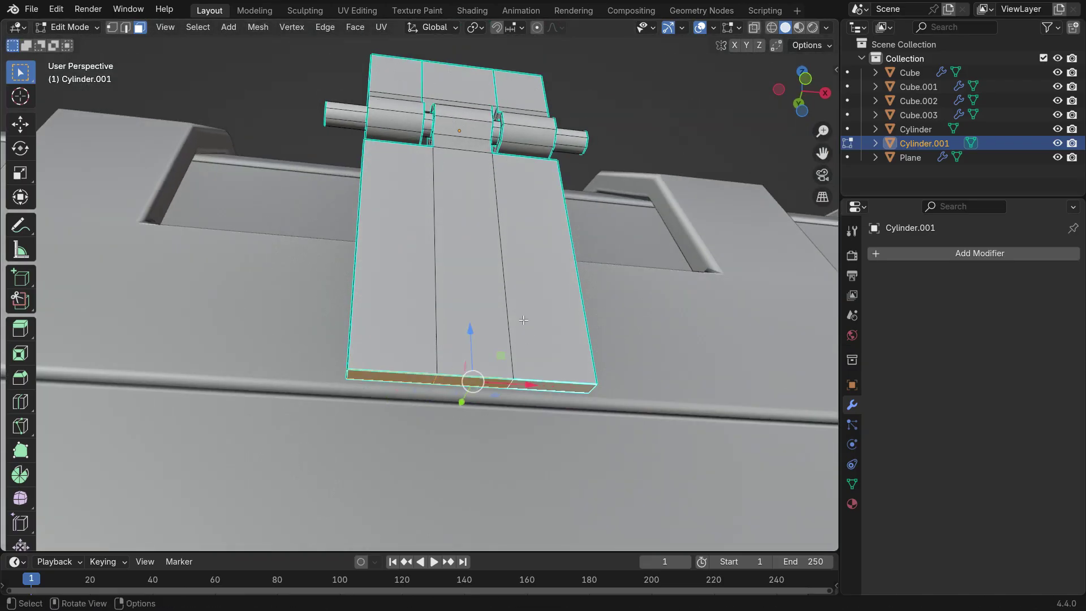
key(KP_1)
key(g)
key(z)
click(447, 346)
- Cut two edge loops across the lower leaf, sliding one near its bottom end and the other toward the leaf's middle
key(ctrl+r)
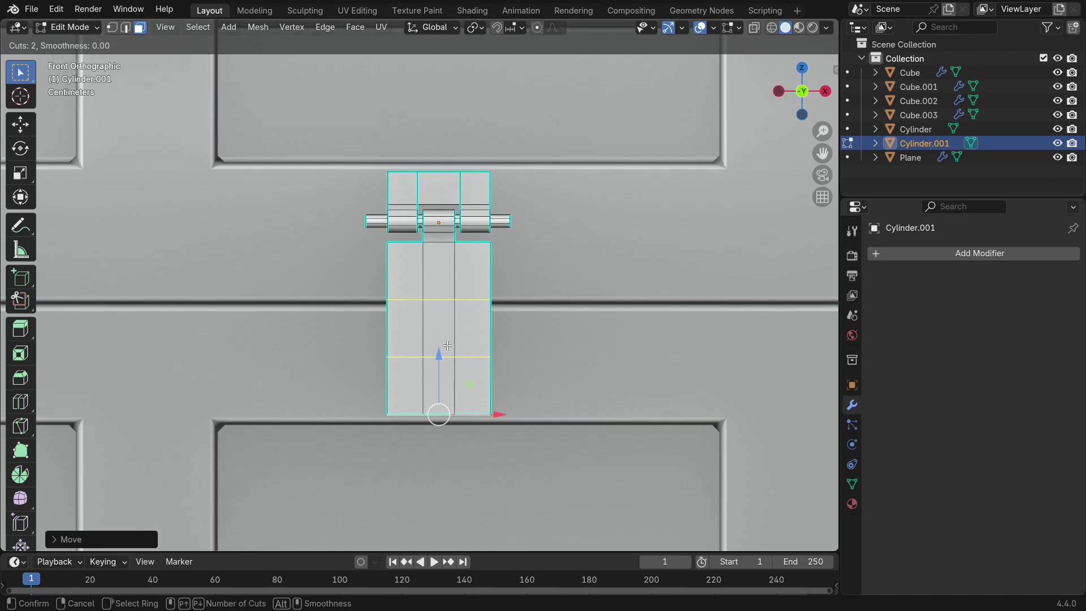
click(444, 388)
scroll(434, 344, up, 1)
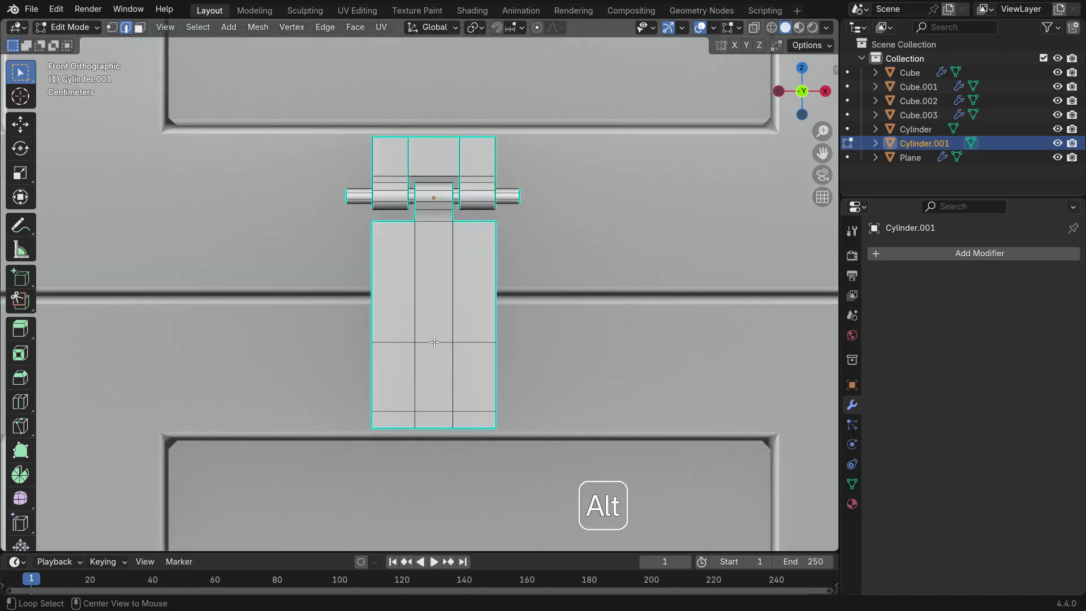
key(g)
key(g)
click(492, 372)
scroll(463, 369, down, 2)
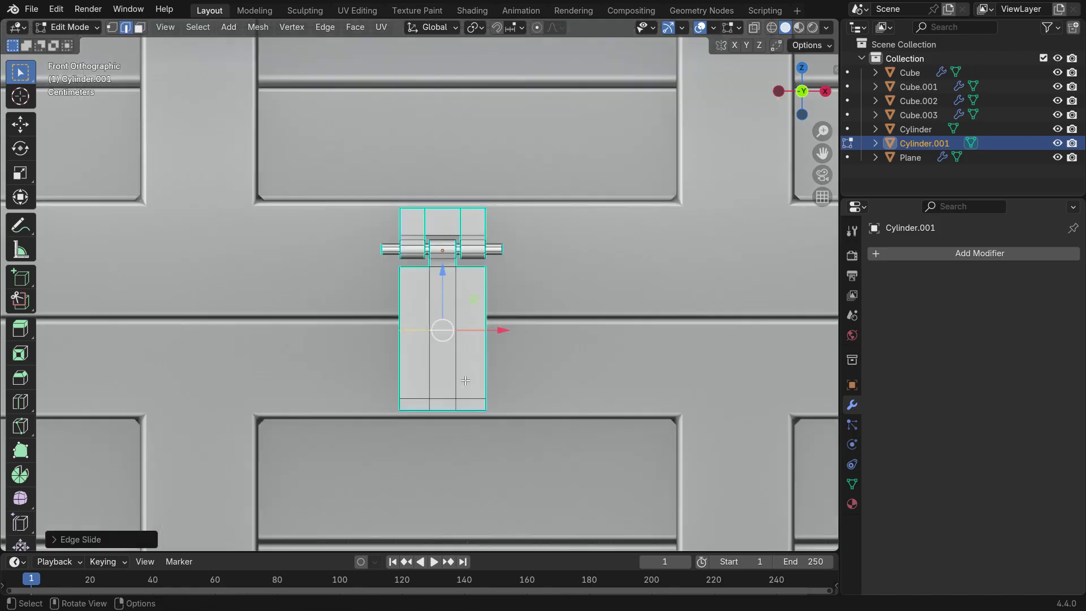
- Delete the central faces between the two cuts on the front and back of the lower leaf
scroll(438, 363, up, 1)
key(3)
scroll(418, 355, up, 1)
key(Delete)
click(435, 375)
middle_drag(424, 376, 537, 400)
scroll(475, 365, up, 2)
click(450, 364)
key(Delete)
click(535, 367)
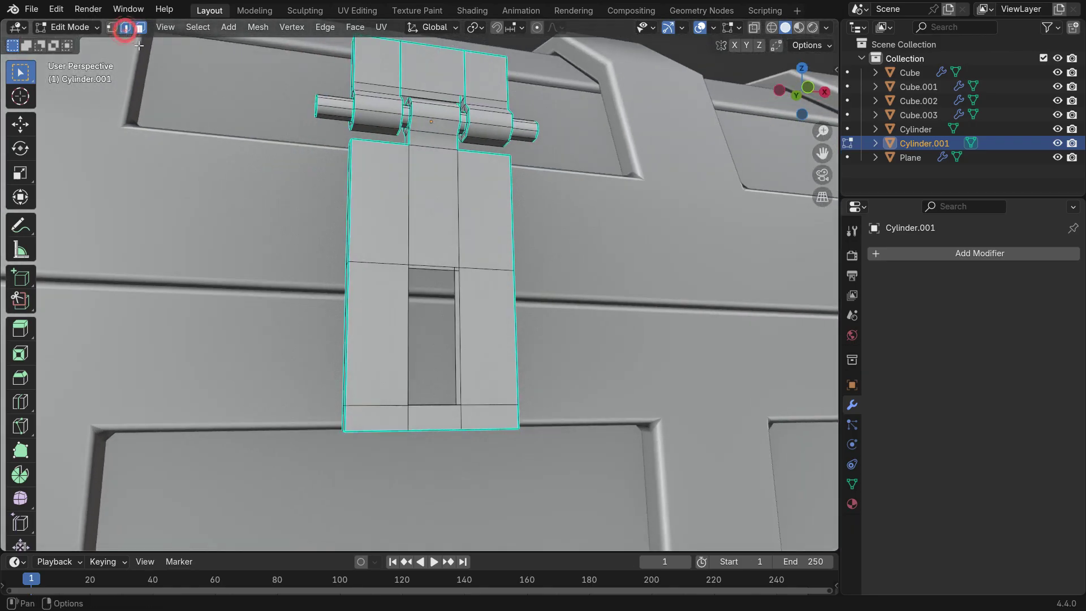
- Bridge the front and back edge loops of the slot in the hasp's lower leaf to form its inner walls
scroll(432, 269, up, 2)
middle_drag(445, 327, 396, 238)
click(325, 27)
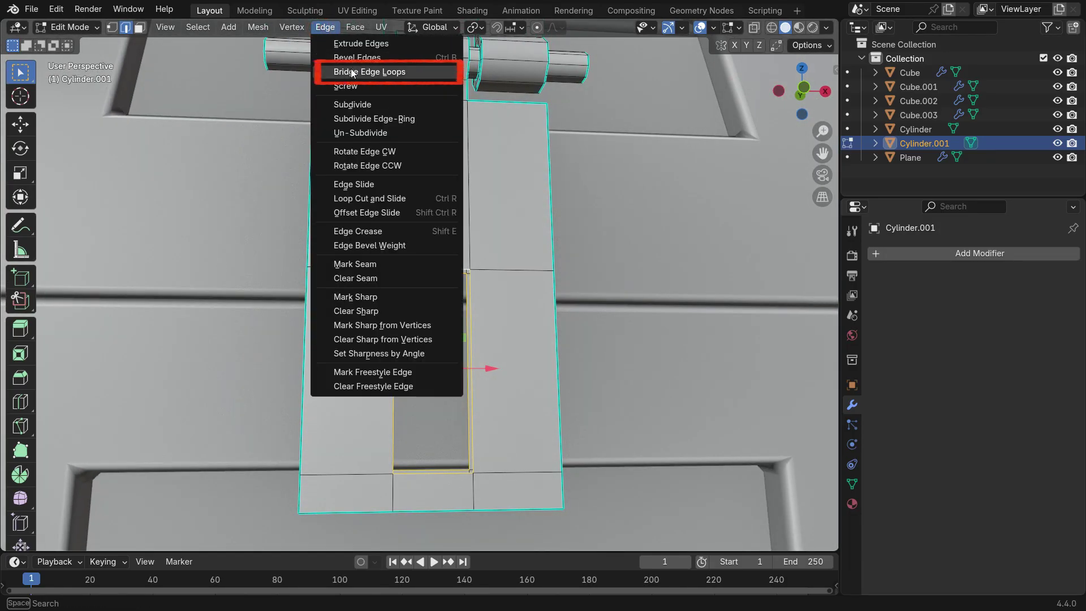
click(351, 72)
middle_drag(395, 340, 528, 384)
- Apply Shade Auto Smooth to the hasp and set the smoothing angle to 46.2°
key(Tab)
click(952, 254)
right_click(458, 244)
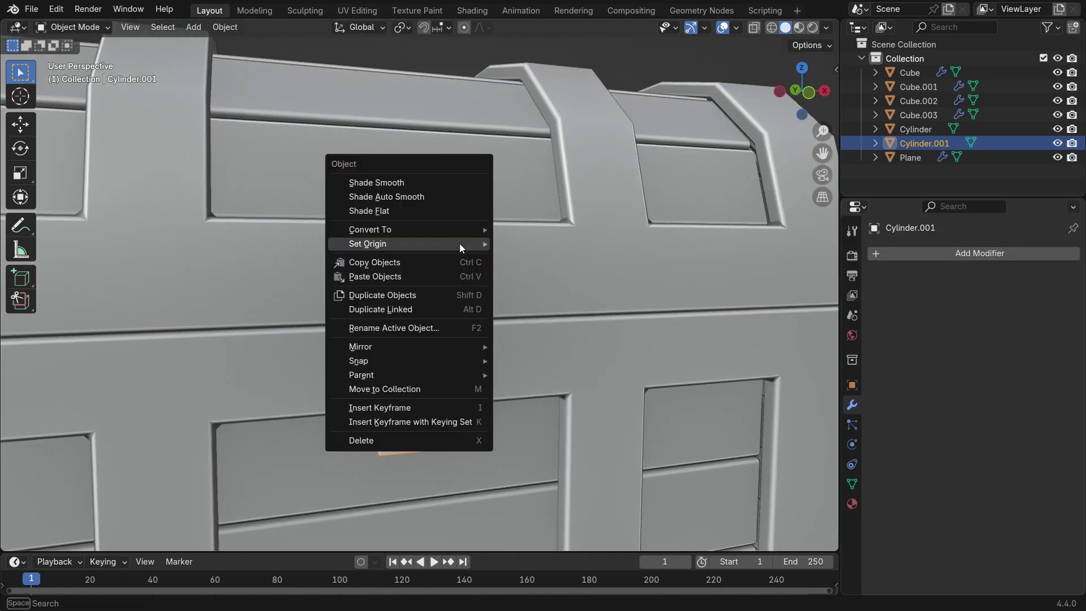
click(400, 197)
middle_drag(464, 380, 473, 359)
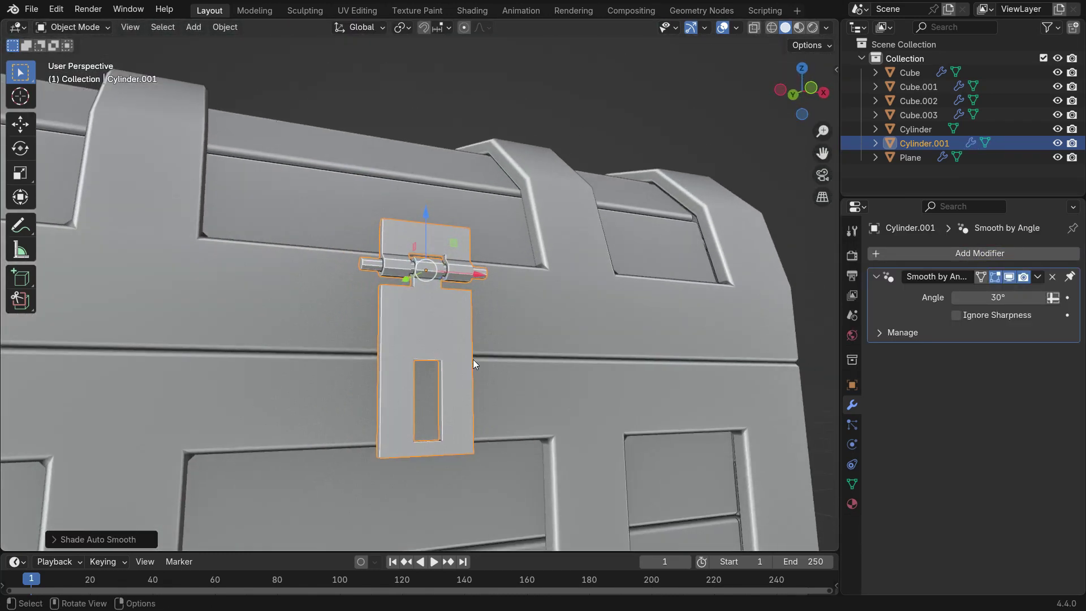
middle_drag(586, 264, 429, 332)
- Add a torus mesh with 24 major segments
key(KP_1)
key(shift+a)
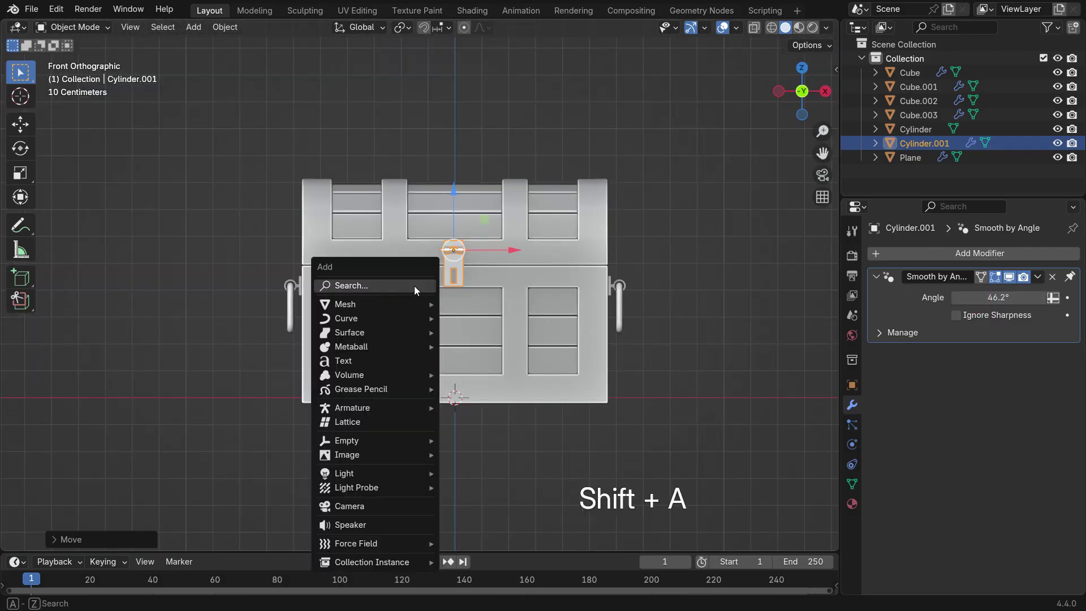
mouse_move(396, 305)
click(489, 399)
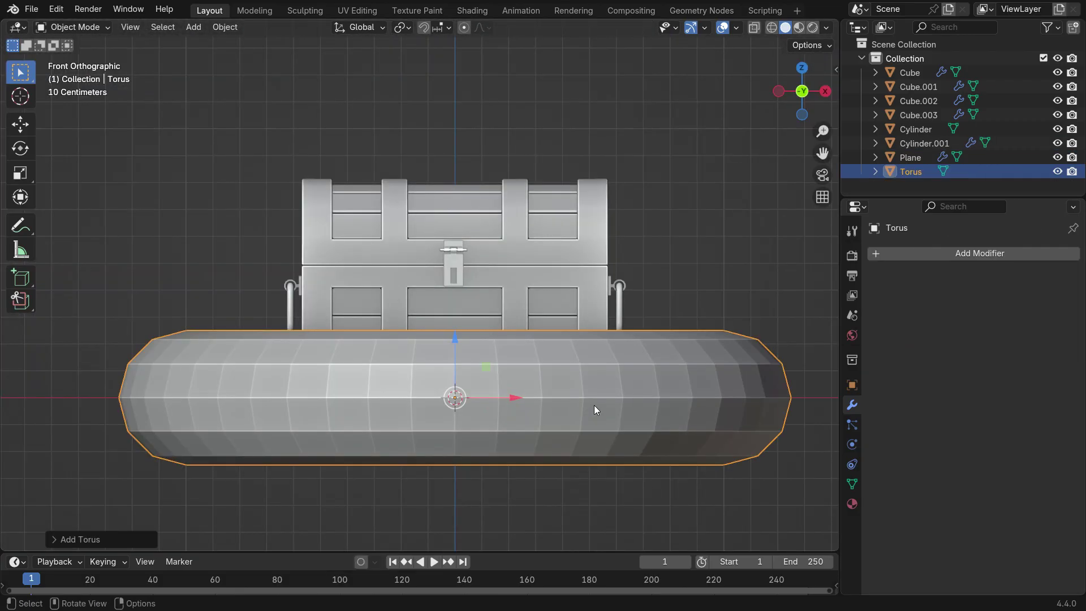
click(67, 540)
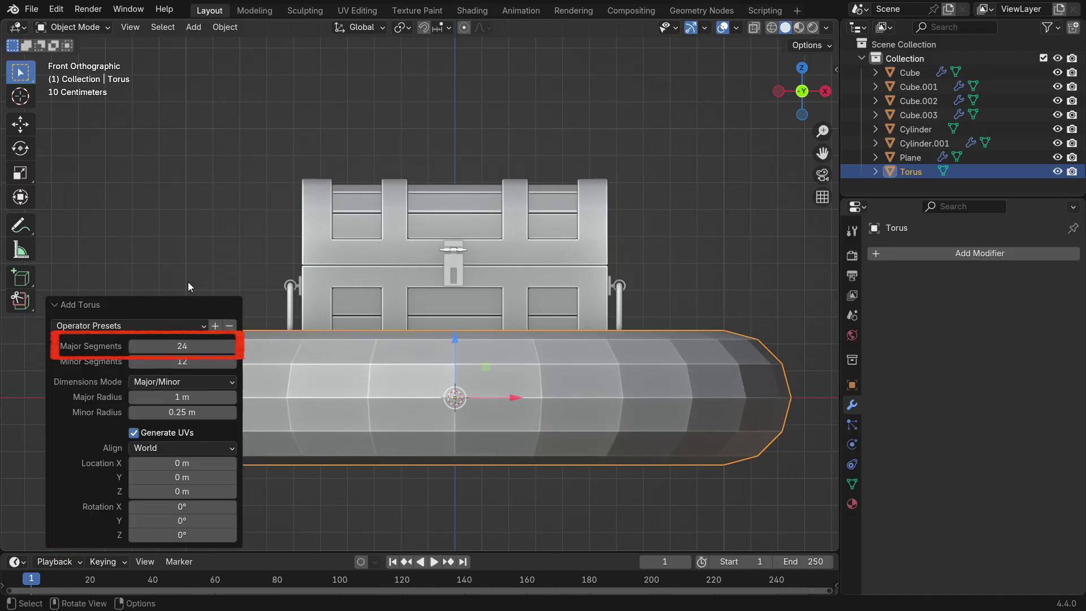
- Rotate the torus mesh 90° in the front view so the ring stands upright
key(Tab)
scroll(541, 419, down, 3)
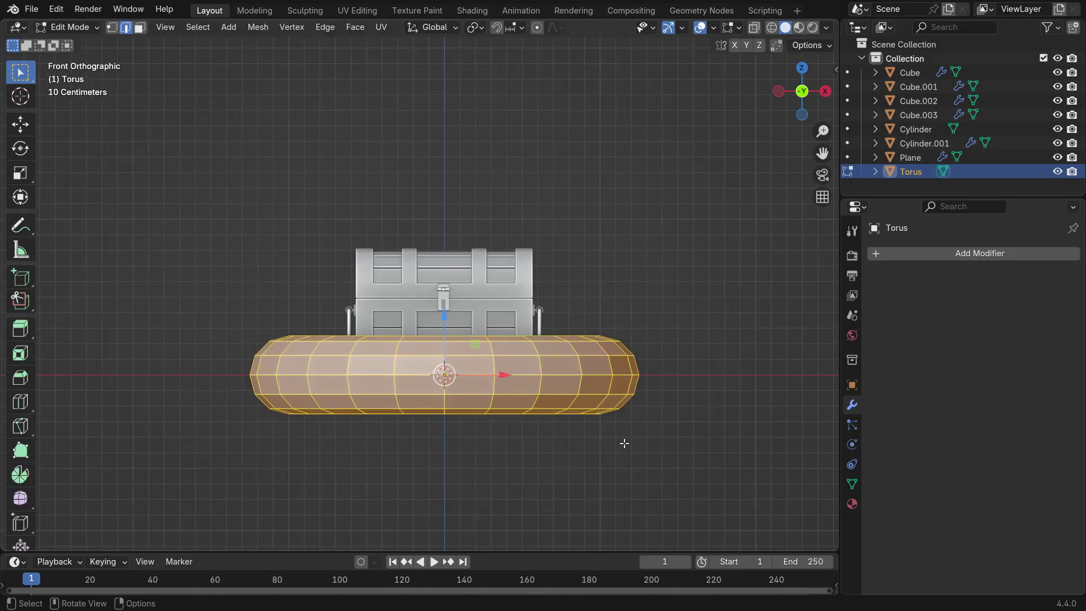
text(r90)
key(Return)
- Scale the torus down and move it along Y and Z to just in front of the chest near the hasp
key(KP_3)
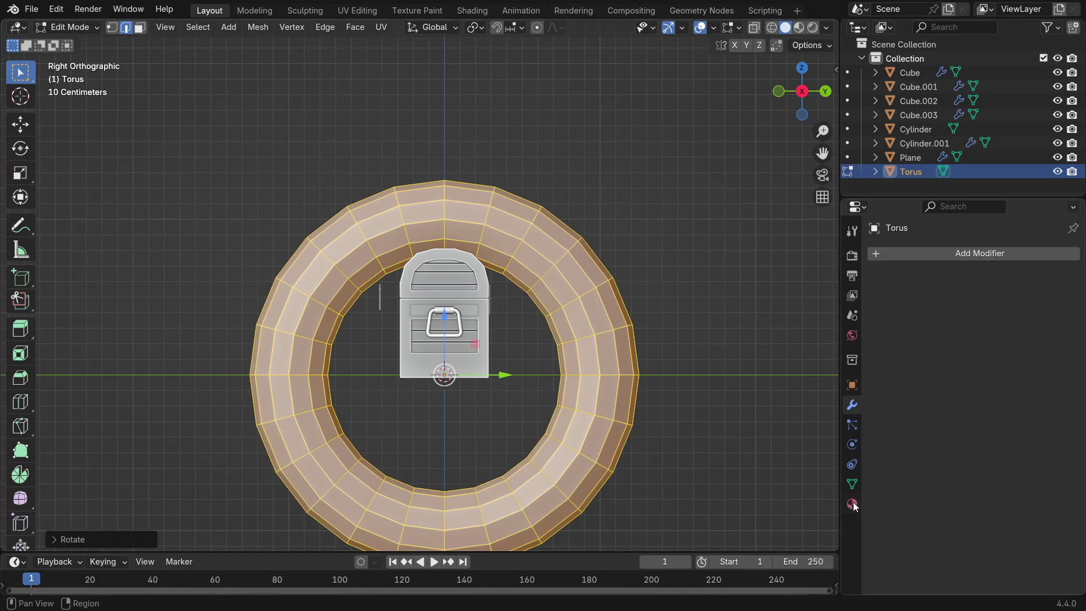
click(502, 392)
scroll(433, 365, up, 3)
drag(517, 384, 389, 380)
drag(330, 321, 343, 209)
scroll(354, 246, up, 7)
scroll(497, 424, down, 1)
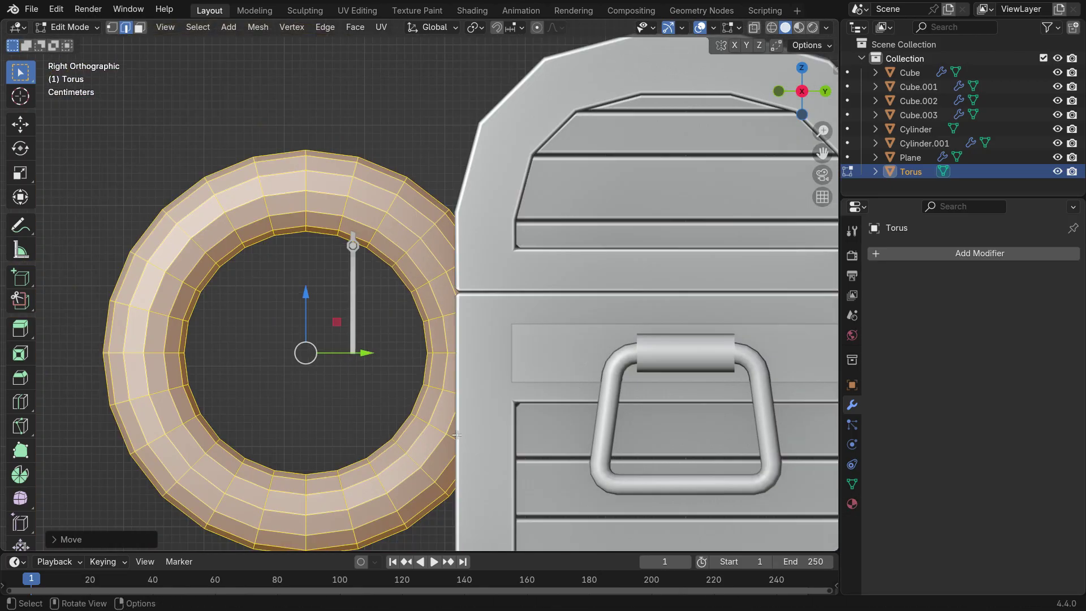
- Shrink the torus further to about slot size in wireframe view and raise it along Z level with the hasp's slot
key(s)
click(354, 371)
scroll(317, 374, up, 3)
key(z)
click(274, 391)
scroll(328, 326, up, 2)
drag(286, 309, 285, 238)
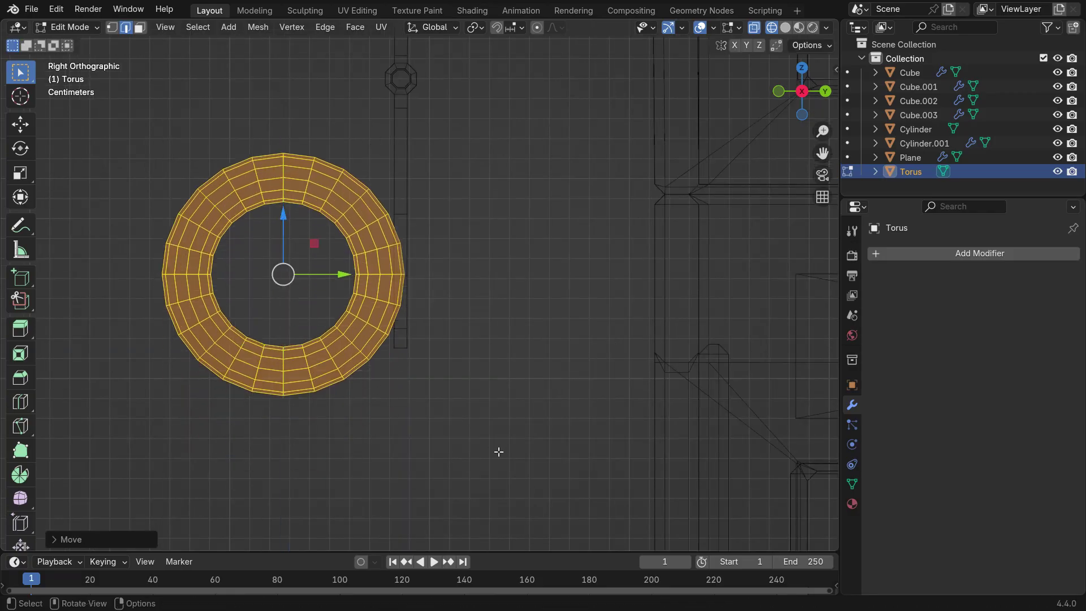
key(s)
click(387, 380)
- Delete the vertices of the torus half facing the chest, leaving a C-shaped half ring
key(1)
click(283, 209)
key(Delete)
click(505, 263)
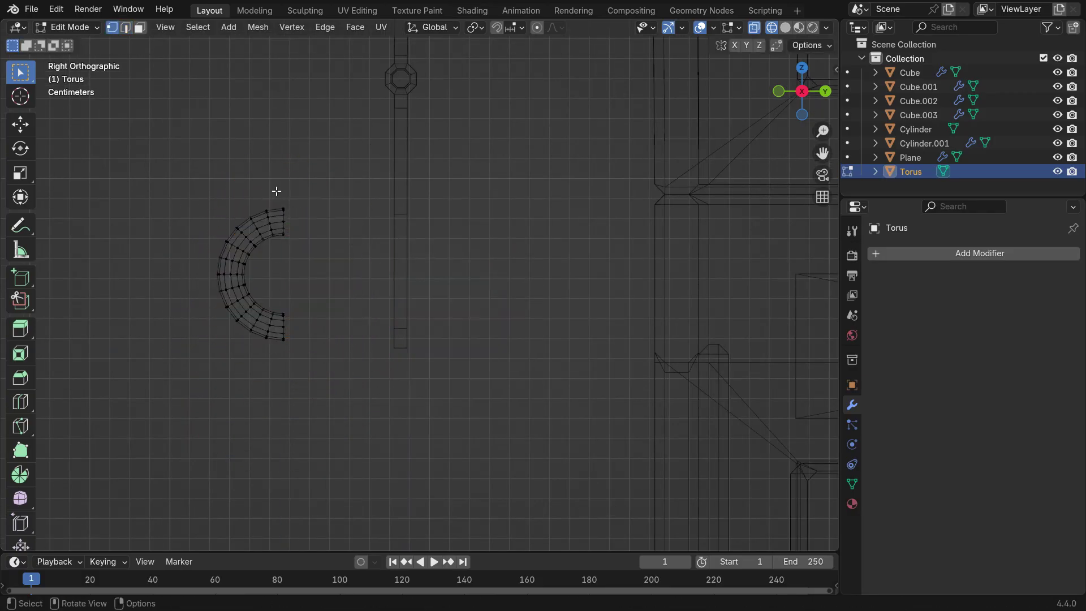
- Extrude the half ring's two open ends straight toward the chest to form a U-shaped loop
key(e)
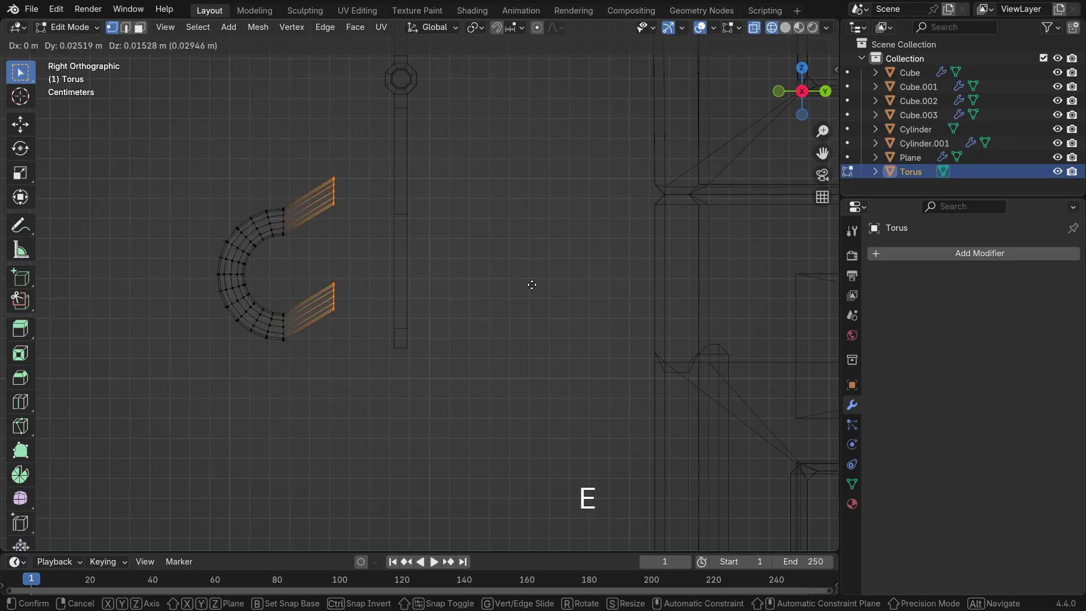
click(425, 318)
key(z)
click(510, 316)
- Extrude the open ends of the U-shaped loop once more
middle_drag(365, 334, 457, 327)
key(Tab)
click(404, 224)
middle_drag(404, 226, 304, 299)
key(Tab)
scroll(396, 104, up, 5)
middle_drag(370, 123, 429, 271)
key(e)
click(456, 206)
- Move the U-shaped loop along X clear of the hasp and select it in object mode
drag(425, 268, 641, 264)
scroll(641, 264, down, 3)
middle_drag(583, 287, 617, 379)
scroll(528, 478, down, 3)
key(Tab)
scroll(528, 478, up, 3)
middle_drag(532, 475, 605, 435)
click(737, 325)
scroll(619, 333, down, 2)
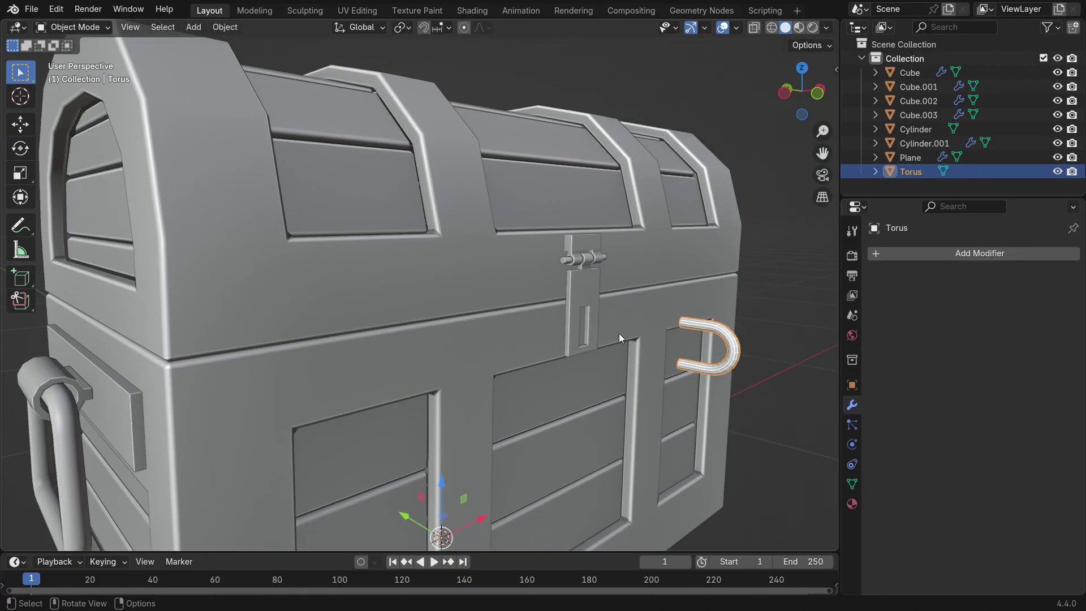
- Move the U-shaped loop along X into the hasp's slot, scale it to fit, and fine-tune its position
scroll(689, 339, up, 2)
key(Tab)
scroll(678, 339, up, 3)
drag(626, 347, 430, 312)
middle_drag(639, 368, 544, 367)
key(s)
click(565, 370)
drag(507, 316, 501, 315)
drag(502, 315, 501, 315)
- Set the U-shaped loop's origin to its geometry
click(407, 293)
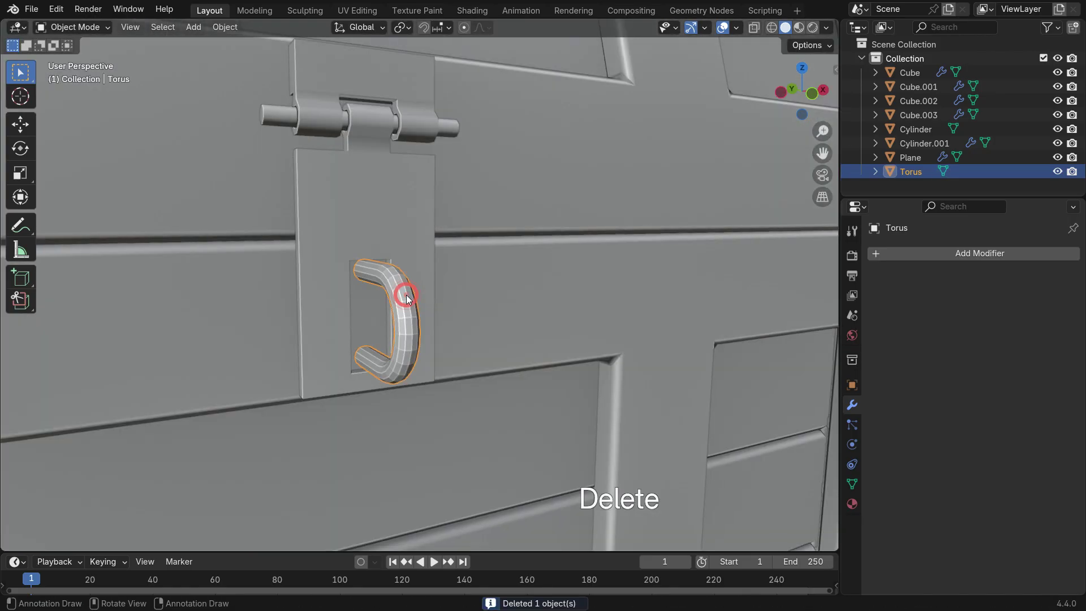
right_click(489, 241)
mouse_move(470, 288)
click(573, 303)
- Duplicate the U-shaped loop in place and rotate the copy about Y until it lies horizontal
key(shift+d)
right_click(475, 341)
middle_drag(480, 336, 469, 338)
key(r)
key(y)
click(491, 335)
- Rotate the copied loop about X until its open ends point straight down
middle_drag(511, 392, 605, 405)
key(r)
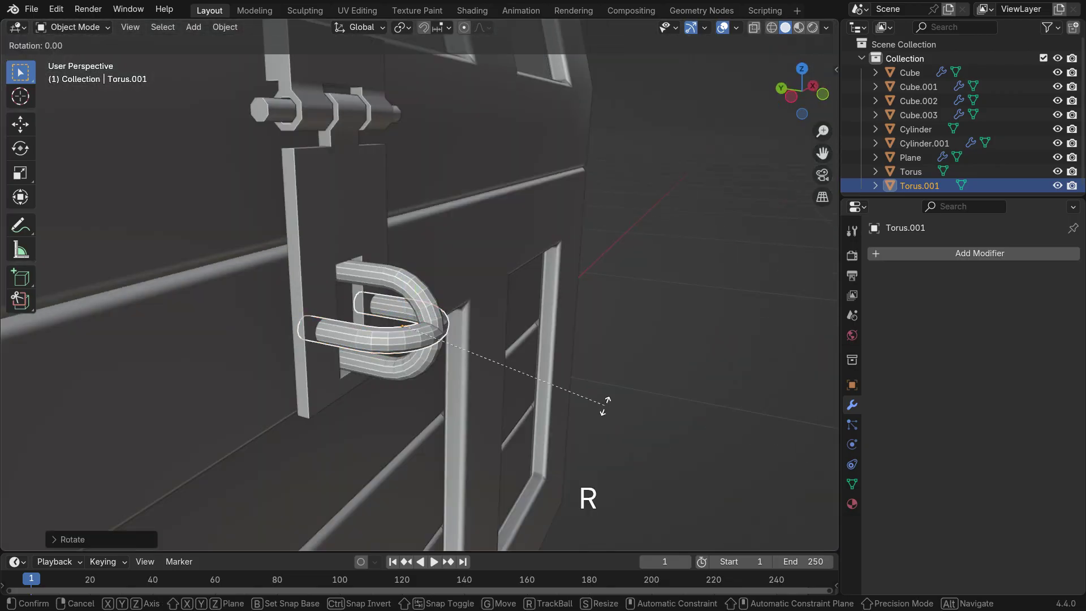
key(Escape)
text(rx-9)
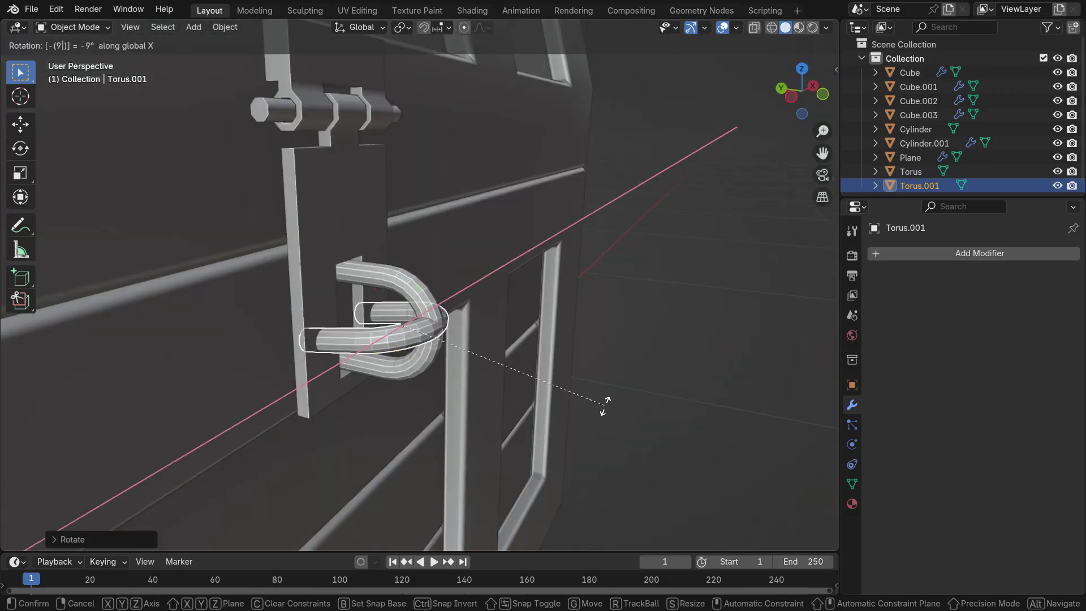
- Move the copied loop along Y and lower it along Z so it hangs through the first loop as a padlock shackle
scroll(376, 322, up, 2)
drag(360, 314, 349, 313)
drag(400, 253, 402, 277)
middle_drag(503, 340, 425, 362)
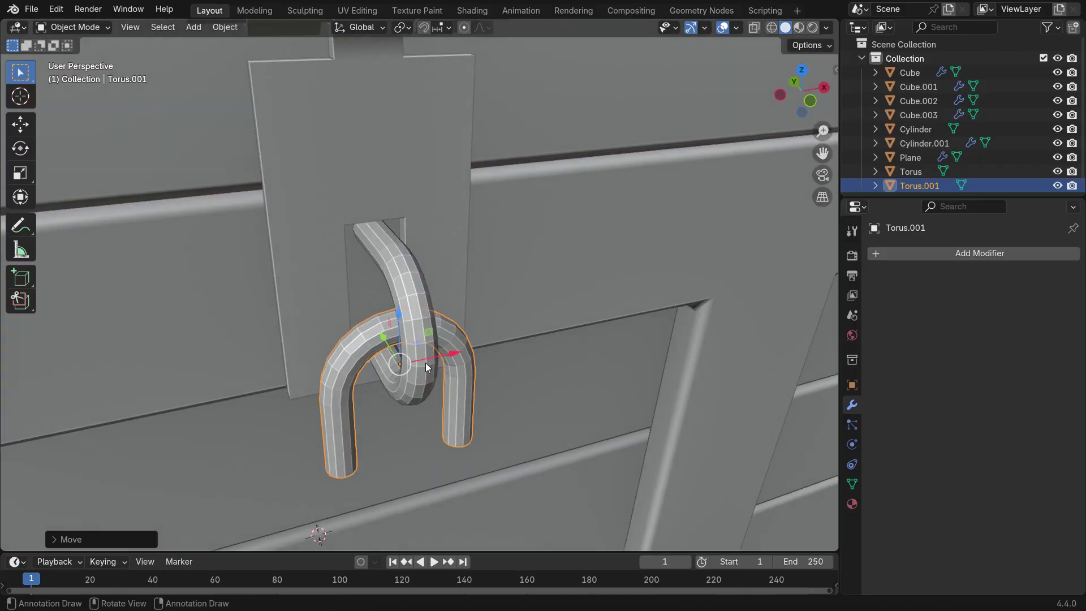
- Enlarge the shackle in the front view and lower it along Z to hang from the hasp's loop
key(KP_1)
scroll(454, 268, down, 4)
scroll(454, 269, down, 2)
key(s)
click(521, 393)
scroll(439, 307, up, 2)
drag(435, 233, 434, 251)
- Fine-tune the shackle's scale where it passes through the hasp's loop, and deselect it
middle_drag(435, 260, 457, 273)
scroll(453, 286, up, 4)
key(s)
click(522, 388)
scroll(521, 362, down, 8)
middle_drag(534, 312, 510, 323)
click(708, 316)
- Add a cube for the padlock body and scale its mesh down in edit mode
key(KP_1)
key(shift+a)
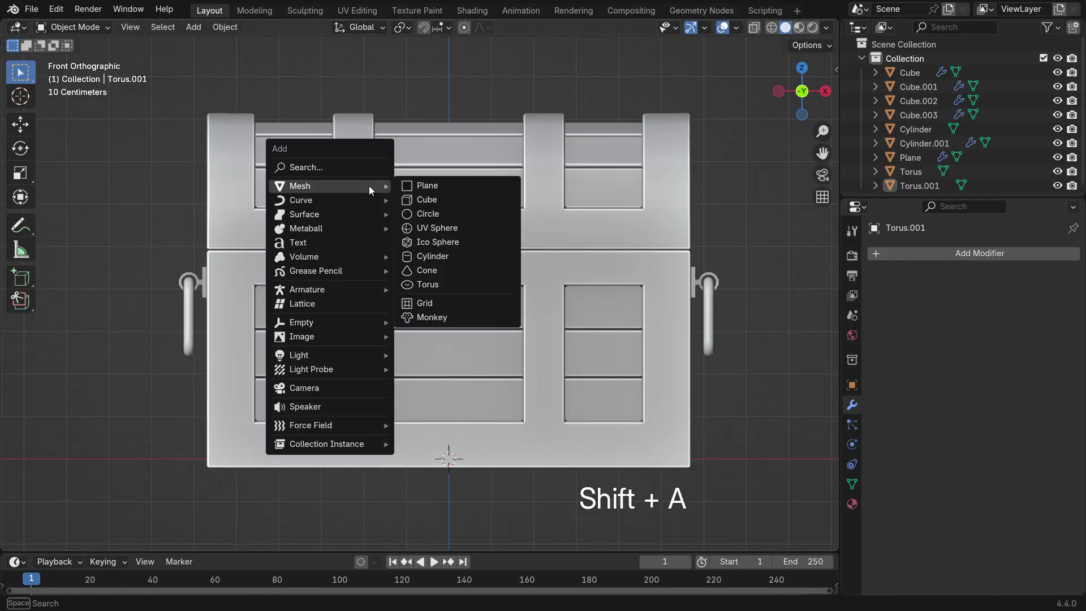
click(430, 200)
scroll(437, 268, down, 5)
scroll(439, 271, down, 2)
key(Tab)
key(s)
click(451, 326)
scroll(438, 322, up, 9)
middle_drag(436, 323, 468, 327)
key(Tab)
- Move the cube out in front of the chest and flatten it along Y into a thin block
drag(425, 293, 531, 335)
scroll(534, 317, down, 5)
middle_drag(534, 313, 596, 350)
key(s)
key(y)
click(547, 348)
- Raise the block along Z and move it along Y toward the chest to sit under the shackle
drag(527, 275, 530, 155)
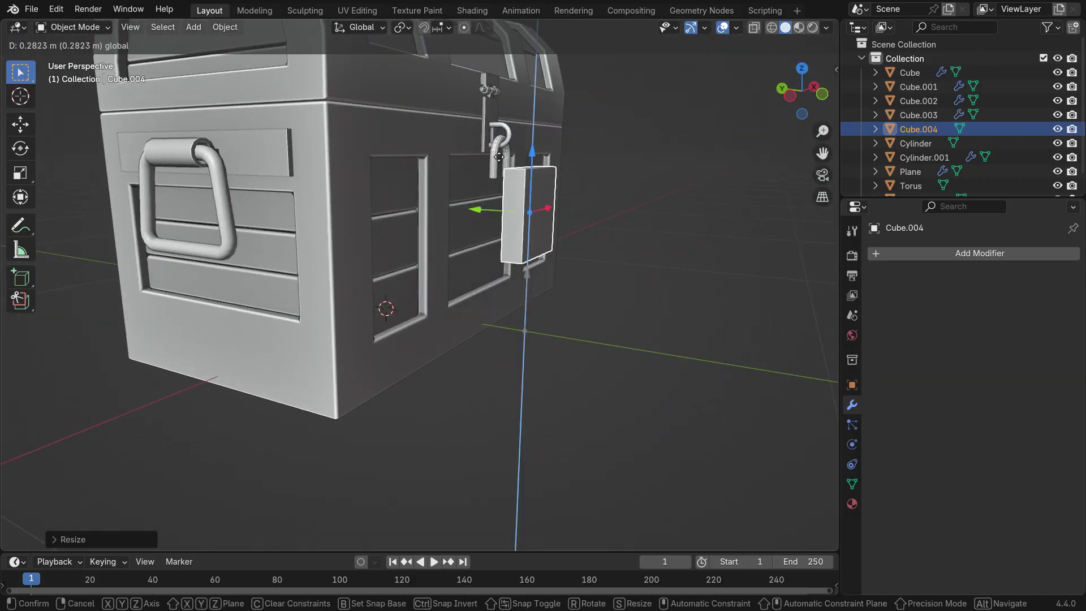
drag(477, 211, 463, 207)
middle_drag(481, 201, 429, 224)
key(KP_1)
scroll(516, 204, up, 3)
- Scale the block to padlock size and adjust its height and depth so the shackle's ends enter its upper face
key(s)
click(551, 306)
drag(455, 221, 457, 196)
scroll(498, 249, up, 3)
drag(530, 305, 522, 304)
middle_drag(506, 325, 587, 287)
- Cut eight evenly spaced vertical and eight horizontal edge loops across the padlock body's front
key(KP_1)
scroll(525, 280, up, 3)
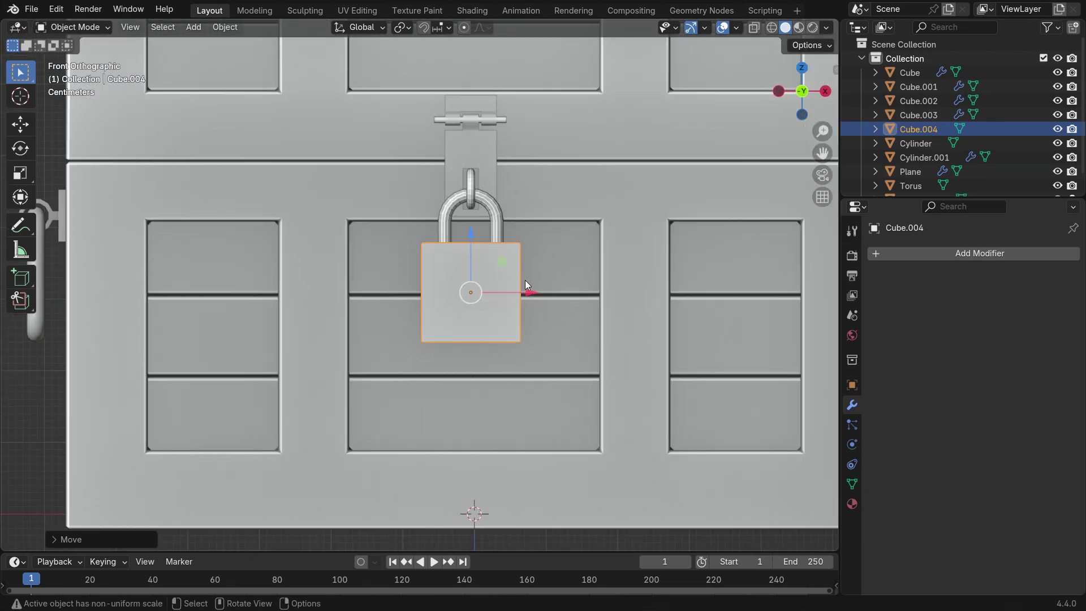
key(Tab)
scroll(508, 321, up, 4)
key(ctrl+r)
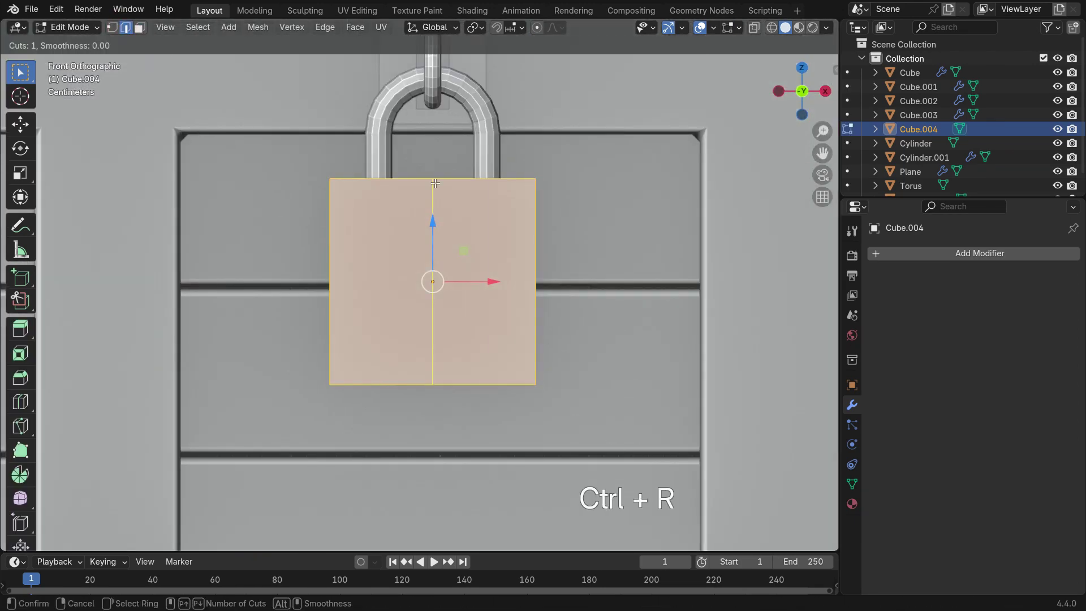
scroll(434, 183, up, 1)
click(434, 182)
right_click(434, 183)
key(ctrl+r)
scroll(475, 306, up, 5)
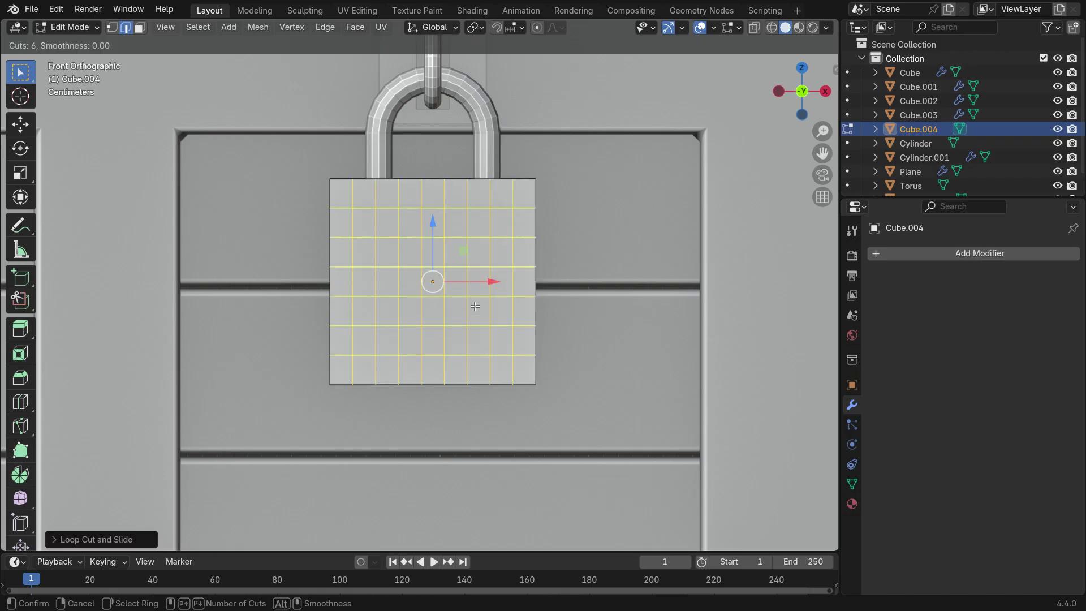
click(474, 306)
- Select a 3×3 block of front faces above the padlock body's centre and round it with LoopTools Circle at a 3° angle
key(3)
scroll(404, 214, up, 1)
right_click(656, 215)
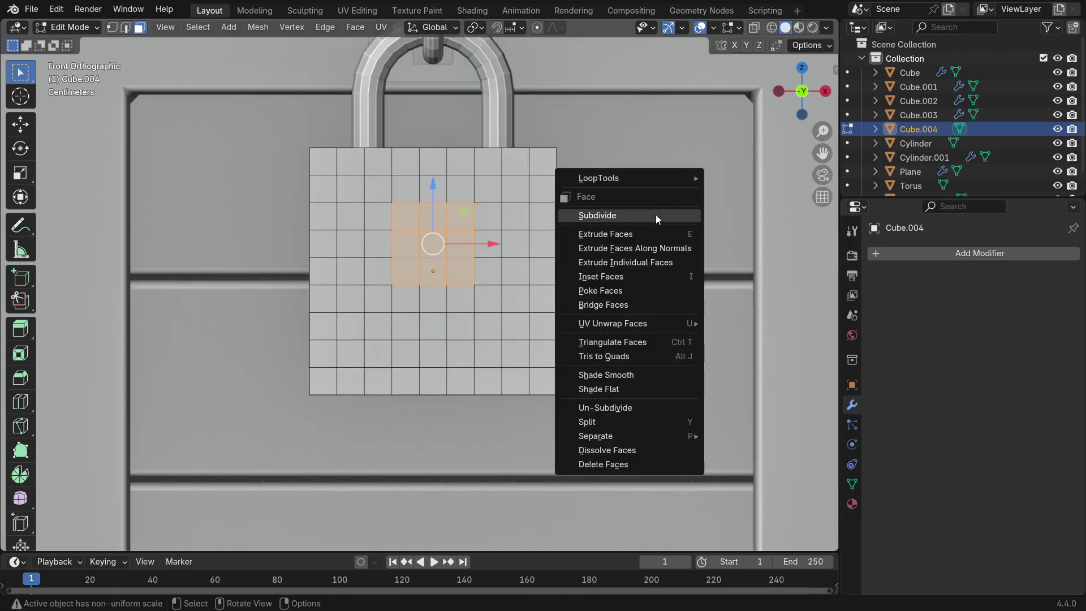
mouse_move(649, 178)
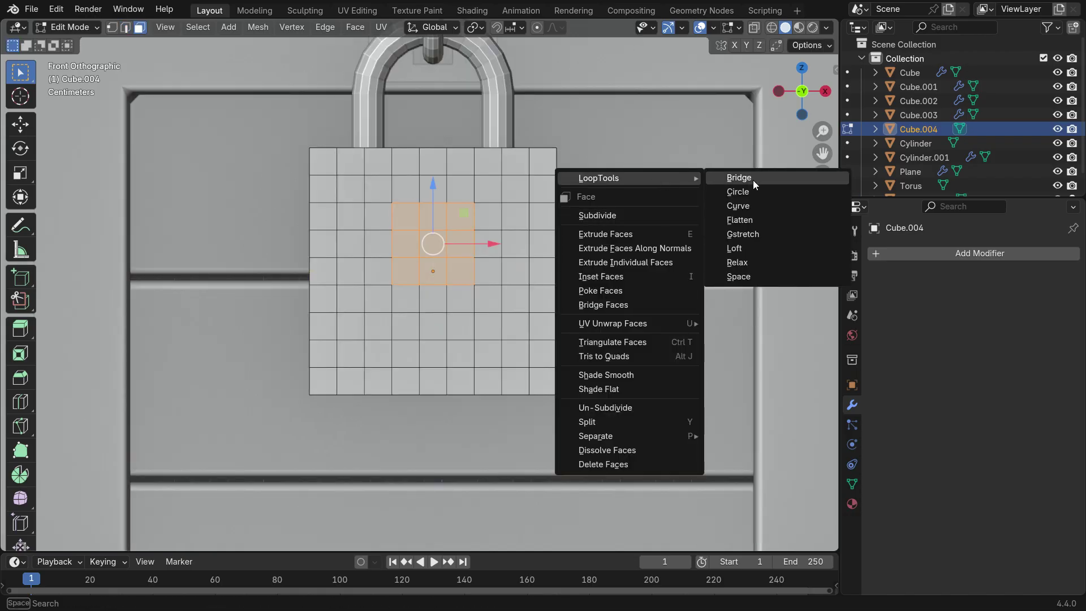
click(787, 192)
click(57, 540)
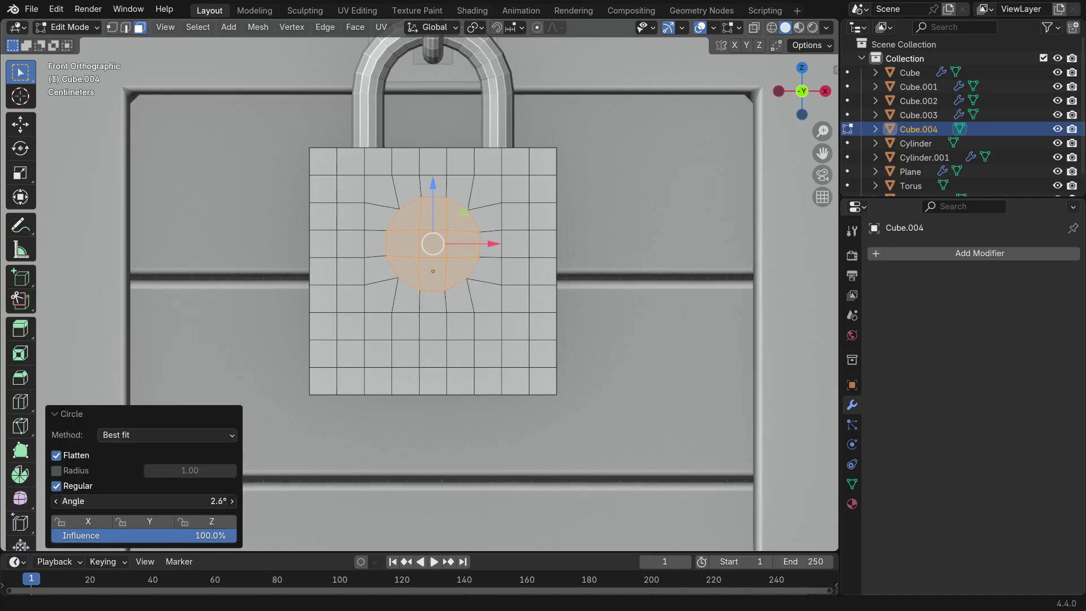
- Add the three faces directly below the circle to the selection and scale the keyhole shape along X to 0.881
scroll(567, 319, up, 1)
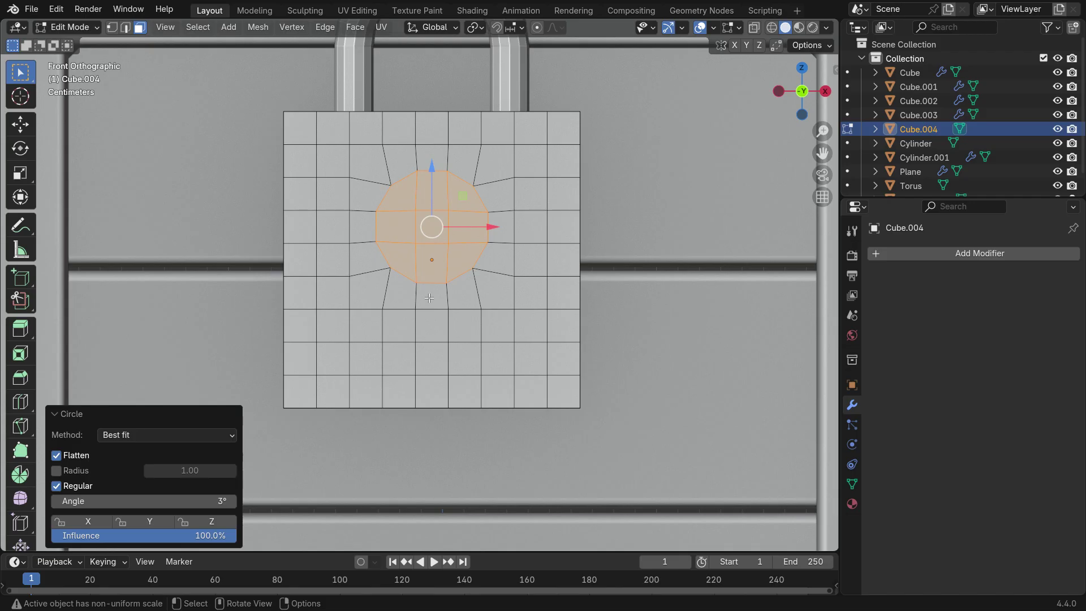
shift+click(432, 300)
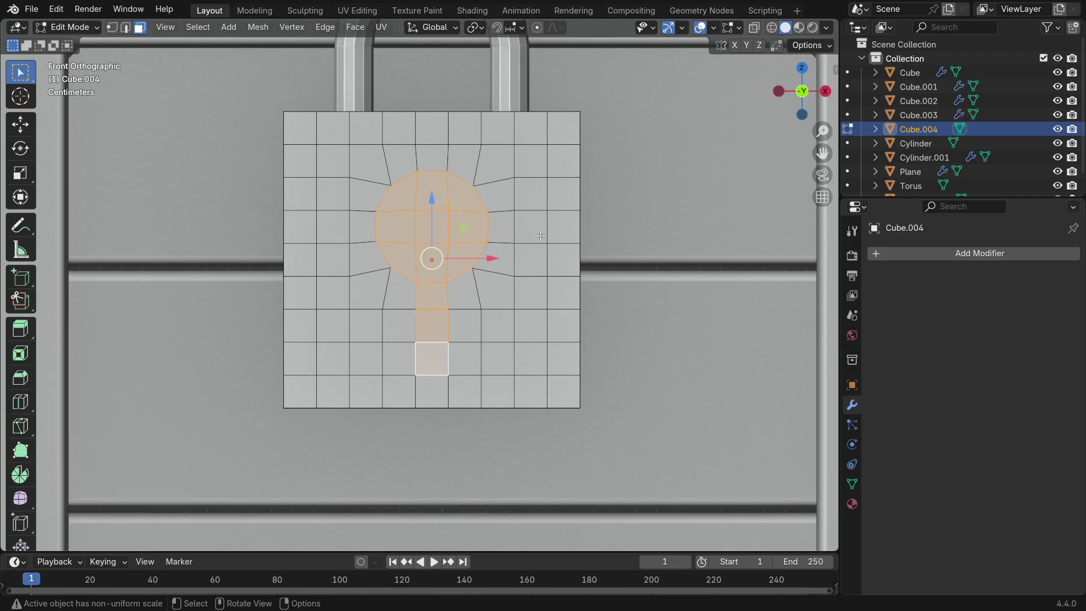
key(x)
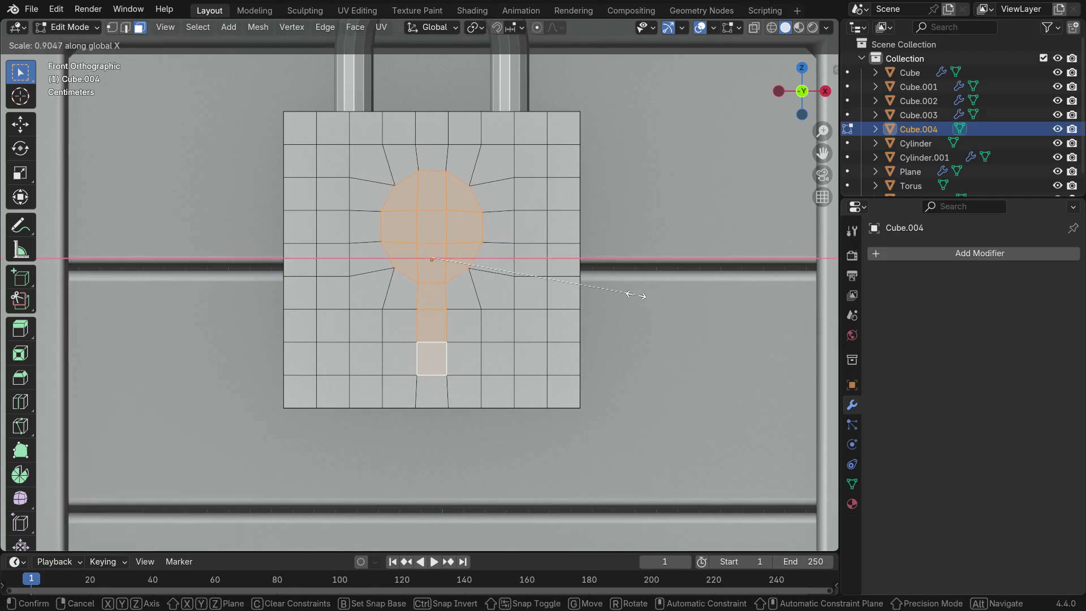
click(629, 295)
- Delete the selected keyhole faces from the padlock body's front
key(Delete)
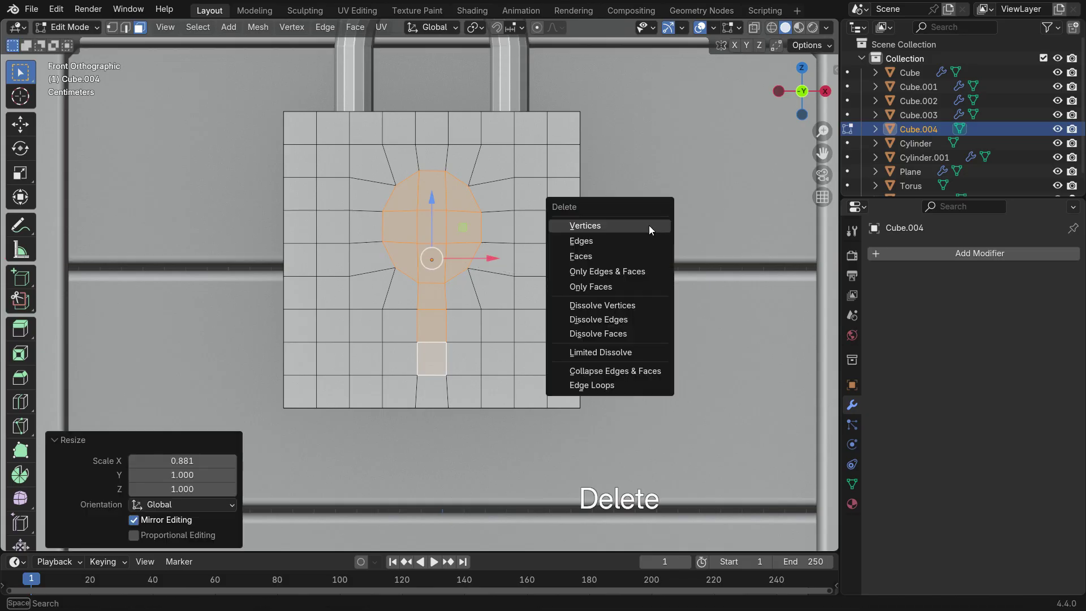
click(633, 255)
middle_drag(490, 300, 395, 283)
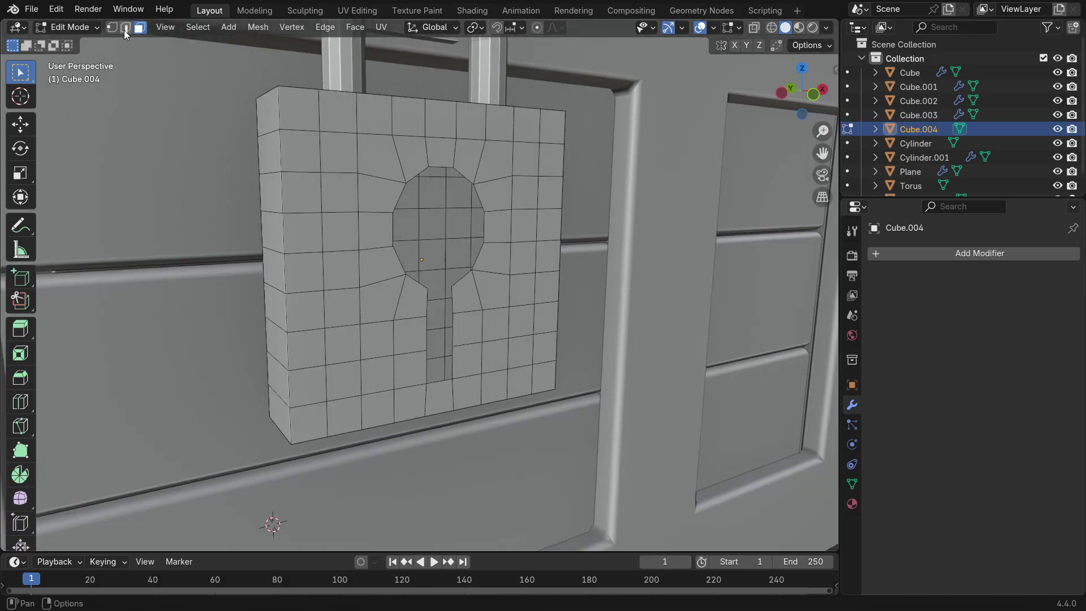
- Extrude the keyhole's boundary edges into the padlock body and fill the recess with a back face
key(e)
middle_drag(469, 322, 497, 283)
click(473, 324)
key(f)
scroll(420, 338, down, 4)
key(Tab)
scroll(440, 295, down, 4)
- Select the padlock body's corner edges and bevel them
key(Tab)
shift+click(492, 193)
shift+click(513, 381)
middle_drag(513, 381, 556, 370)
key(KP_1)
key(ctrl+b)
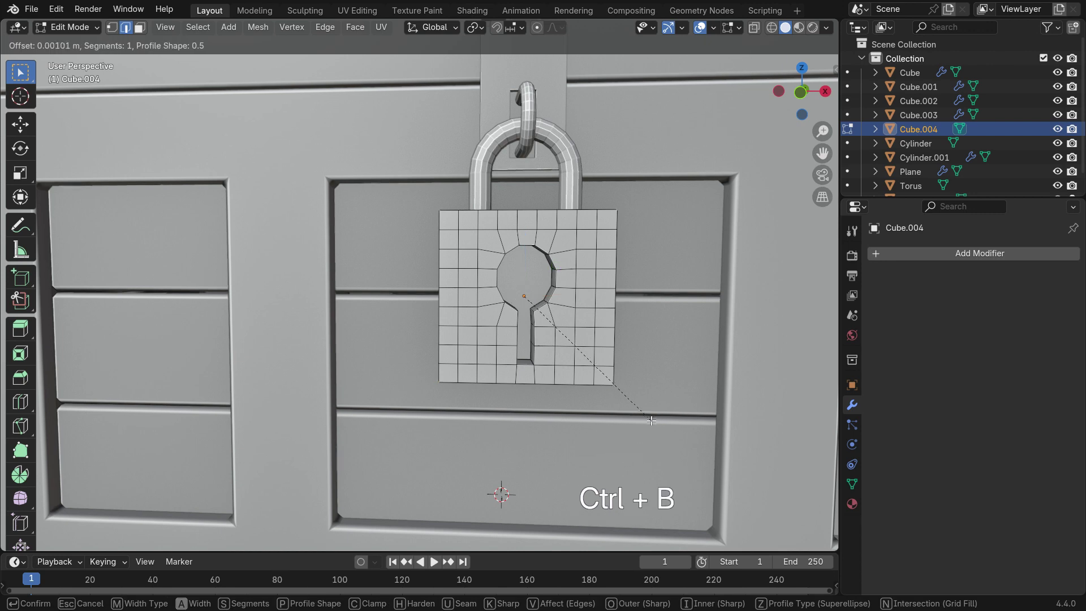
click(659, 428)
key(Tab)
- Apply auto smooth shading to the padlock body and adjust its smoothing setting
scroll(485, 350, down, 5)
middle_drag(485, 349, 540, 345)
scroll(540, 345, up, 4)
right_click(616, 219)
click(600, 166)
drag(1000, 297, 1003, 298)
- Apply smooth shading to the padlock's shackle and to the hasp's ring
click(506, 220)
right_click(646, 159)
click(646, 159)
scroll(491, 180, up, 3)
click(473, 158)
right_click(643, 169)
click(643, 169)
- Add a mesh cylinder at the origin with 8 vertices
scroll(610, 282, down, 9)
click(650, 317)
middle_drag(627, 317, 605, 334)
key(shift+a)
mouse_move(345, 281)
click(433, 351)
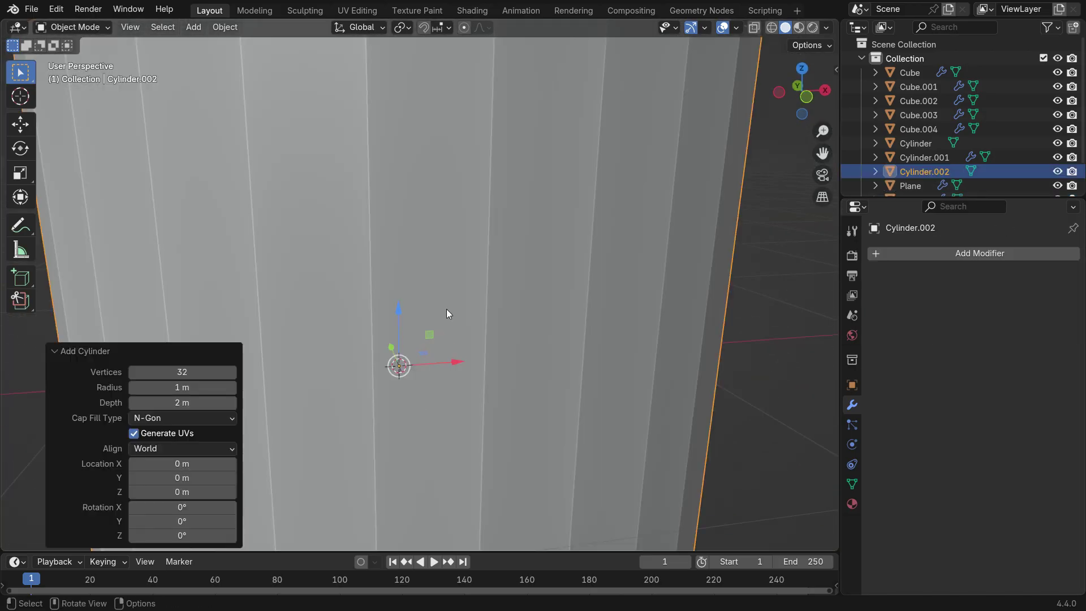
scroll(446, 312, down, 6)
middle_drag(446, 312, 444, 333)
double_click(185, 371)
text(8)
key(Return)
- Scale the cylinder's mesh down to about 0.146 and move it out behind the chest
key(Tab)
key(s)
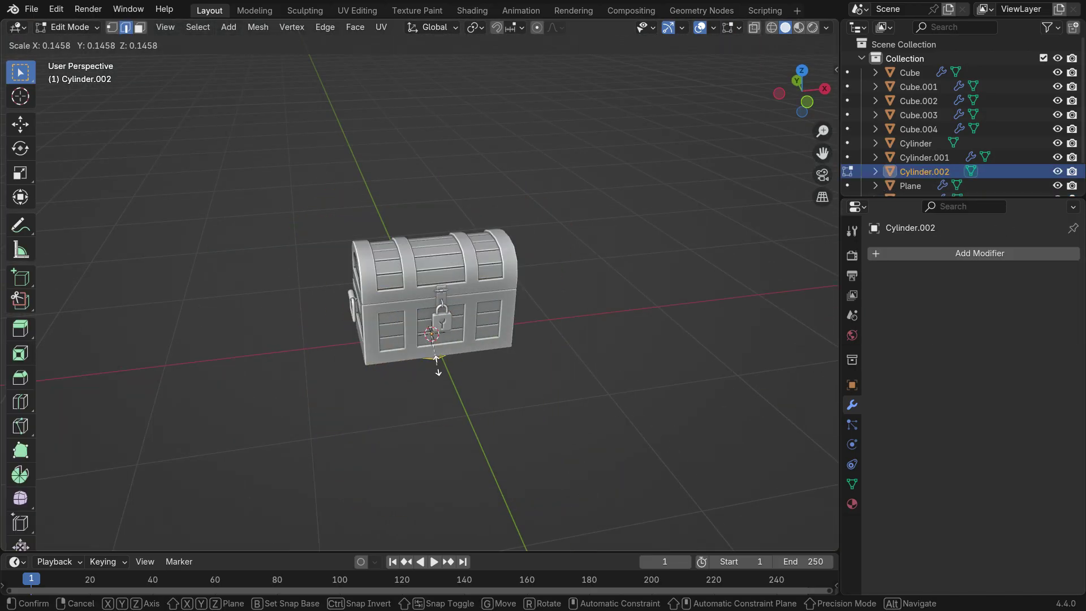
click(438, 368)
drag(419, 305, 392, 243)
middle_drag(407, 283, 322, 294)
scroll(362, 339, up, 4)
- Rotate the cylinder 90° about X and 22.5° in the back view so its flat sides align
key(r)
key(x)
key(9)
key(0)
key(Return)
middle_drag(371, 359, 528, 324)
scroll(528, 325, up, 4)
key(ctrl+KP_1)
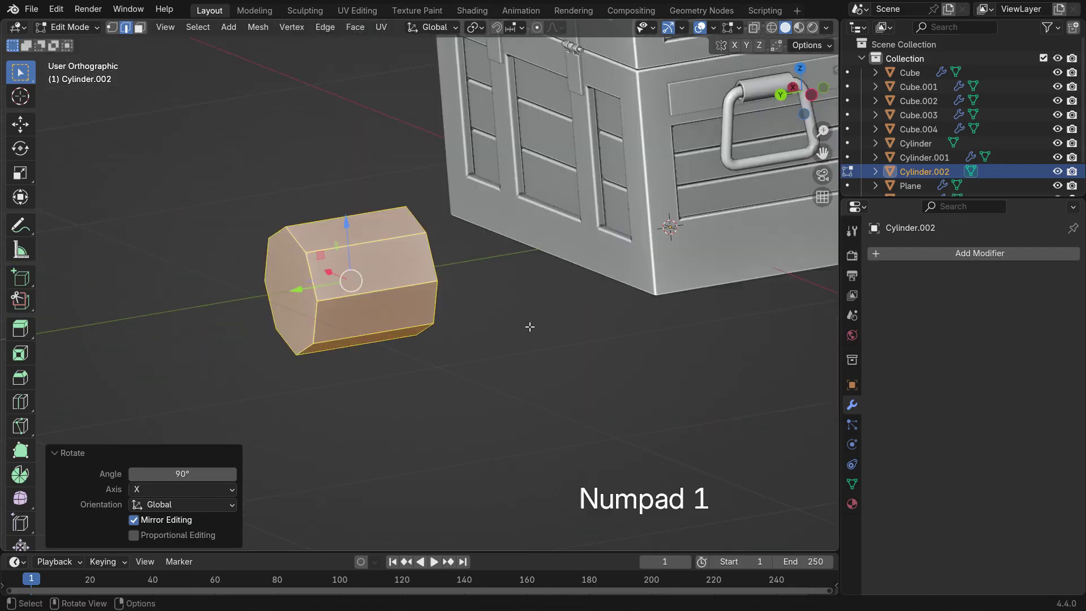
text(r22.5)
key(Return)
- Flatten the whole cylinder along Y into a rivet head
middle_drag(490, 396, 396, 390)
click(140, 28)
click(339, 418)
key(a)
key(s)
key(y)
click(385, 397)
- Scale the rivet down and seat it on the upper corner of a back hinge's upper plate
key(ctrl+KP_1)
key(s)
click(454, 448)
scroll(316, 164, up, 11)
key(s)
click(390, 261)
key(g)
click(364, 195)
middle_drag(364, 227, 294, 260)
key(g)
key(y)
key(g)
key(y)
key(KP_1)
- Duplicate the rivet along X across the hinge plate, and copy the pair along Z to the lower plate
key(shift+d)
key(x)
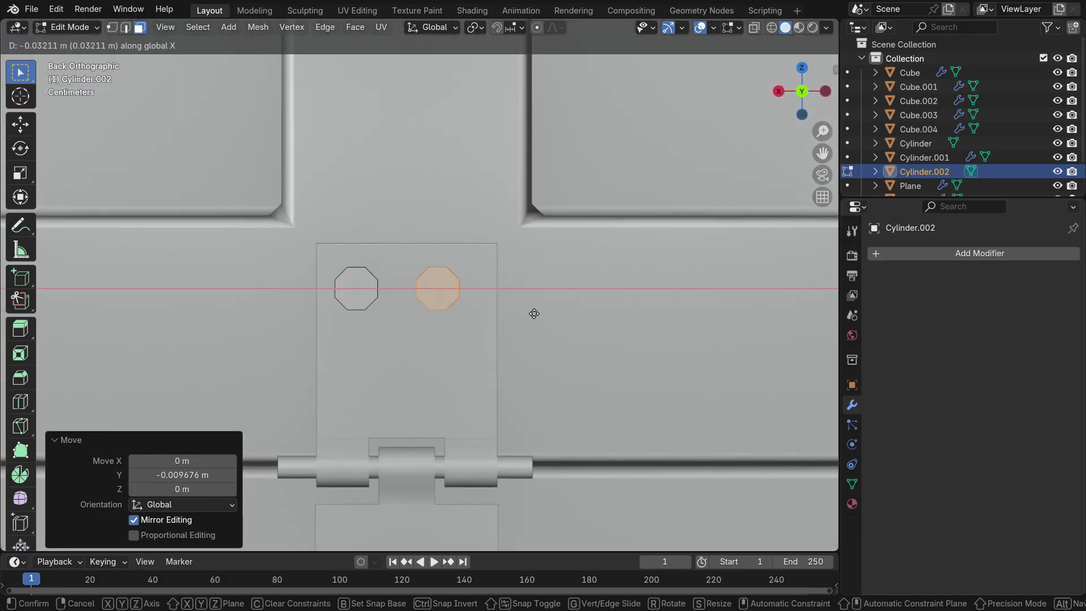
click(552, 313)
scroll(537, 300, down, 6)
key(a)
key(shift+d)
key(z)
click(521, 424)
- Duplicate all four rivets along X onto the other back hinge
scroll(509, 396, down, 2)
key(a)
key(shift+d)
key(x)
click(760, 368)
- Duplicate a rivet along Y to the other end of the side handle's mounting plate
scroll(727, 300, down, 4)
middle_drag(727, 301, 577, 350)
key(l)
key(shift+d)
key(y)
click(621, 315)
- Move the rivet to the left corner of the front hasp's upper plate, resize it and seat it along Y
key(g)
key(y)
key(KP_1)
key(g)
click(681, 177)
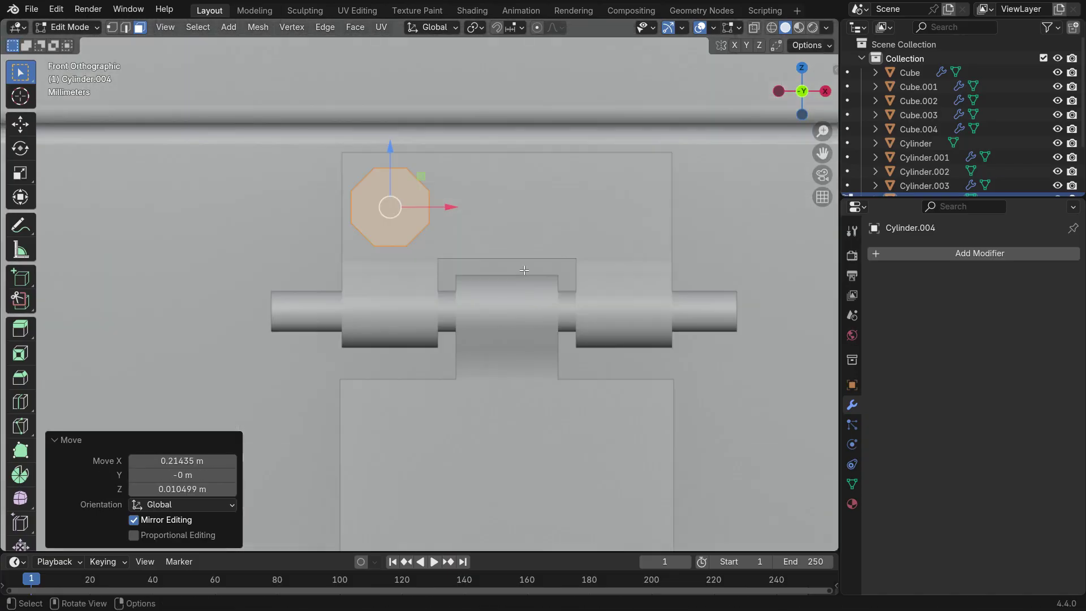
key(s)
click(480, 250)
middle_drag(480, 250, 419, 283)
key(g)
key(y)
click(362, 249)
- Duplicate the hasp rivet along X to the opposite corner of the upper plate
key(shift+d)
key(x)
click(584, 288)
scroll(584, 287, down, 12)
key(Tab)
- Select all the chest's objects and convert them to meshes
middle_drag(792, 317, 594, 340)
scroll(594, 340, up, 2)
click(594, 341)
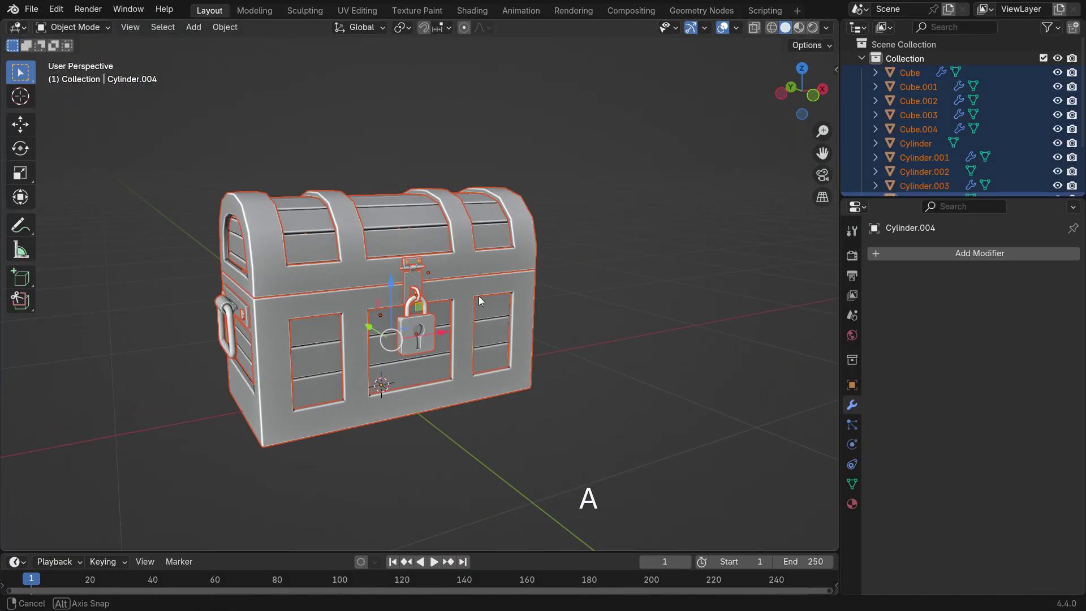
middle_drag(572, 288, 481, 290)
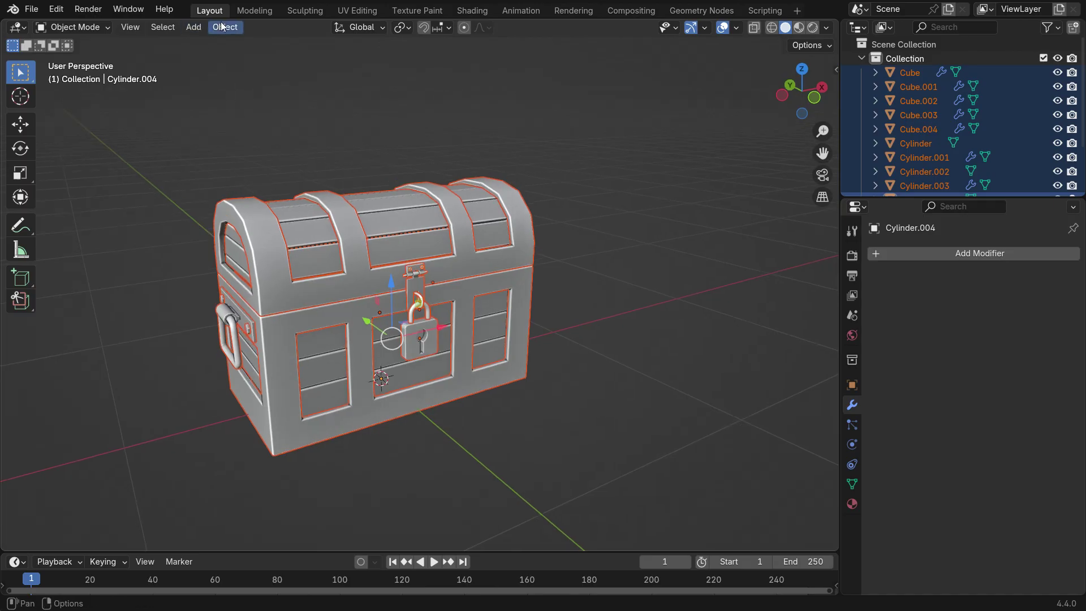
click(223, 26)
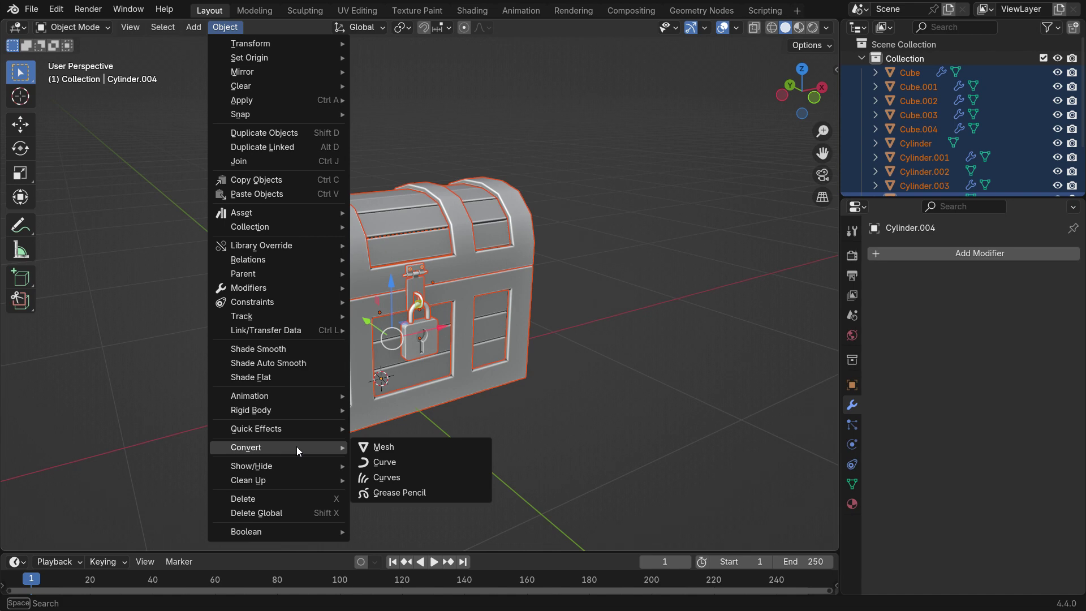
click(388, 447)
click(619, 251)
- Set the viewport lighting to MatCap and choose a dark metallic MatCap
mouse_move(491, 325)
middle_down()
mouse_move(327, 334)
mouse_move(452, 340)
middle_up()
click(827, 28)
click(813, 94)
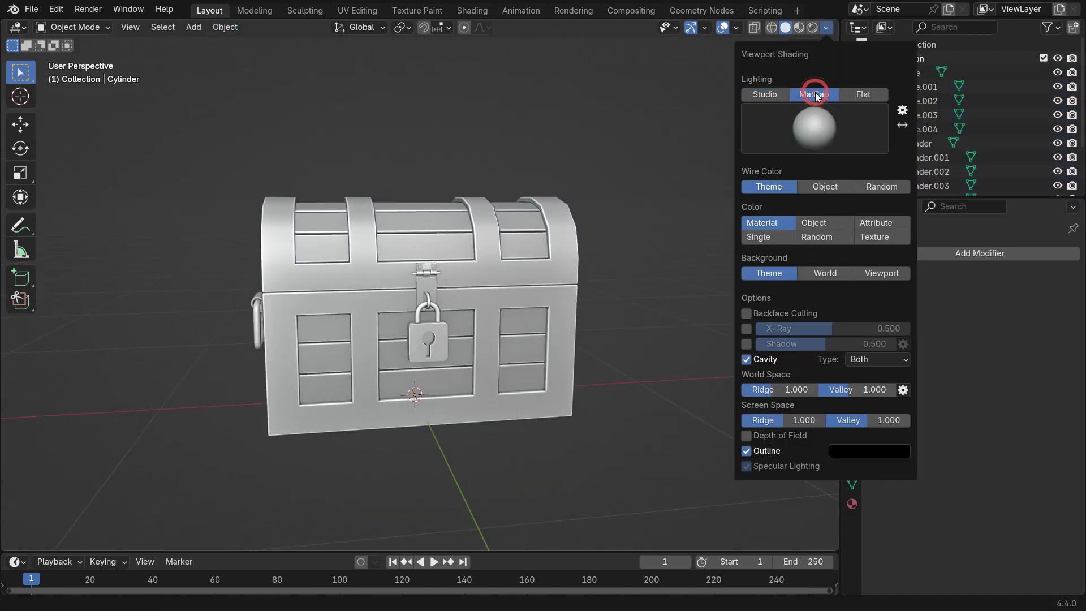
click(815, 117)
click(580, 257)
click(814, 128)
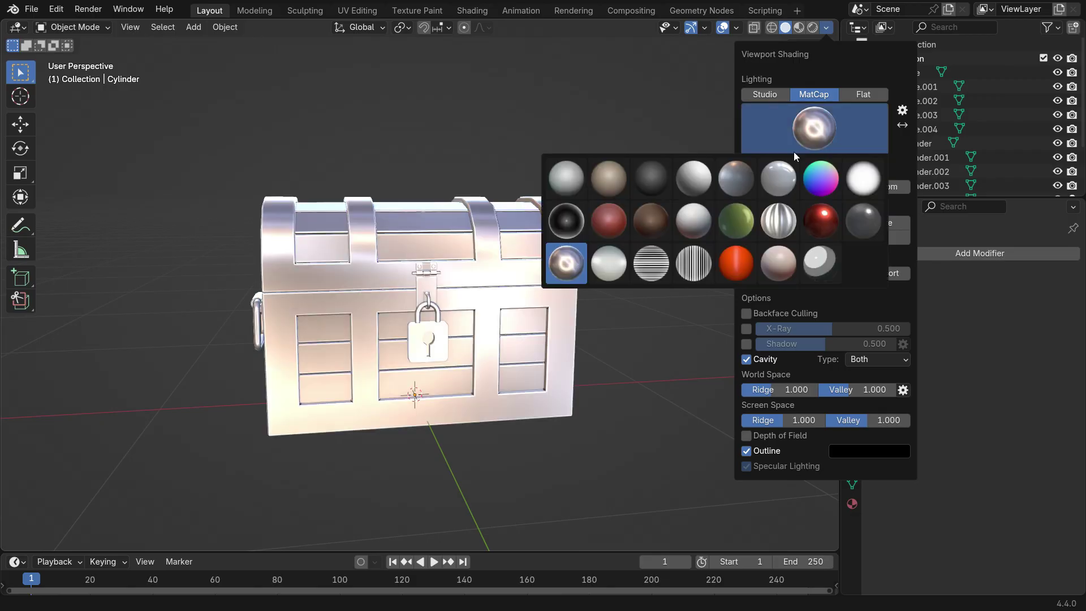
click(857, 215)
click(797, 137)
- Recalculate the normals to face outside on the entire back hinge mesh
middle_drag(422, 323, 361, 325)
scroll(269, 302, up, 1)
click(272, 265)
scroll(255, 289, up, 1)
key(Tab)
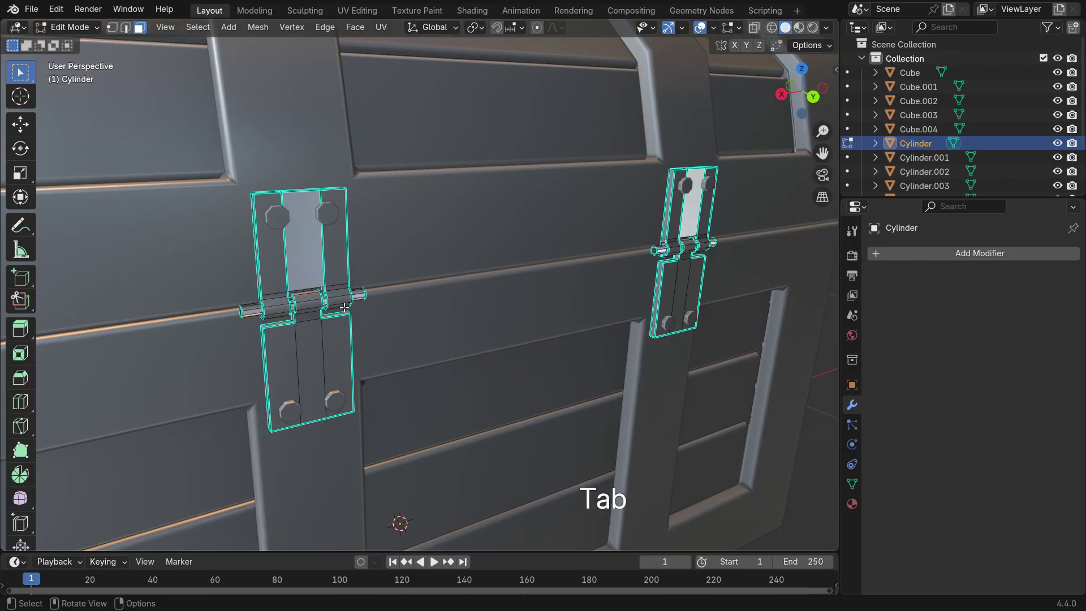
key(a)
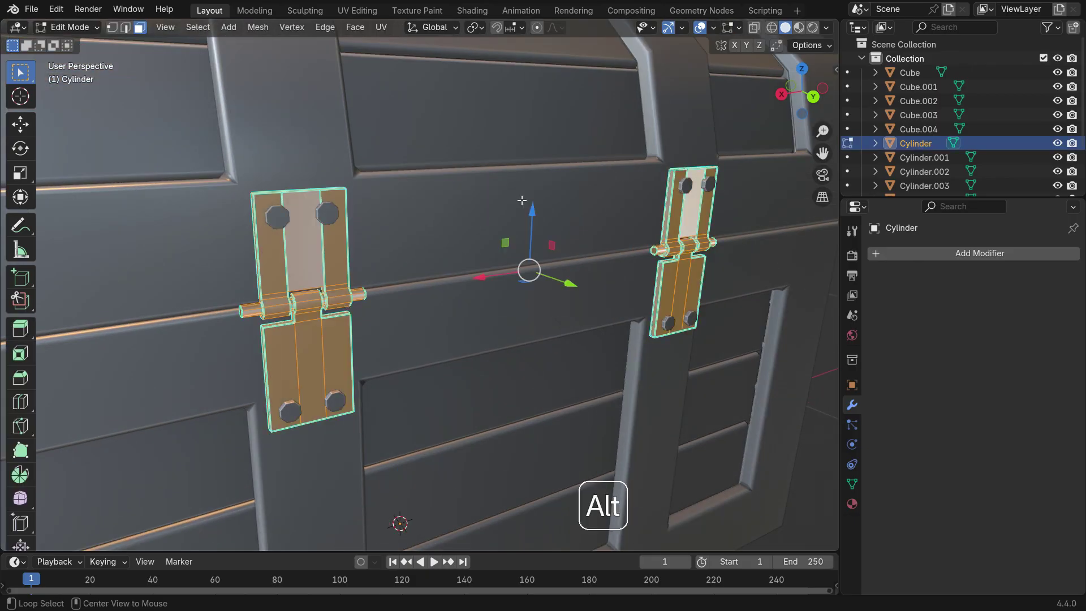
key(alt+n)
click(497, 213)
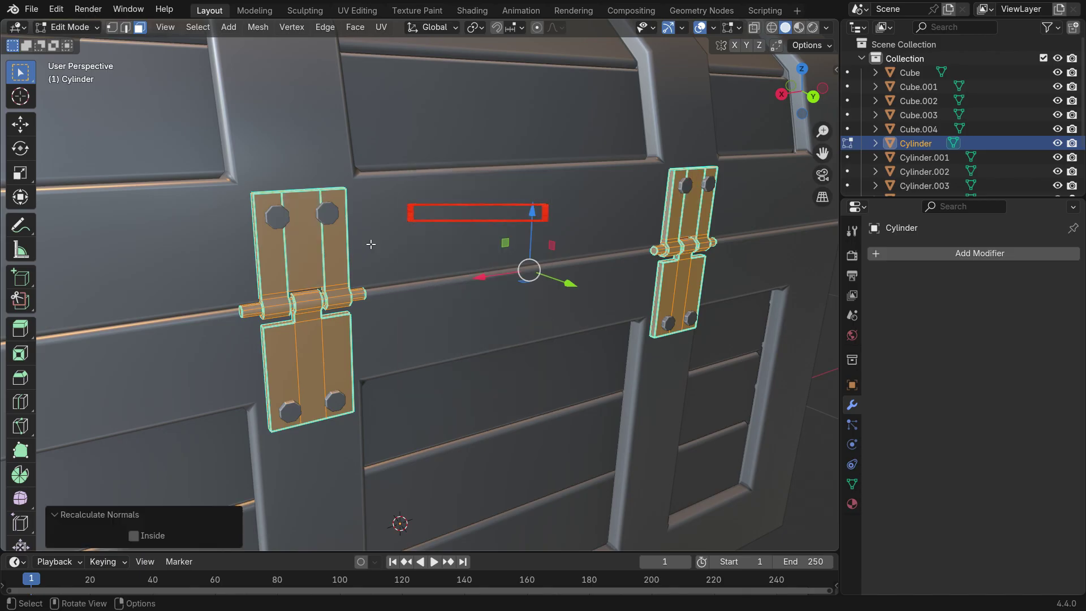
scroll(371, 243, down, 5)
key(Tab)
scroll(495, 266, up, 2)
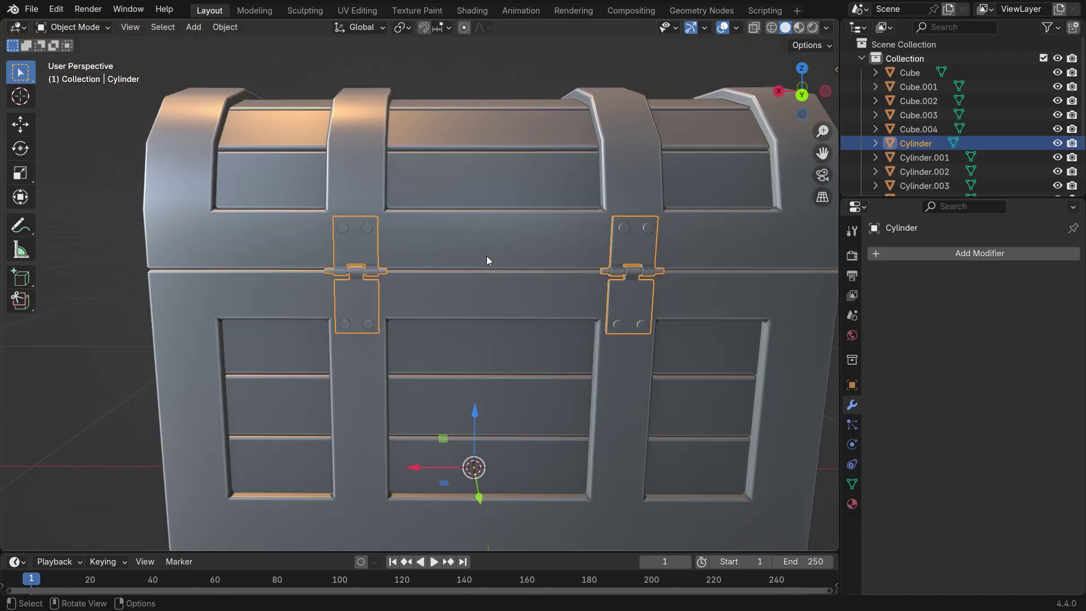
scroll(487, 255, down, 2)
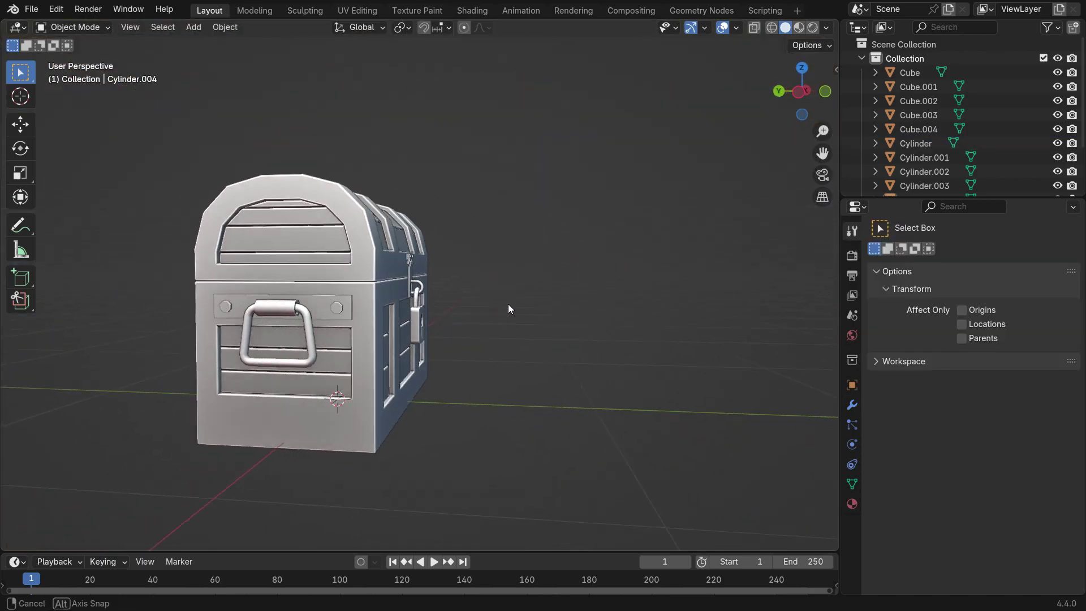